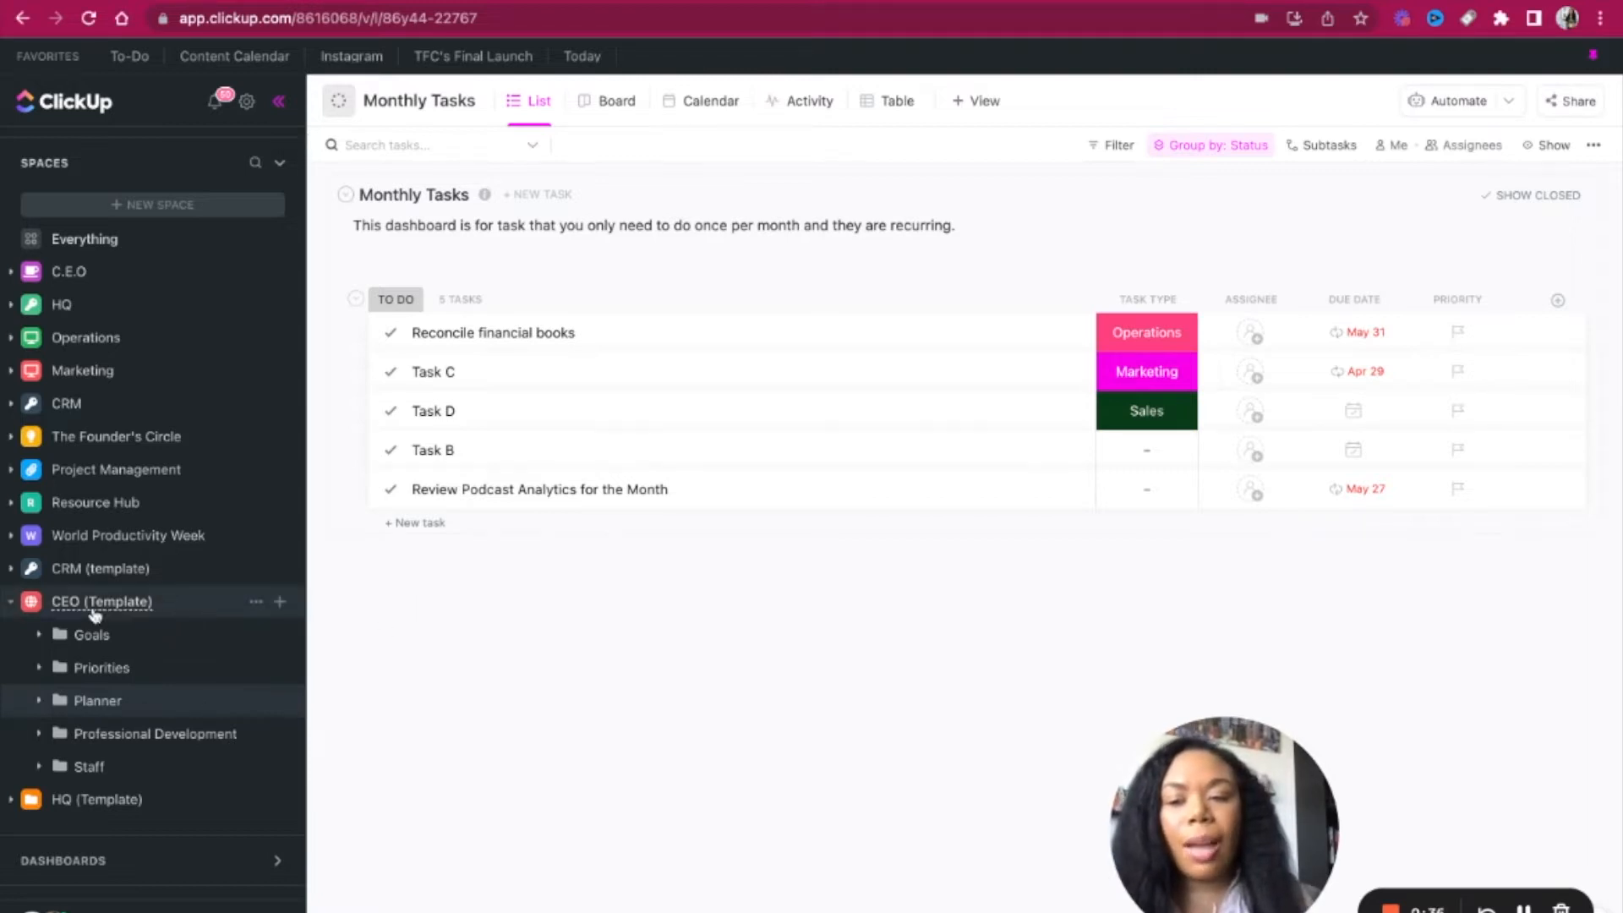
# Step: Create a folder named Sample Planner in the CEO (Template) space and dismiss the offer to inherit statuses
pyautogui.click(280, 602)
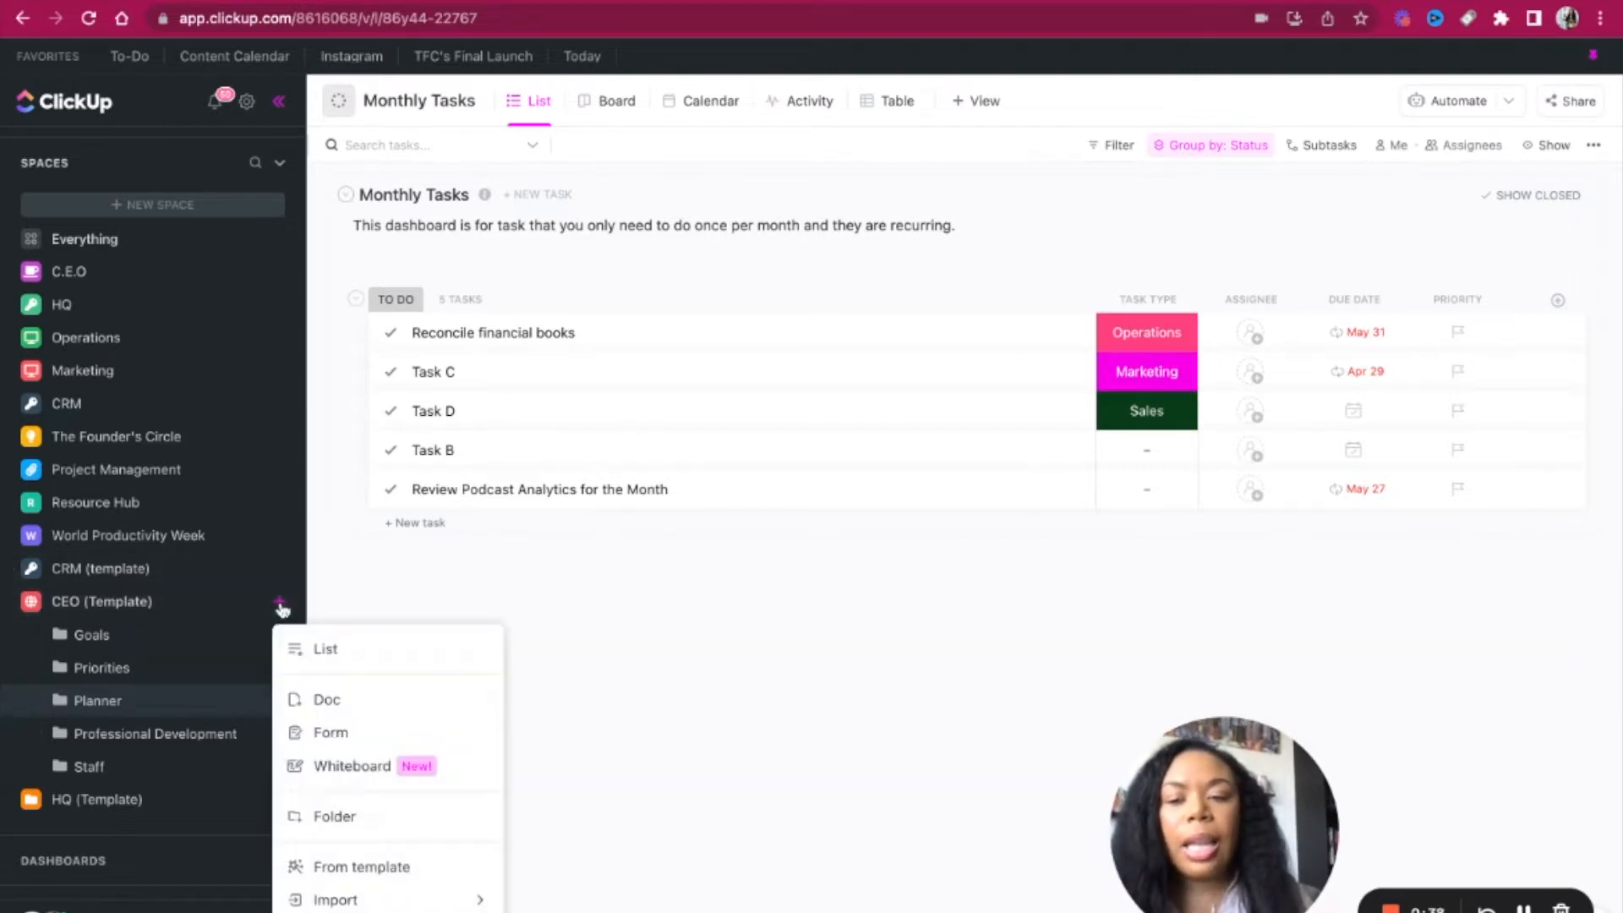
pyautogui.click(345, 833)
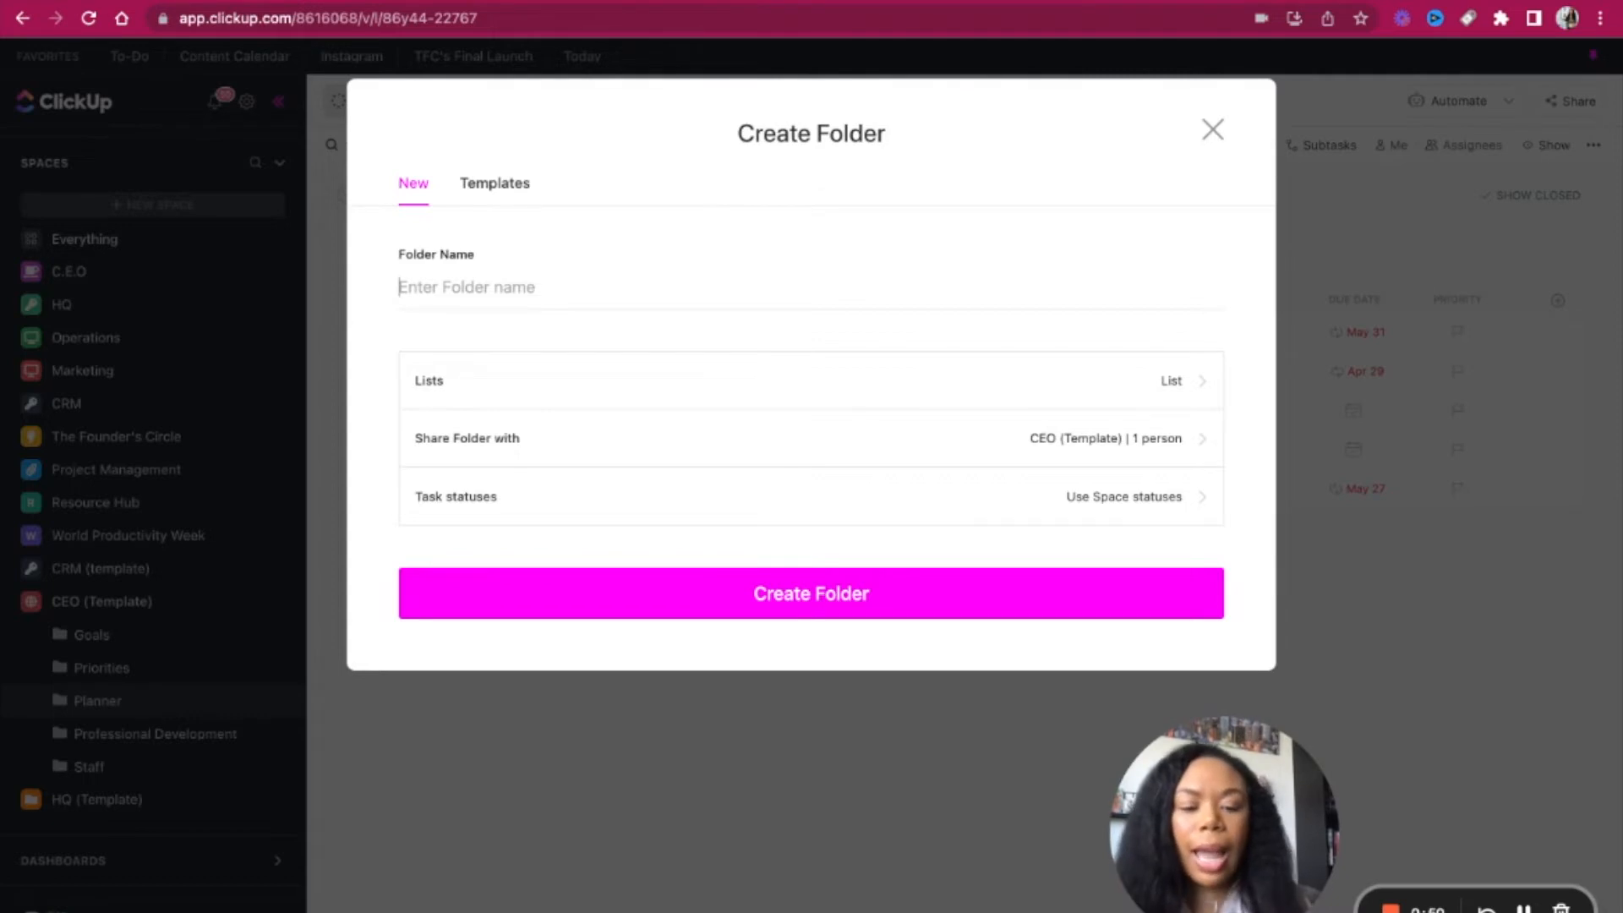
pyautogui.write('Samp')
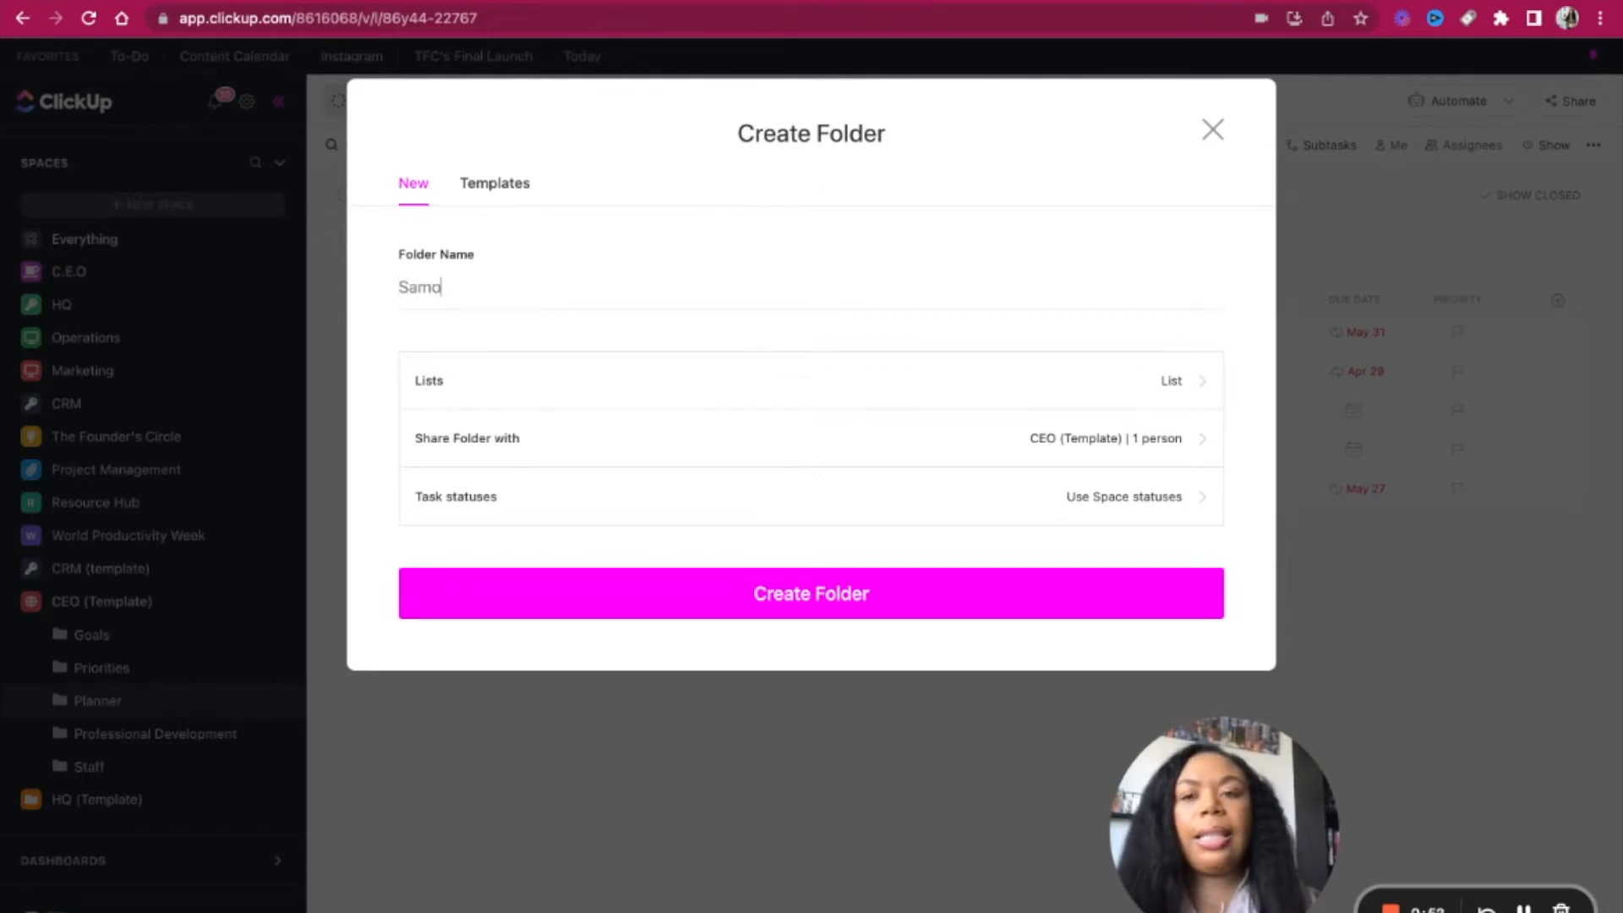
pyautogui.write('le Planner')
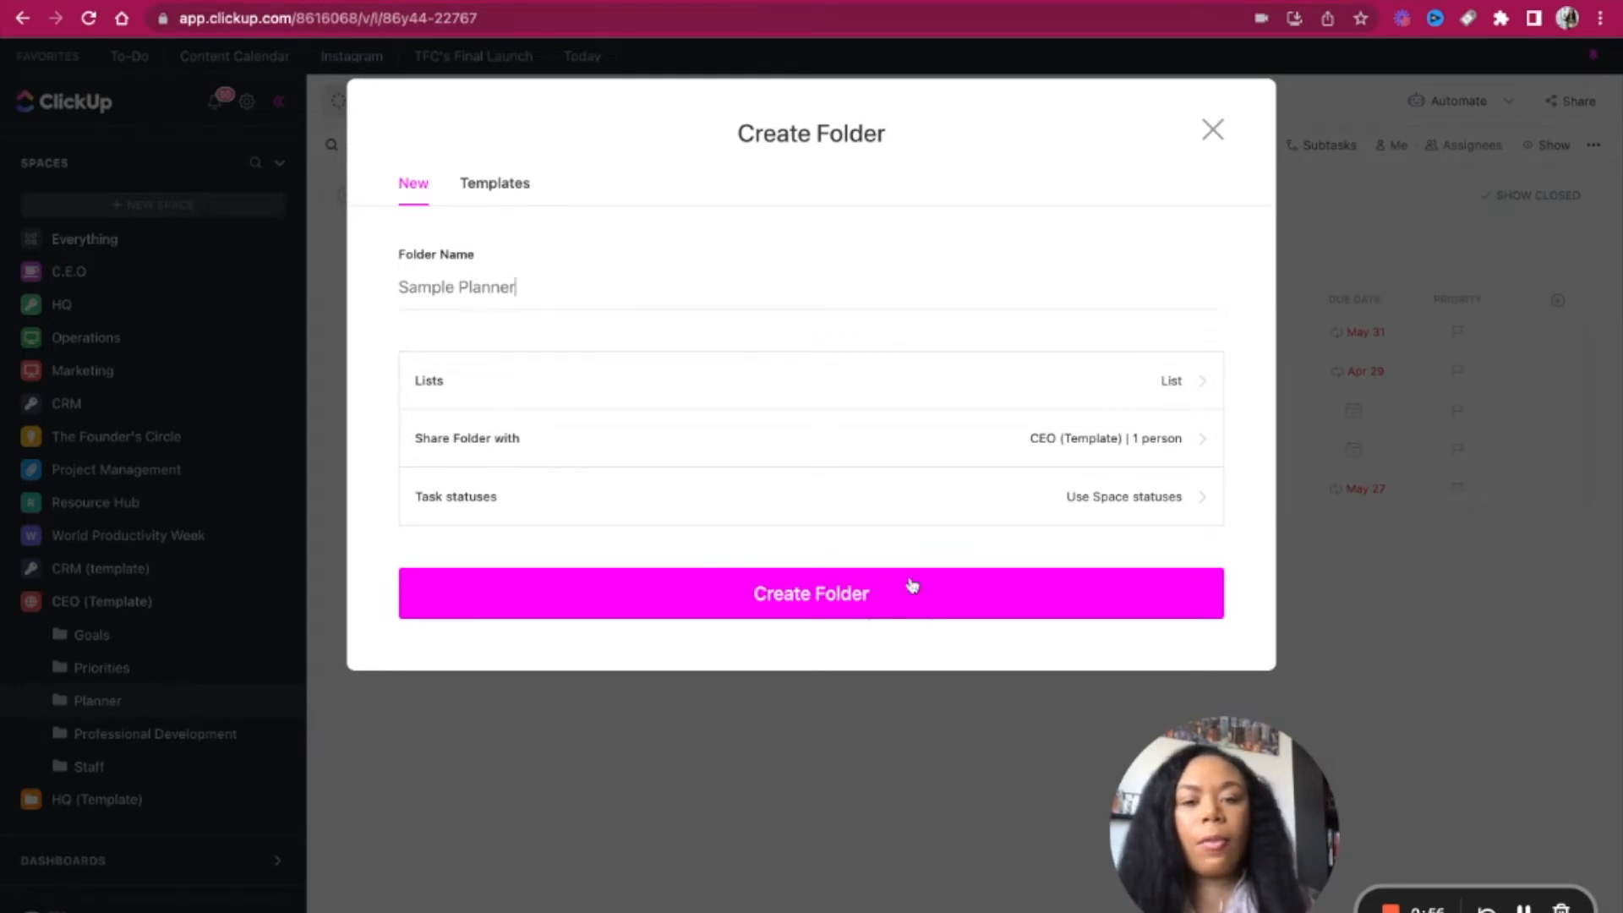
pyautogui.click(856, 611)
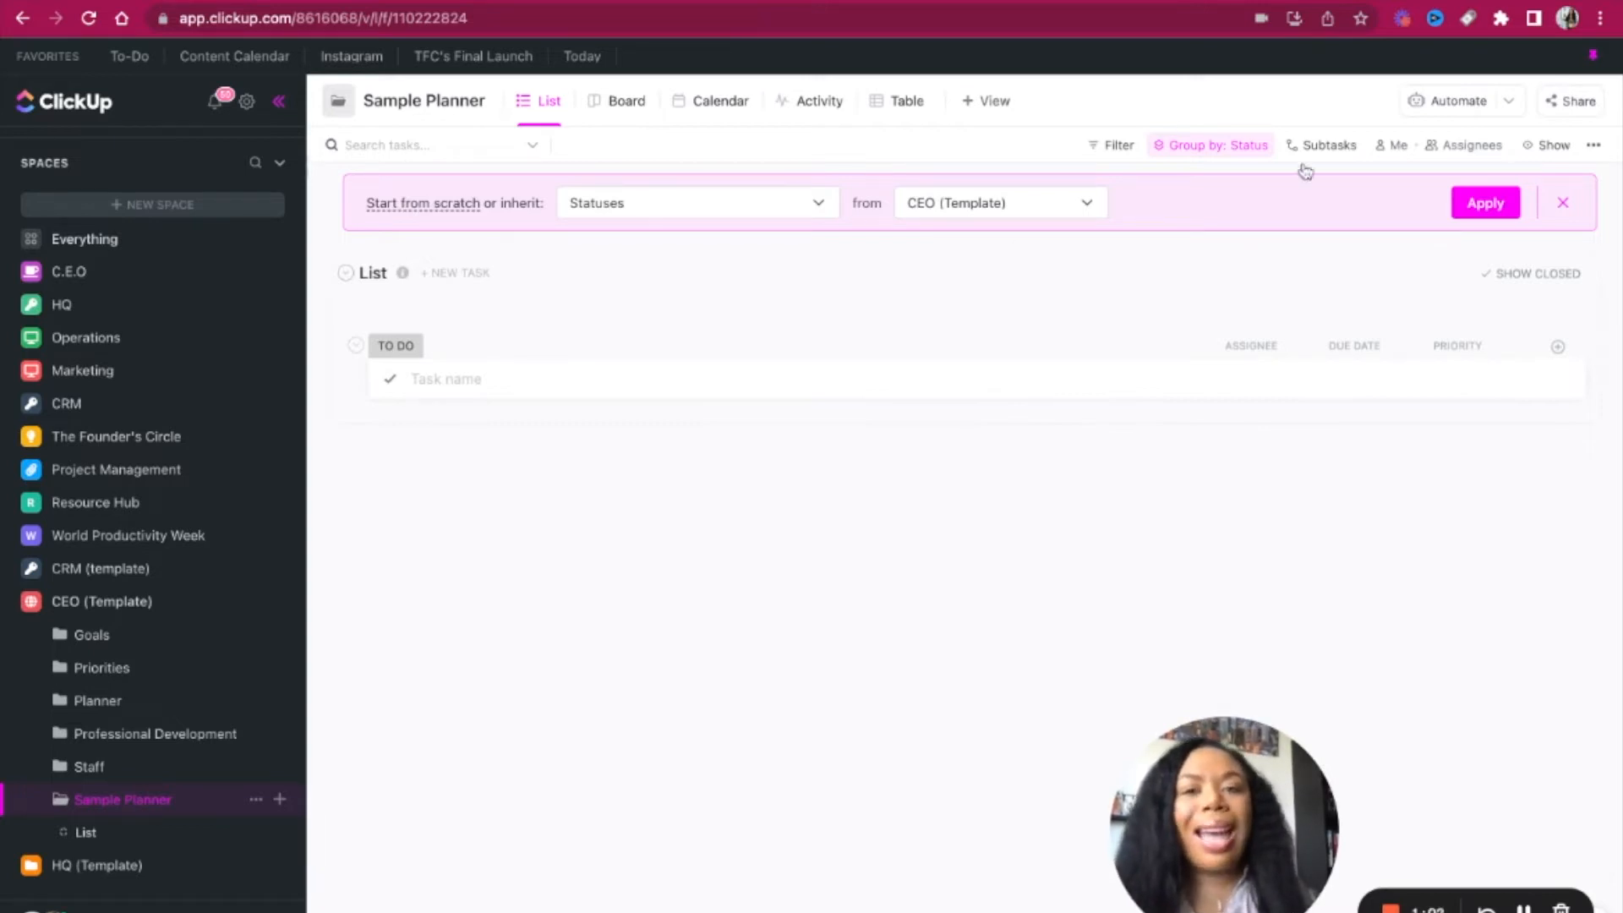
pyautogui.click(1564, 205)
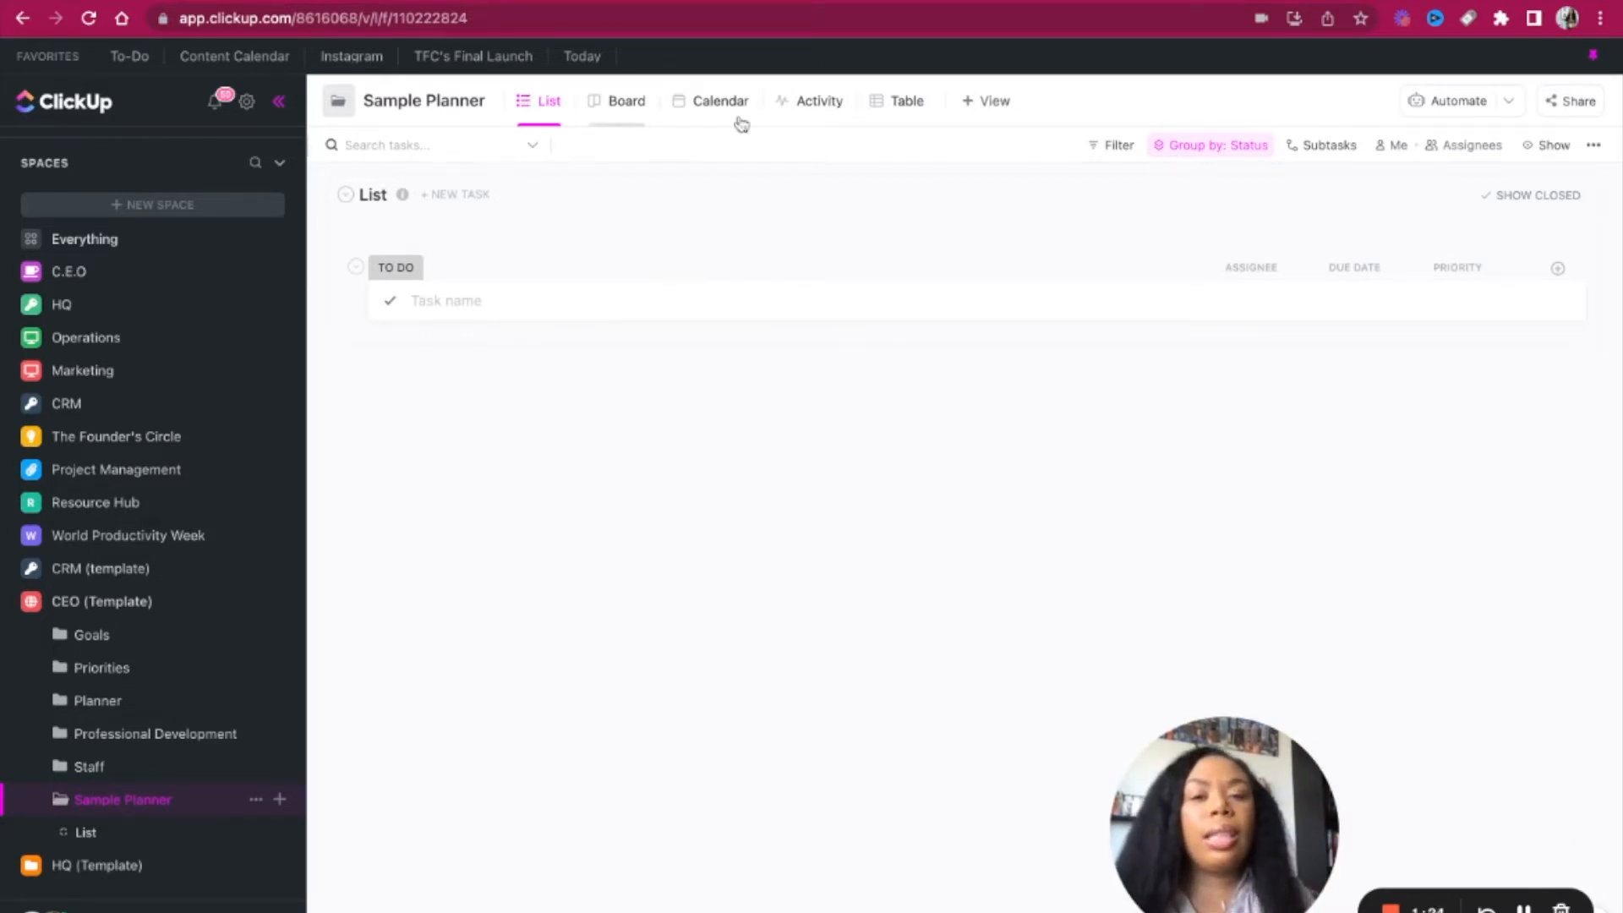
pyautogui.click(986, 102)
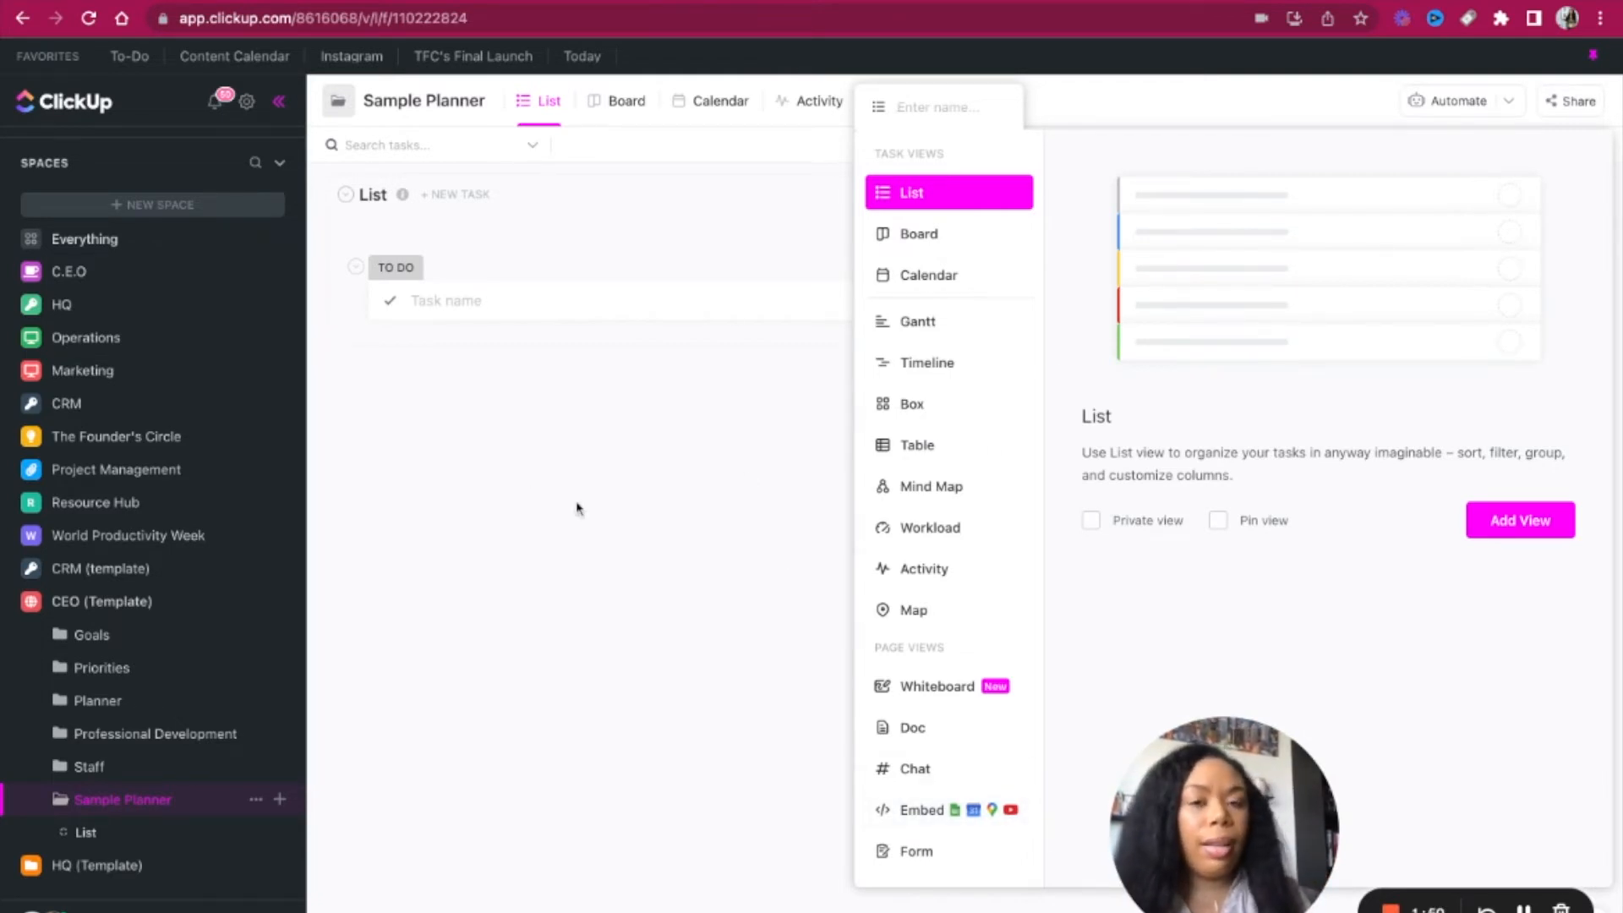
pyautogui.click(953, 443)
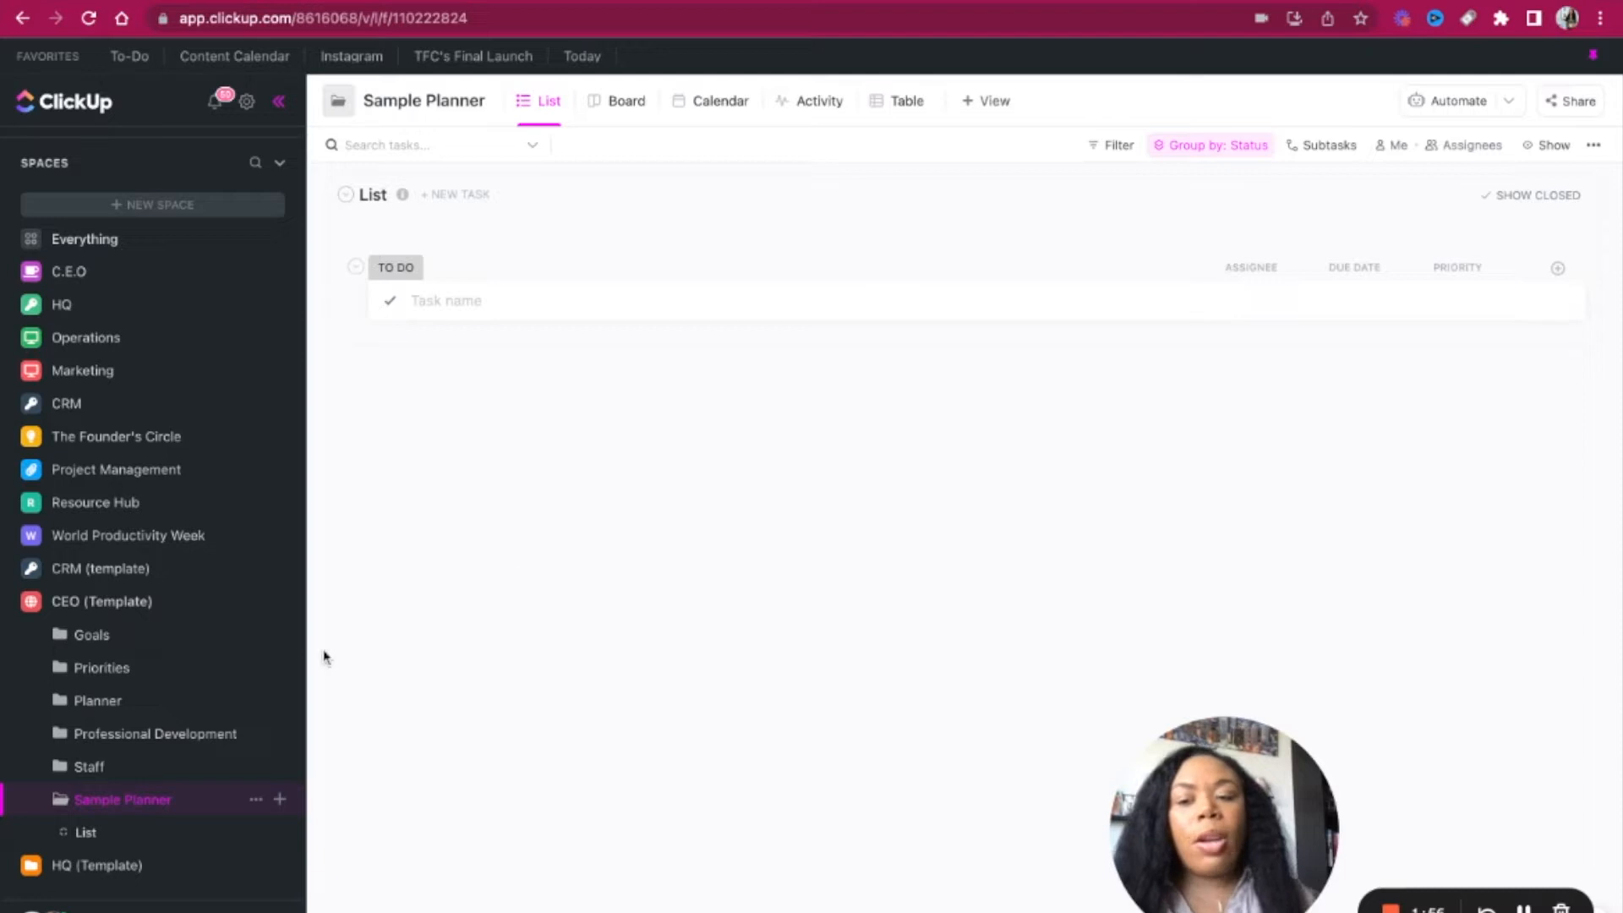
# Step: Rename the default list inside the Sample Planner folder as Monthly Planner
pyautogui.scroll(-3, 206, 717)
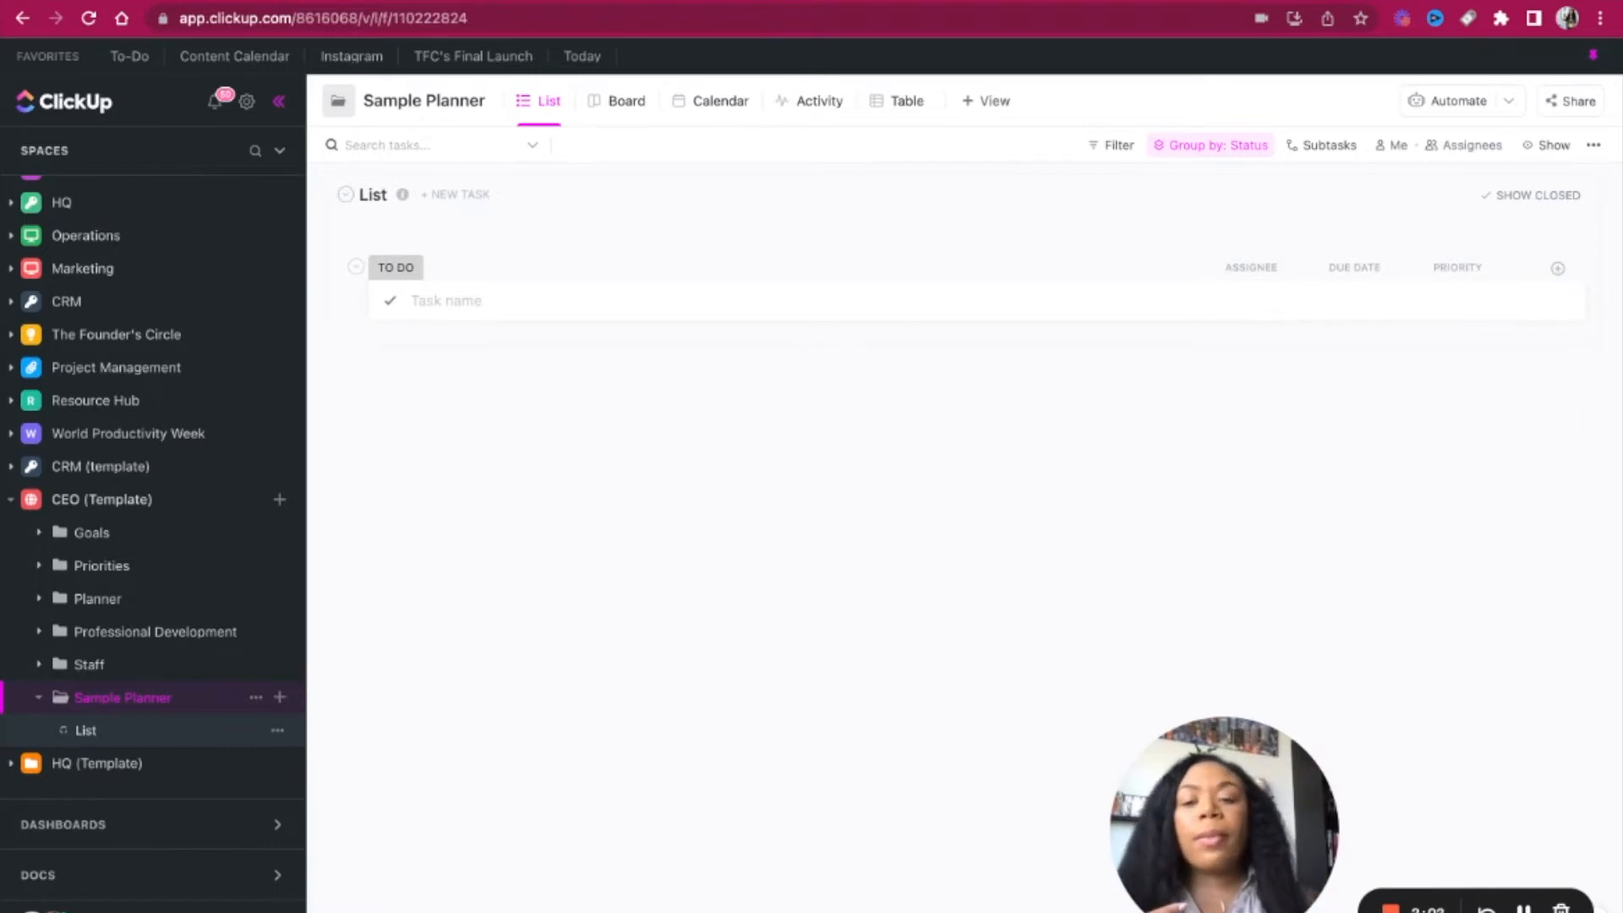
pyautogui.click(277, 730)
pyautogui.click(376, 506)
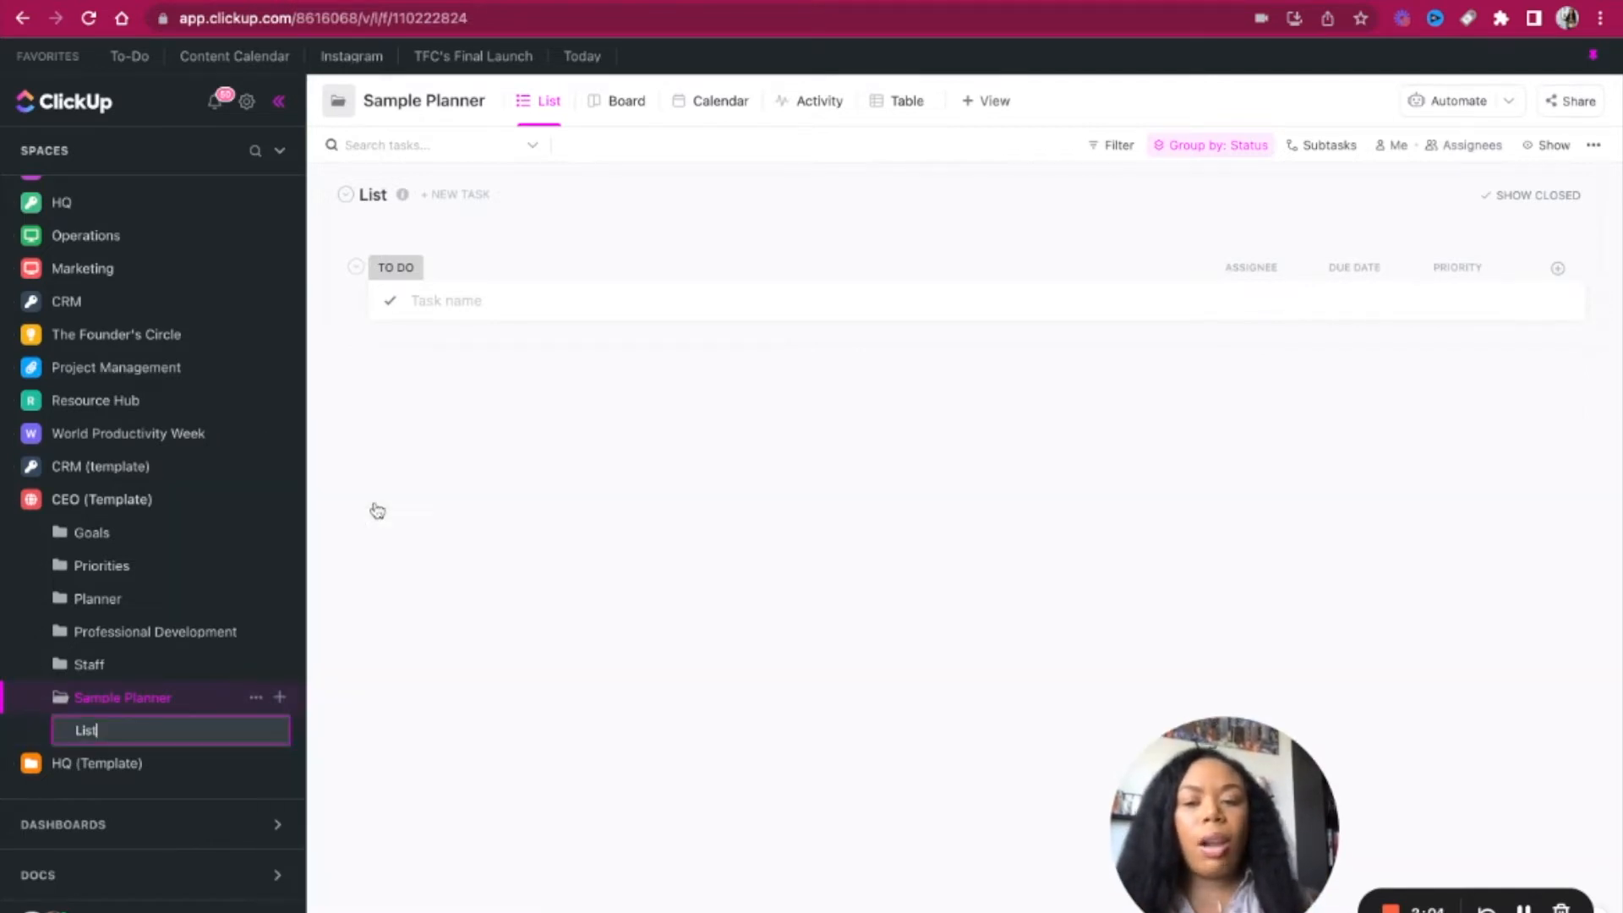
pyautogui.press('BackSpace')
pyautogui.press('BackSpace')
pyautogui.press('BackSpace')
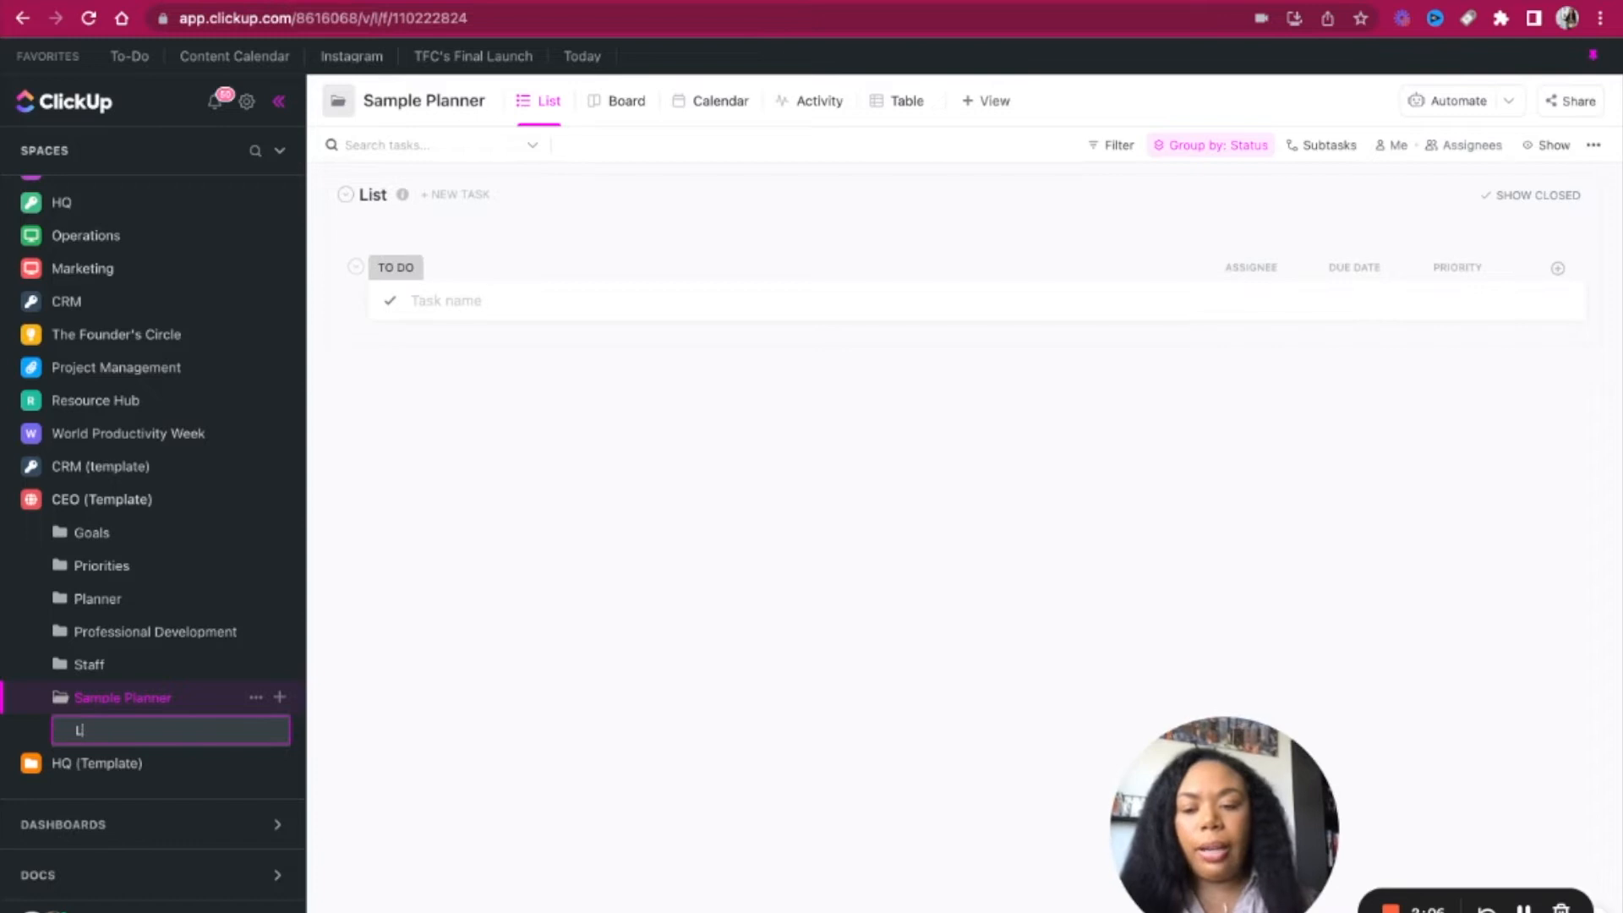
pyautogui.press('BackSpace')
pyautogui.write('Monthly ')
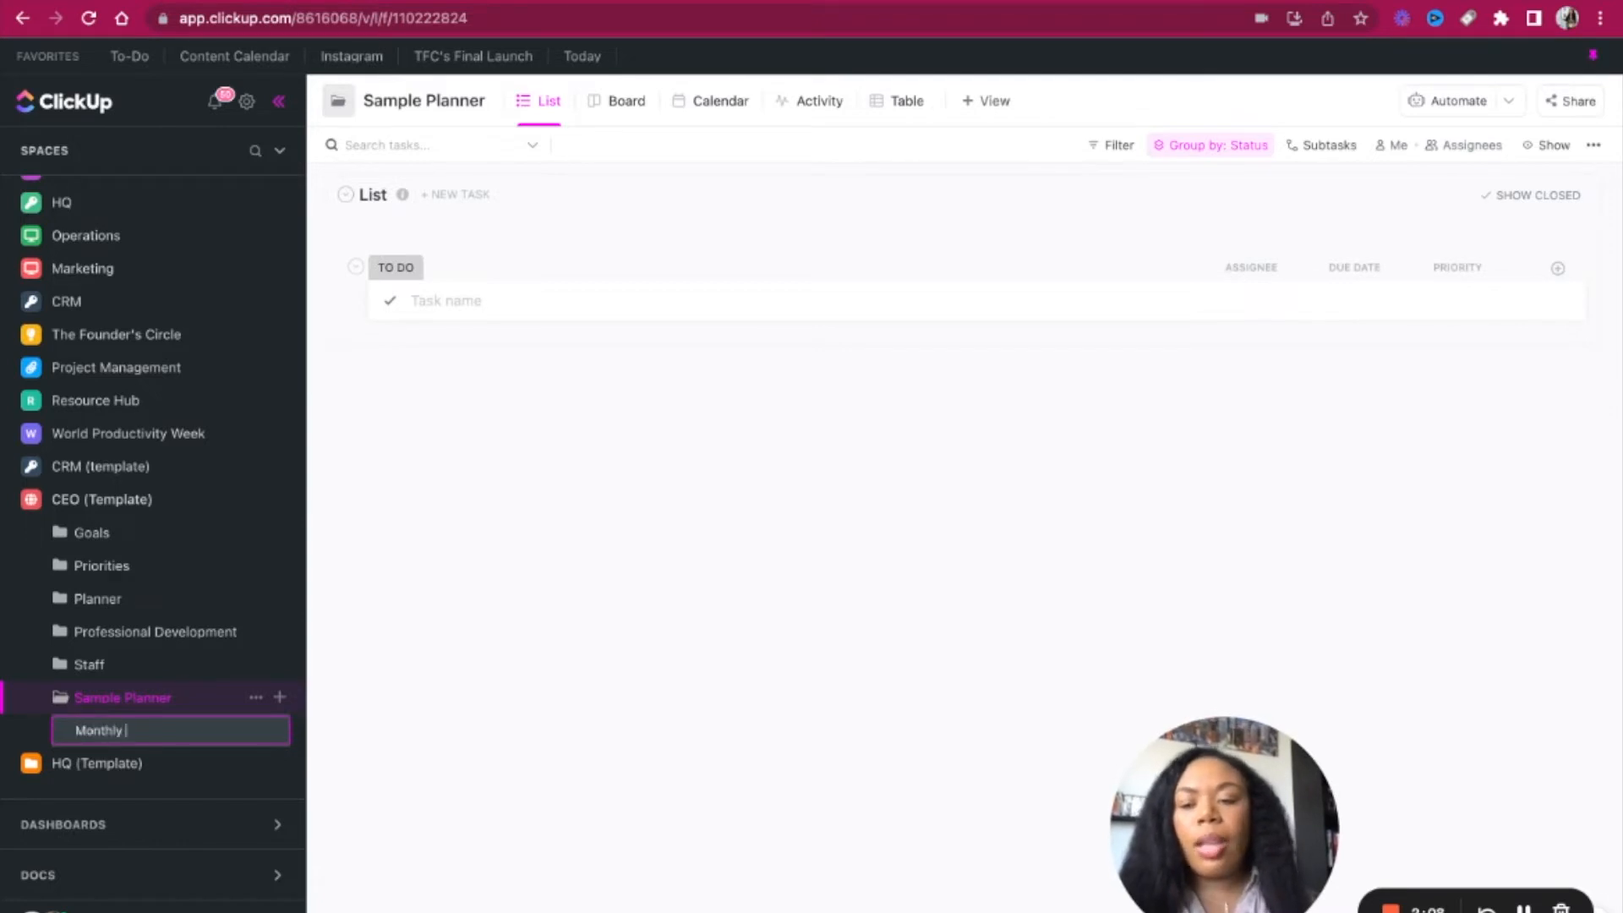
pyautogui.write('Planner')
pyautogui.press('Return')
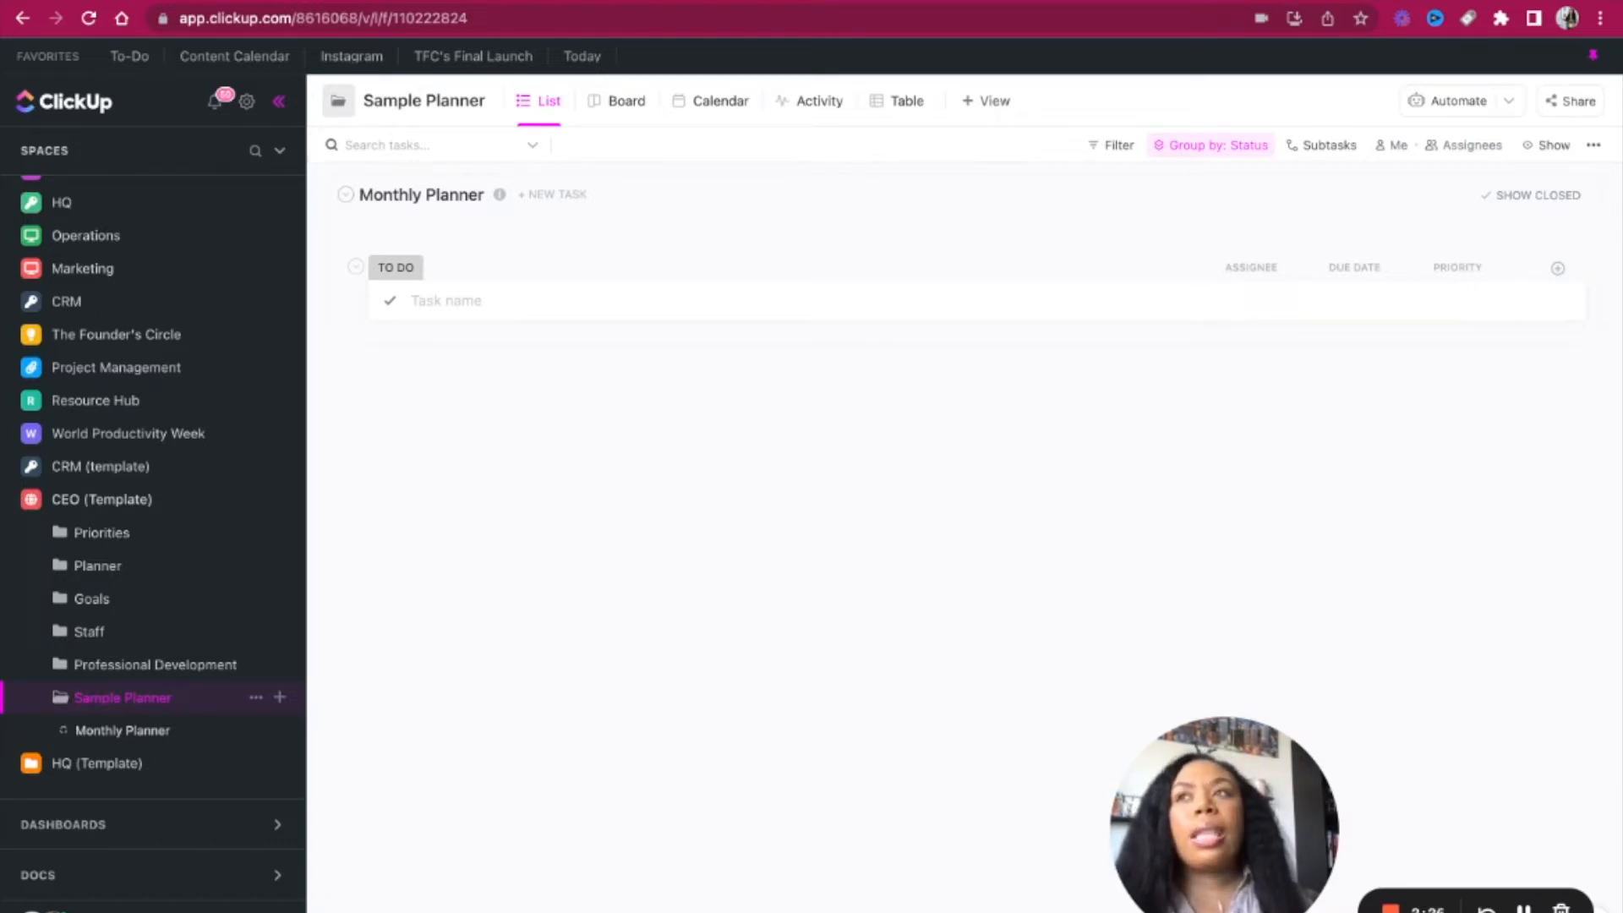
# Step: Add the task "Reviewing and auditing your financial statements" to the Monthly Planner list
pyautogui.click(493, 301)
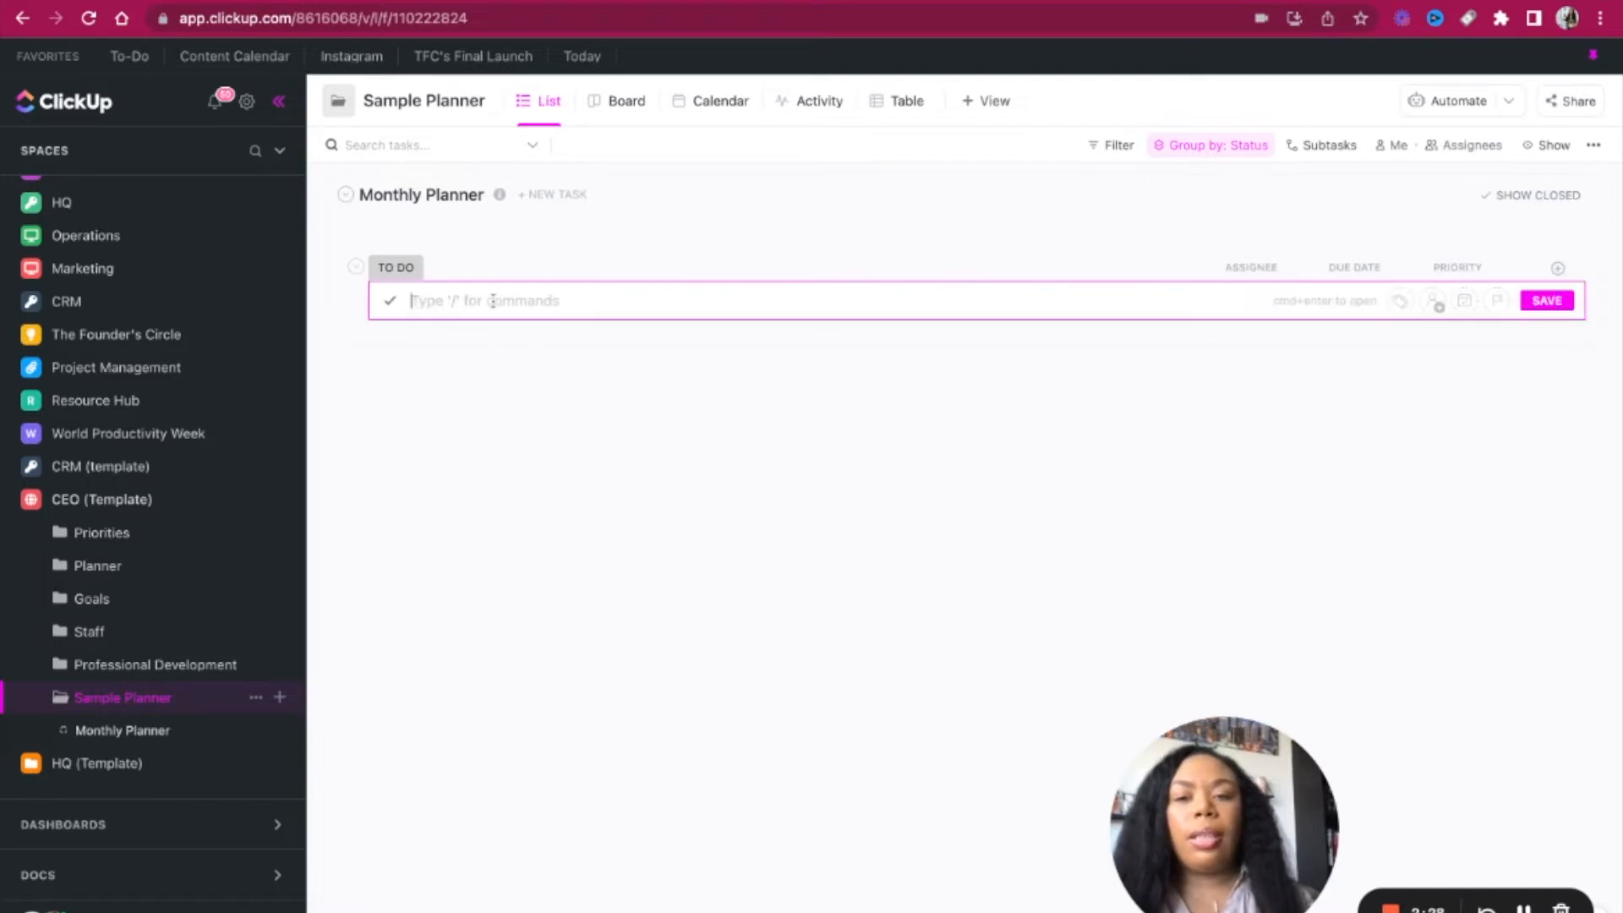
pyautogui.write('Reviewing')
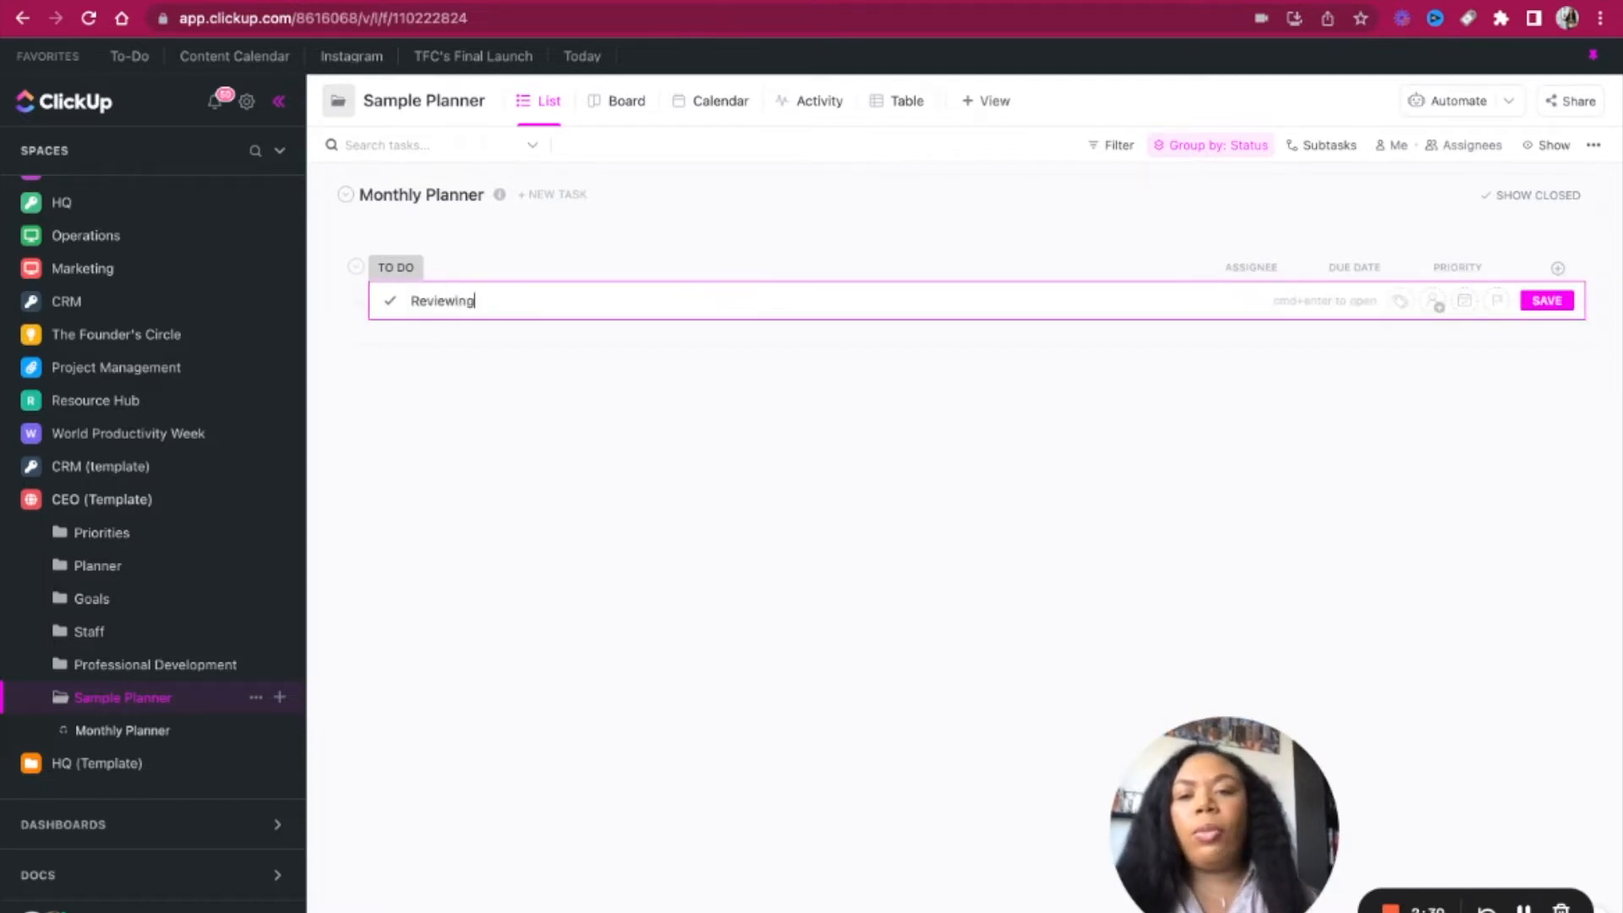
pyautogui.write(' and auditing you')
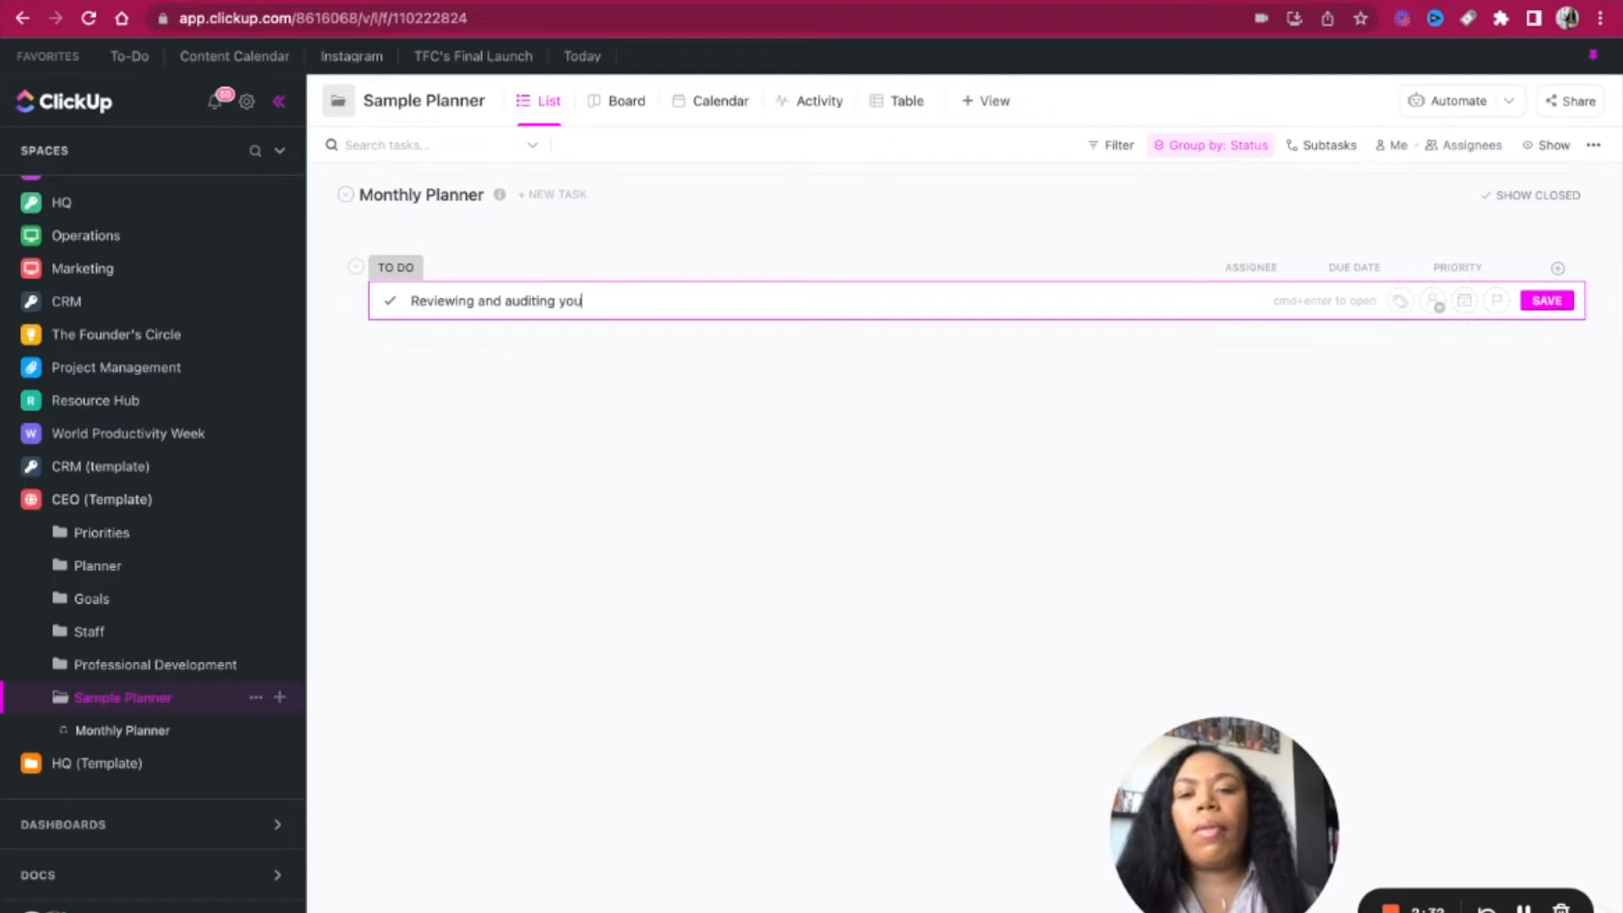
pyautogui.write('r financial state')
pyautogui.press('BackSpace')
pyautogui.press('BackSpace')
pyautogui.press('BackSpace')
pyautogui.write('atements')
pyautogui.press('Return')
# Step: Add a second task named "Send bank statements to your account" to Monthly Planner
pyautogui.write('Send bank statemenmts')
pyautogui.press('BackSpace')
pyautogui.press('BackSpace')
pyautogui.press('BackSpace')
pyautogui.write('ts to your accou')
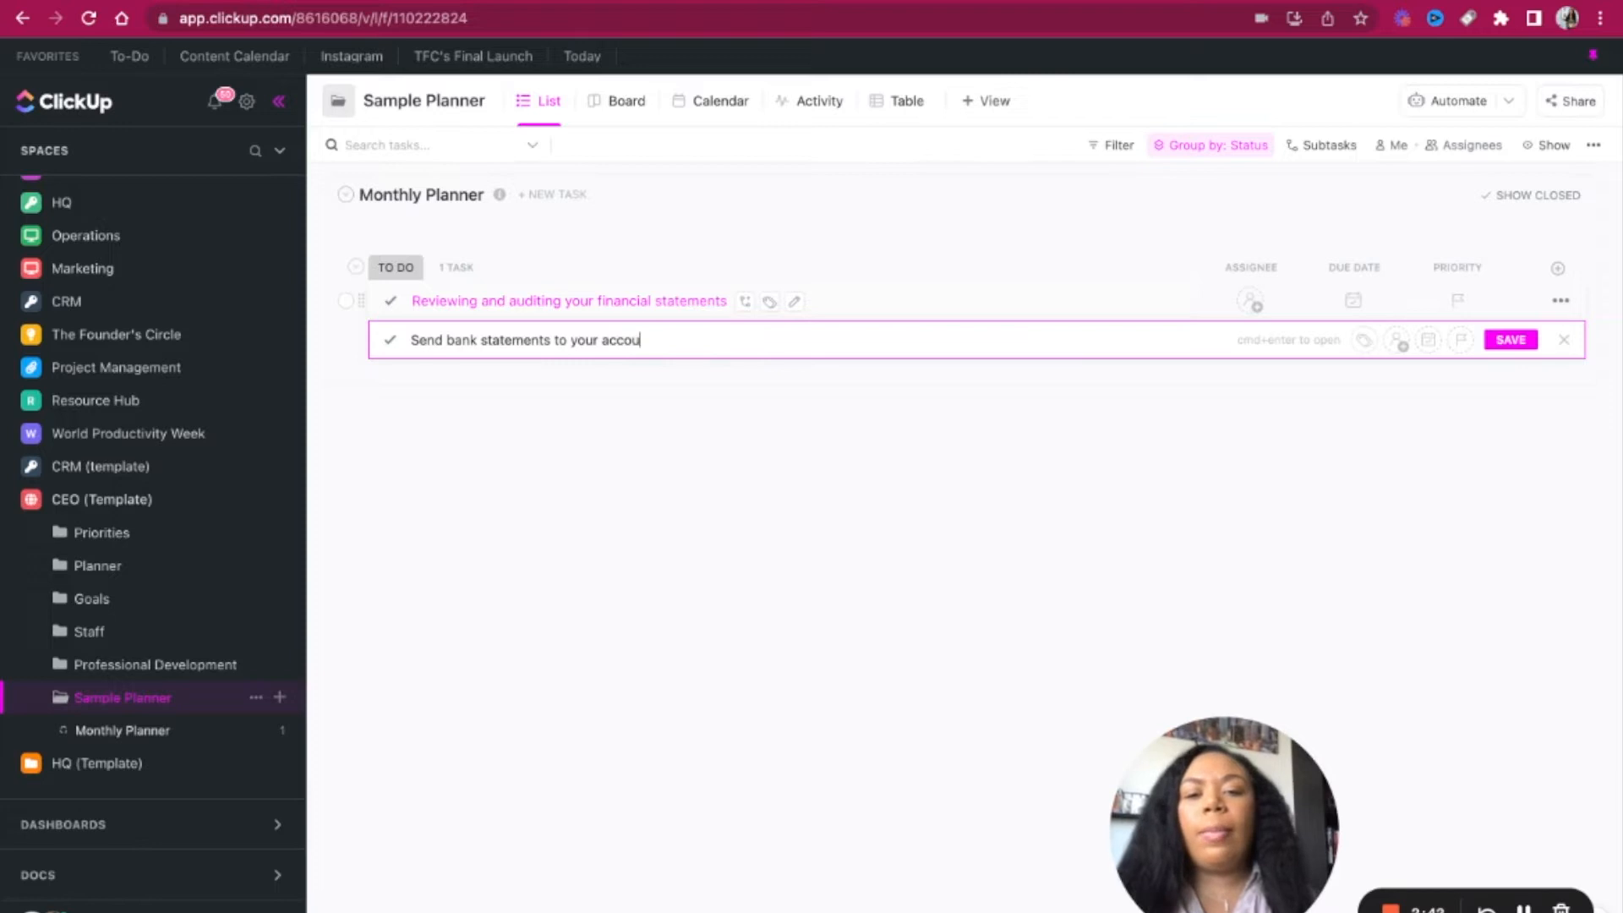
pyautogui.write('nt')
pyautogui.press('Return')
# Step: Add a third task named "Approve your team's timecards" and finish entering tasks
pyautogui.write("Approve your team's timecards")
pyautogui.press('Return')
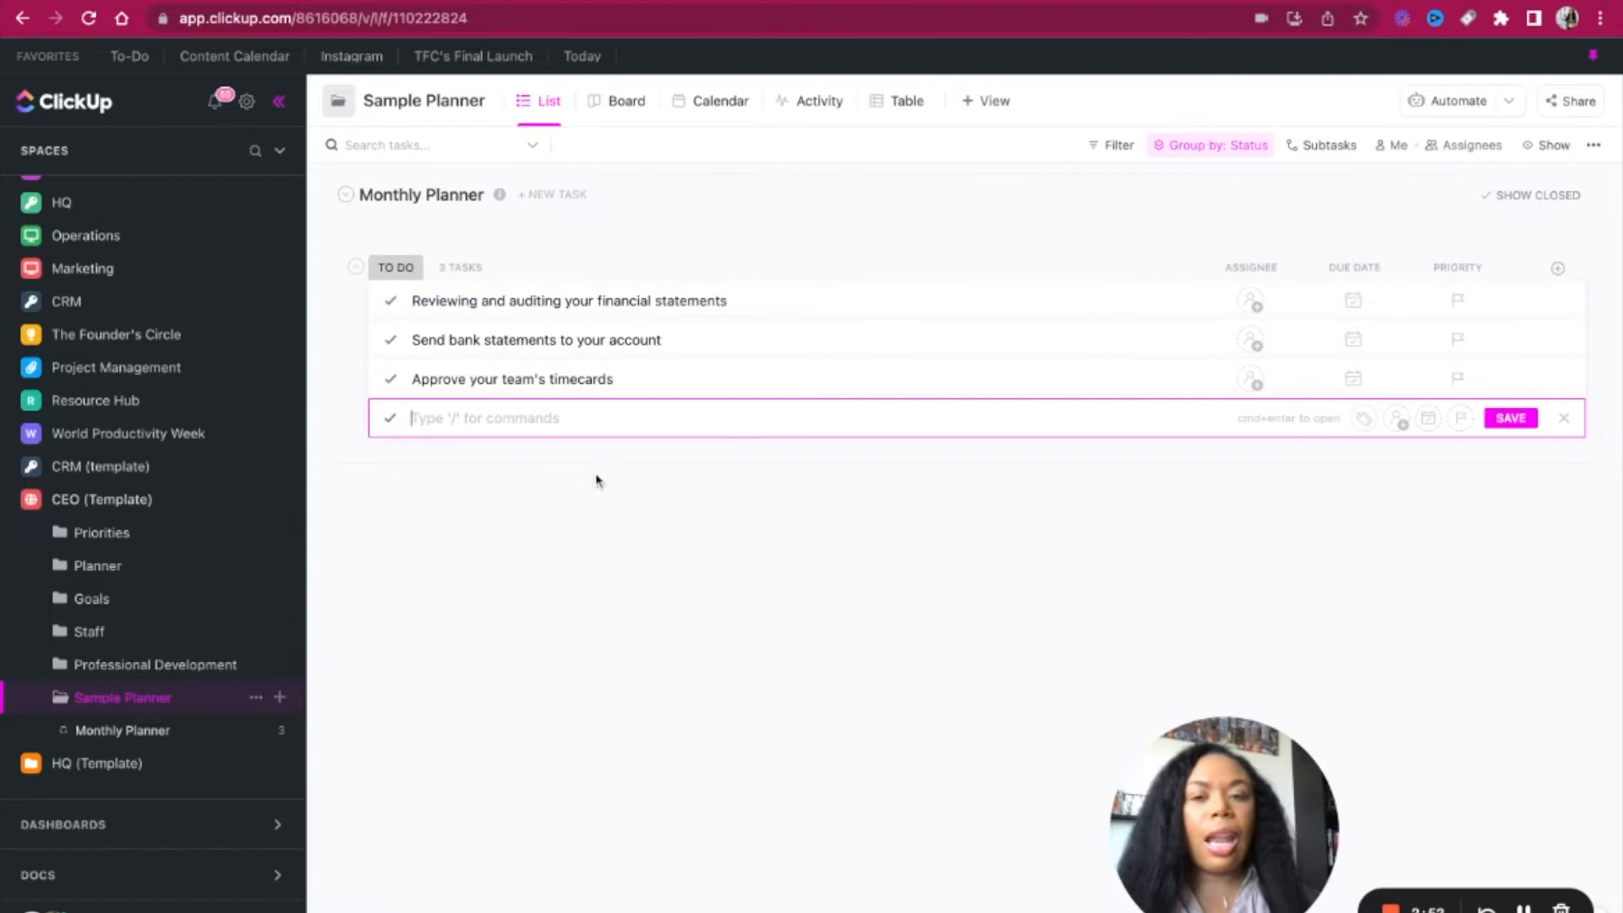
pyautogui.click(696, 506)
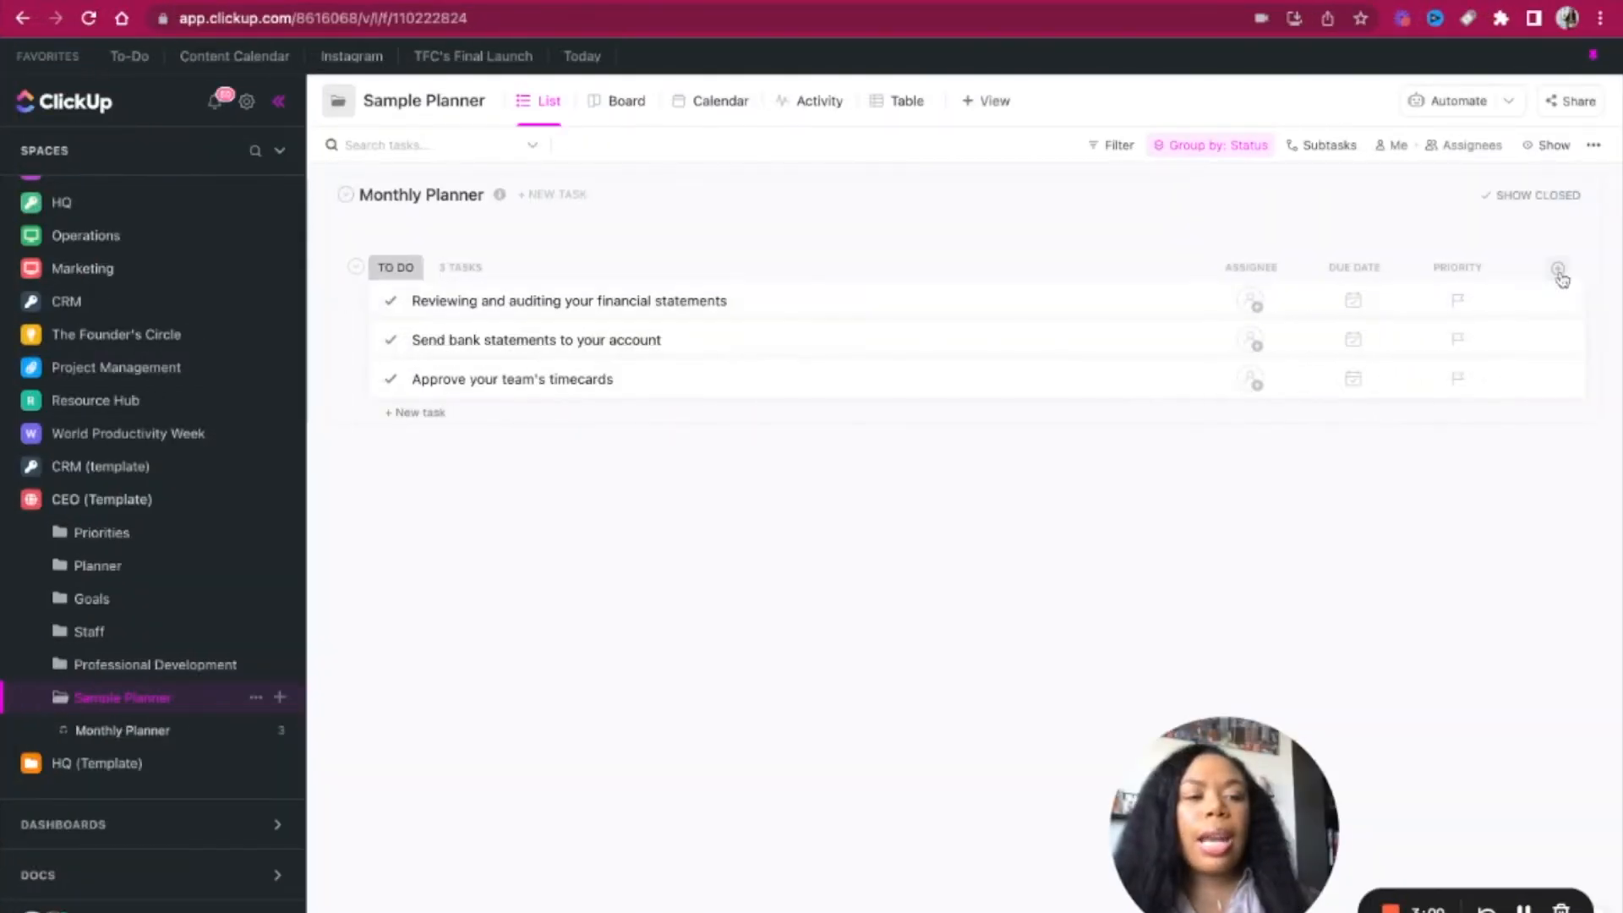
# Step: Start a new Dropdown column for the task list and name the field Task Category
pyautogui.click(1559, 271)
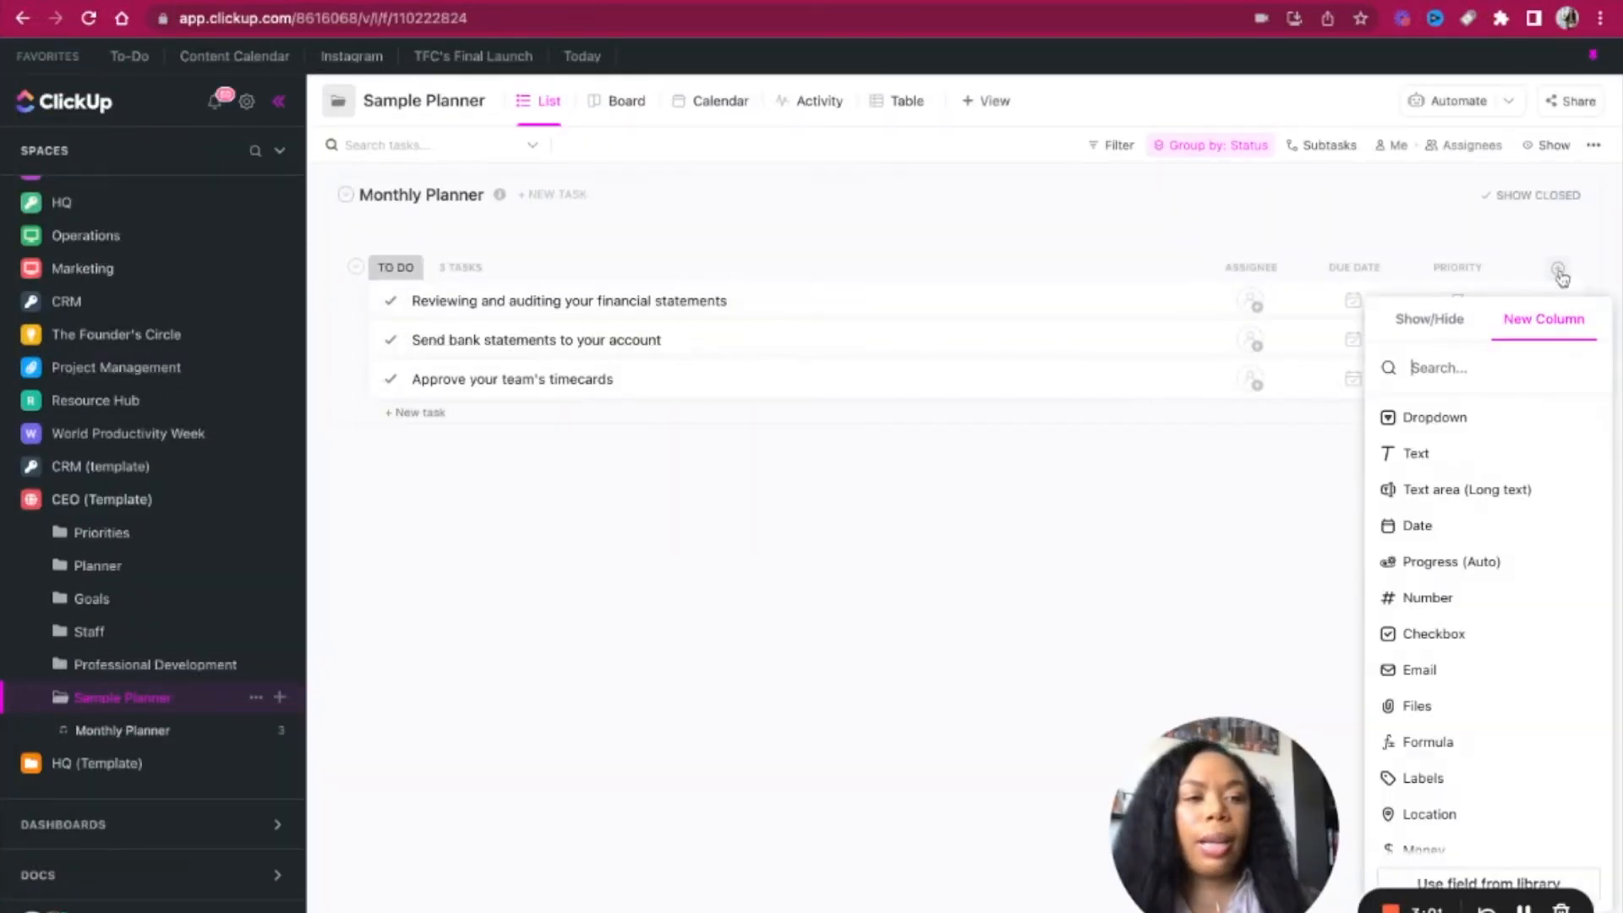
pyautogui.click(1430, 417)
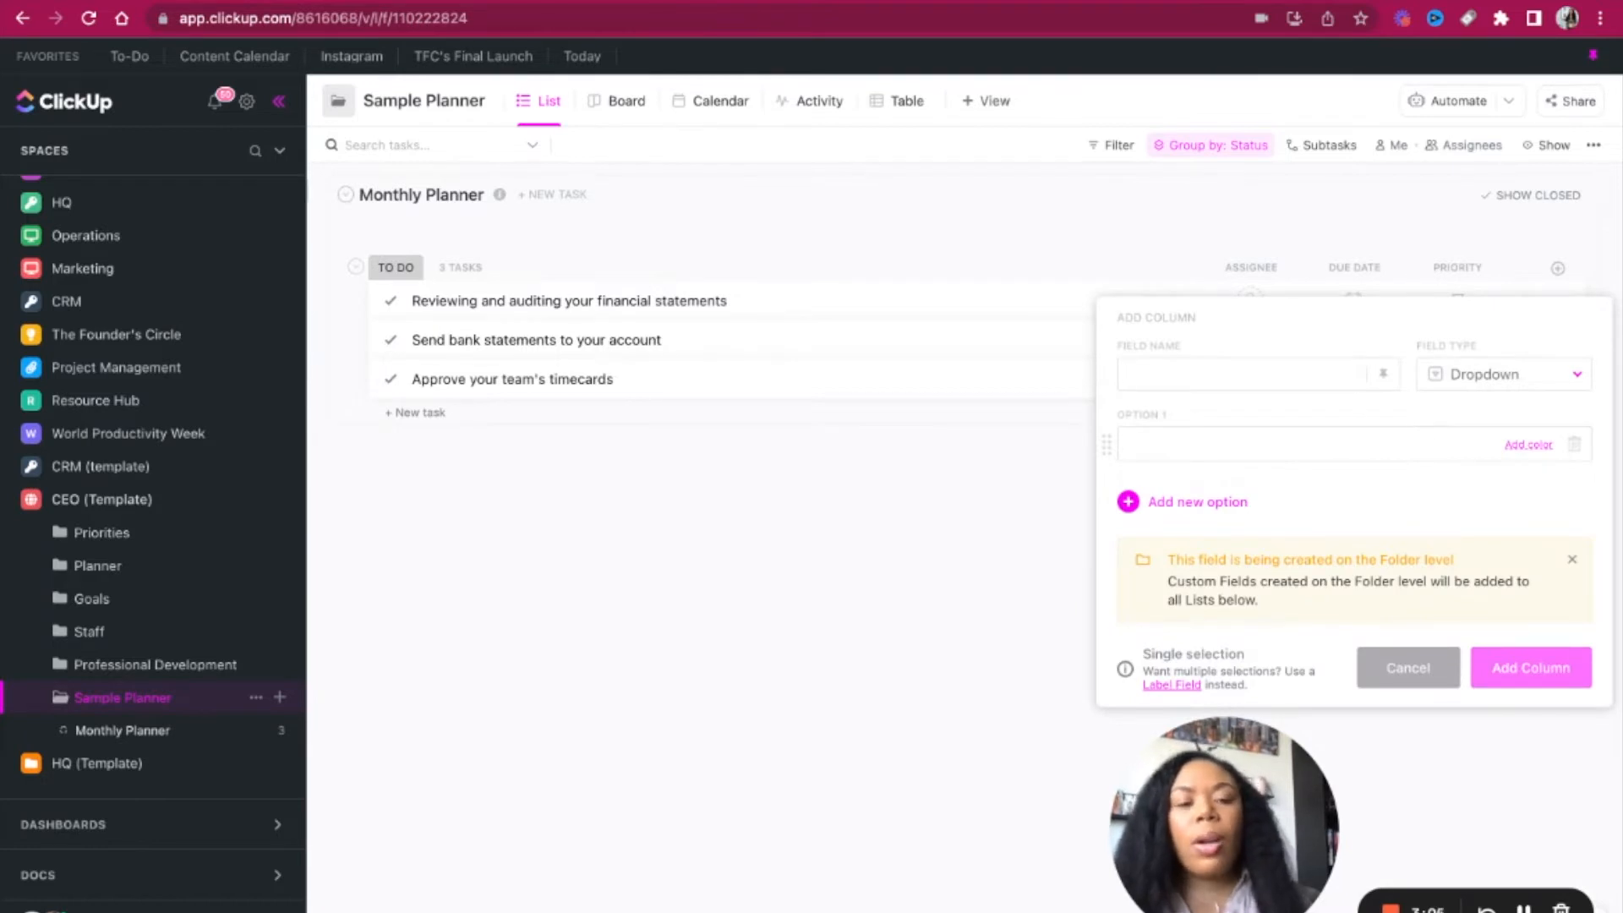
pyautogui.write('Task Categor')
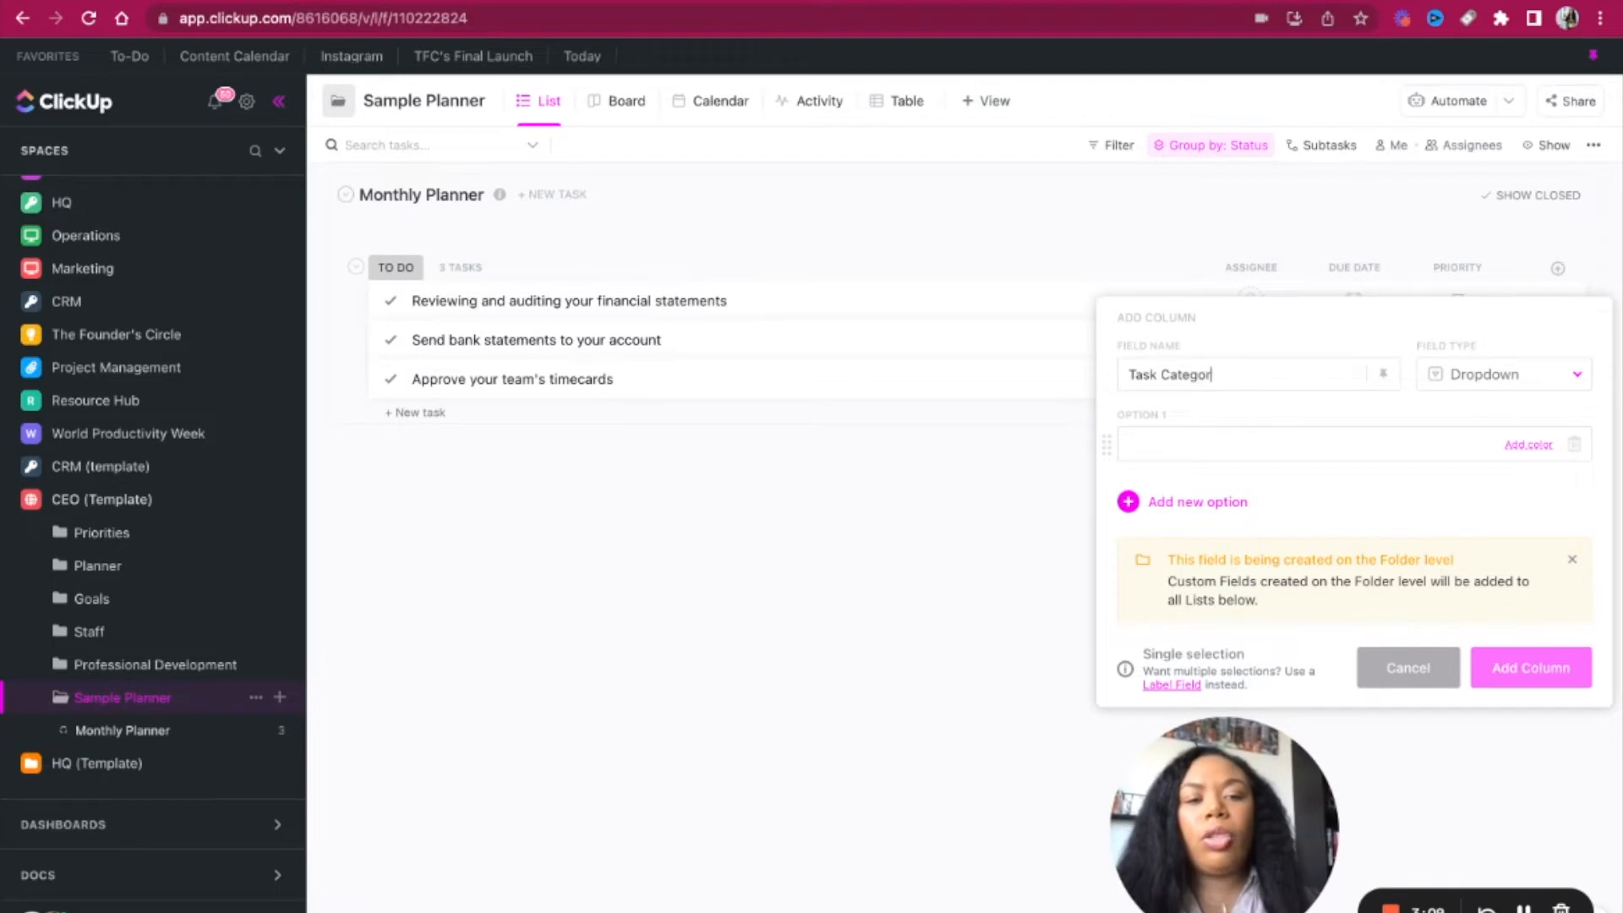
pyautogui.write('y Dropdow')
pyautogui.press('BackSpace')
pyautogui.press('BackSpace')
pyautogui.press('BackSpace')
pyautogui.press('BackSpace')
pyautogui.press('BackSpace')
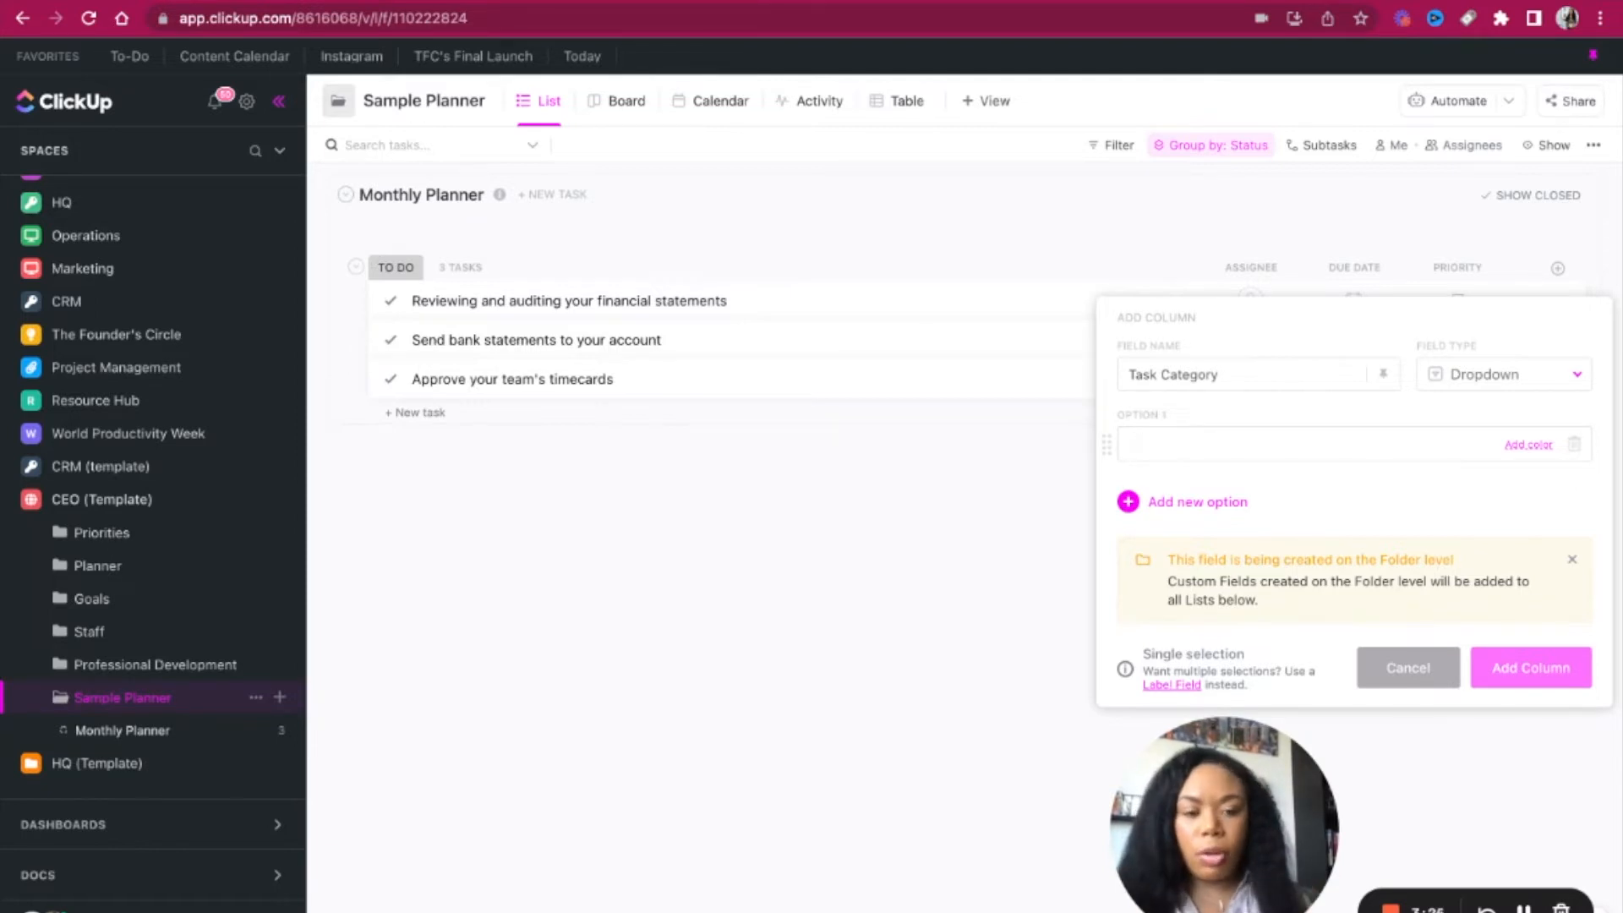
# Step: Enter Operations, Marketing, Sales and Human Resources as the first four options of the Task Category dropdown
pyautogui.write('Ope')
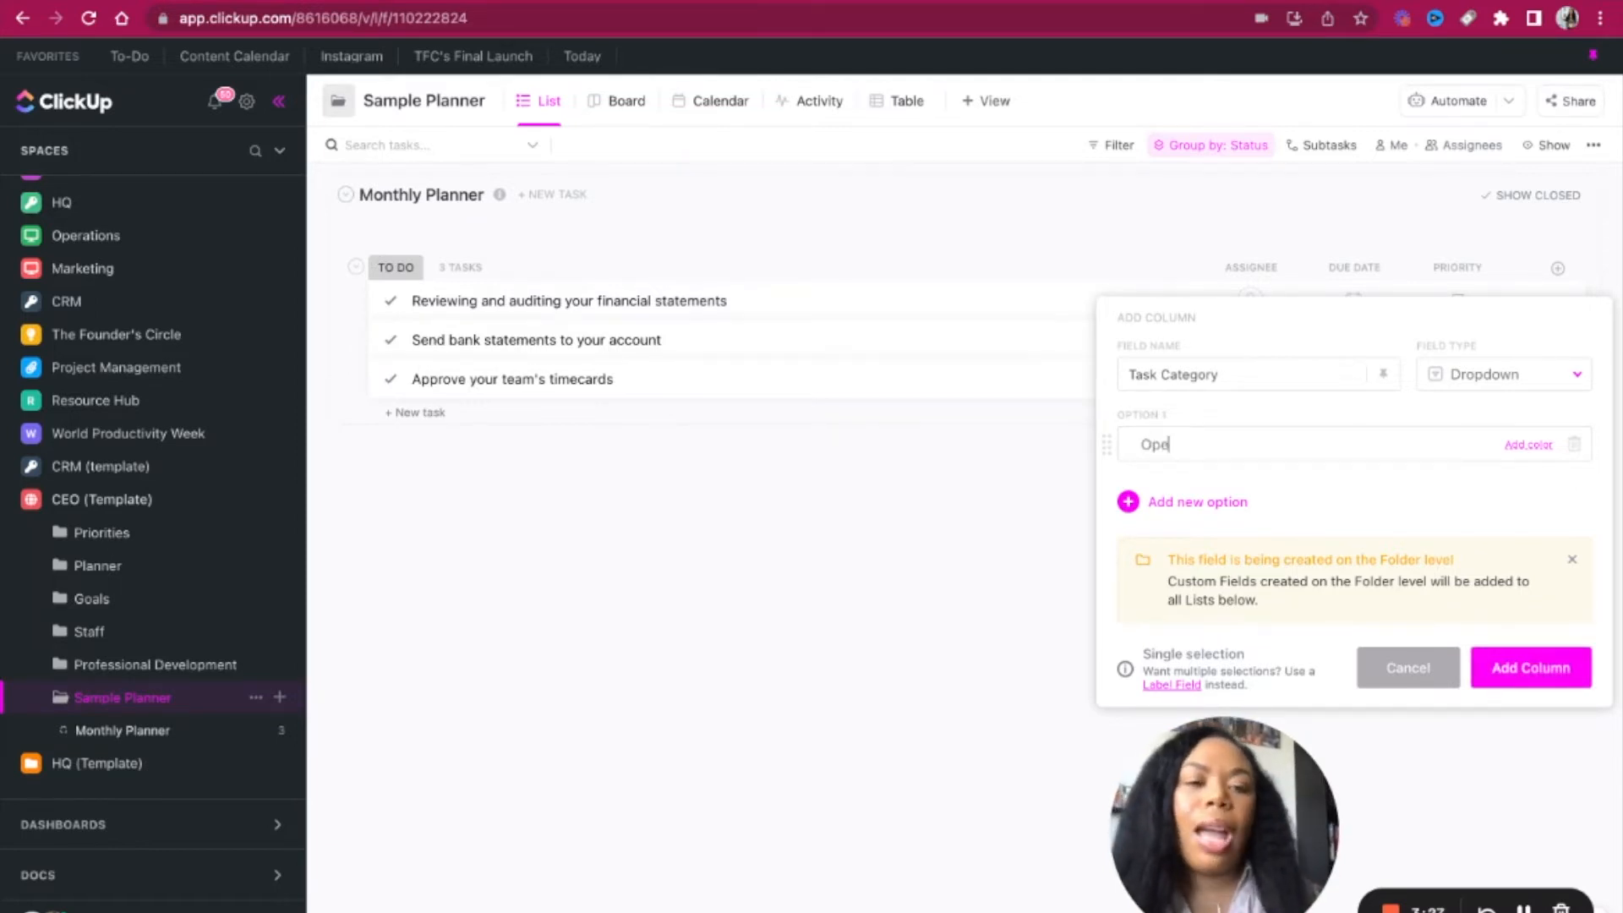
pyautogui.write('rations')
pyautogui.press('Return')
pyautogui.write('Mark')
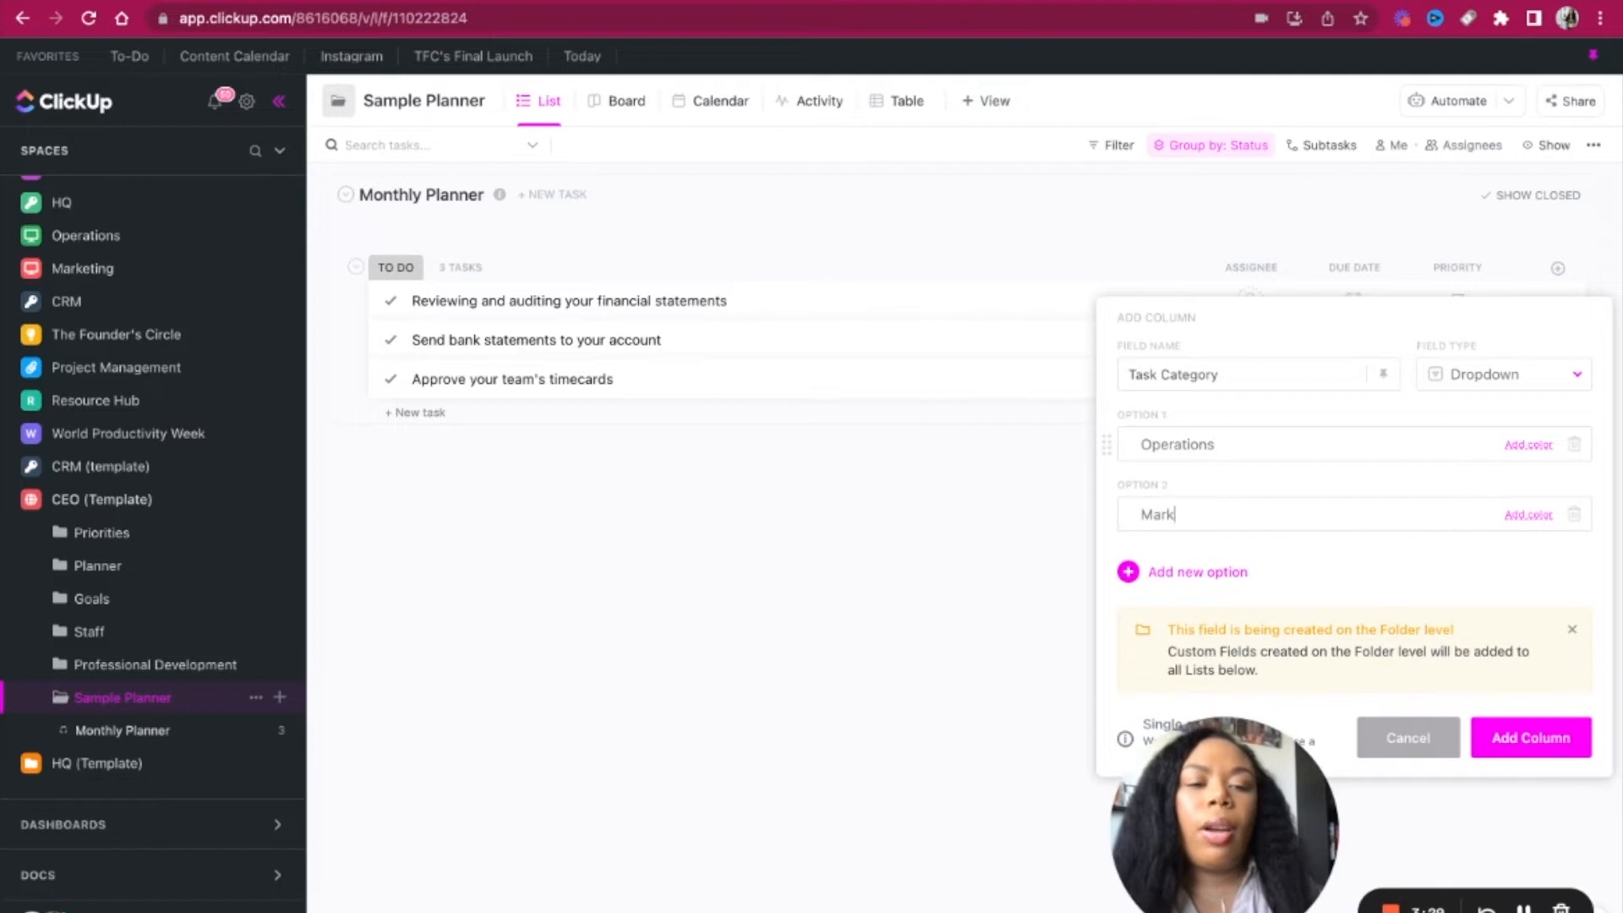
pyautogui.write('eting')
pyautogui.press('Return')
pyautogui.write('Sales')
pyautogui.press('Return')
pyautogui.write('Human Res')
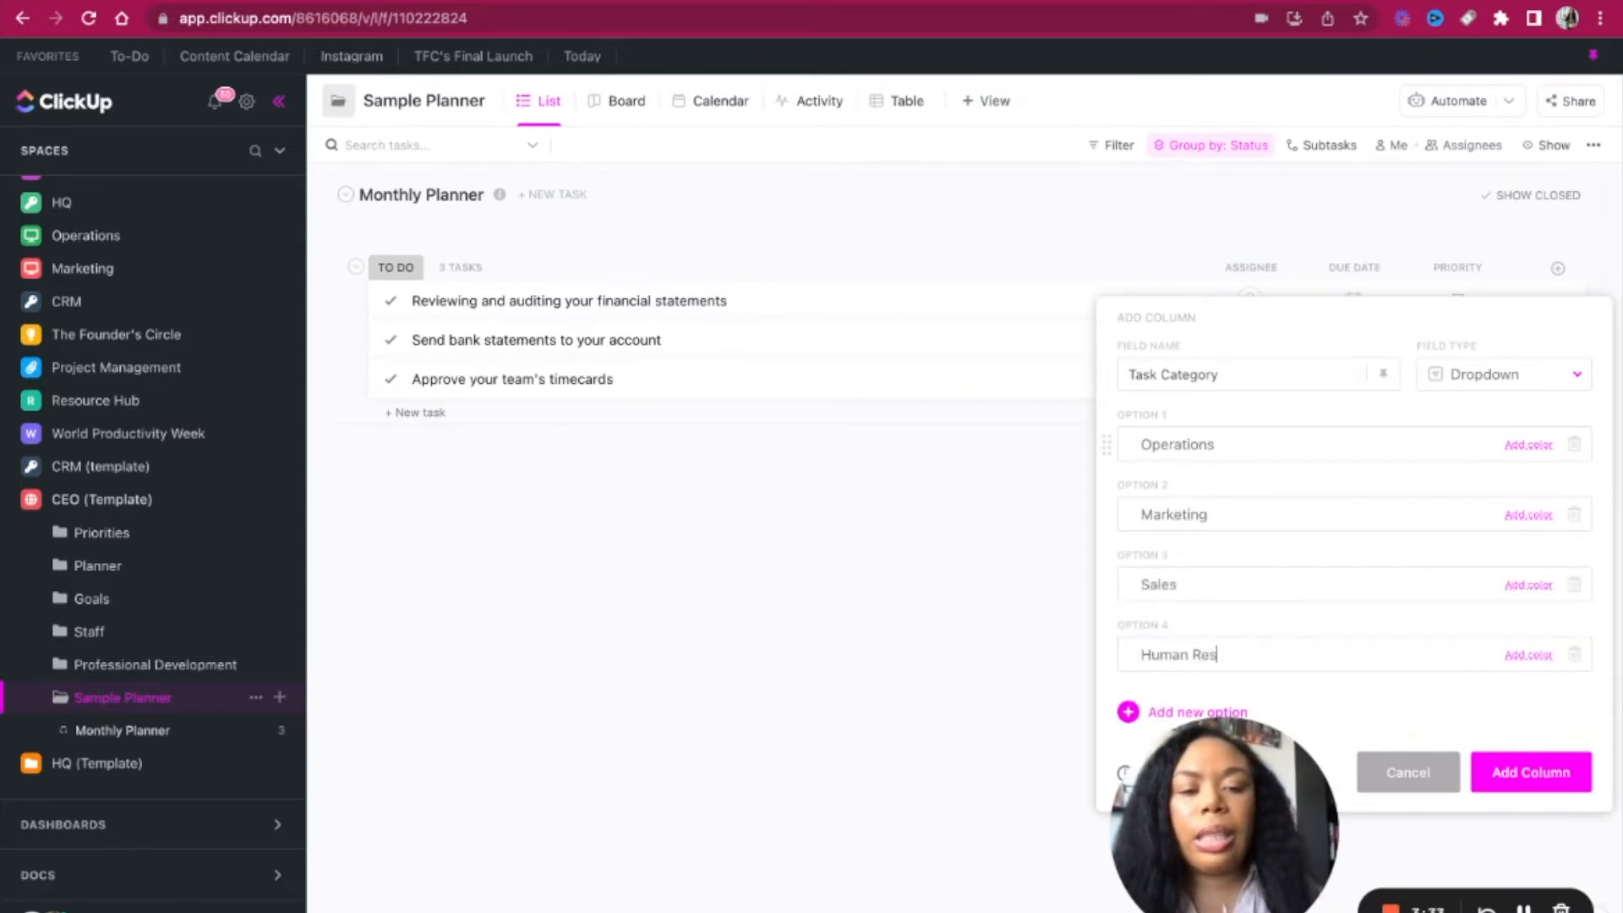
pyautogui.write('ources')
pyautogui.press('Return')
# Step: Add Personal Tasks and CEO Tasks as further Task Category options, leaving no empty option after them
pyautogui.write('Perso')
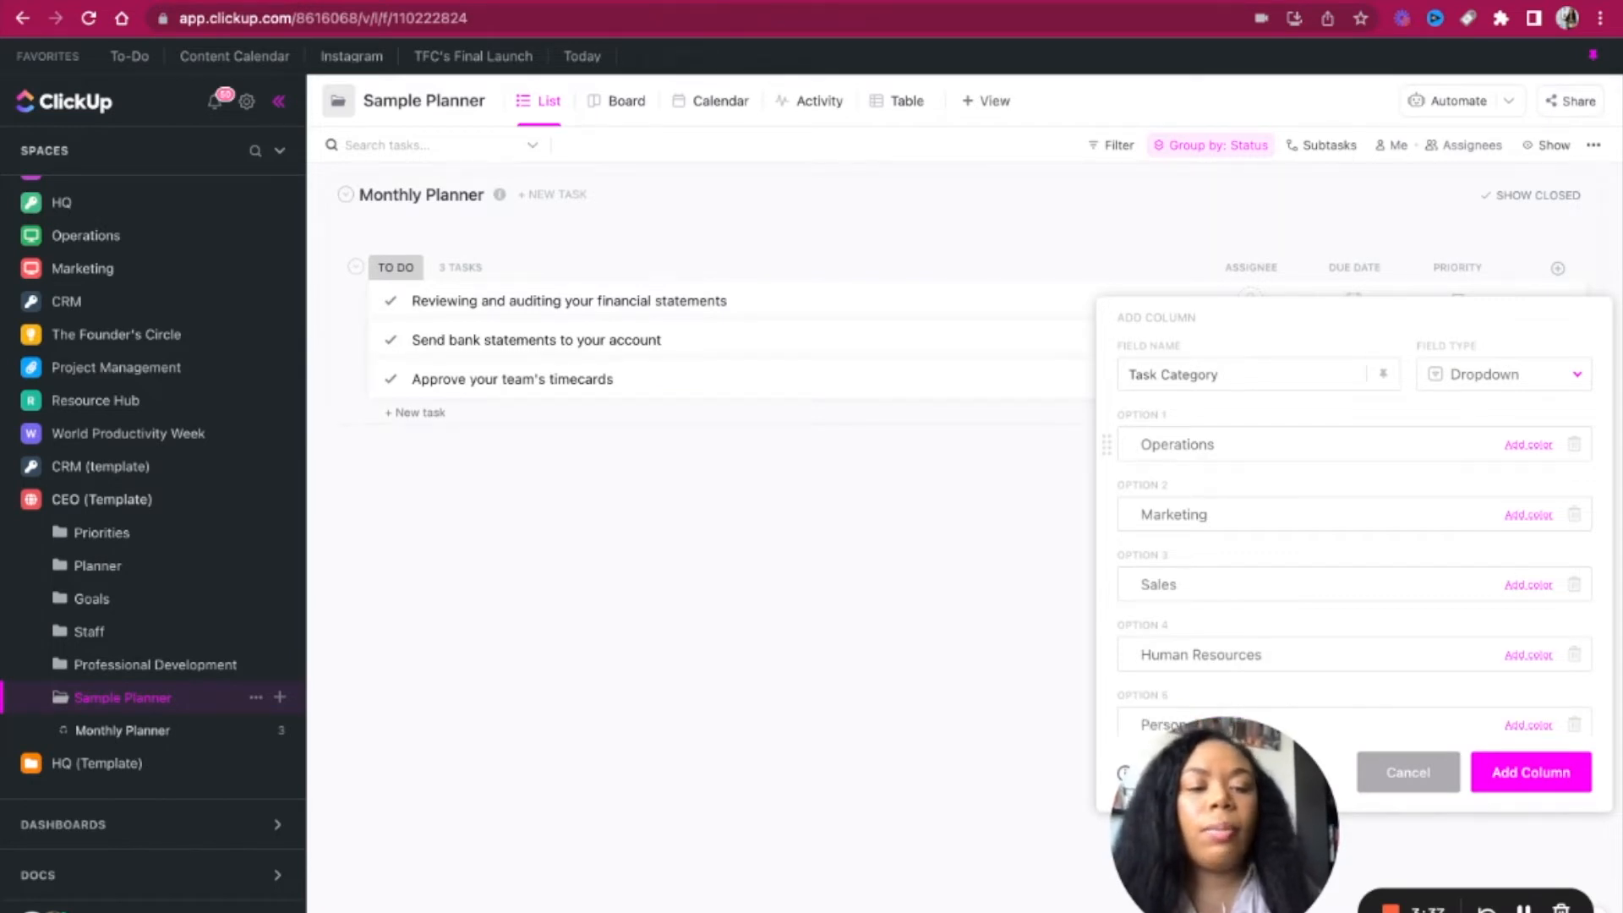
pyautogui.write('nal Tasks')
pyautogui.scroll(-2, 1352, 550)
pyautogui.click(1216, 620)
pyautogui.write('CEO Tasks')
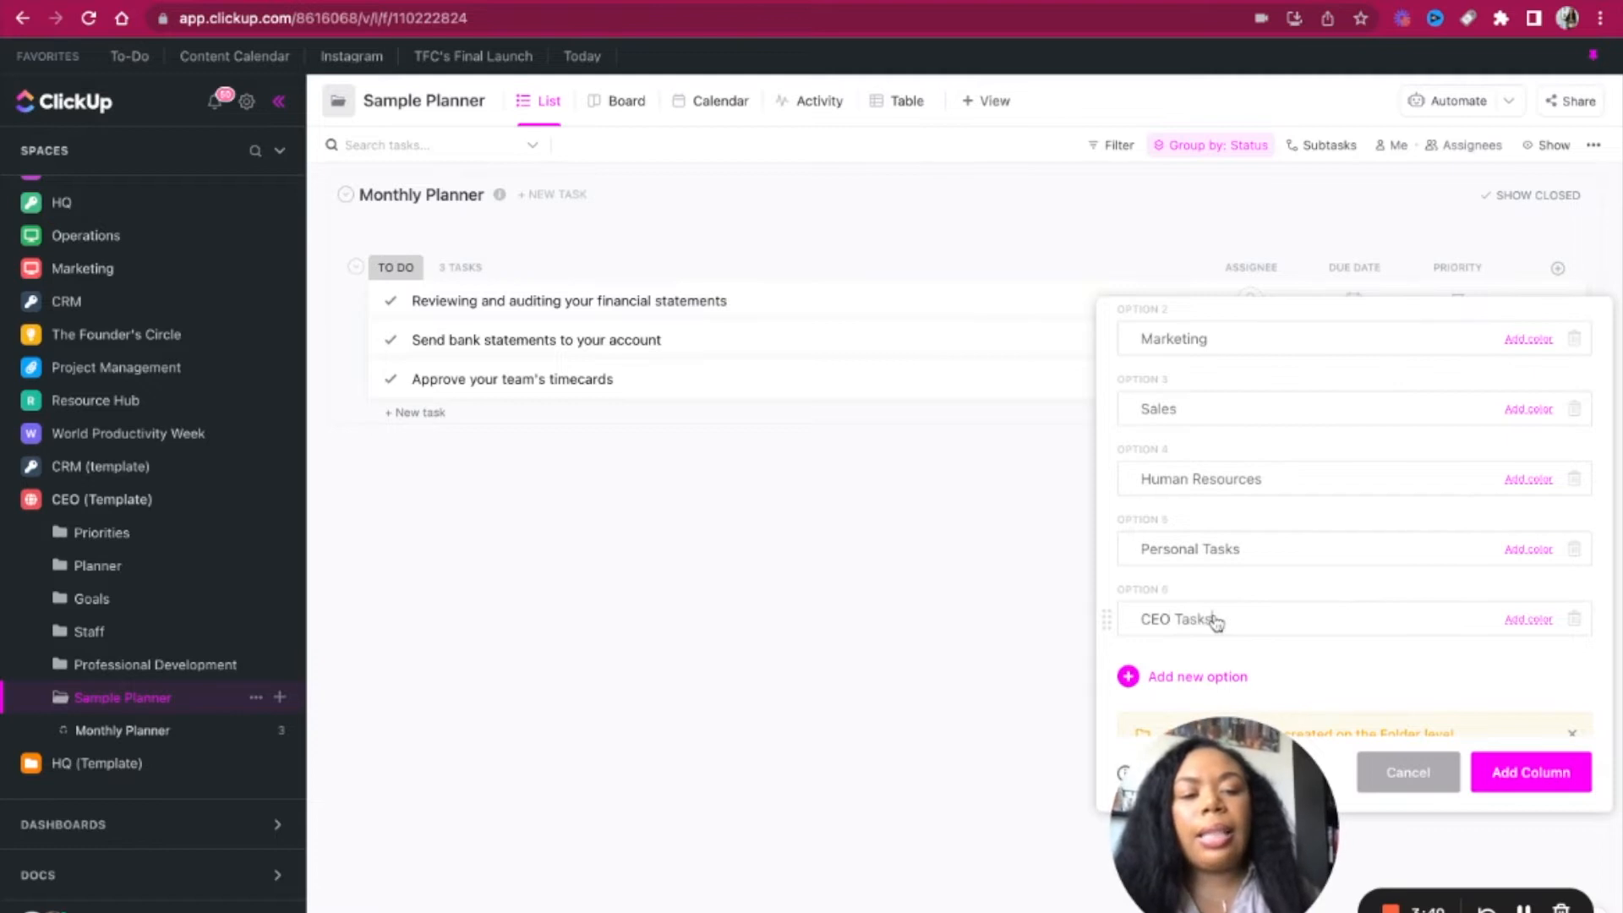
pyautogui.press('Return')
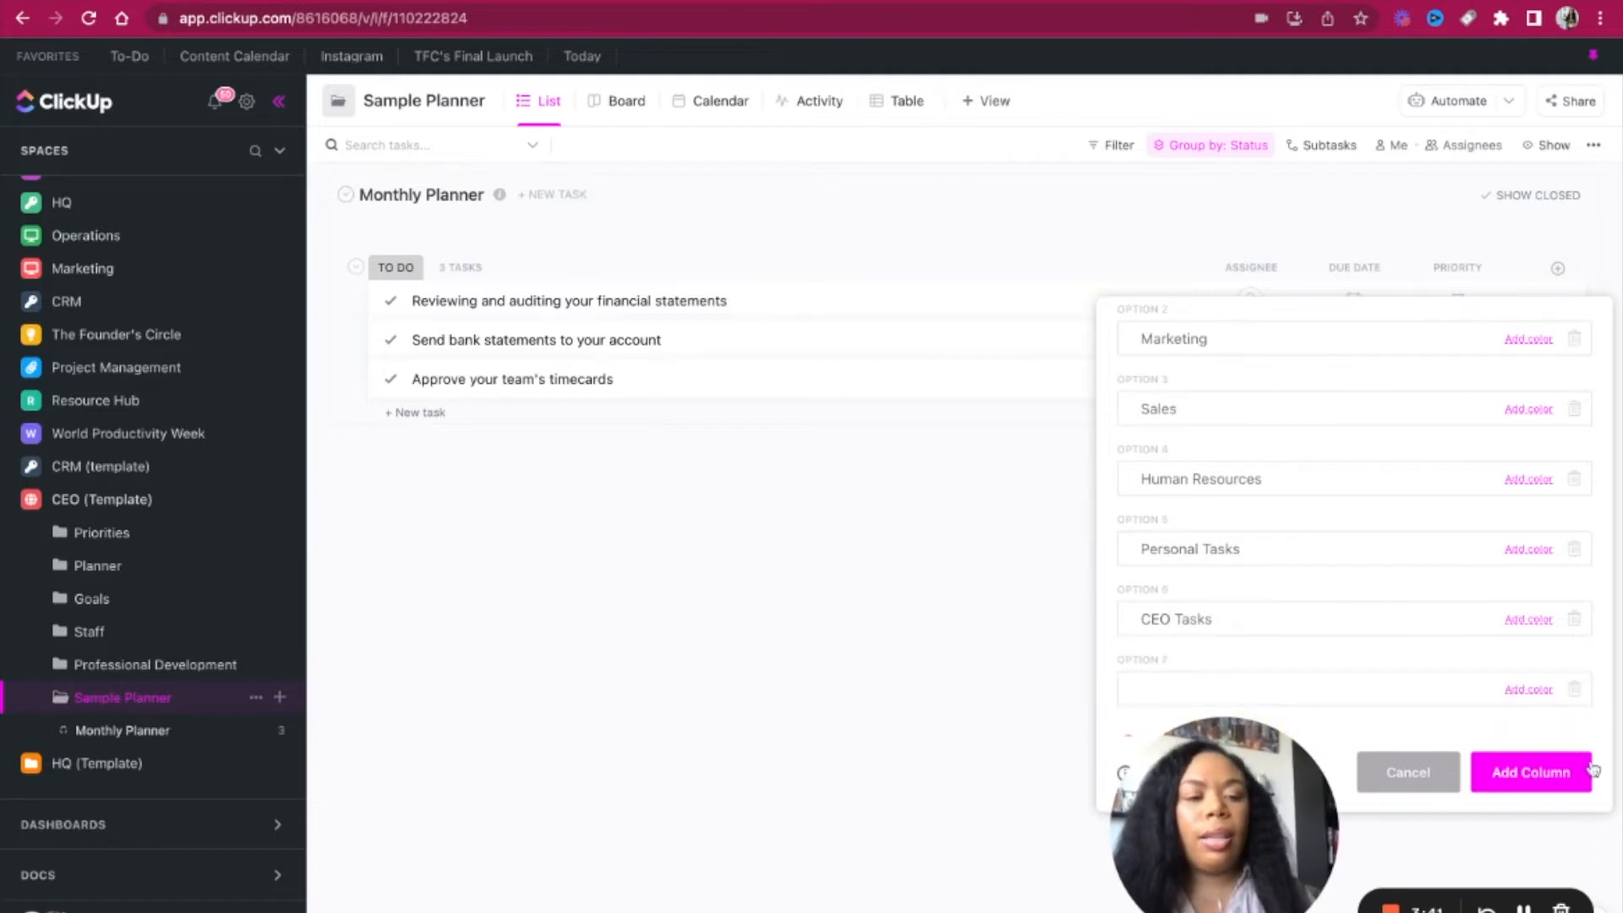
pyautogui.click(1587, 688)
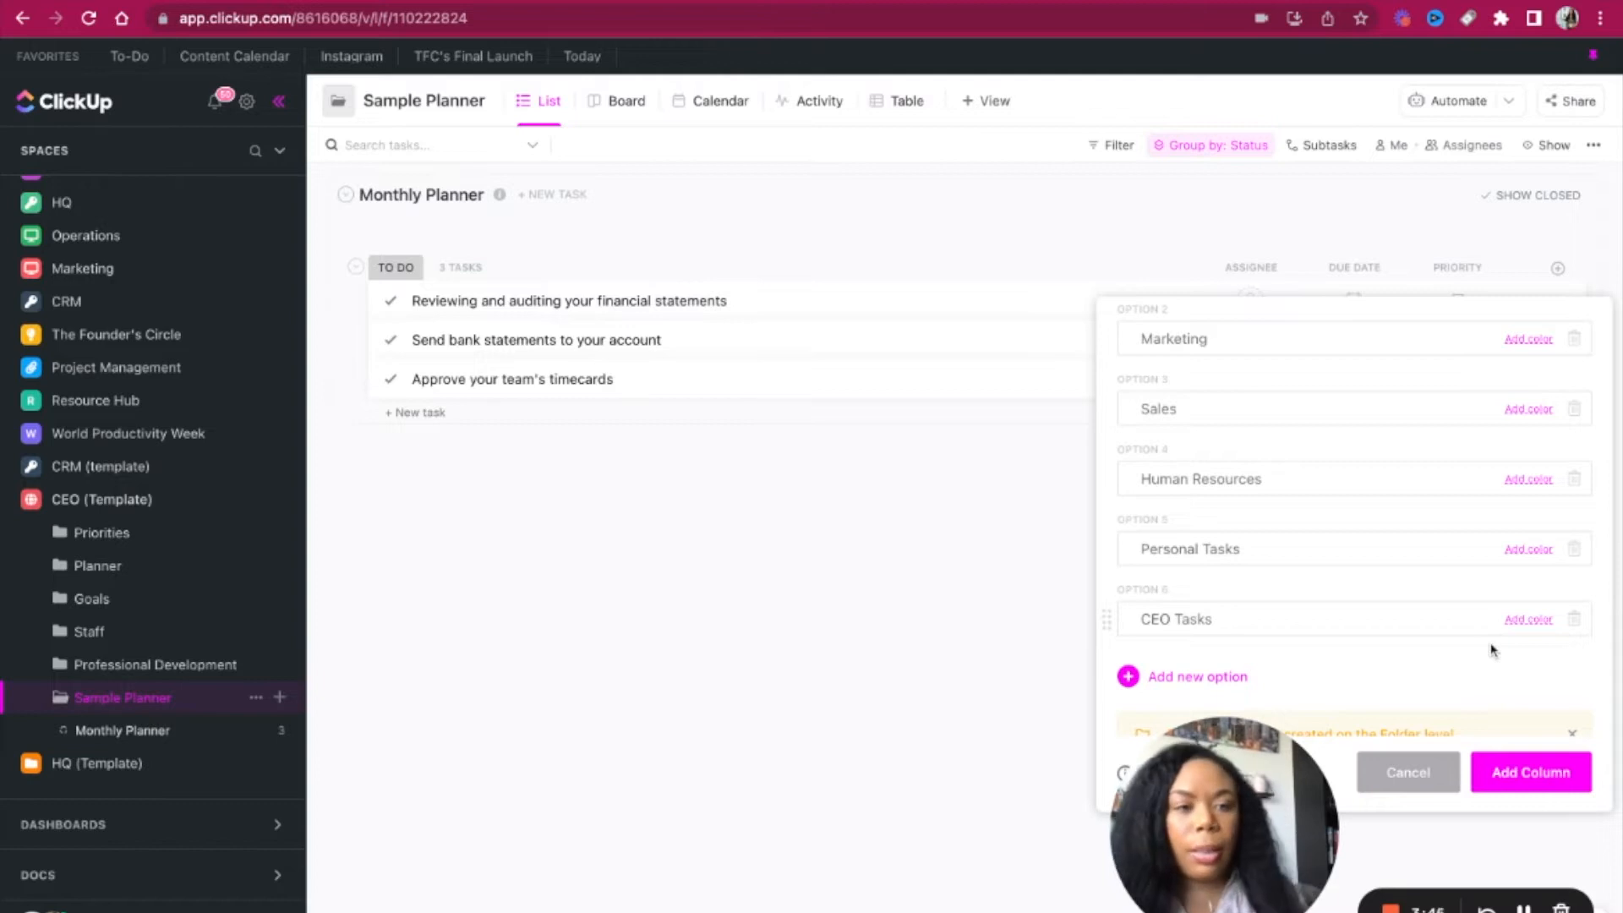
# Step: Color the Operations option pink, Marketing dark red, Sales blue and Human Resources green
pyautogui.scroll(3, 1440, 555)
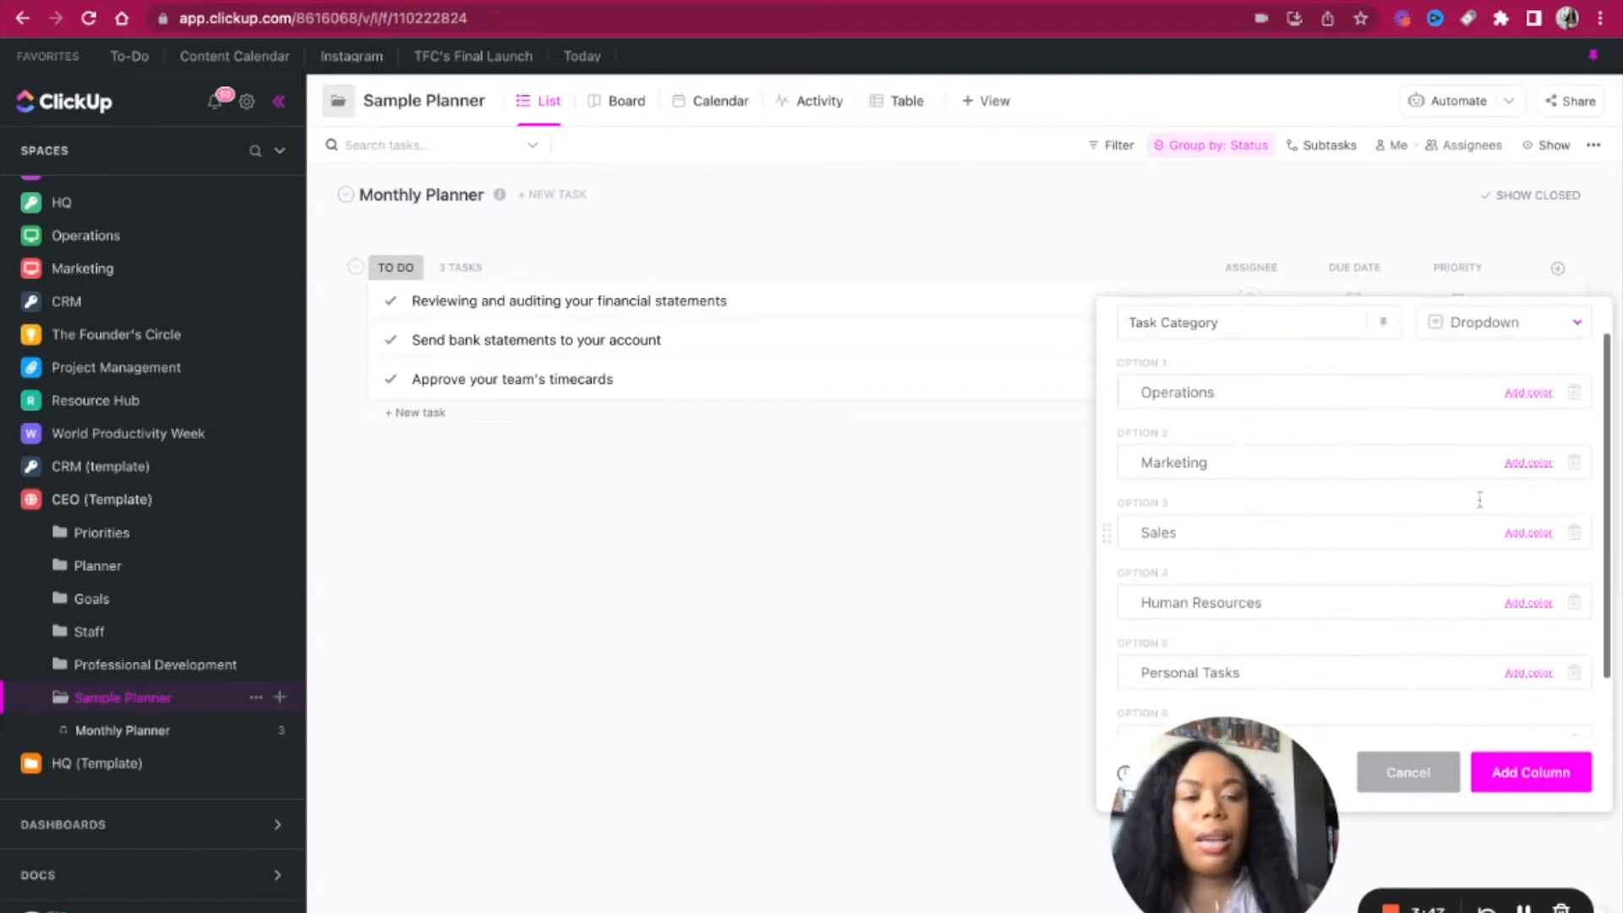
pyautogui.click(1539, 395)
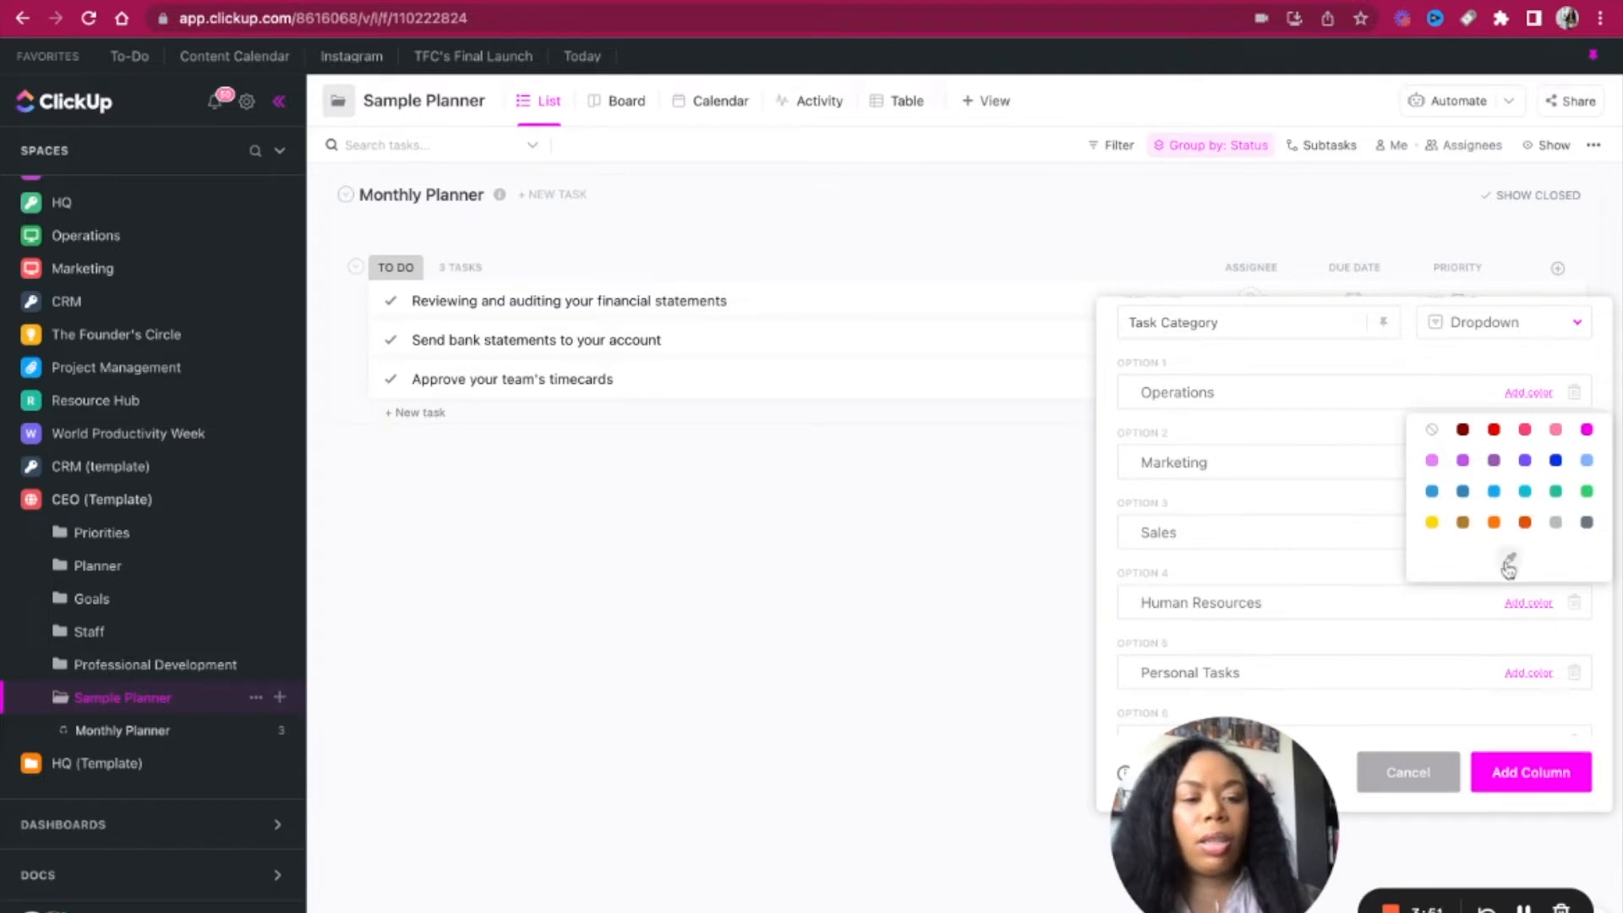
pyautogui.click(1525, 429)
pyautogui.click(1526, 464)
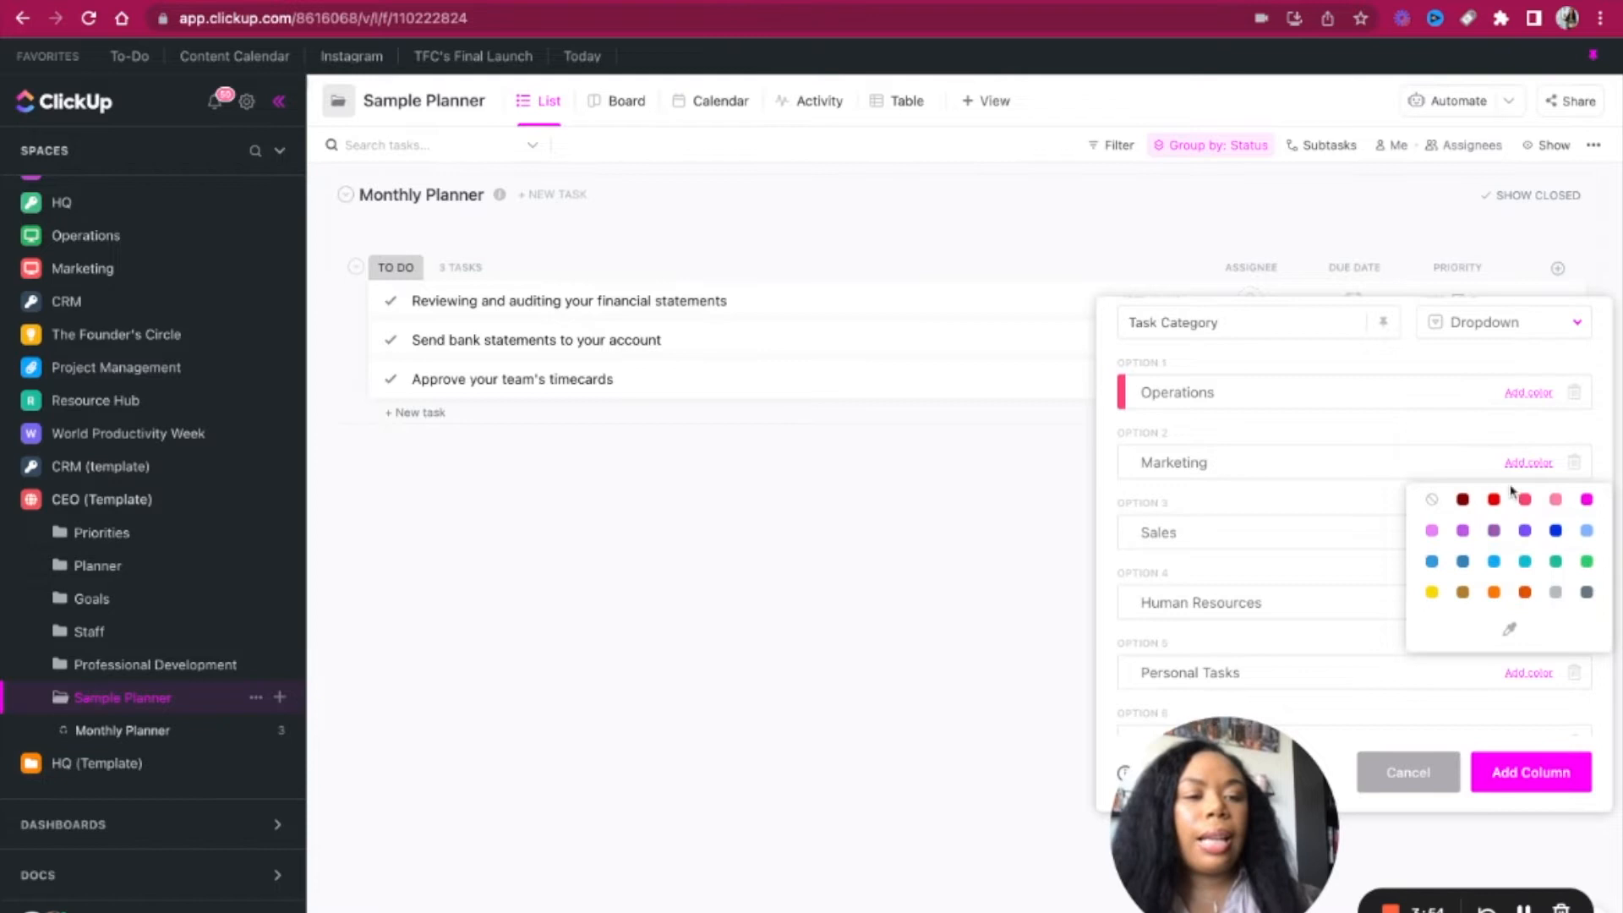
pyautogui.click(1470, 502)
pyautogui.click(1512, 534)
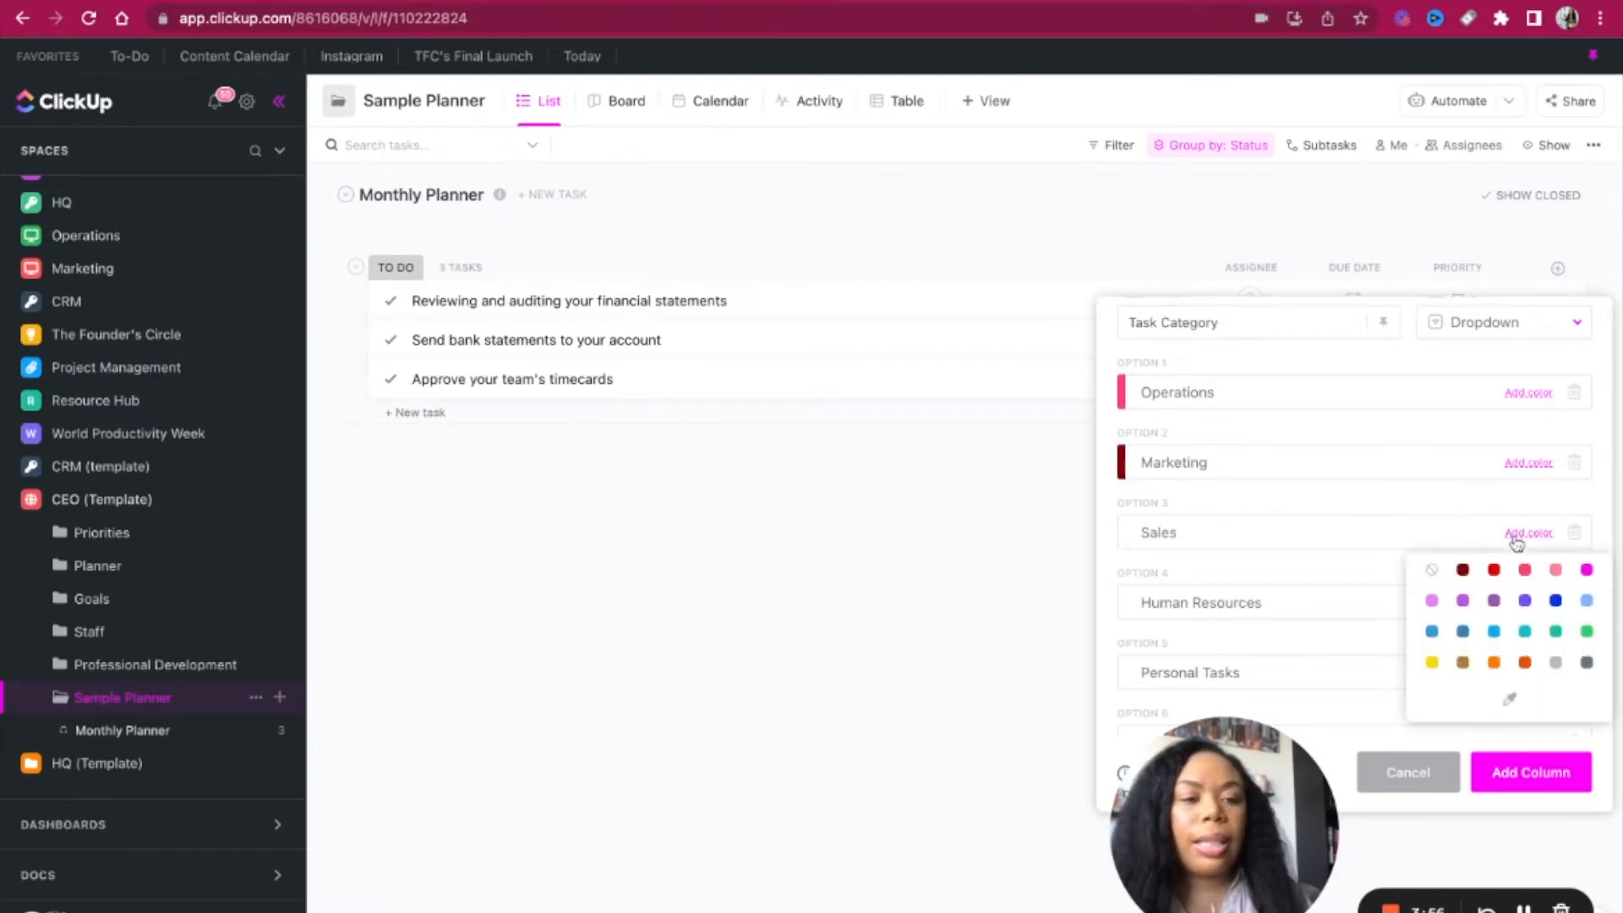
pyautogui.click(1555, 601)
pyautogui.click(1531, 604)
pyautogui.click(1555, 701)
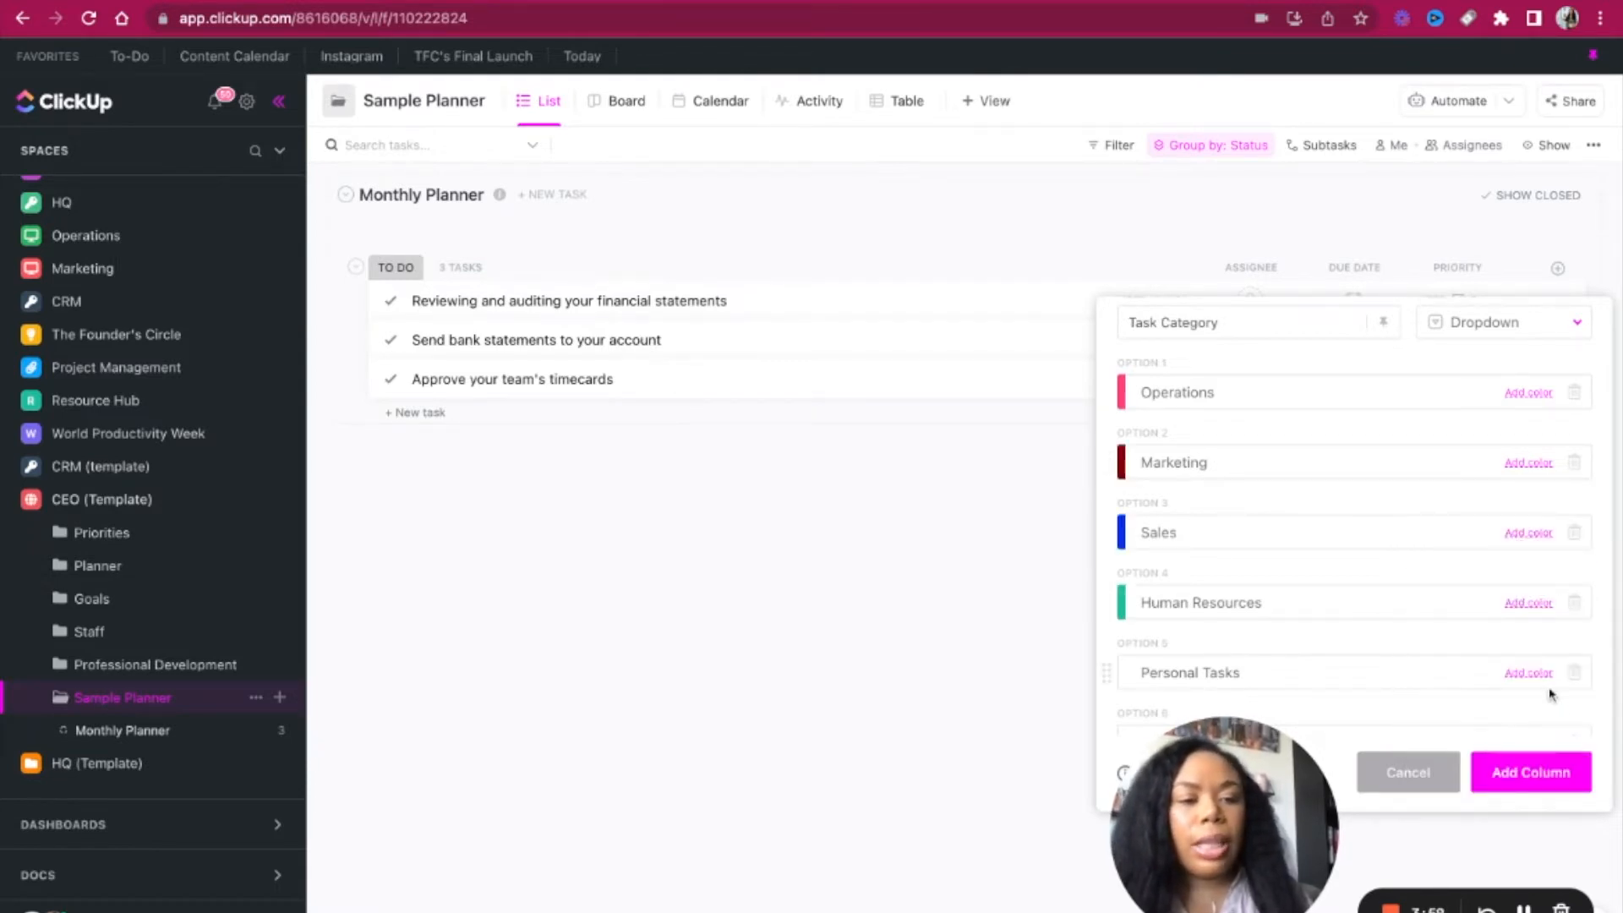
# Step: Color the Personal Tasks option light blue and add the Task Category column to the list, placed before Assignee
pyautogui.click(1529, 673)
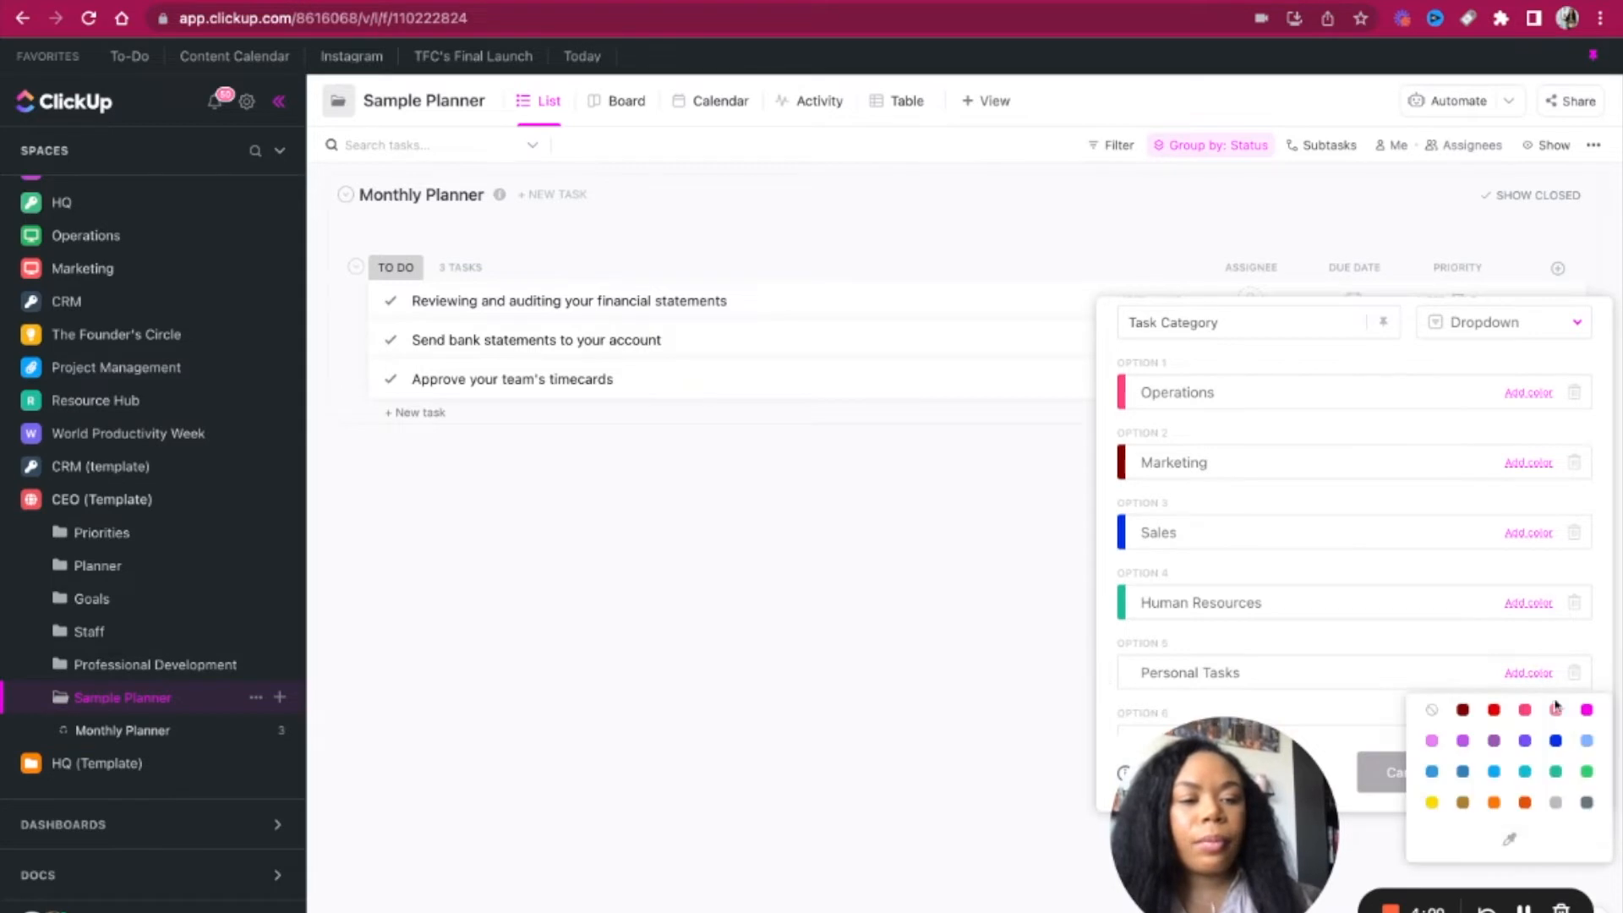
pyautogui.click(1583, 737)
pyautogui.click(1557, 766)
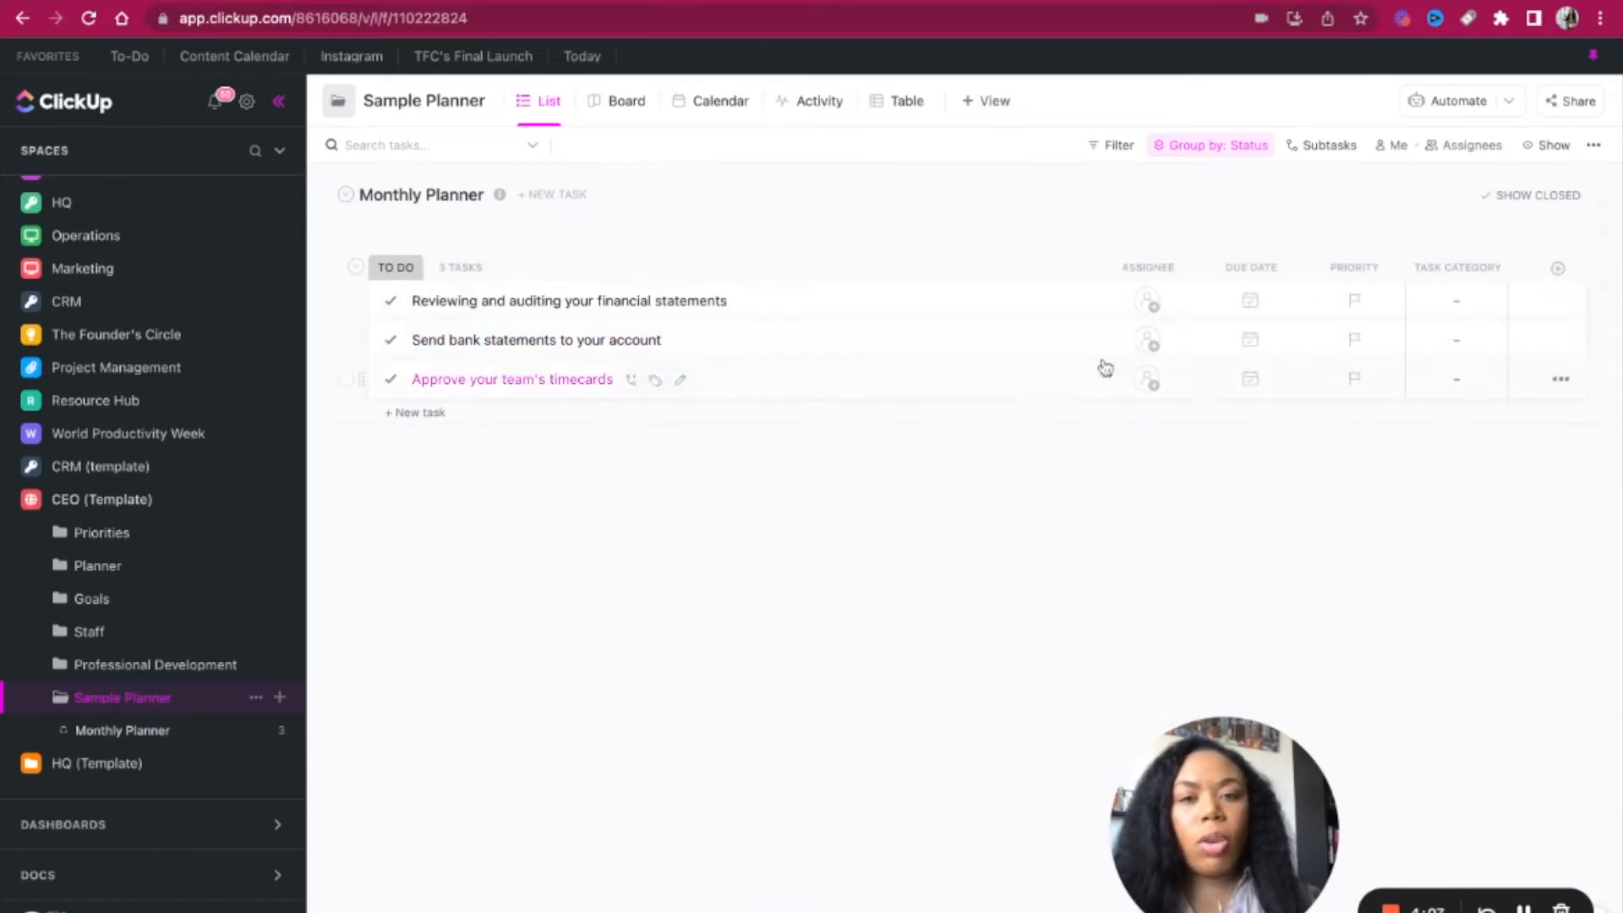
pyautogui.moveTo(1509, 288); pyautogui.dragTo(1157, 271)
# Step: Categorize the financial statements and bank statements tasks as Operations, and the timecards task as Human Resources
pyautogui.click(1152, 302)
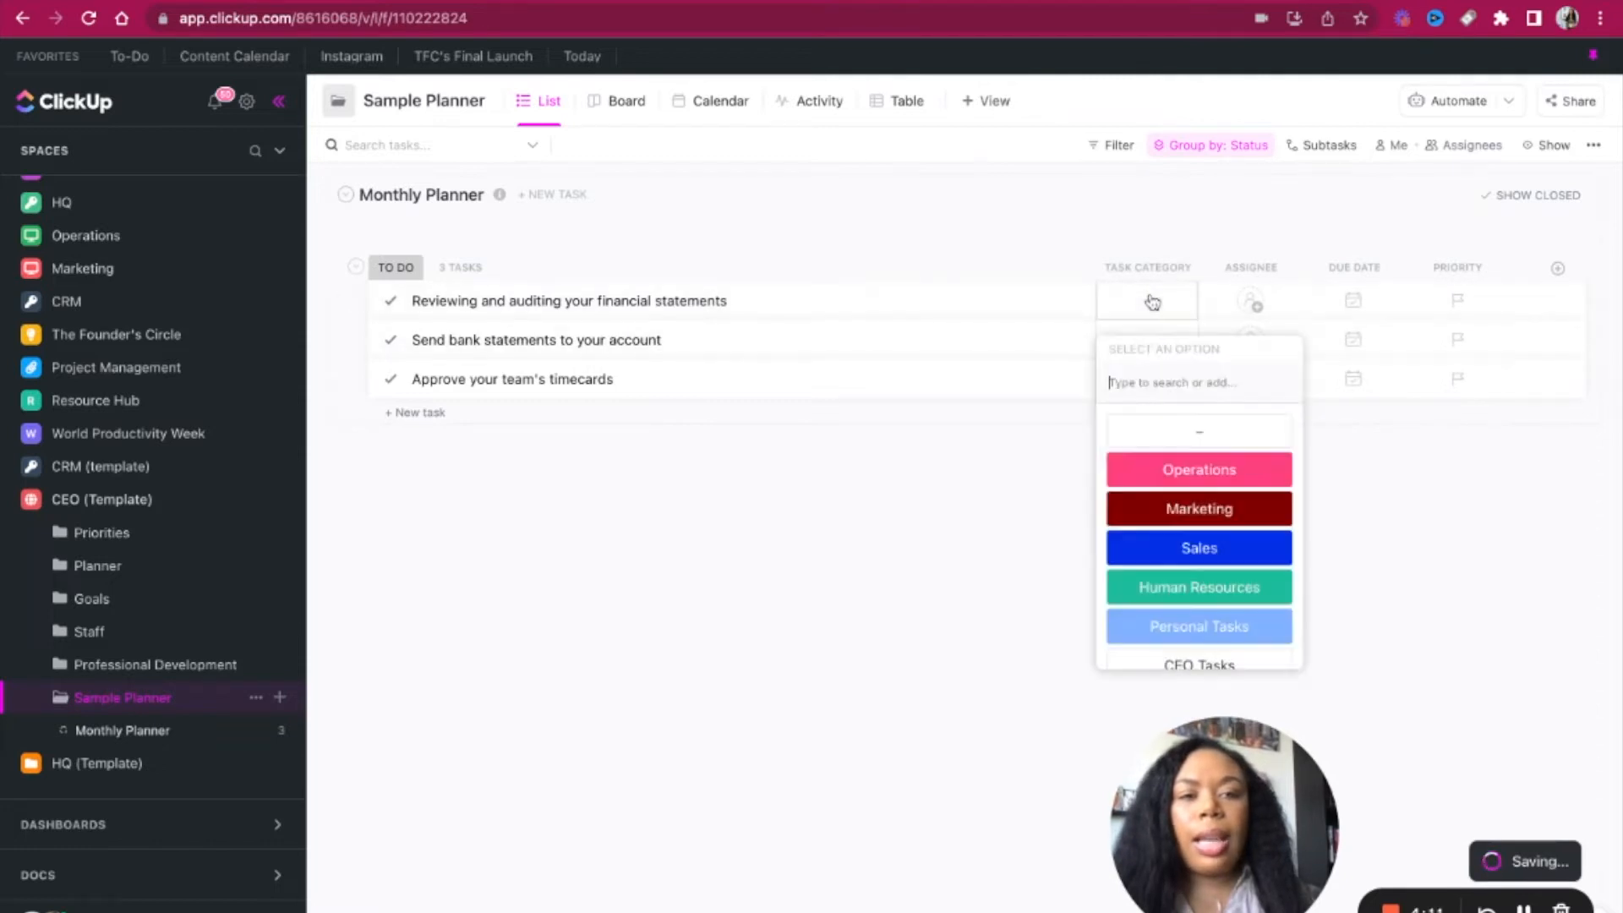
pyautogui.click(1146, 465)
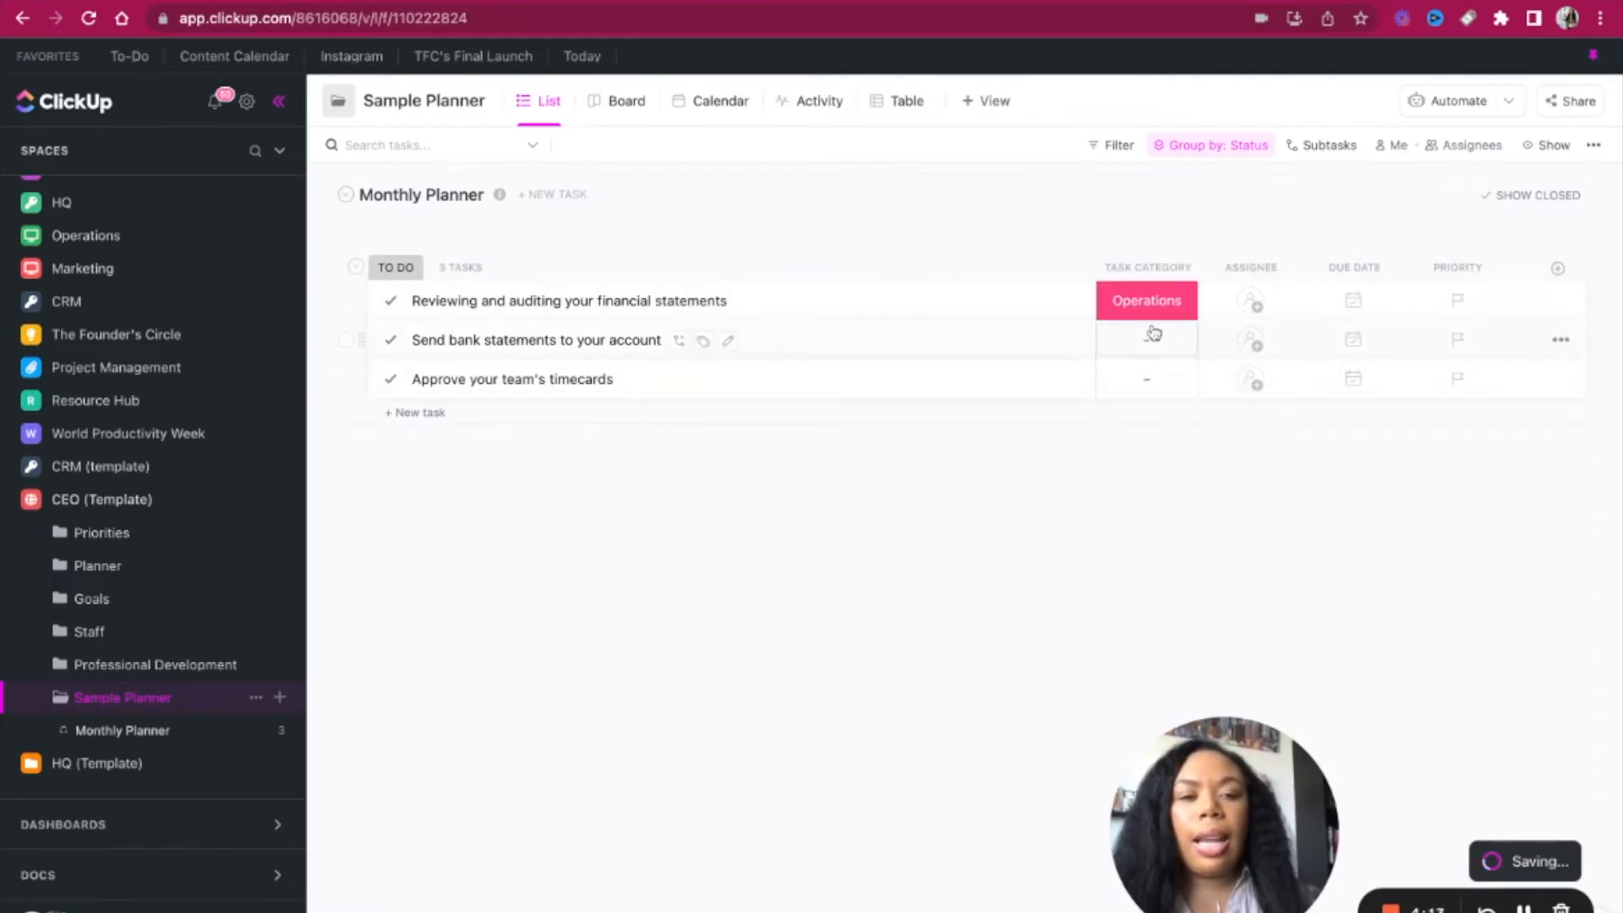
pyautogui.click(1152, 352)
pyautogui.click(1139, 506)
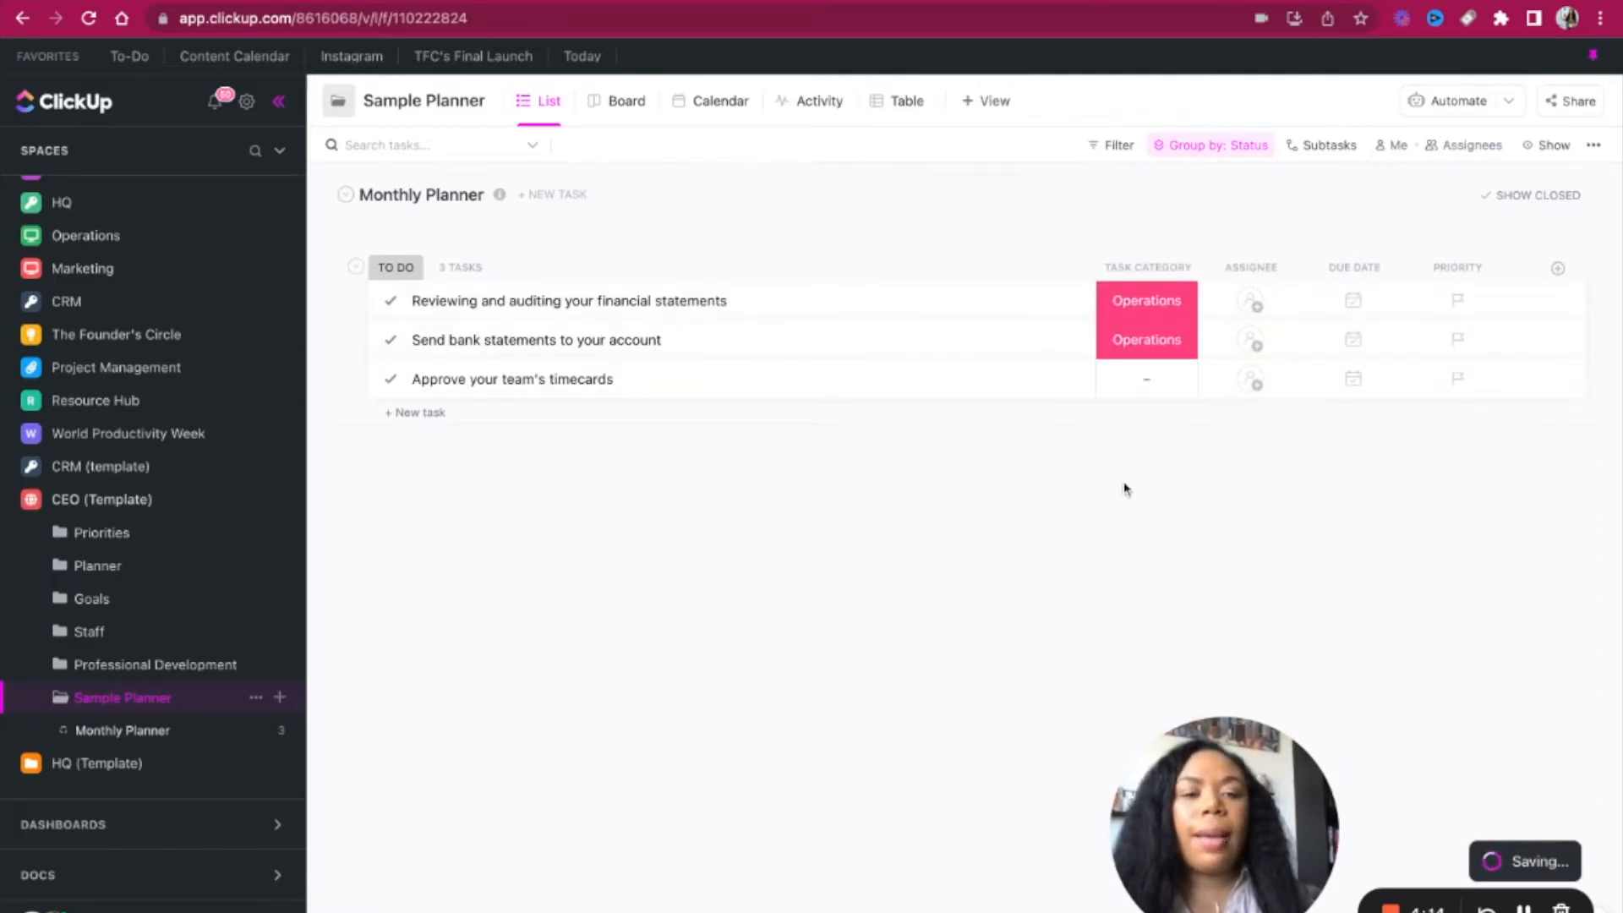
pyautogui.click(1111, 403)
pyautogui.click(1114, 668)
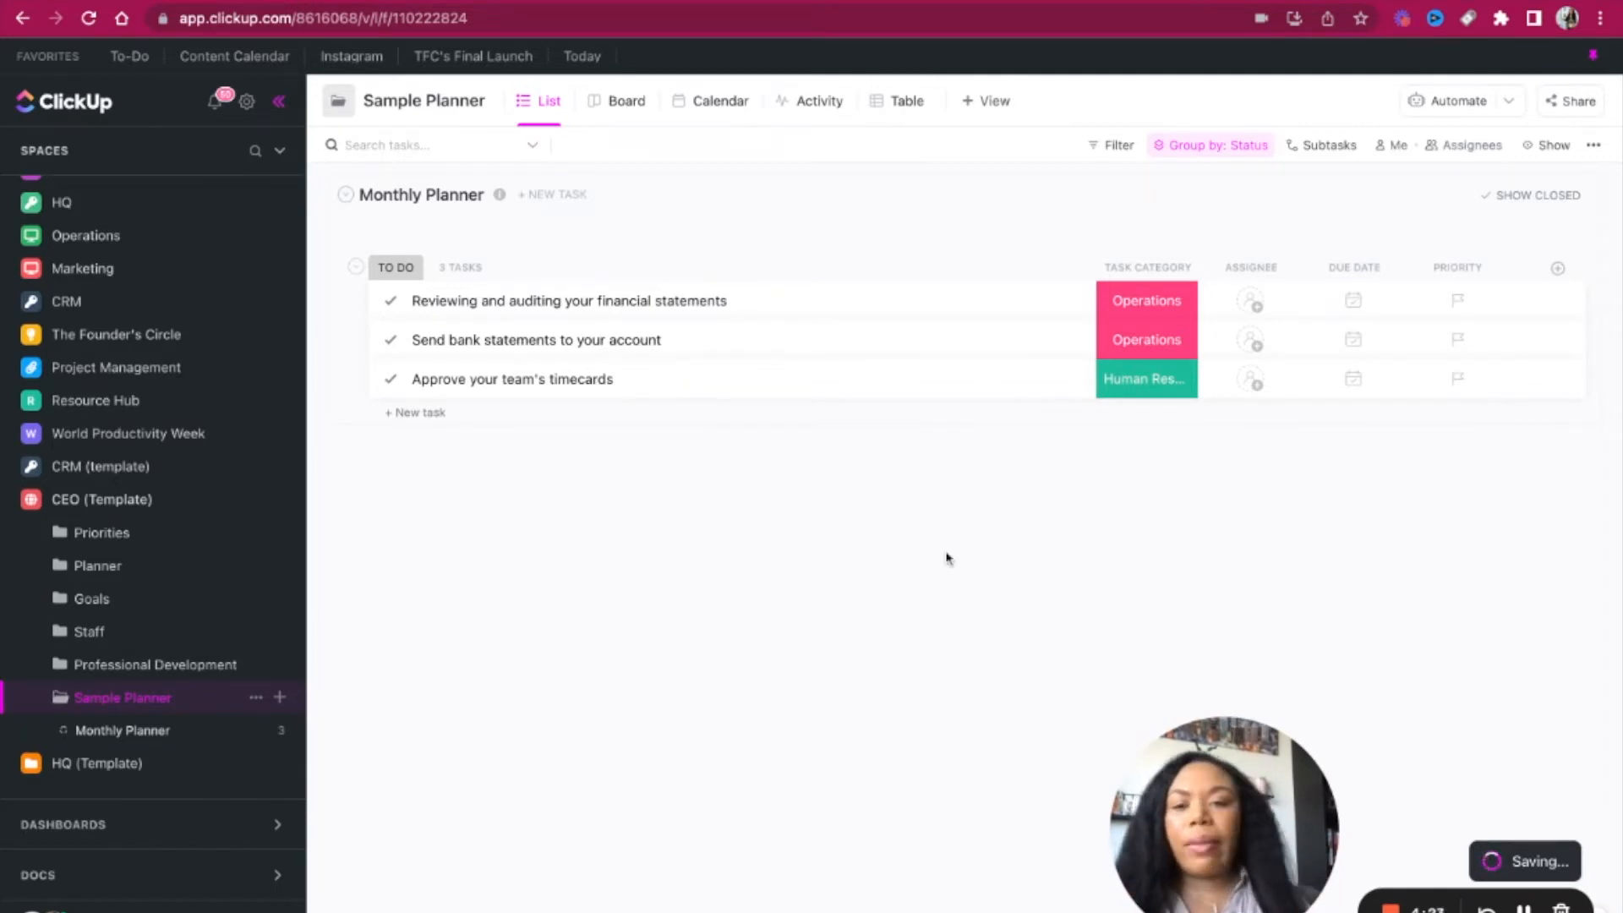
# Step: Add the task "Review social media analytics" to the Monthly Planner and set its Task Category to Marketing
pyautogui.click(439, 412)
pyautogui.write('R')
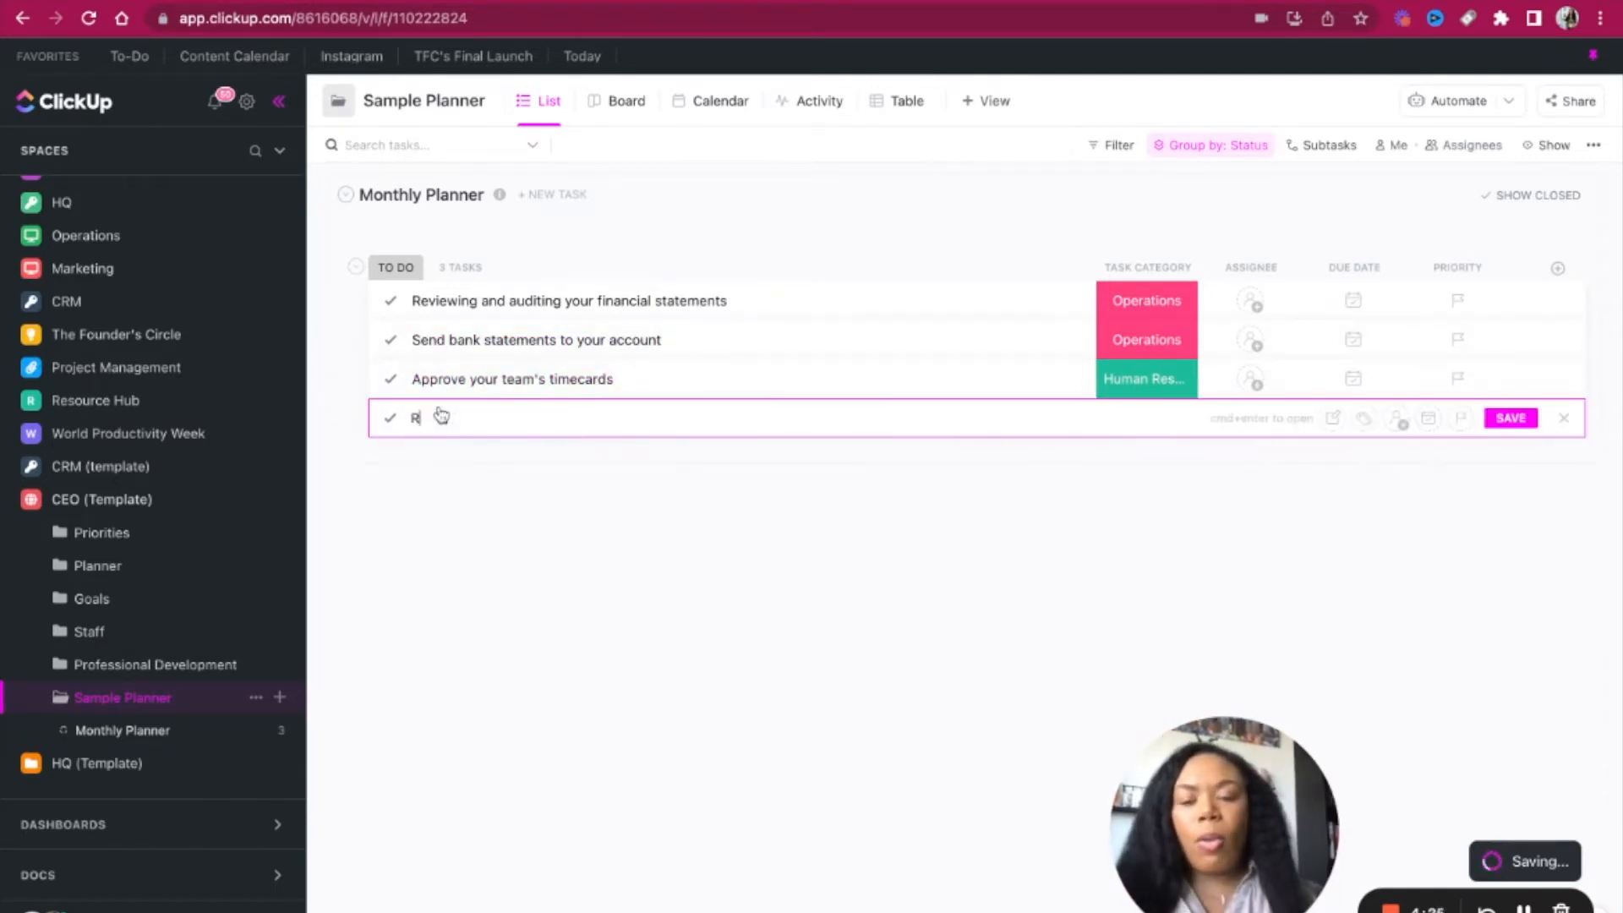
pyautogui.write('eview ')
pyautogui.write('cia')
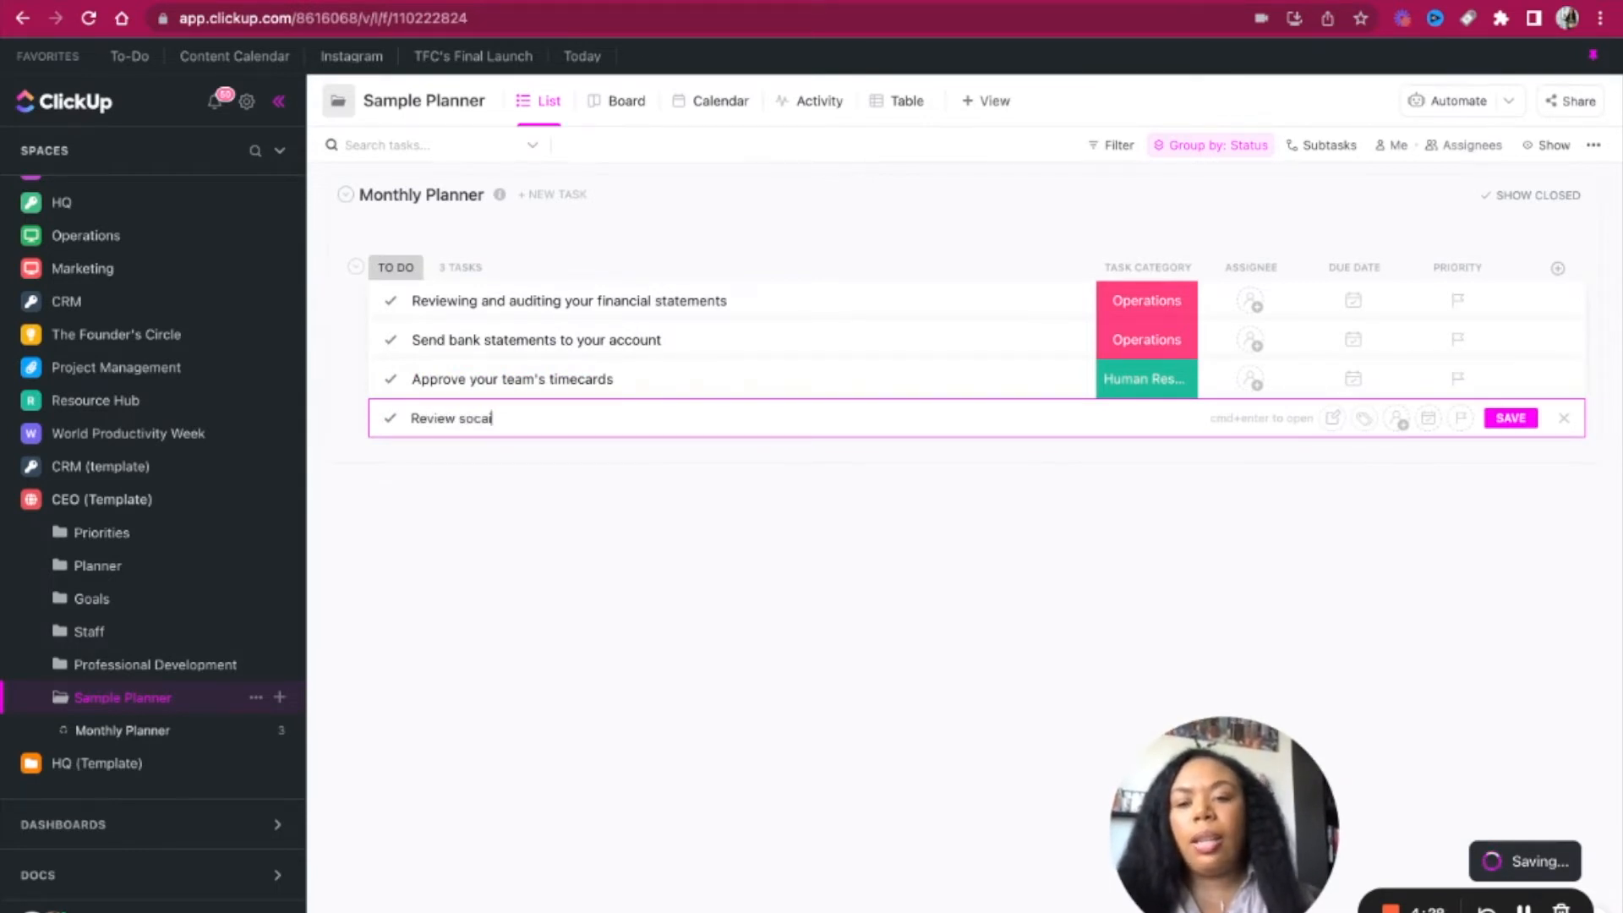
pyautogui.write('ocial media analytics')
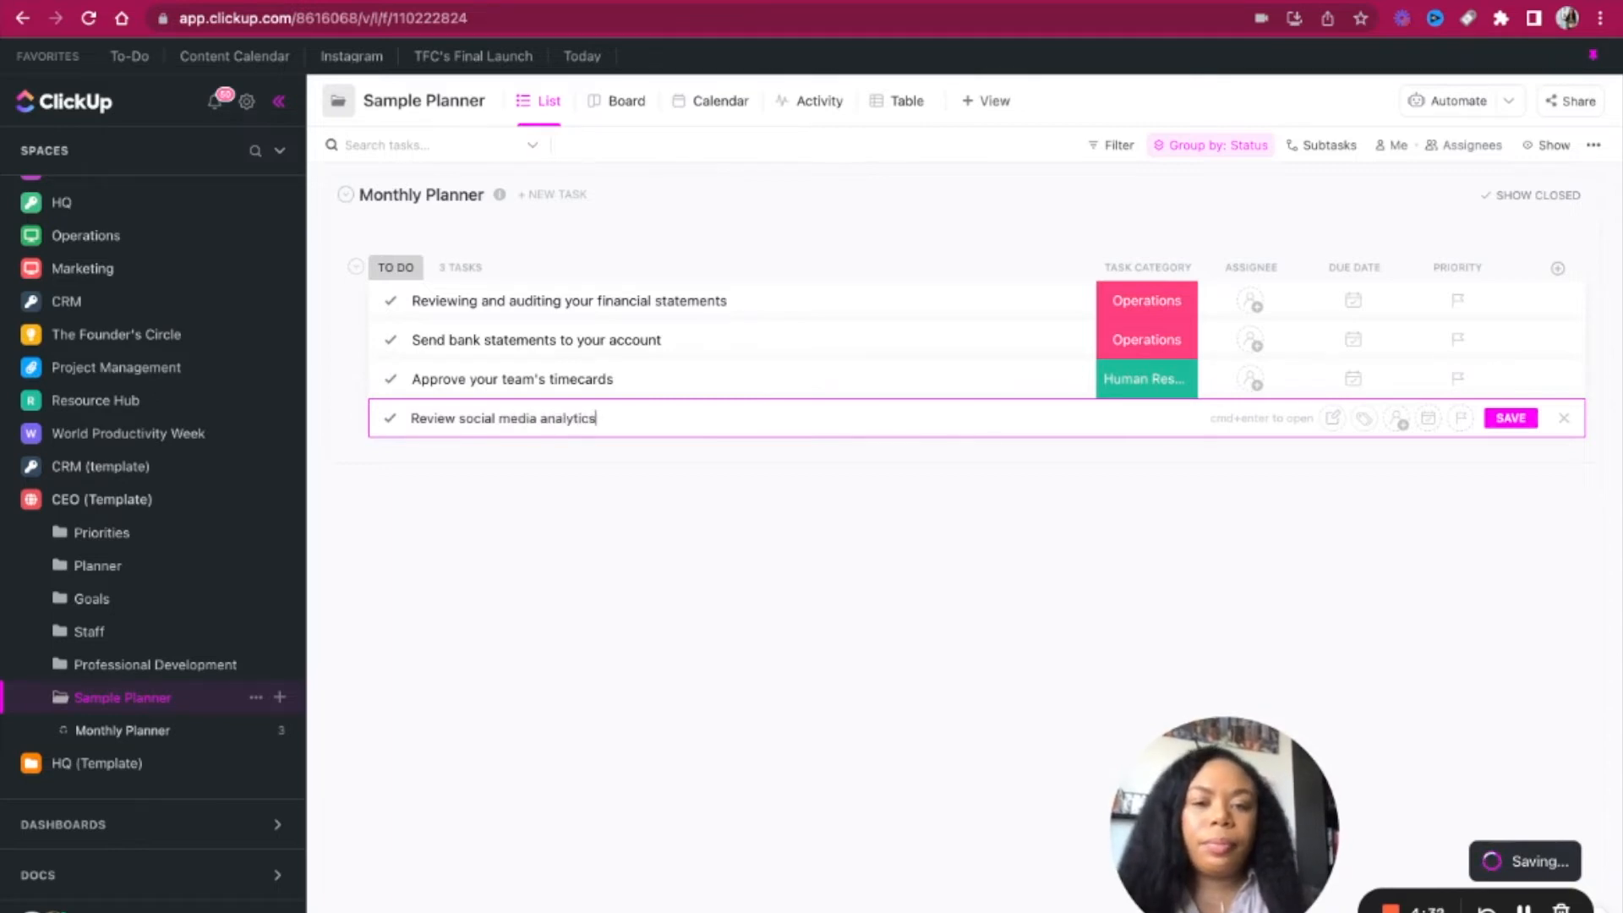
pyautogui.press('Return')
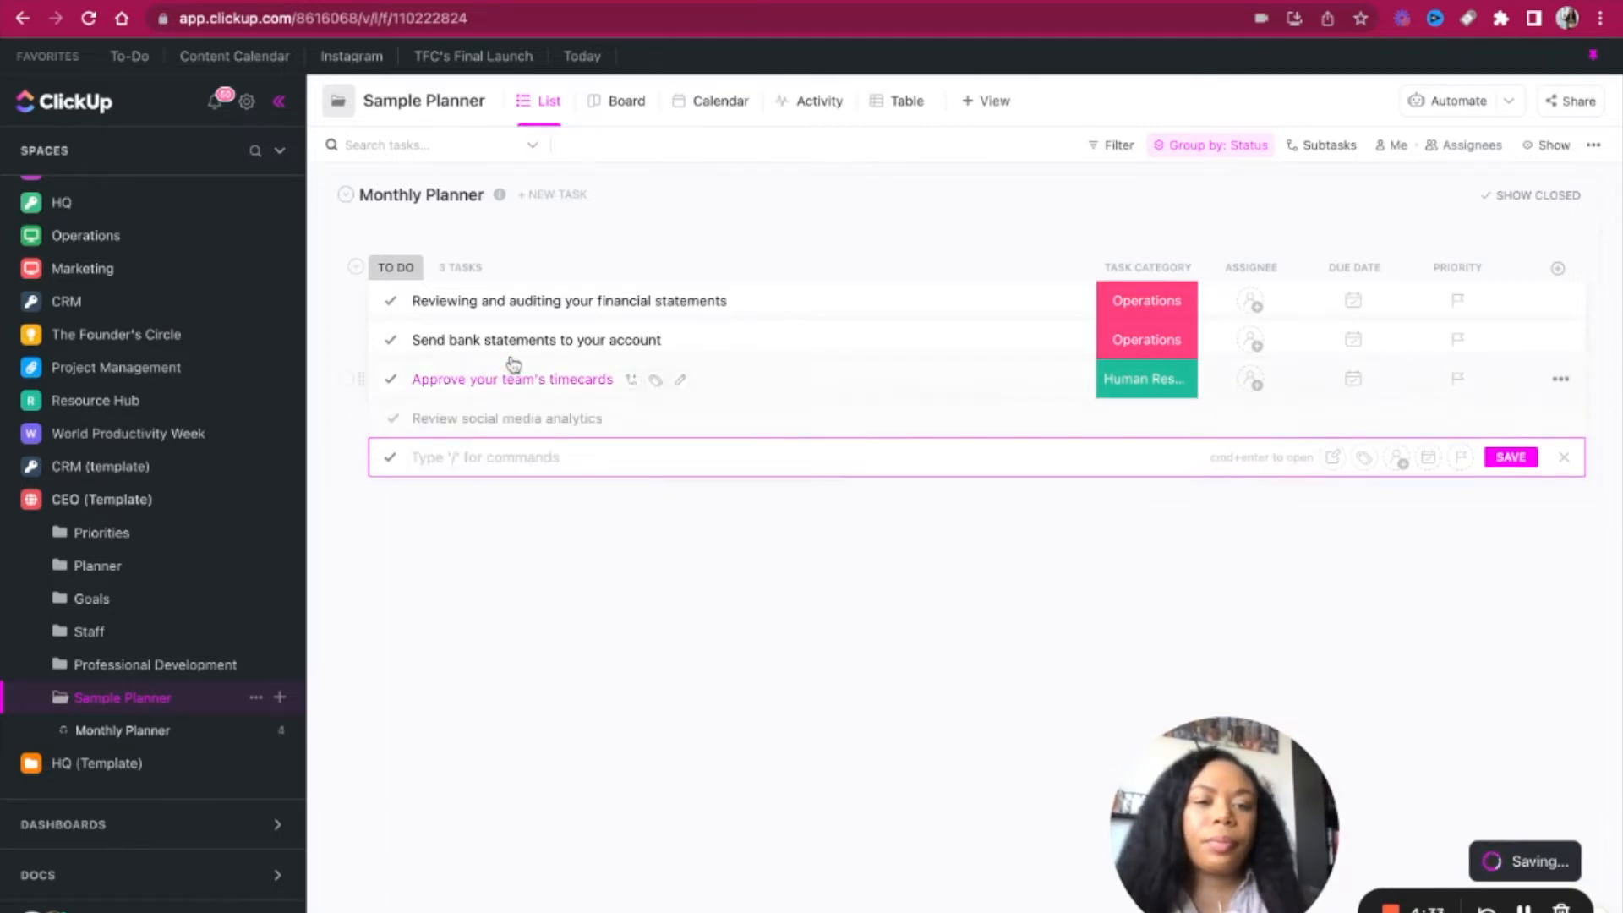
pyautogui.click(1146, 420)
pyautogui.click(1144, 632)
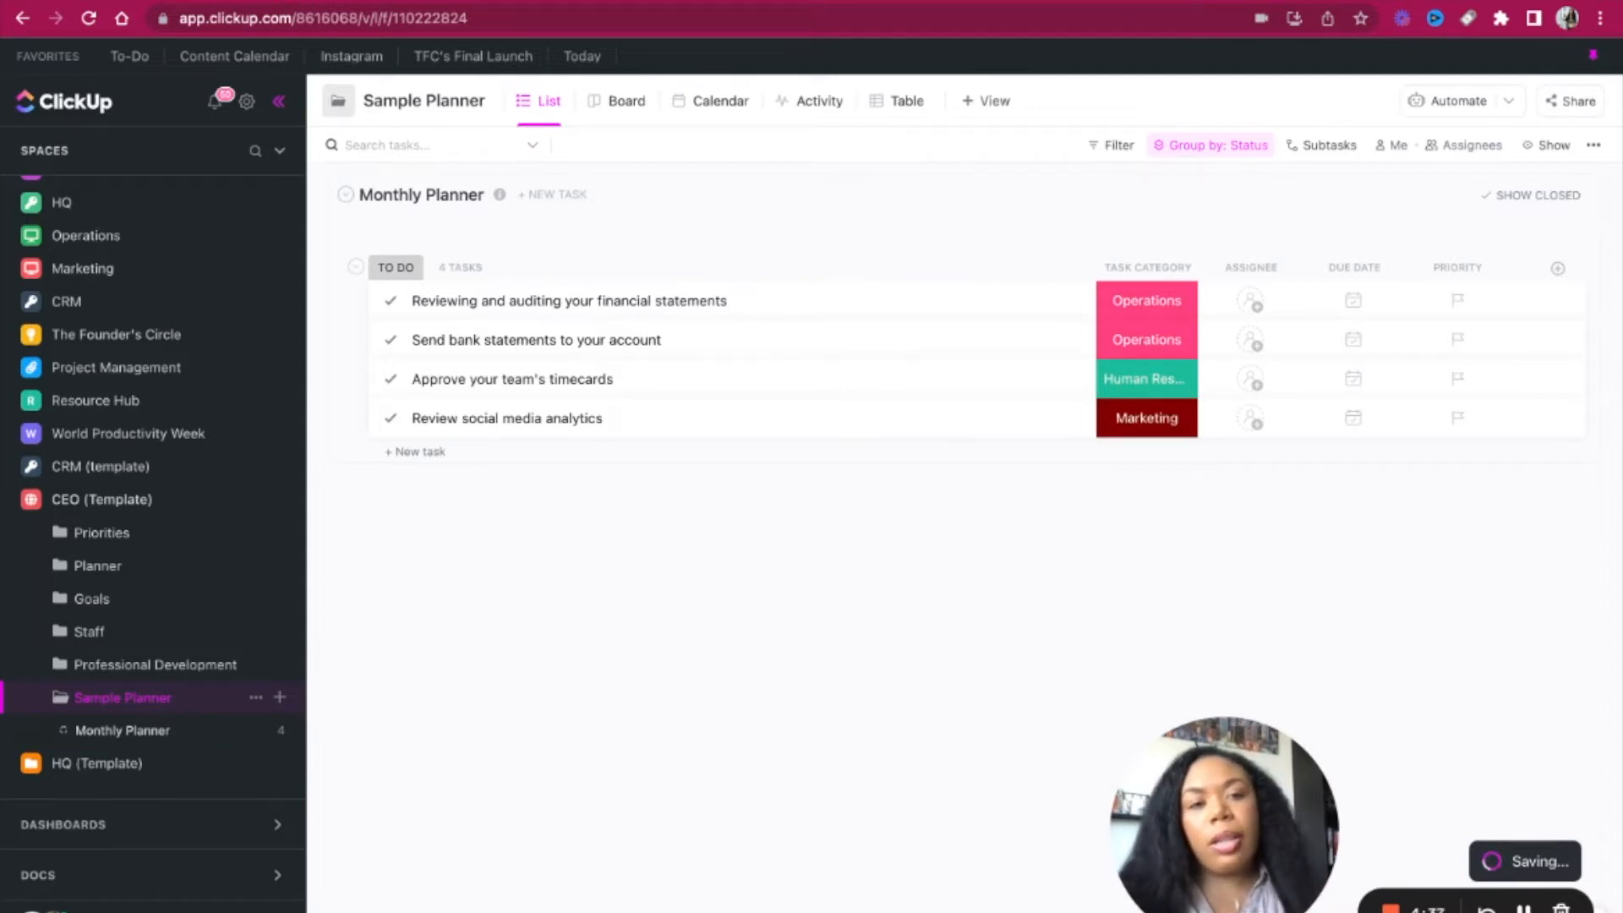
# Step: Group the task list by the Task Category custom field
pyautogui.click(1214, 145)
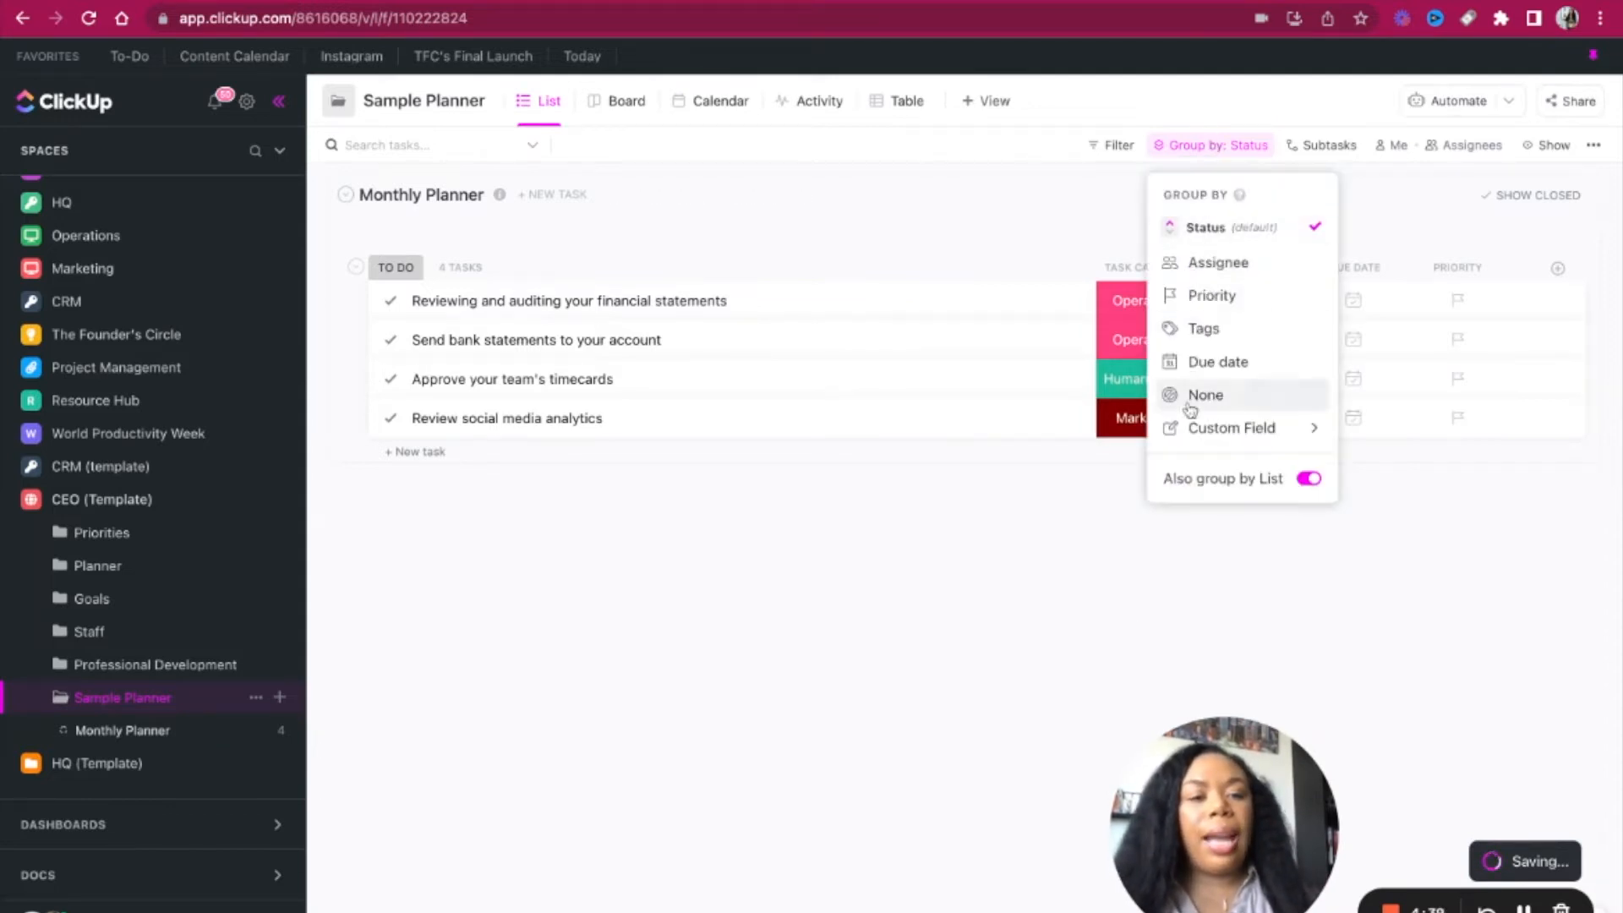
pyautogui.moveTo(1230, 428)
pyautogui.click(1363, 436)
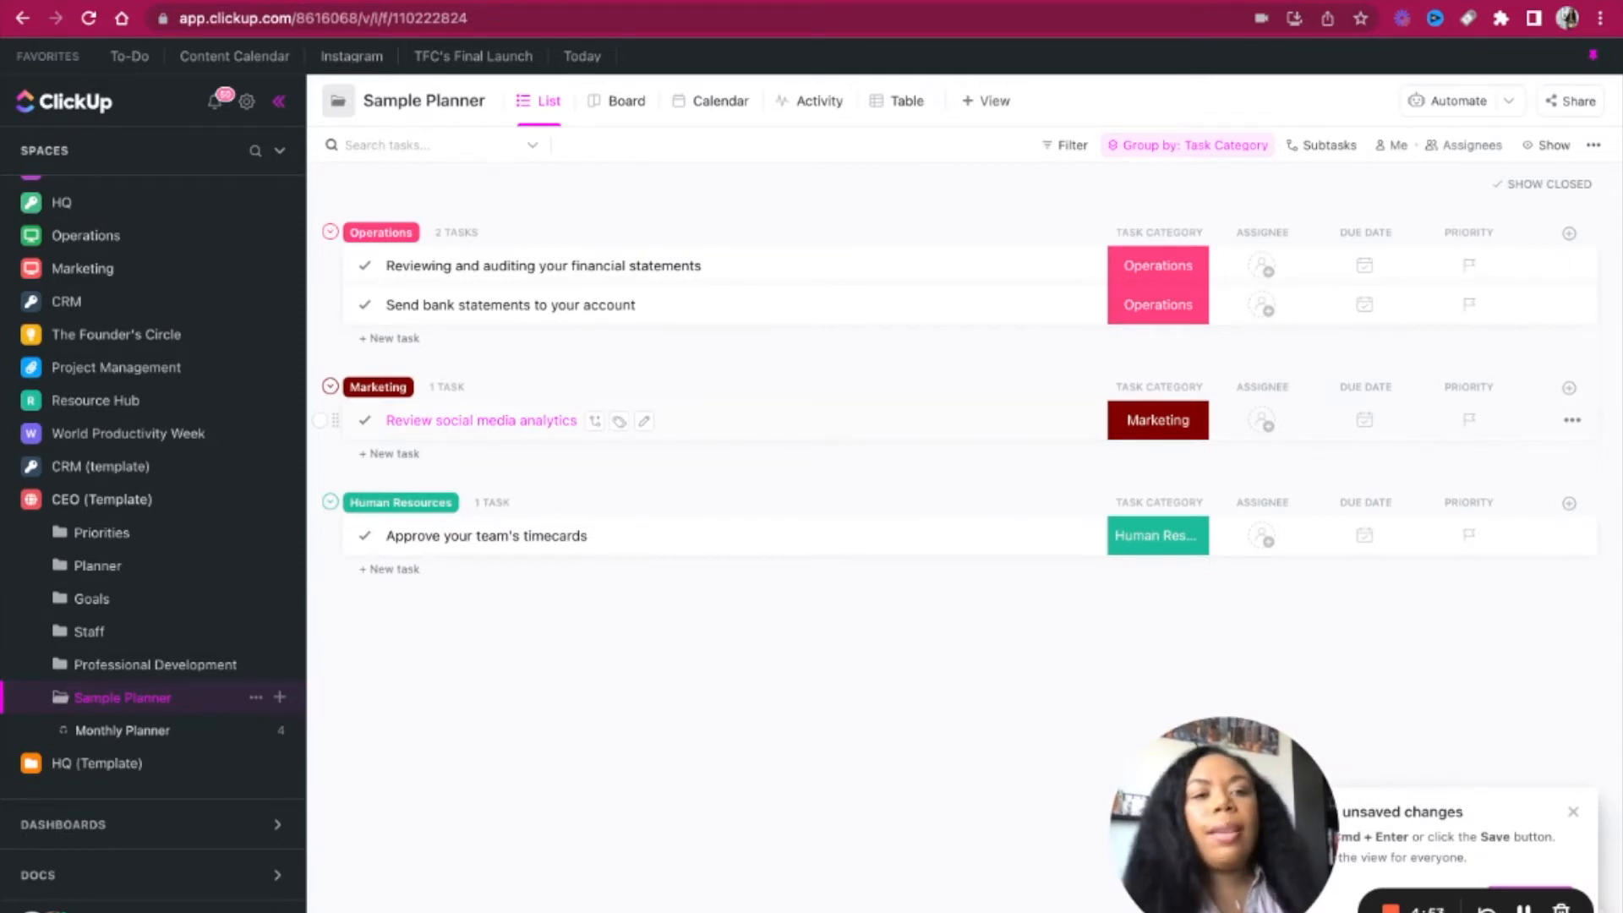
# Step: Set the due date of both Operations tasks to July 29, 2022
pyautogui.click(1365, 265)
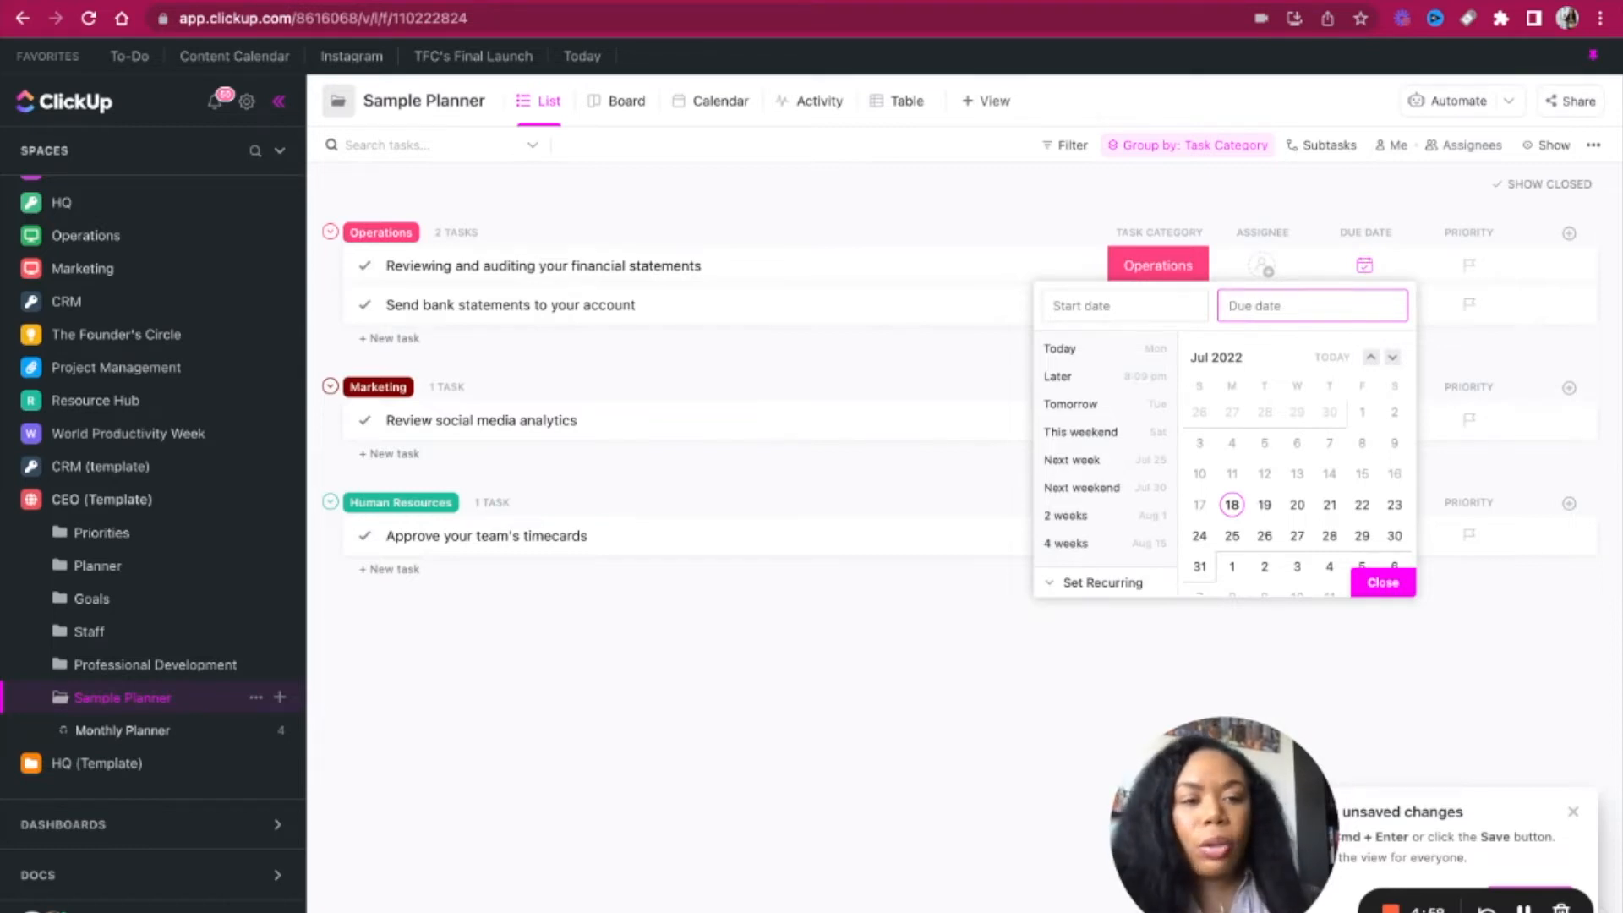
pyautogui.click(1361, 536)
pyautogui.click(1369, 582)
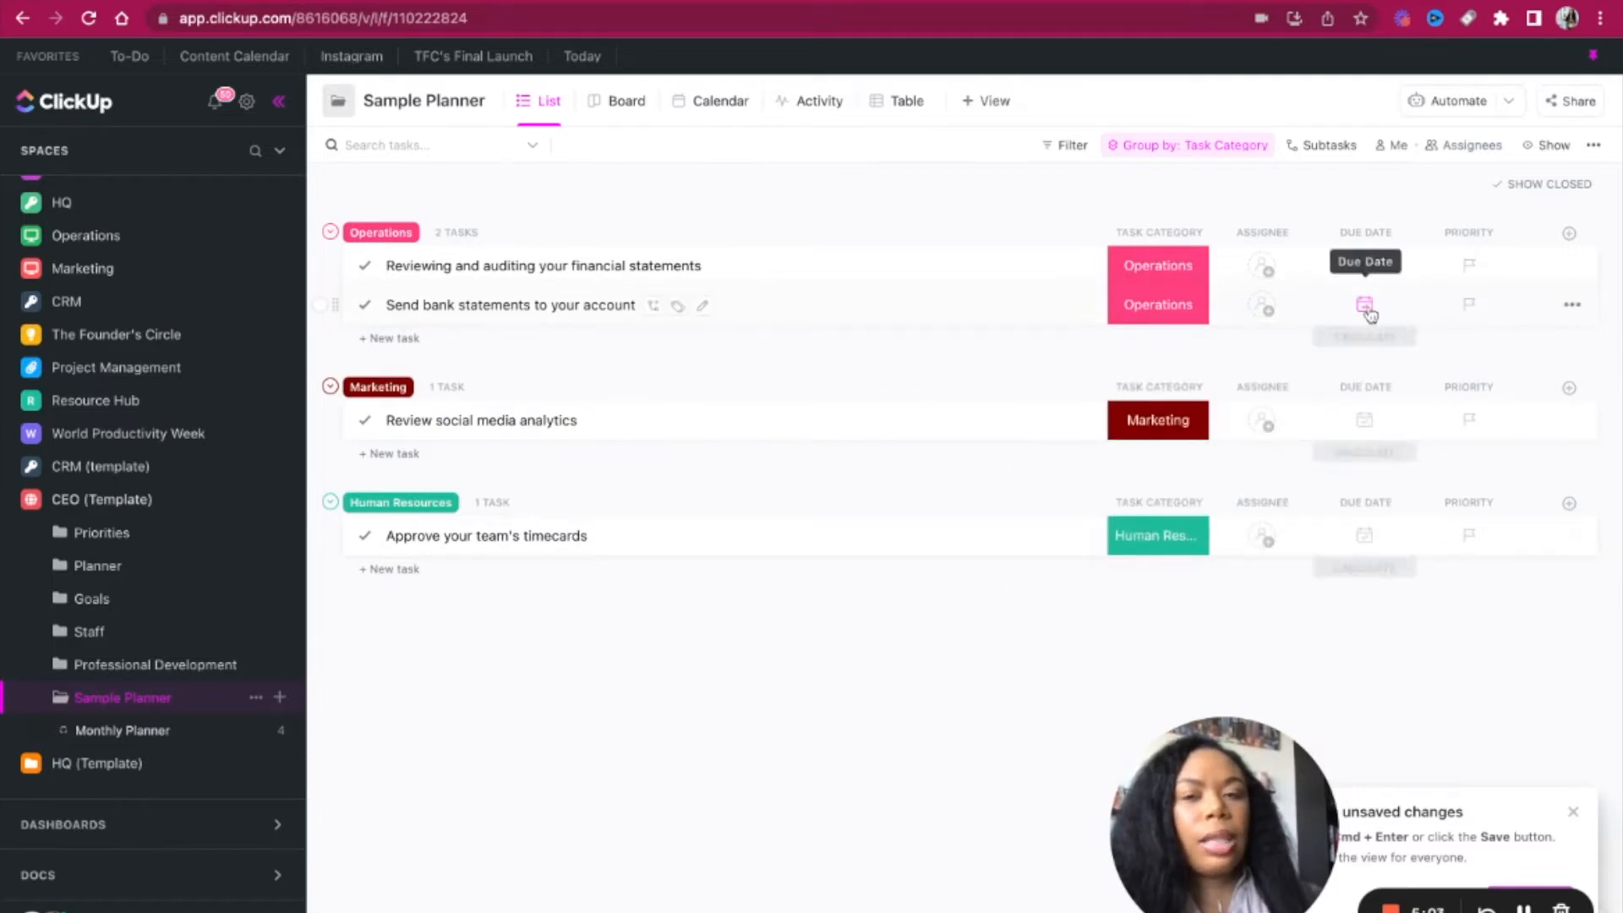
pyautogui.click(1365, 306)
pyautogui.click(1361, 575)
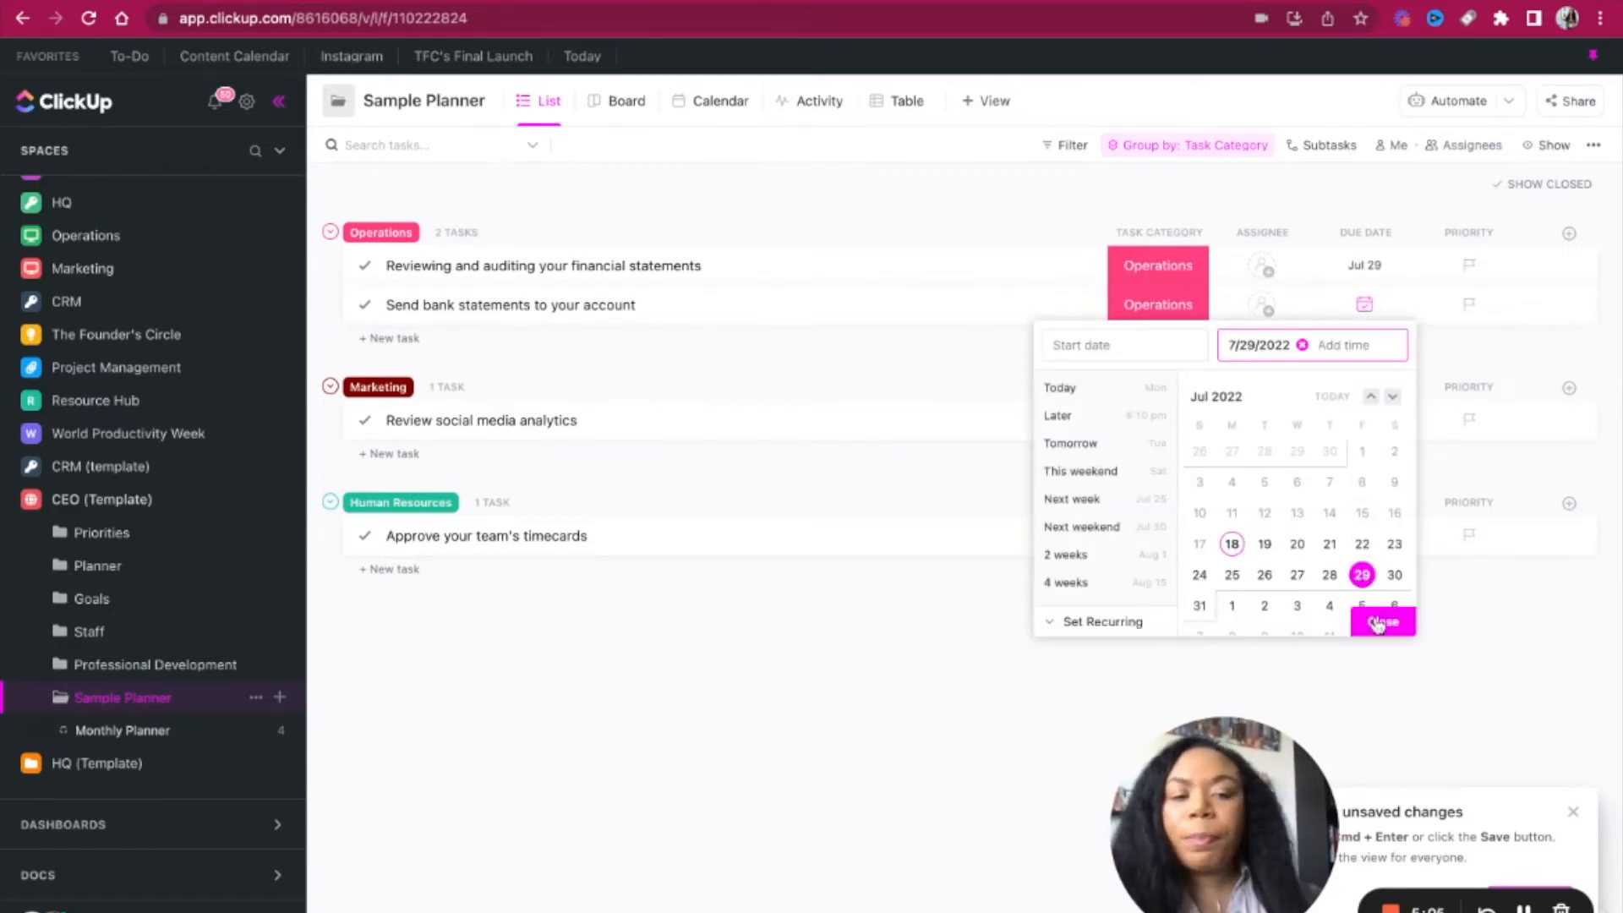
pyautogui.click(1378, 622)
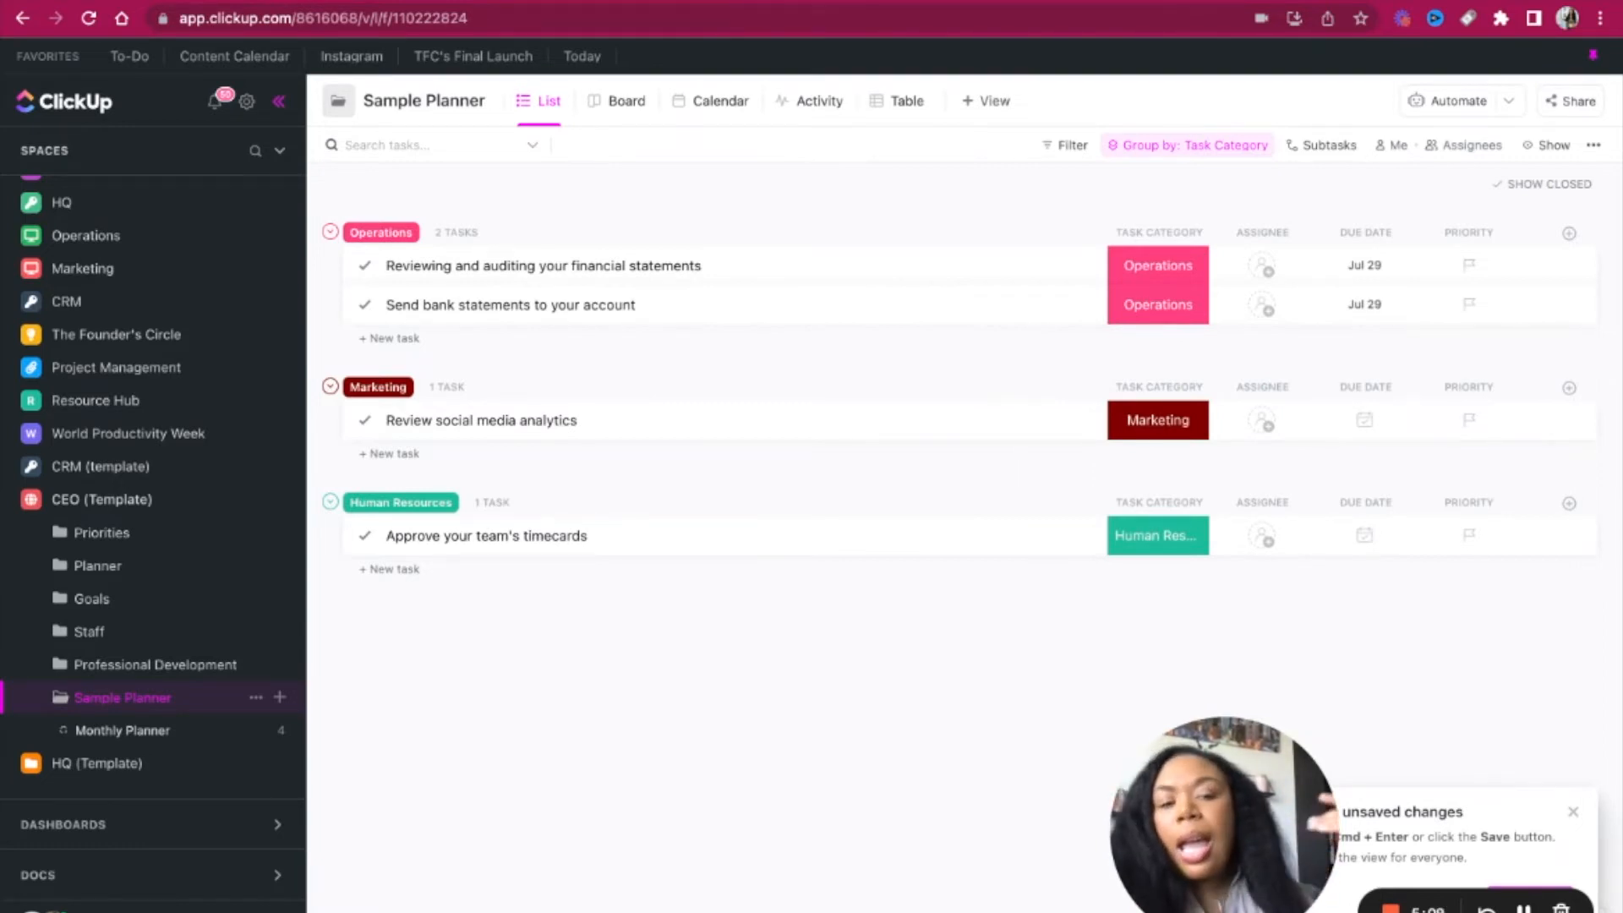
# Step: Set the due dates of the social media analytics and timecards tasks to July 29, 2022
pyautogui.click(1364, 420)
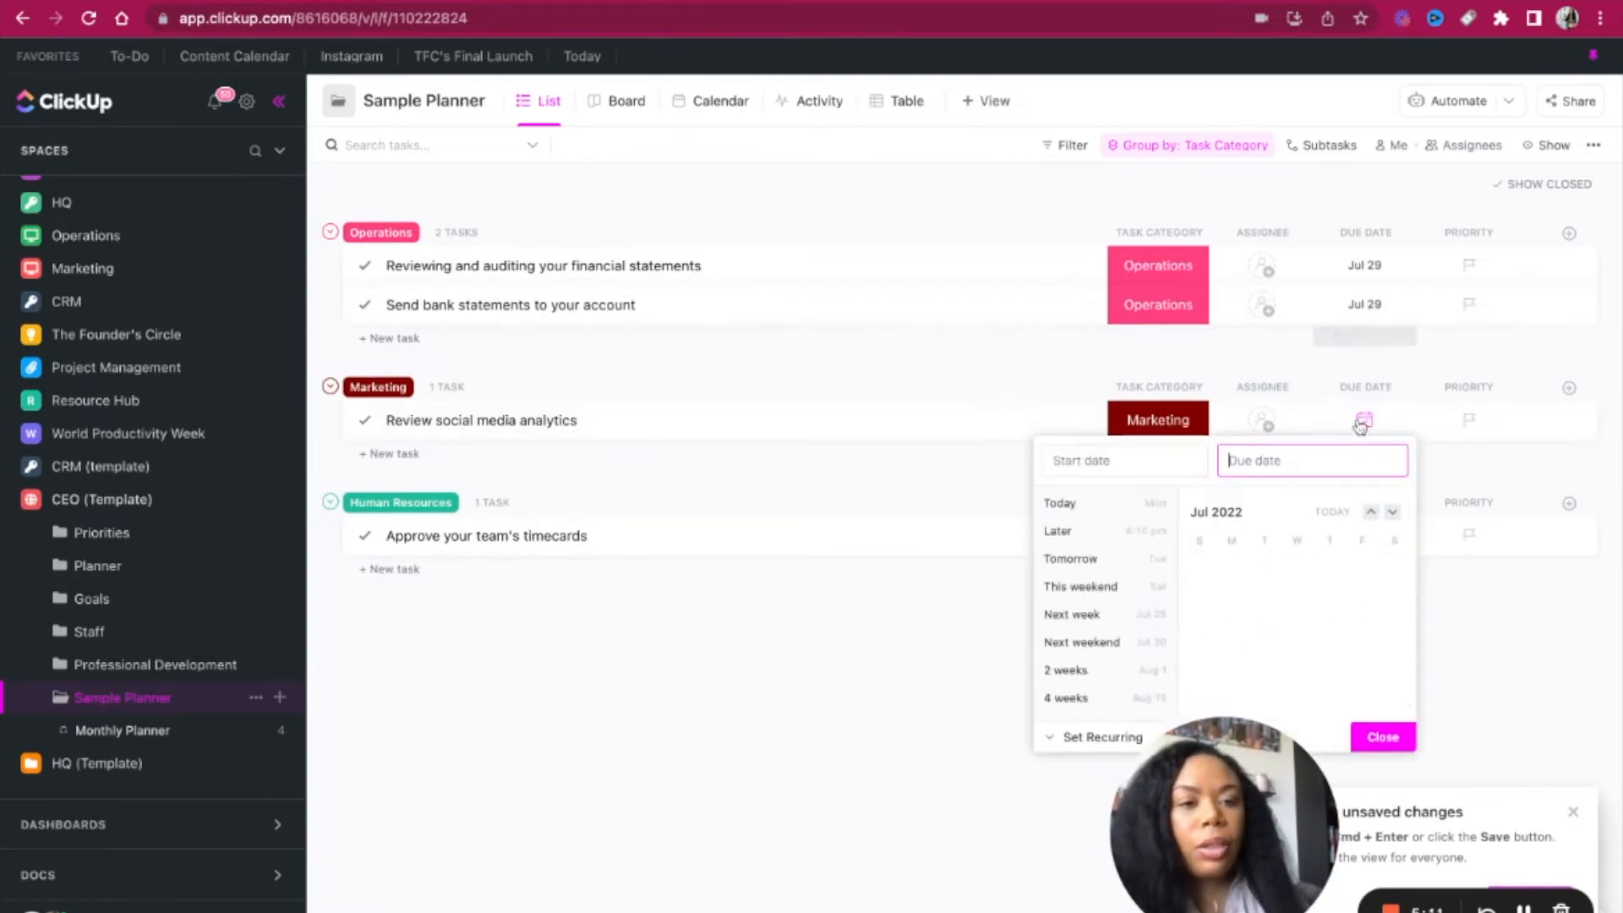
pyautogui.click(1361, 690)
pyautogui.click(1382, 736)
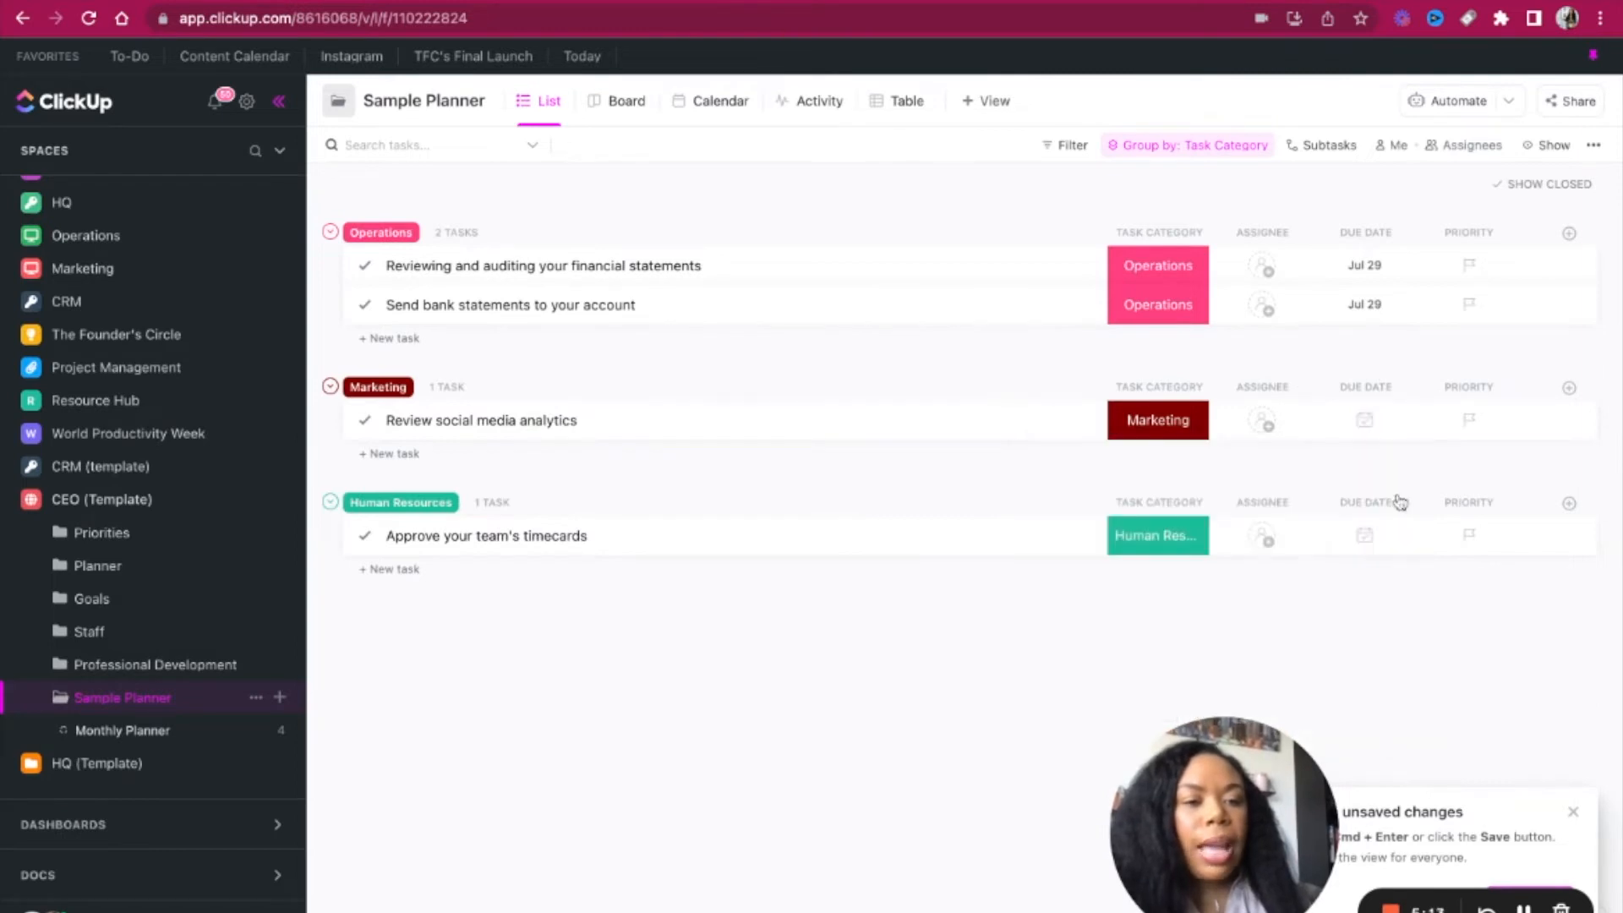
pyautogui.click(1364, 535)
pyautogui.click(1364, 805)
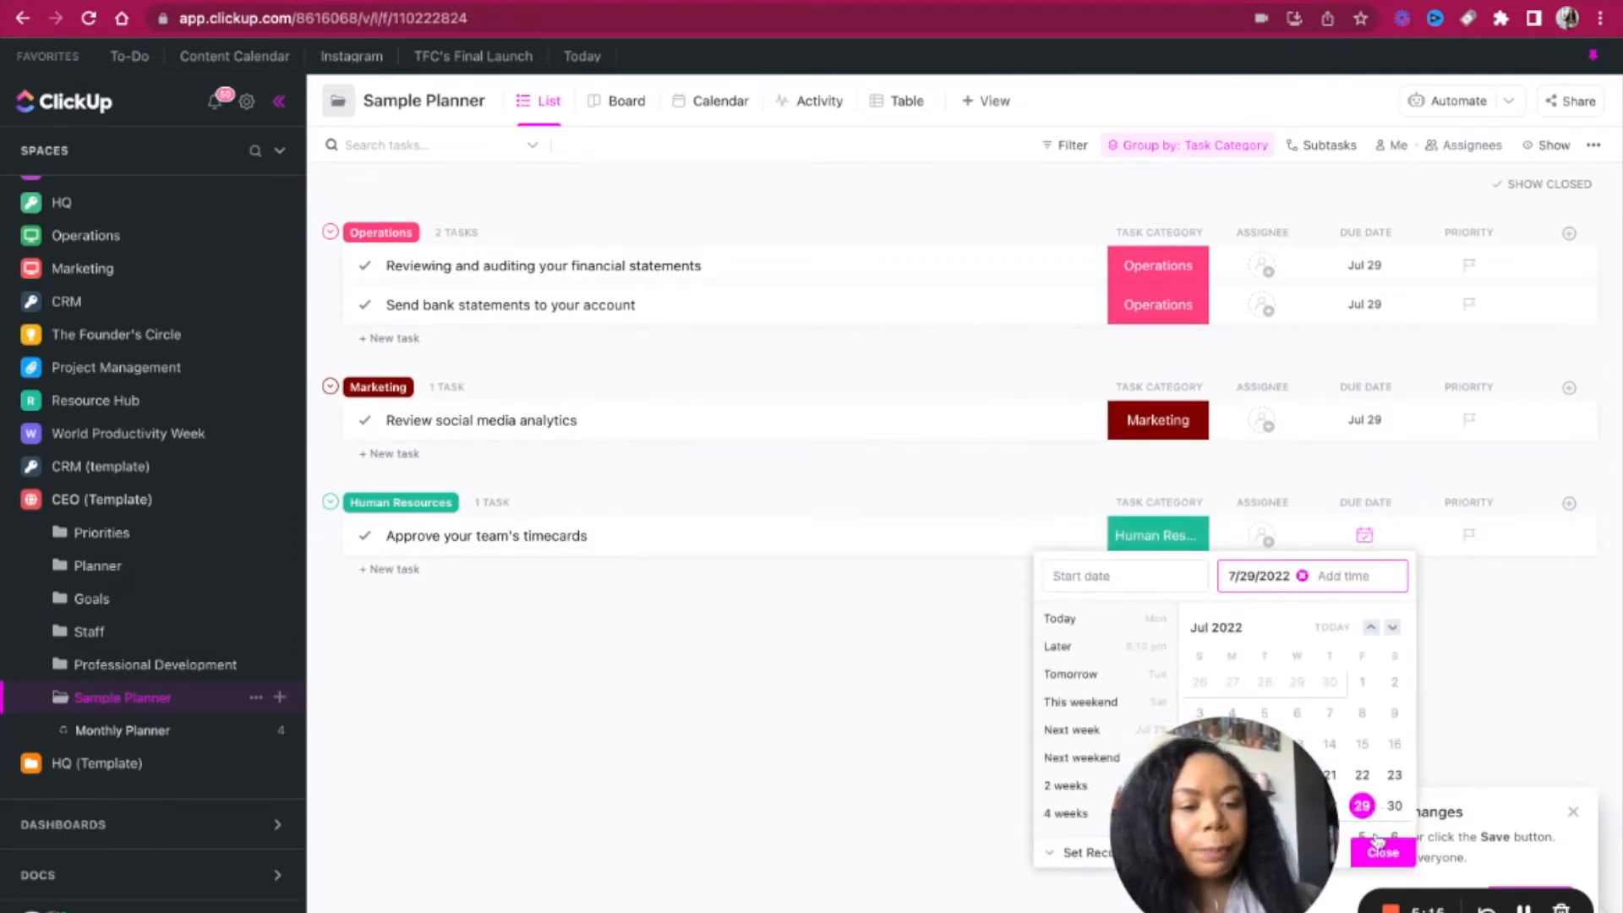
pyautogui.click(1383, 852)
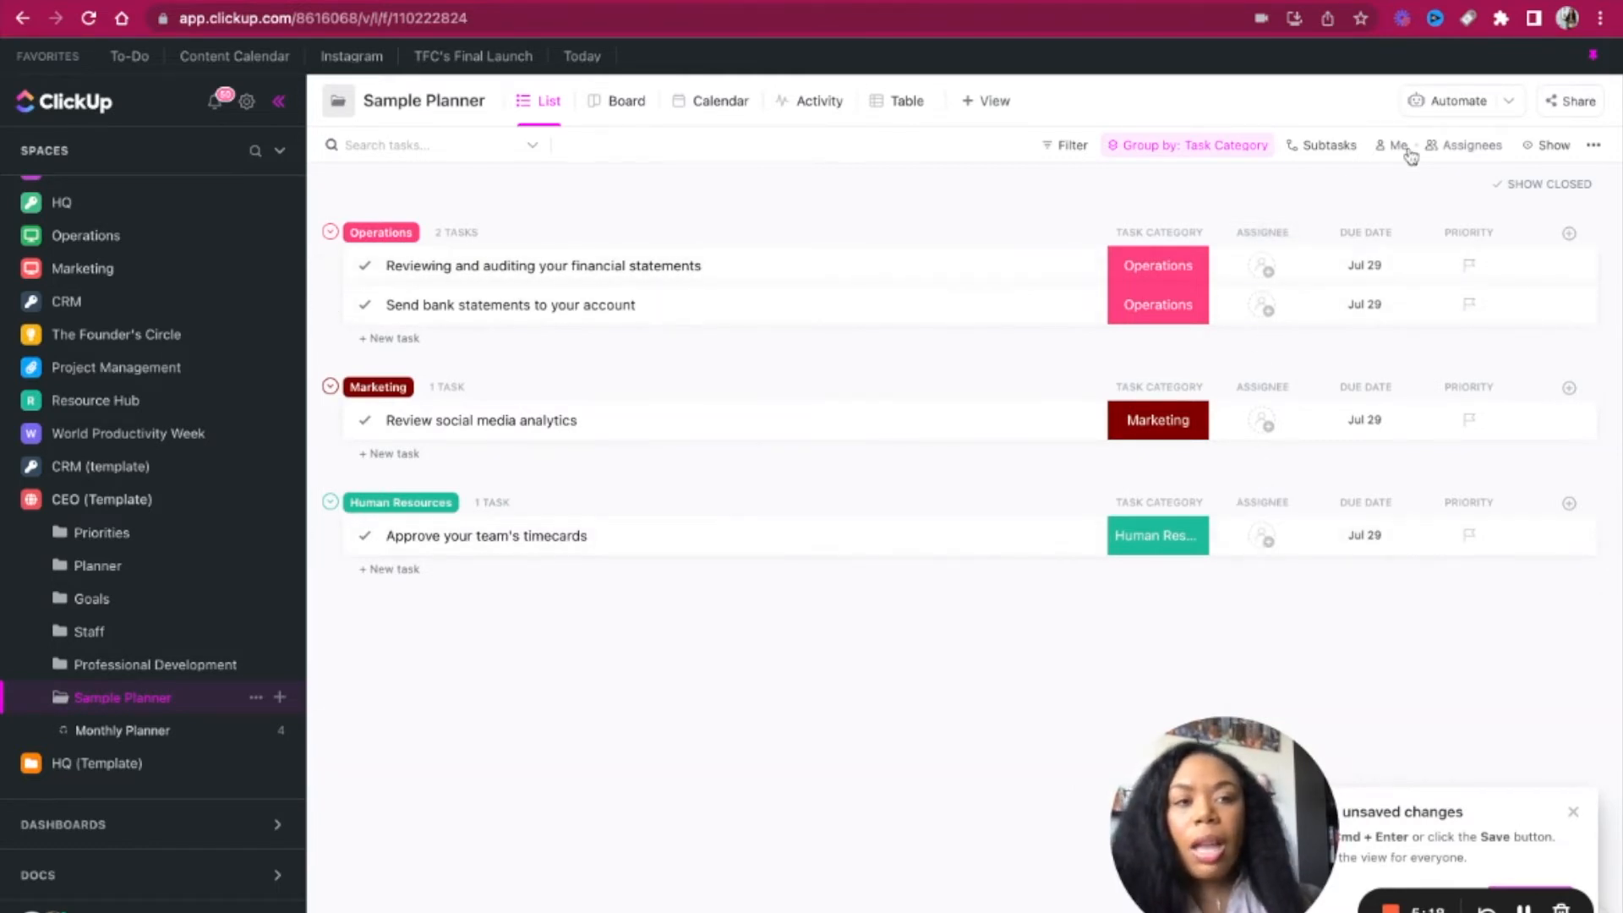
# Step: Draft an automation that changes the assignee to Me when a task is created, and close it without creating it
pyautogui.click(1450, 108)
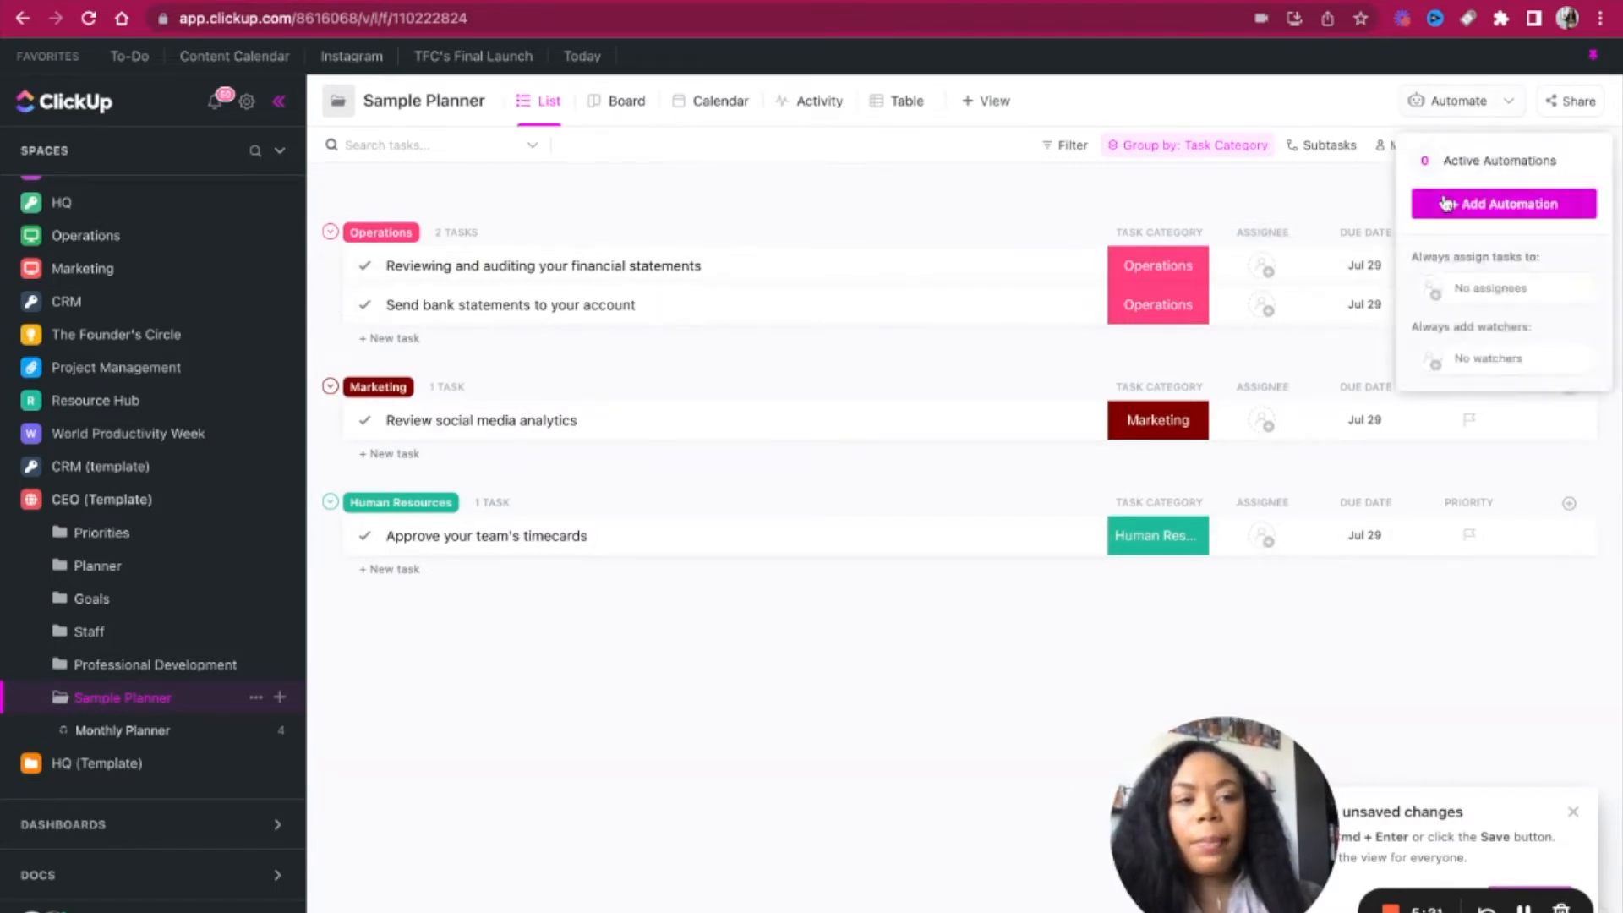
pyautogui.click(1445, 201)
pyautogui.click(779, 312)
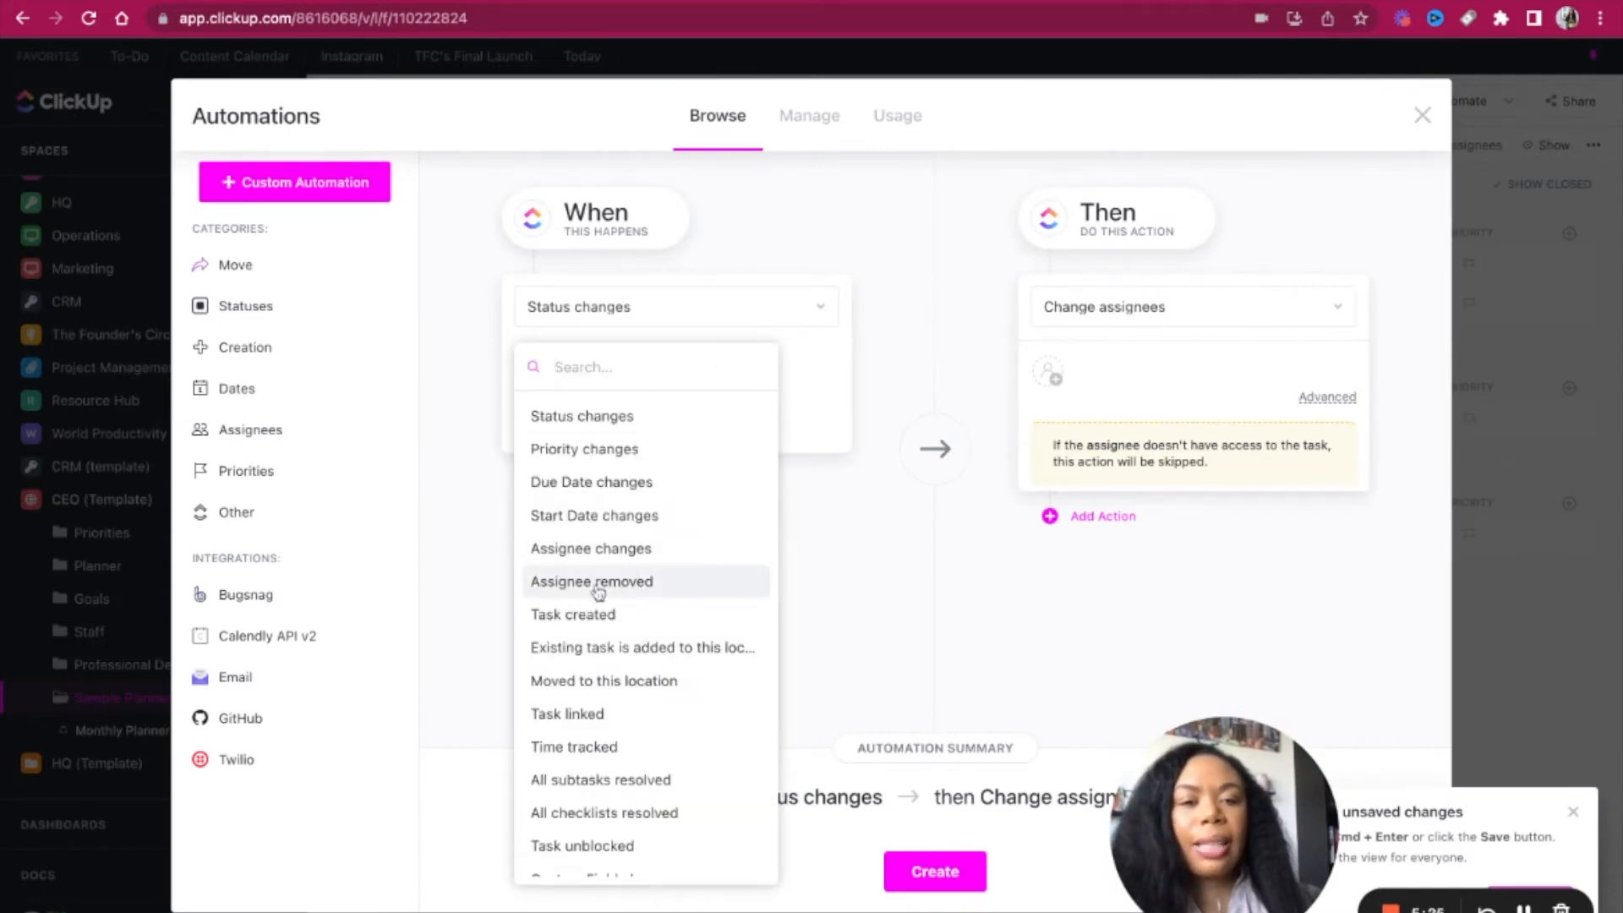
pyautogui.click(641, 627)
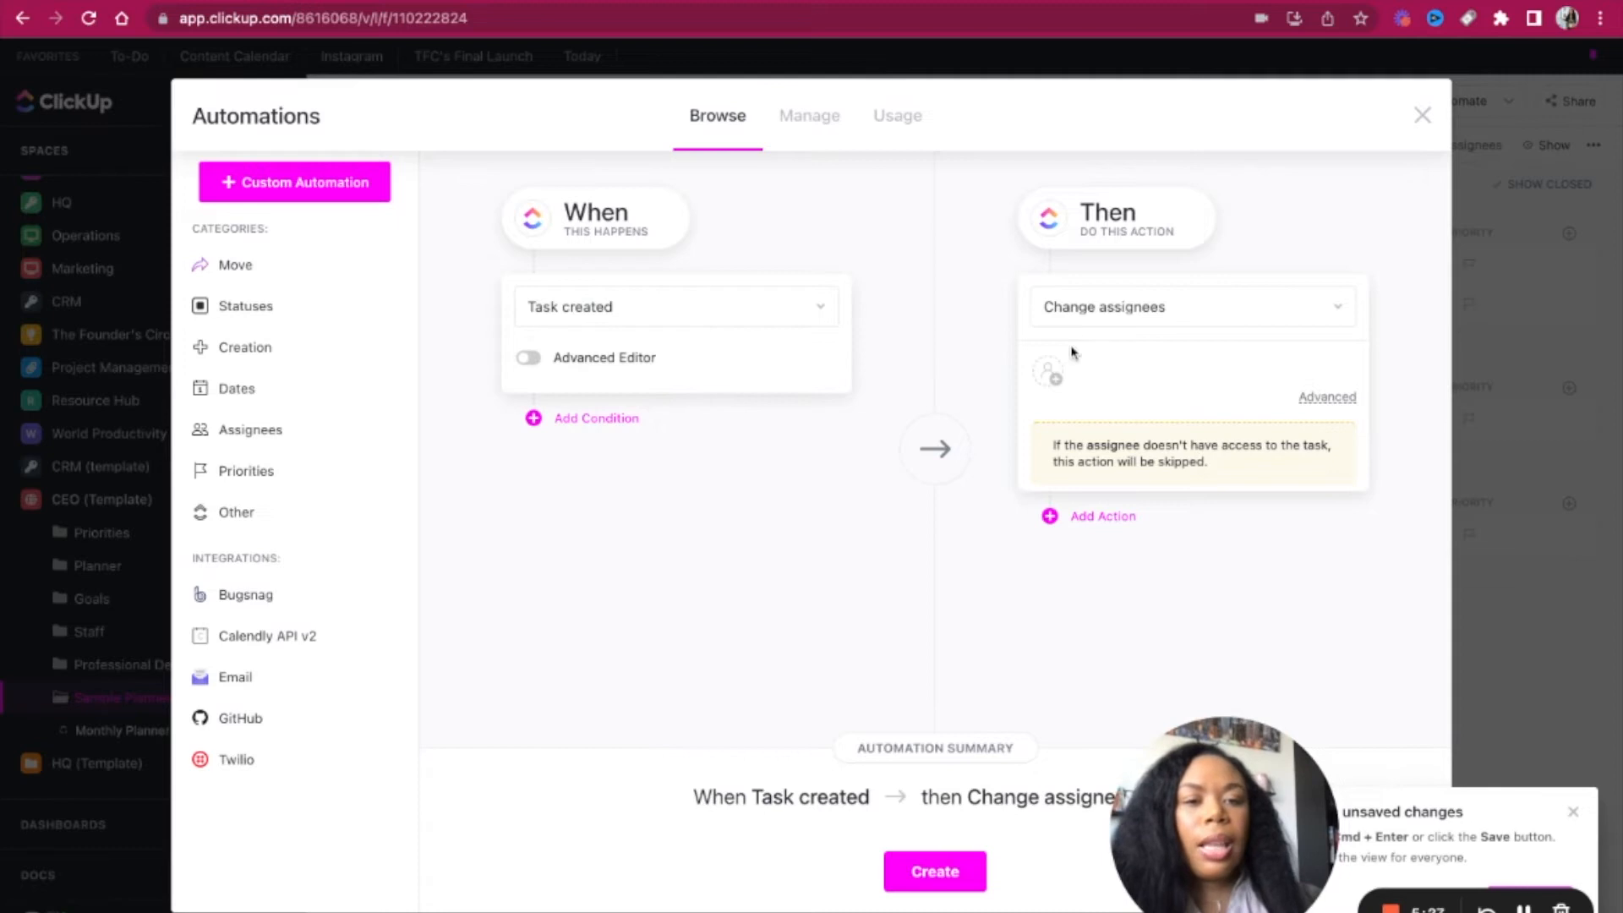
pyautogui.click(1050, 372)
pyautogui.click(1082, 479)
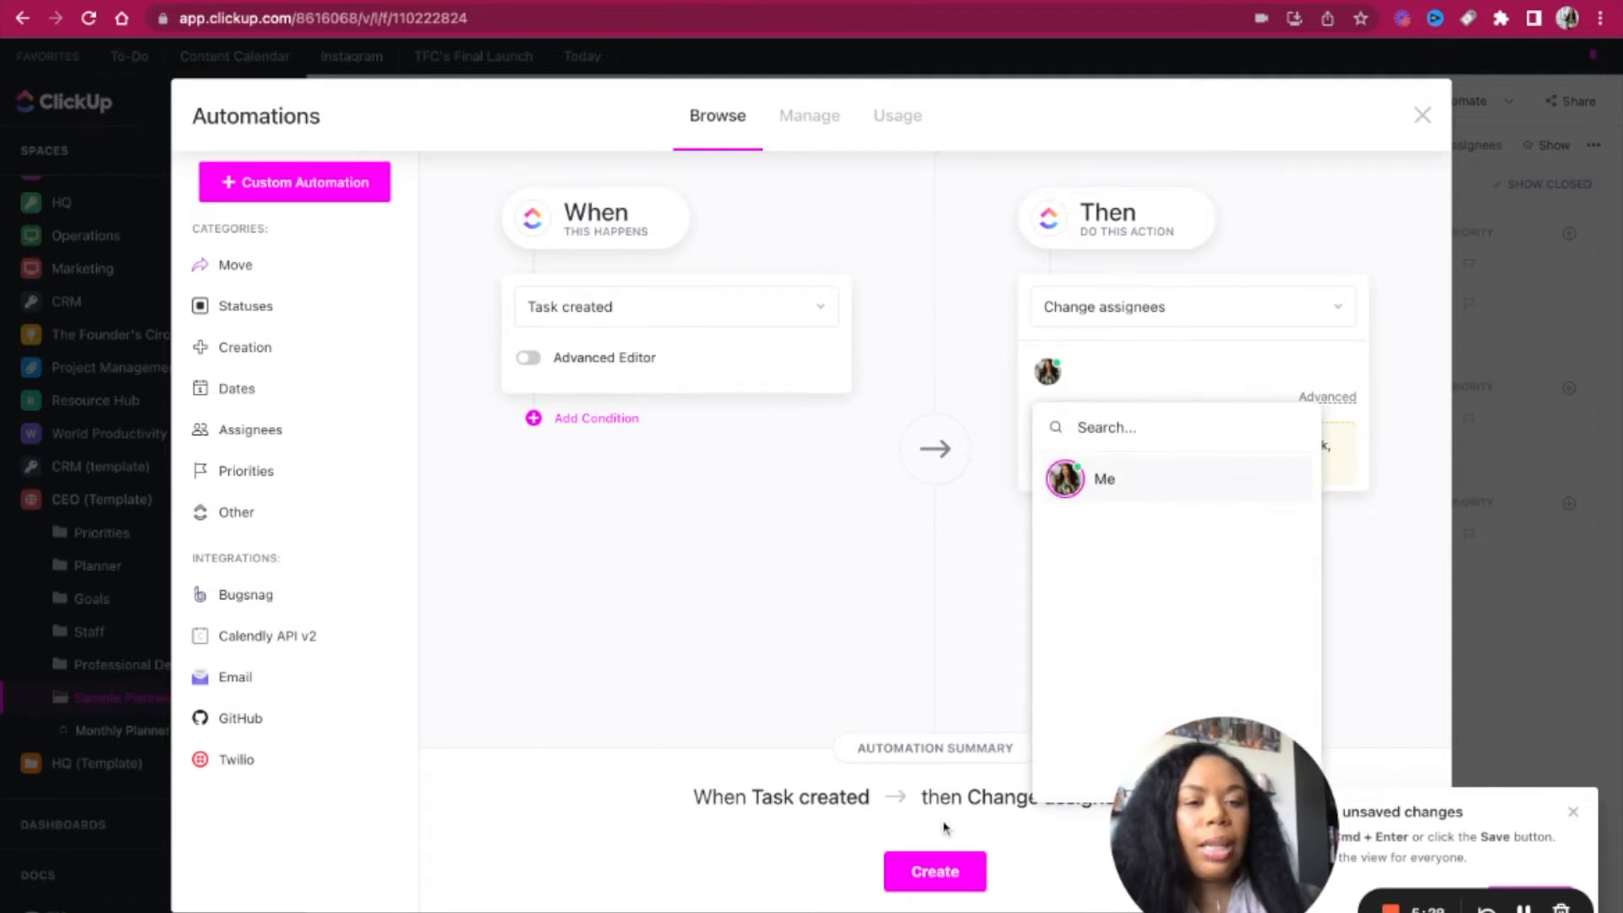
pyautogui.click(1429, 555)
pyautogui.click(1424, 115)
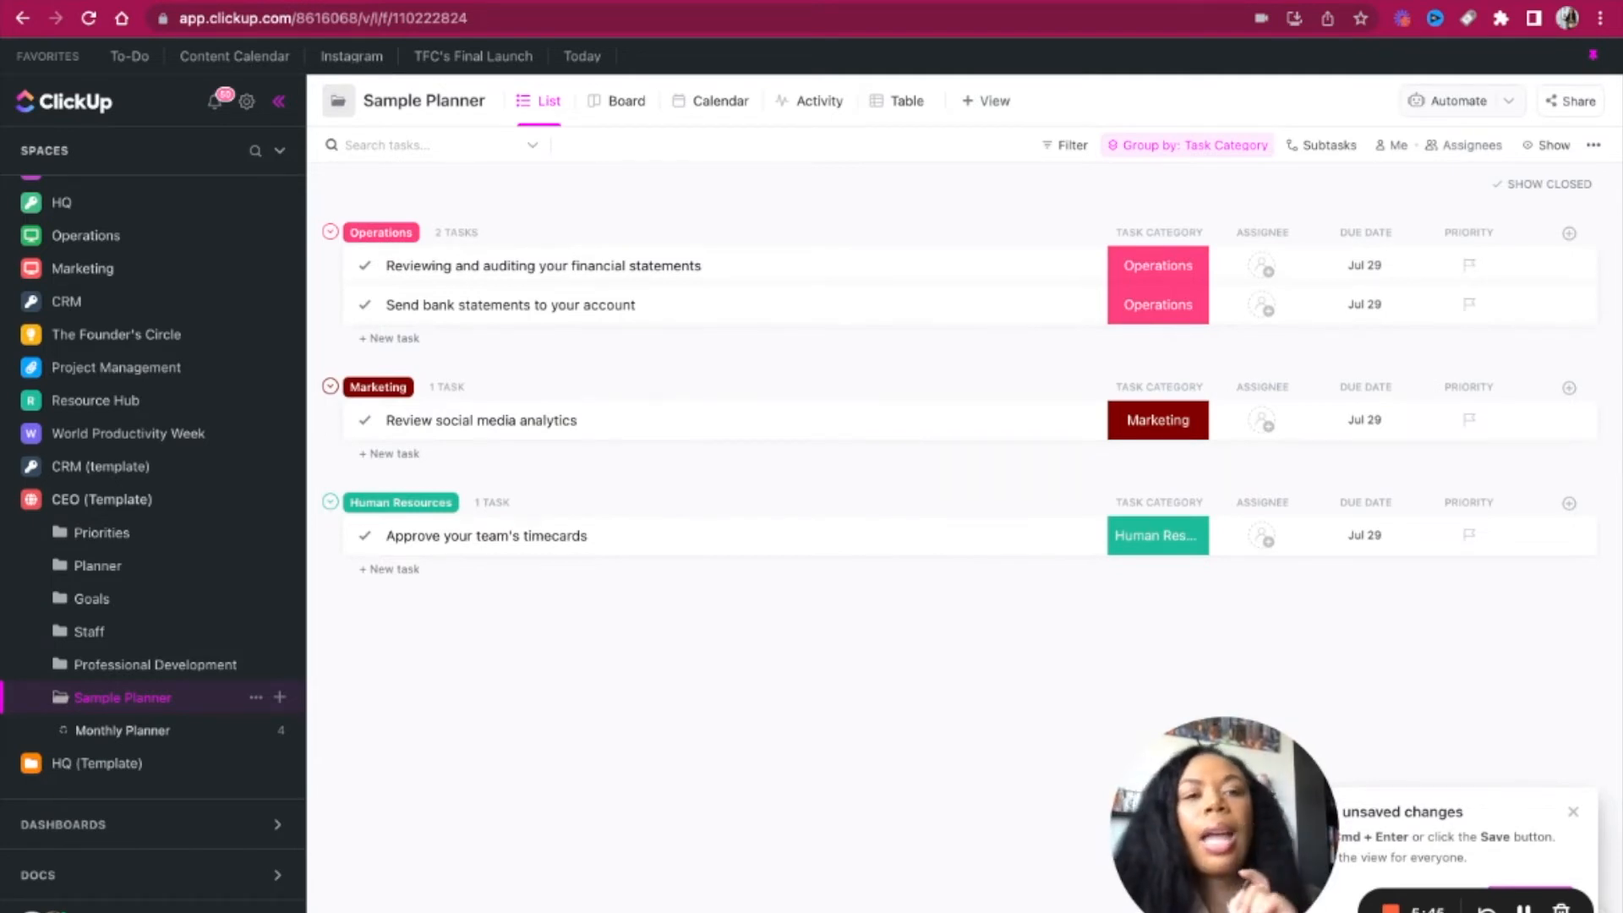
# Step: Change the due date of Review social media analytics to July 22, 2022 and Approve your team's timecards to July 21, 2022
pyautogui.click(1362, 420)
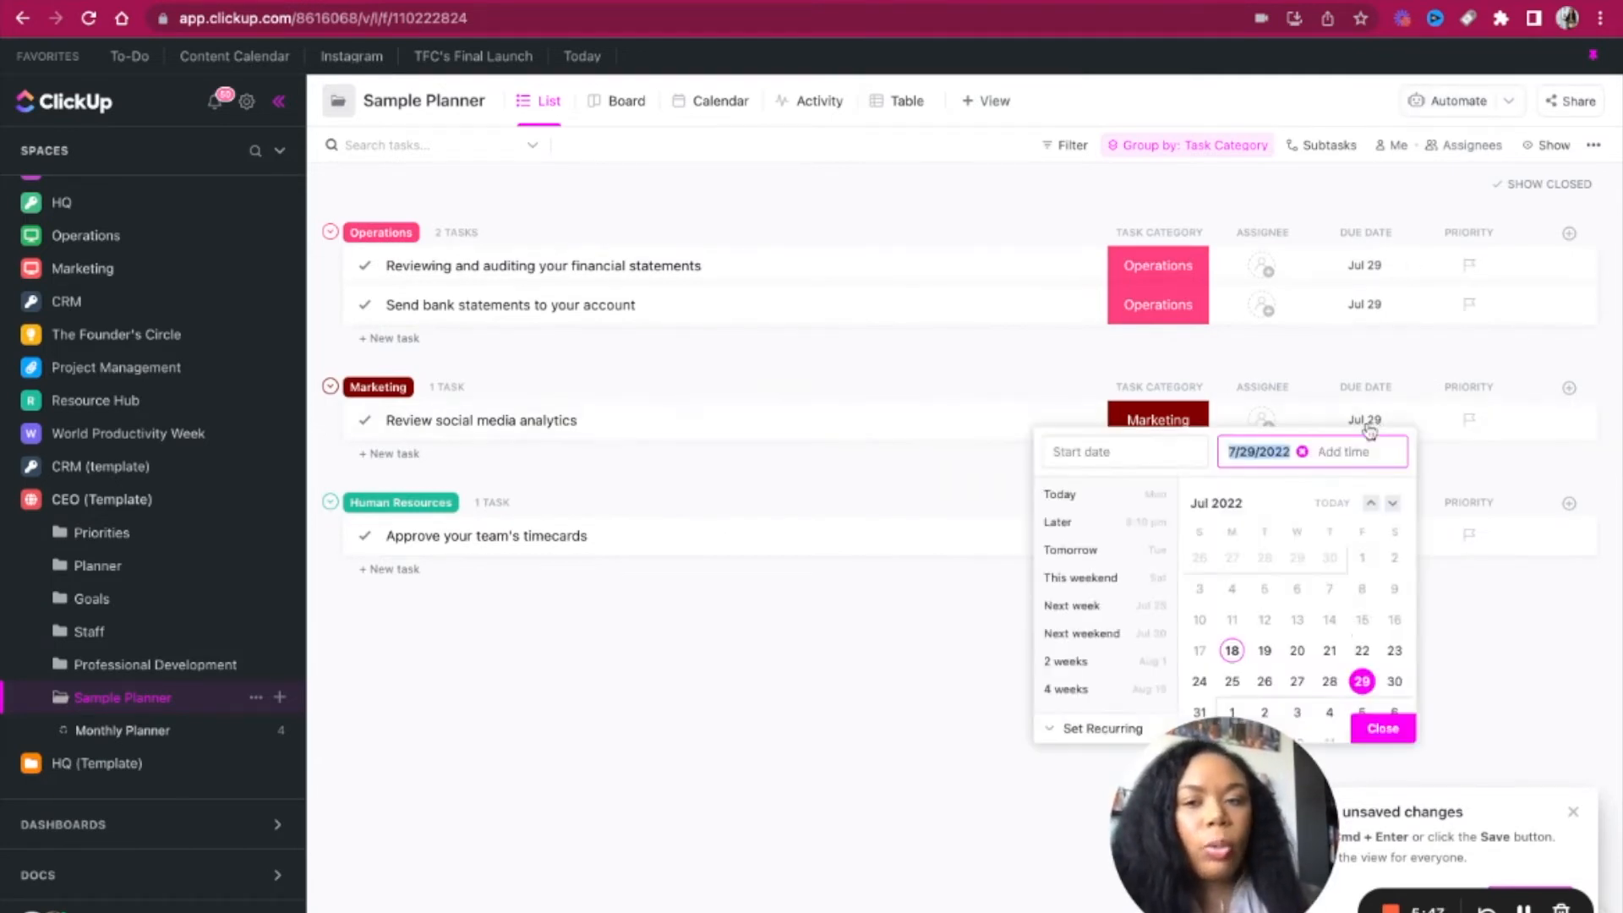
pyautogui.click(1355, 650)
pyautogui.click(1378, 729)
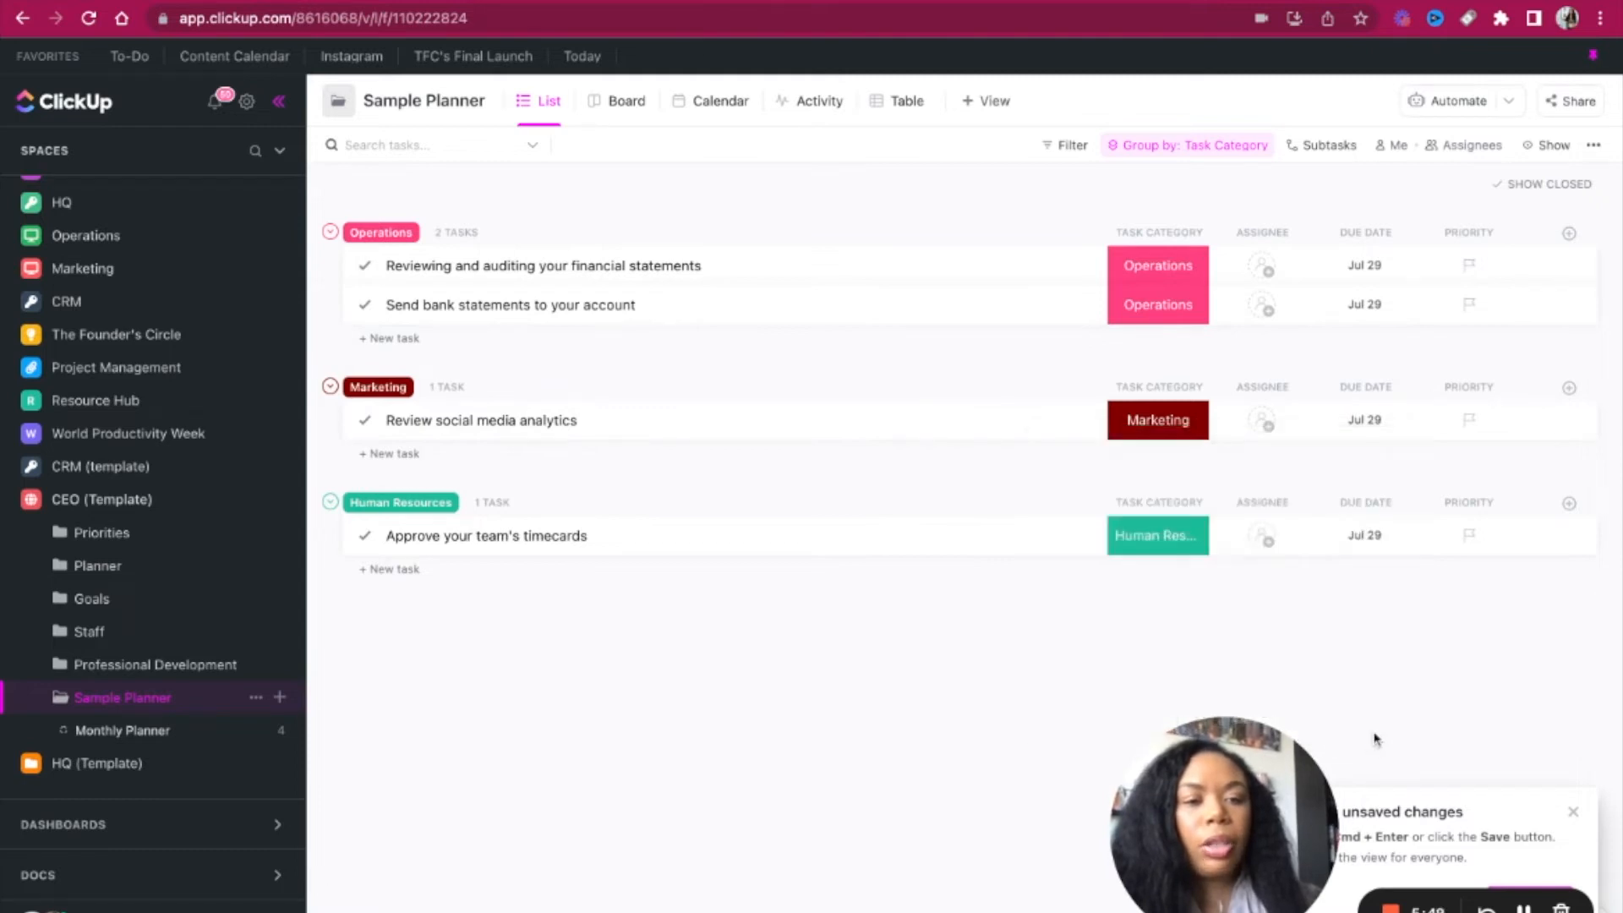
pyautogui.click(1364, 535)
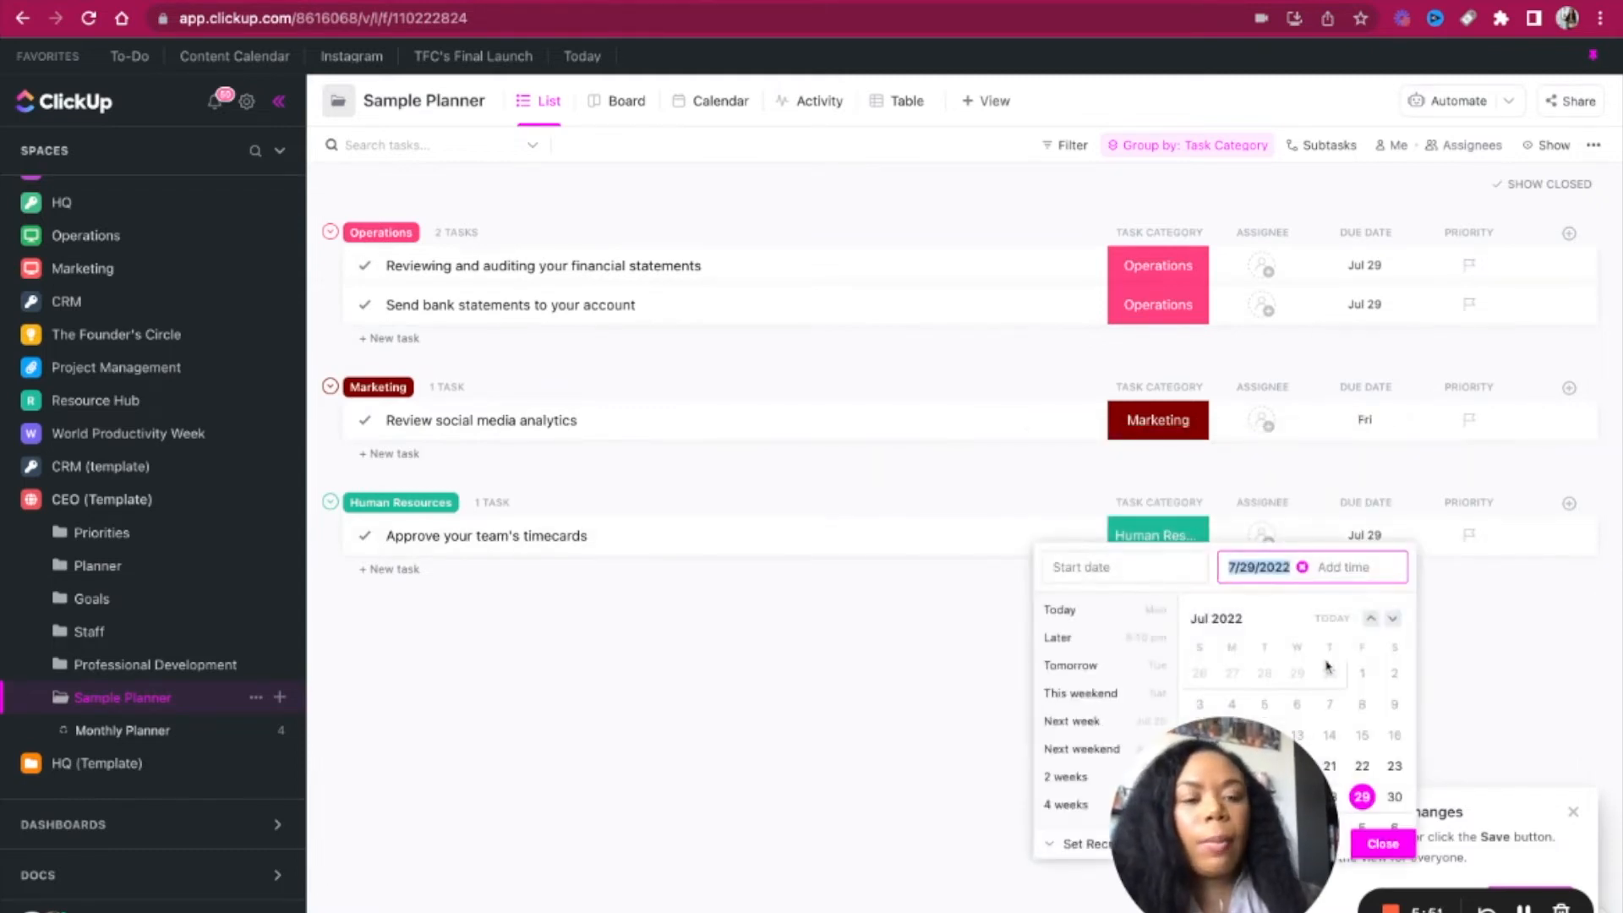
pyautogui.moveTo(1306, 781); pyautogui.dragTo(732, 782)
pyautogui.click(1329, 765)
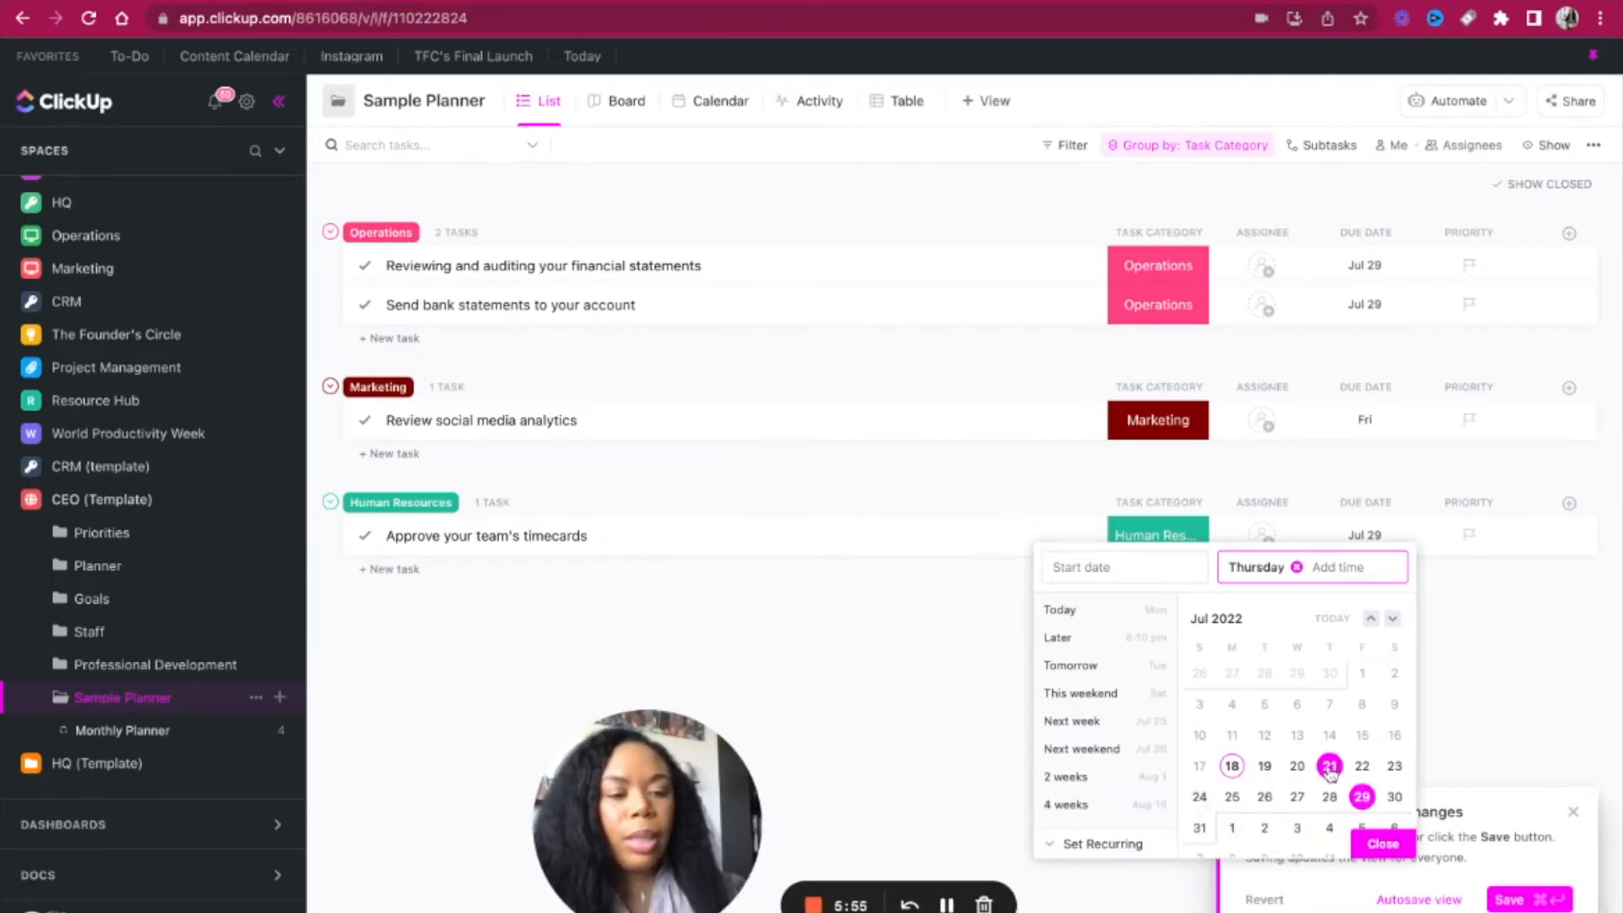
pyautogui.click(1379, 845)
pyautogui.moveTo(718, 851); pyautogui.dragTo(1423, 830)
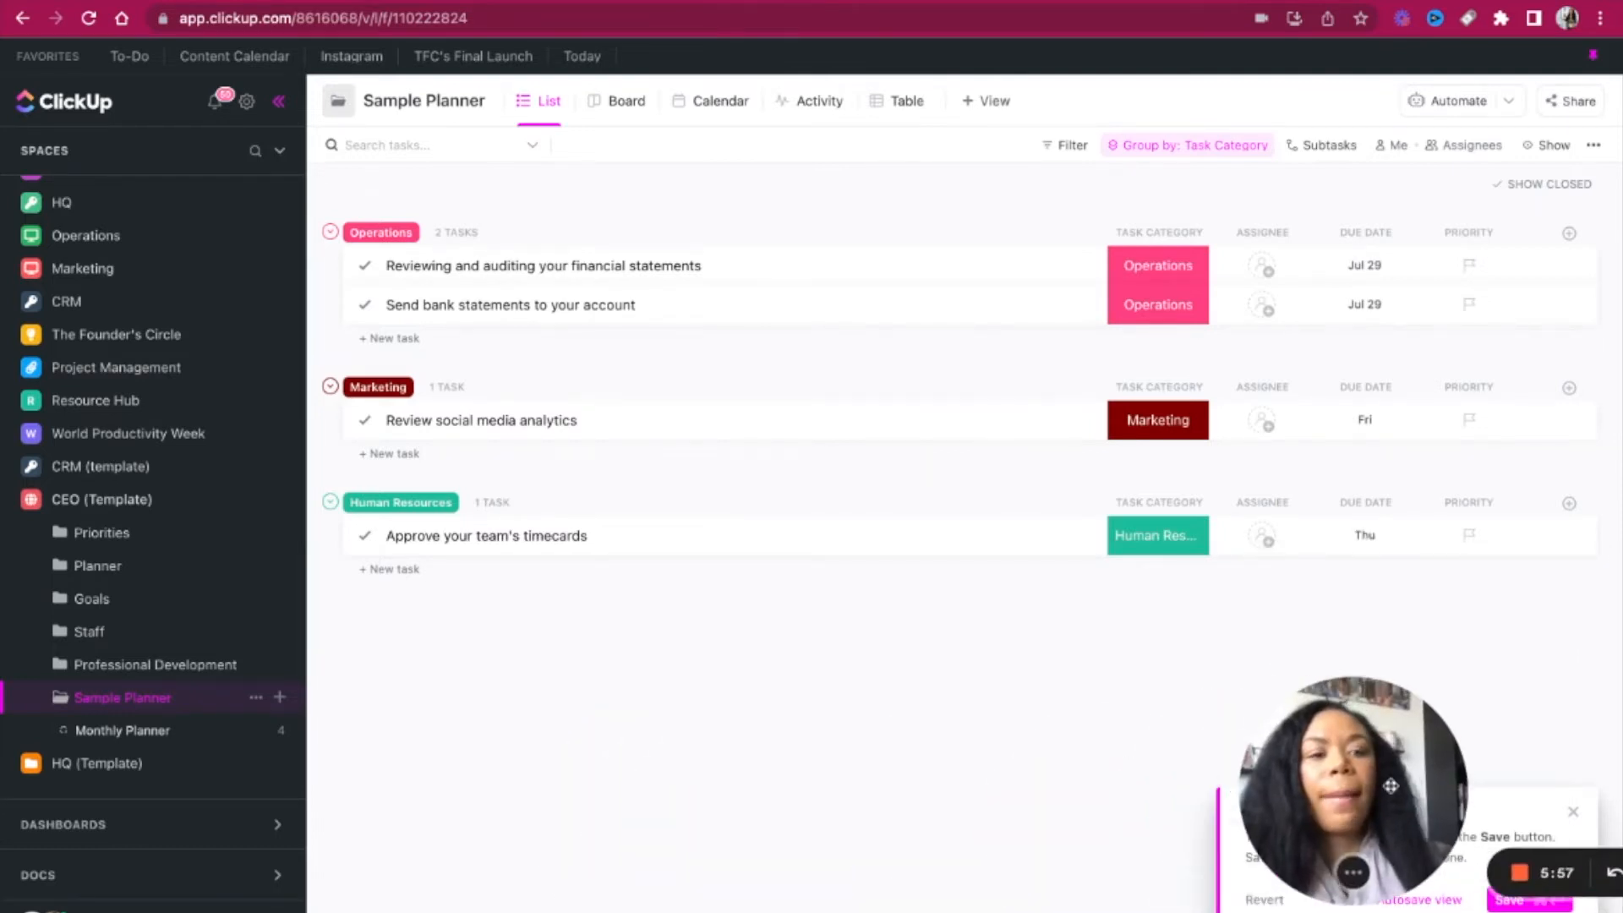
# Step: Look over the Sample Planner tasks in the Table view and in the July 2022 Calendar view
pyautogui.click(889, 118)
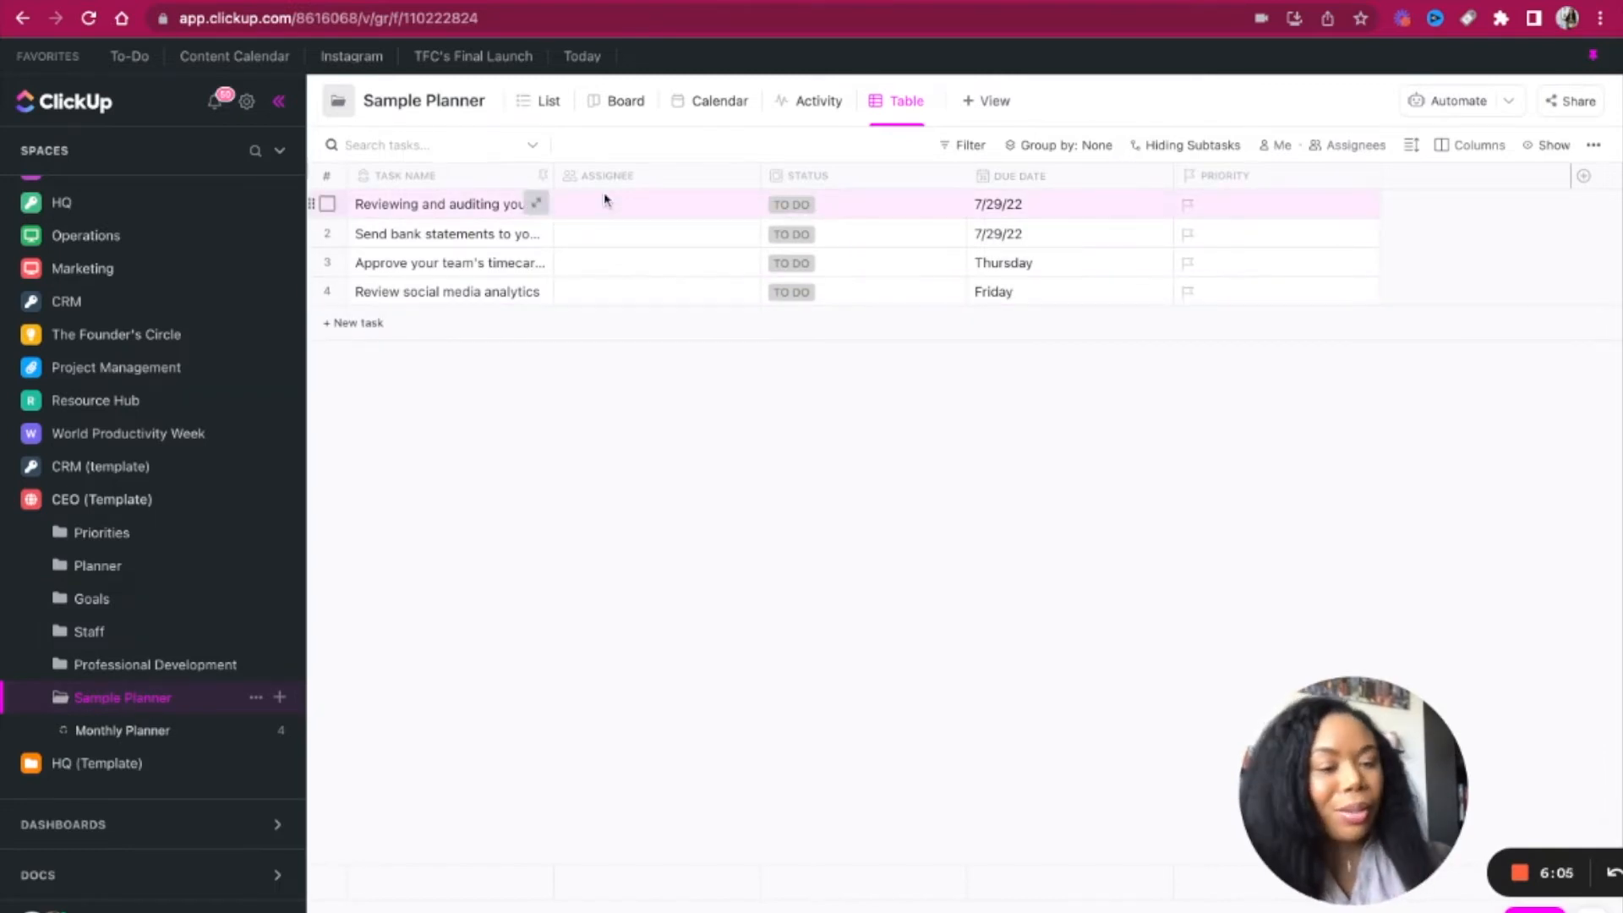
pyautogui.click(721, 102)
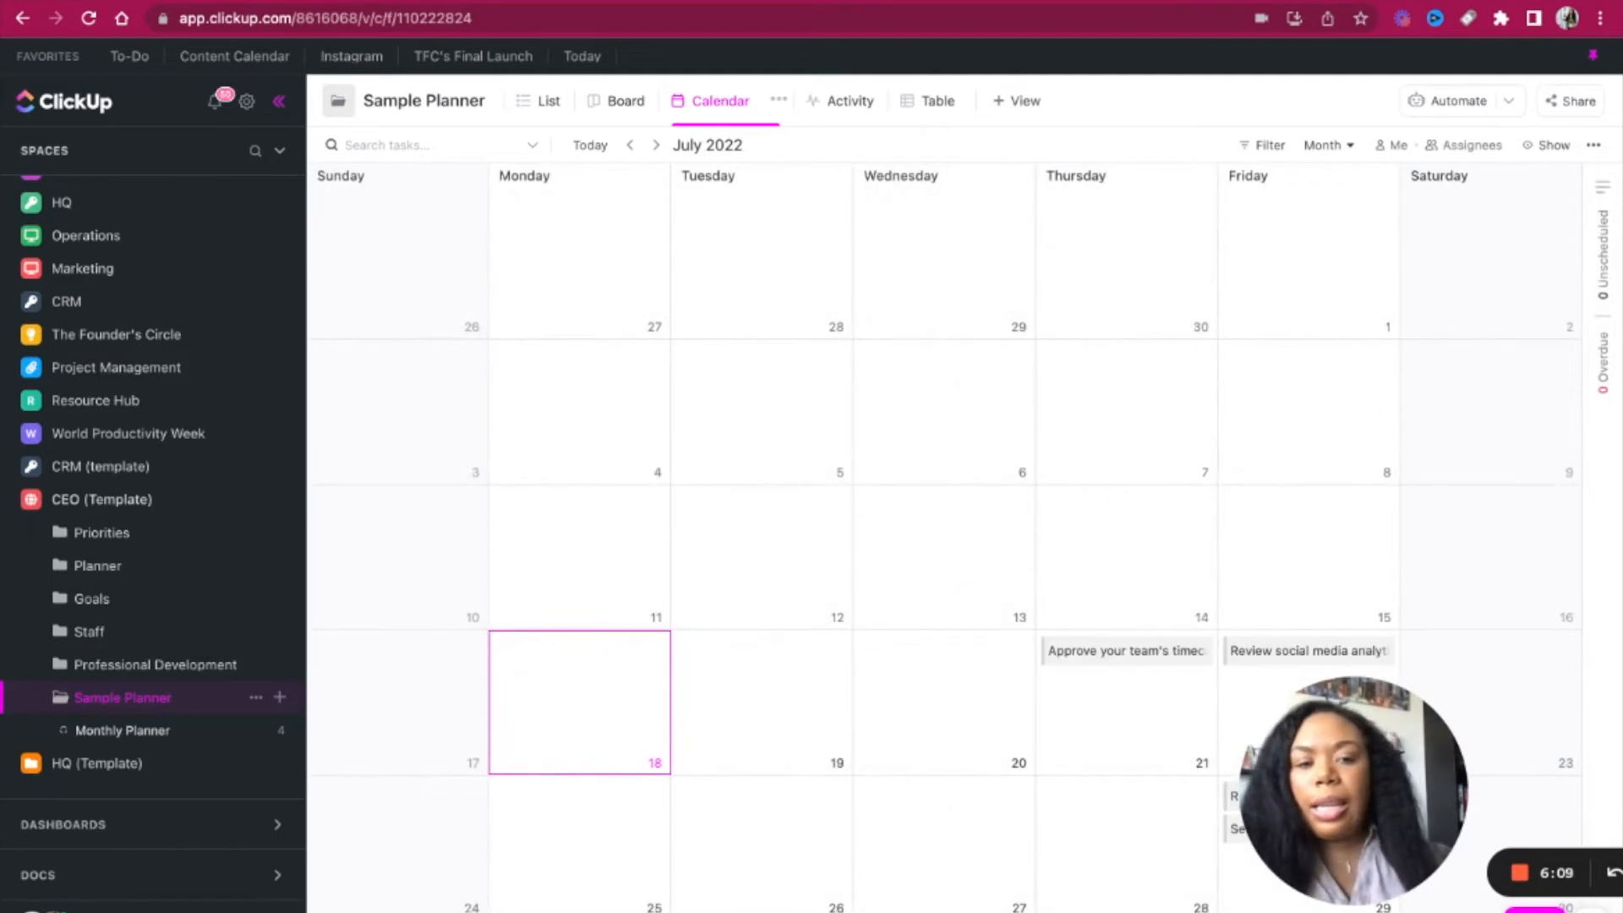
pyautogui.scroll(-1, 959, 383)
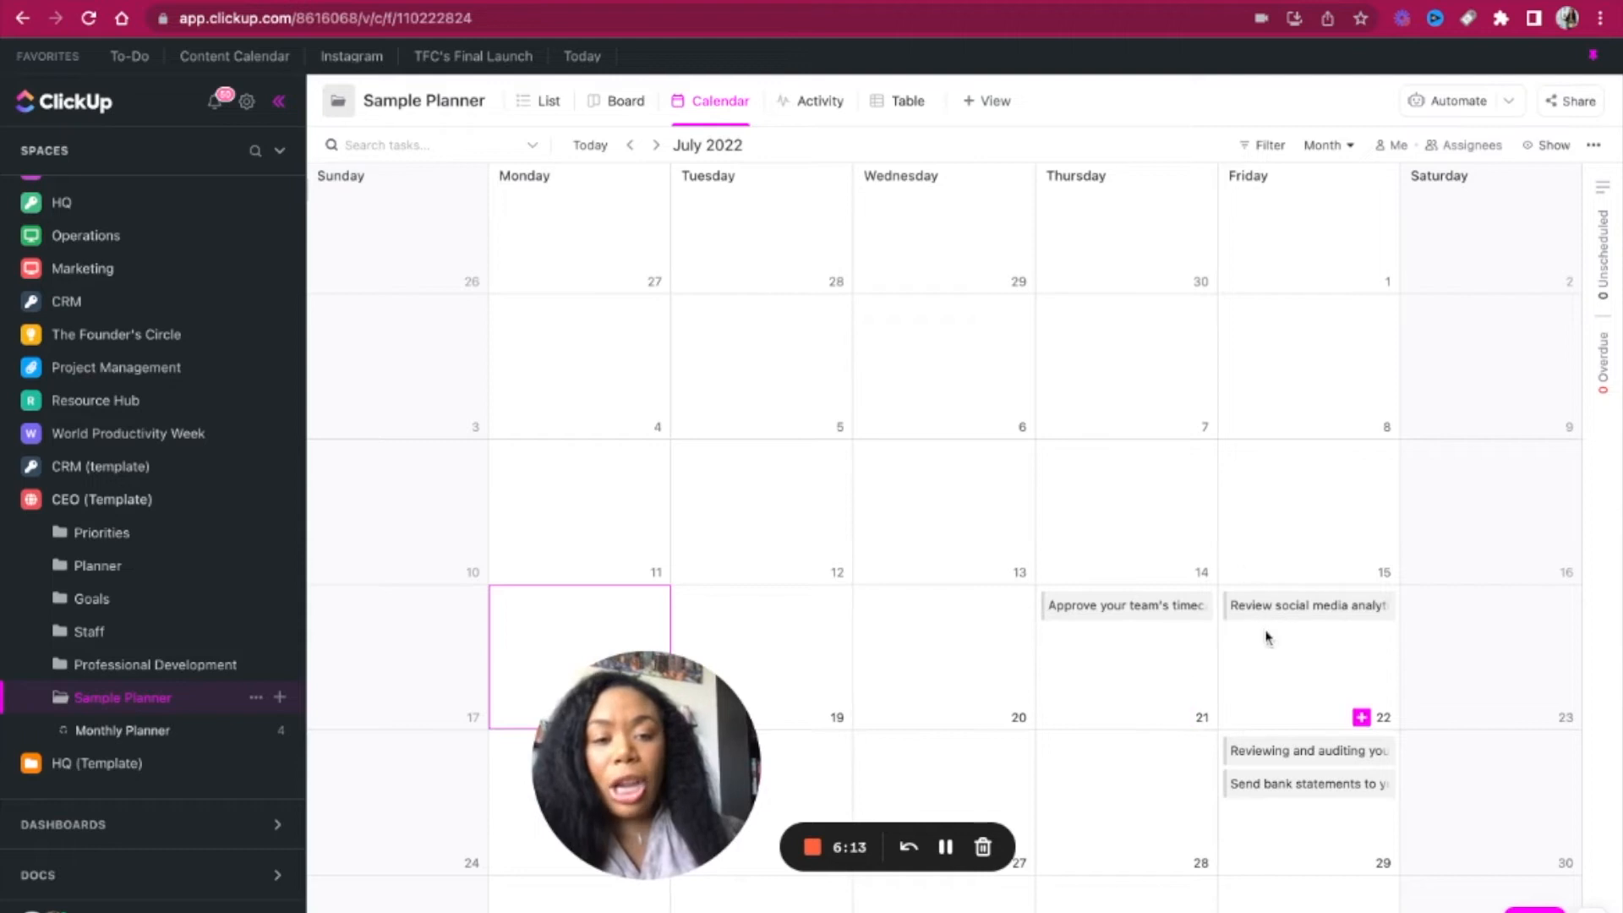
pyautogui.scroll(1, 1238, 609)
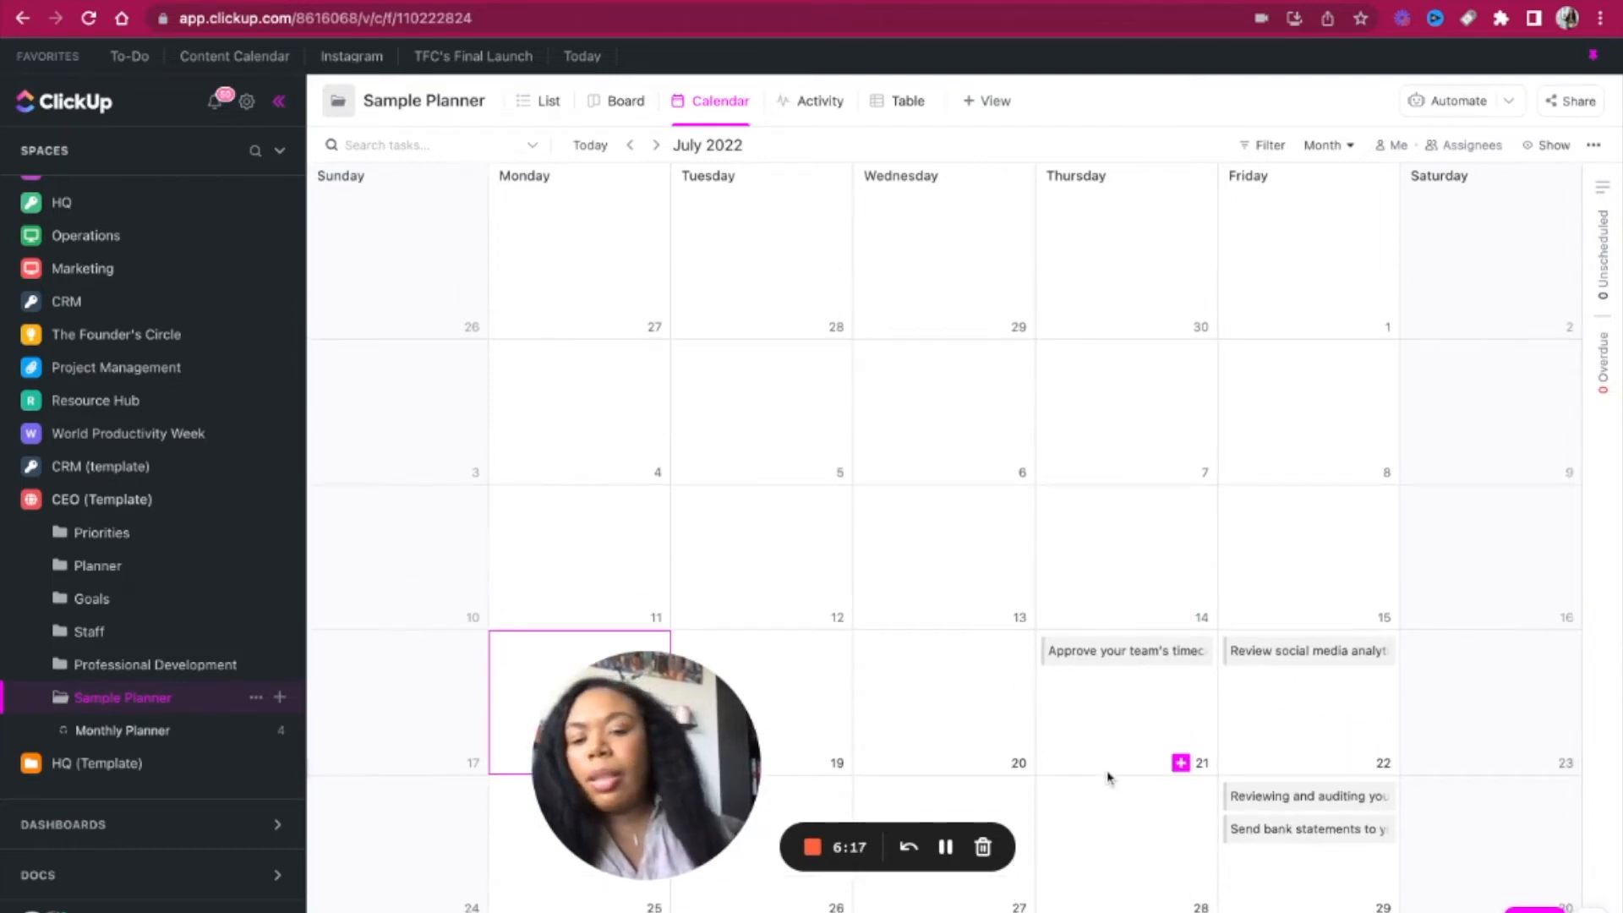
# Step: Switch the Sample Planner from the calendar back to its List view
pyautogui.scroll(-2, 1107, 773)
pyautogui.scroll(-1, 1109, 774)
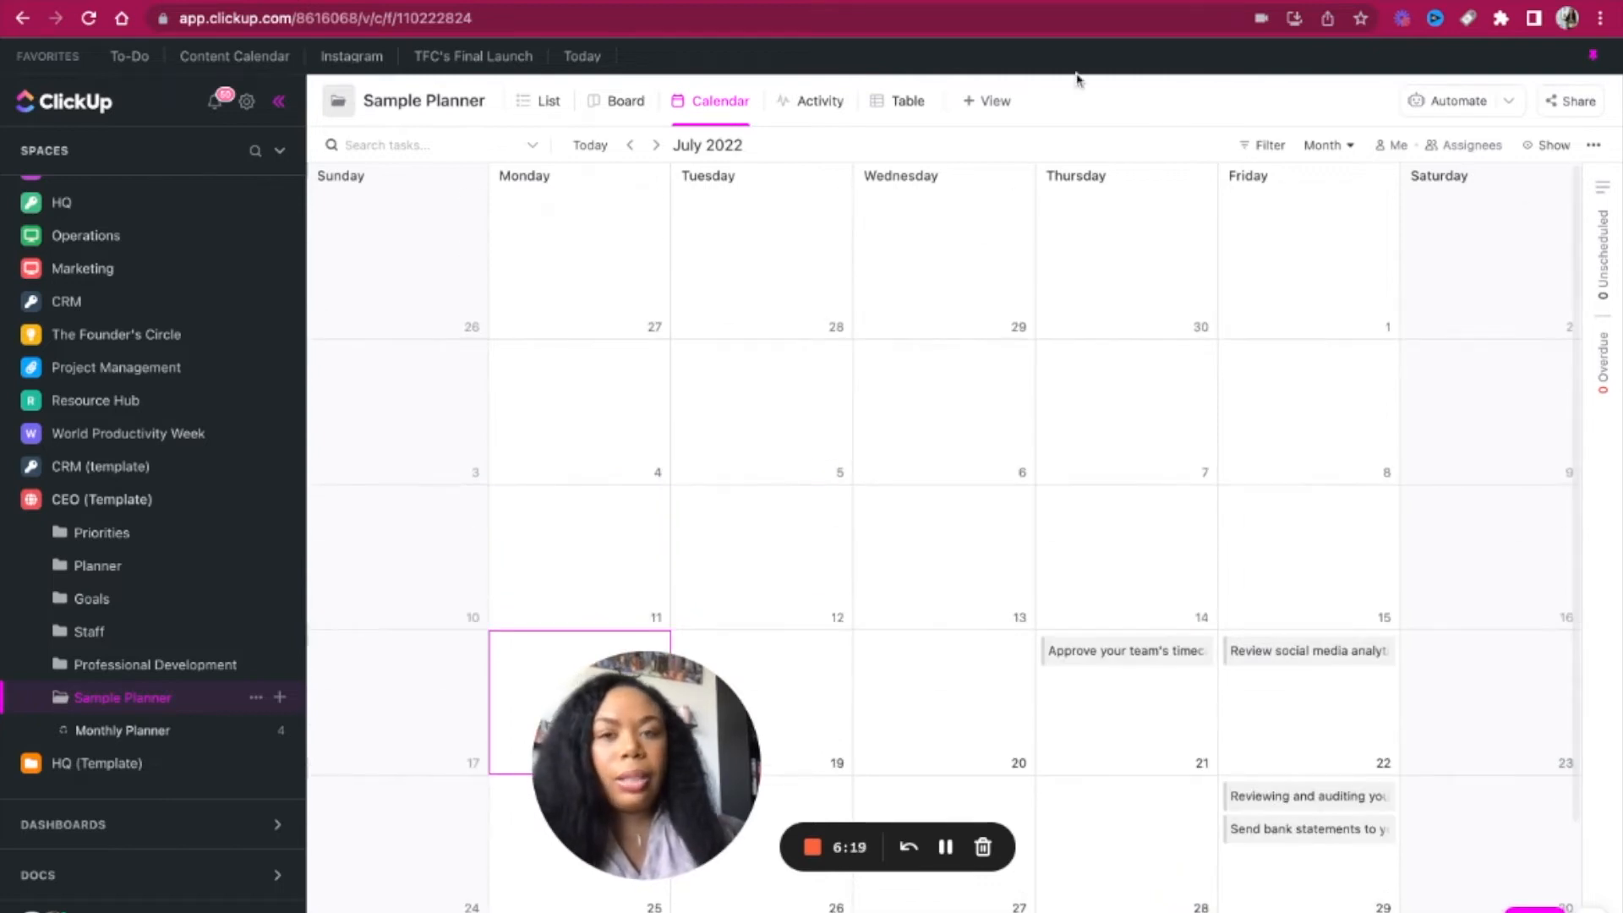
pyautogui.click(541, 102)
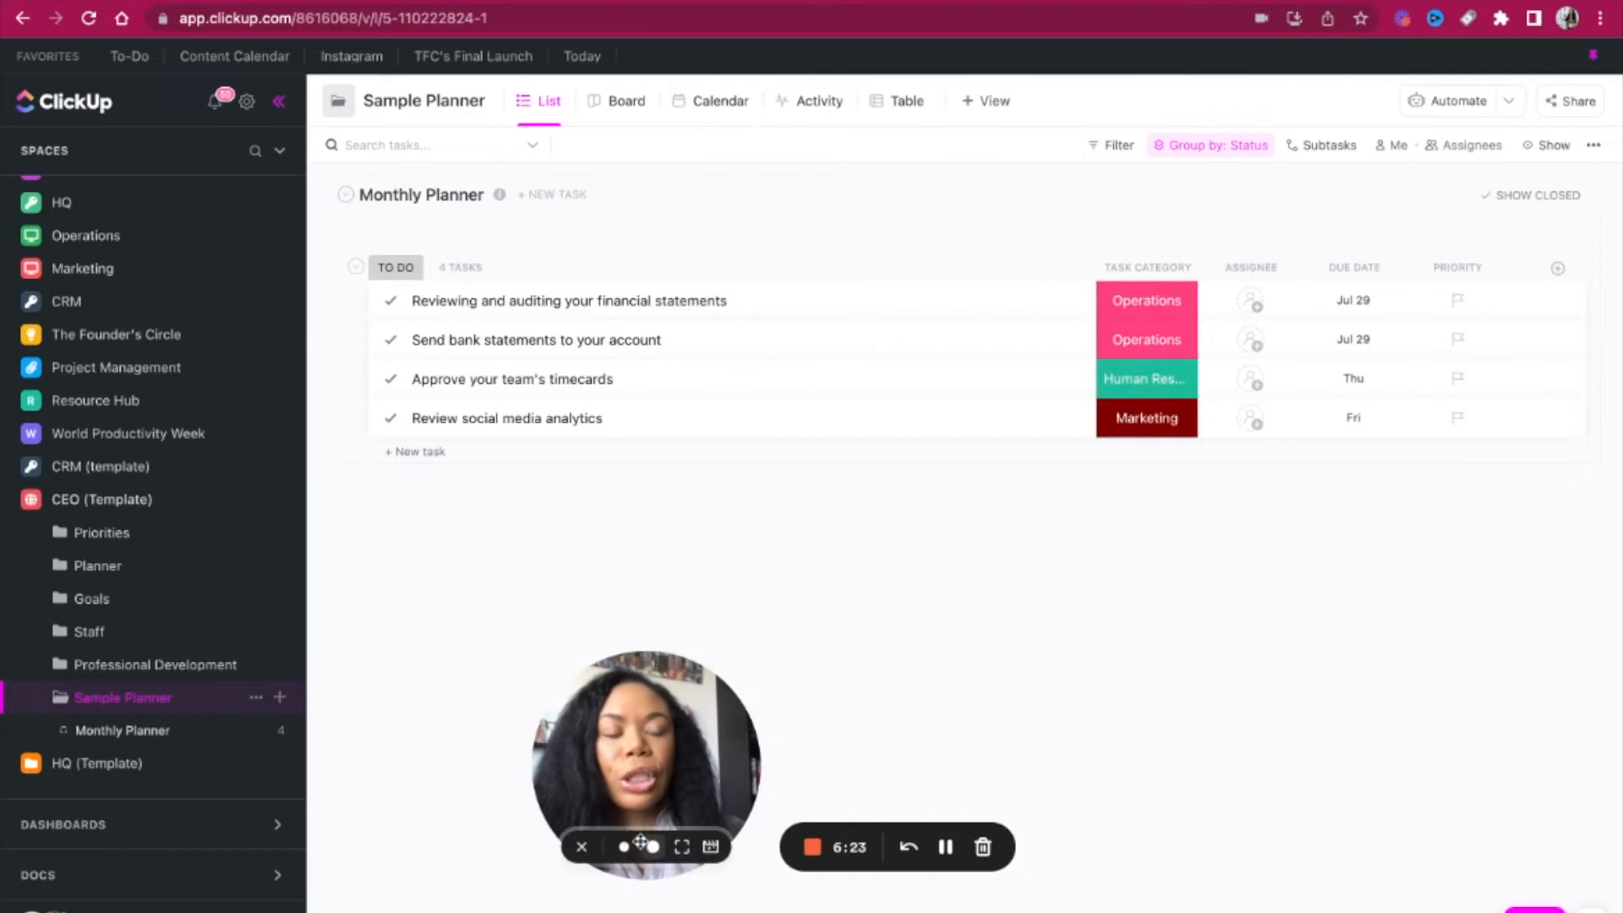
pyautogui.moveTo(640, 788)
pyautogui.mouseDown()
pyautogui.moveTo(1198, 793)
pyautogui.moveTo(1222, 842)
pyautogui.mouseUp()
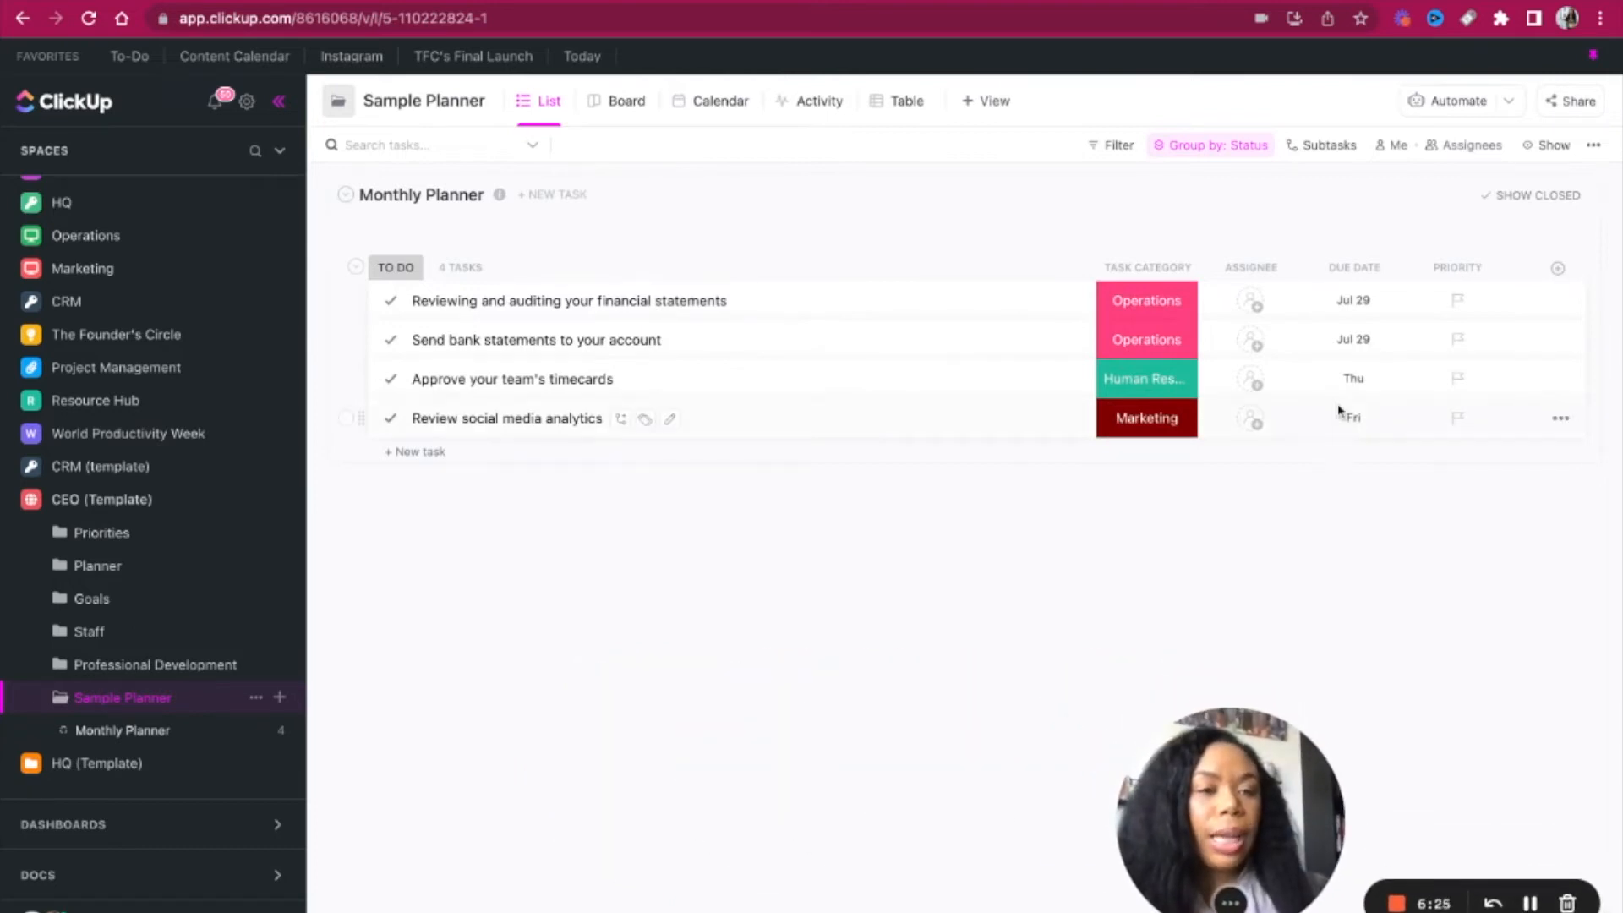
# Step: Make the Reviewing and auditing your financial statements task recur monthly on the last Friday, on schedule, and save the recurrence
pyautogui.click(1351, 303)
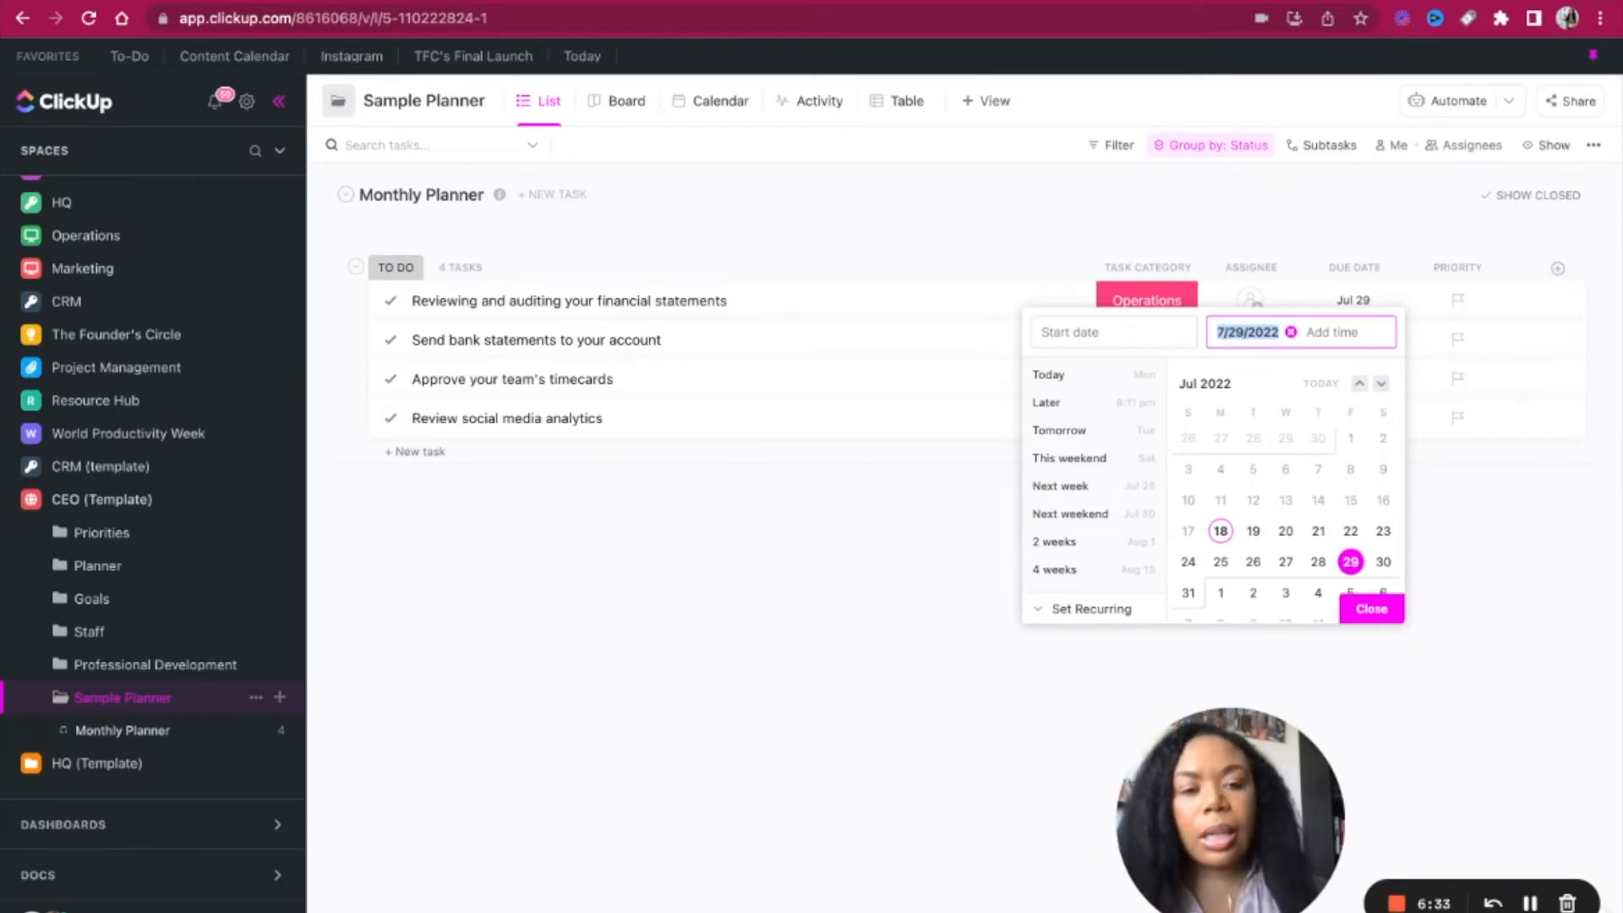
pyautogui.click(1075, 609)
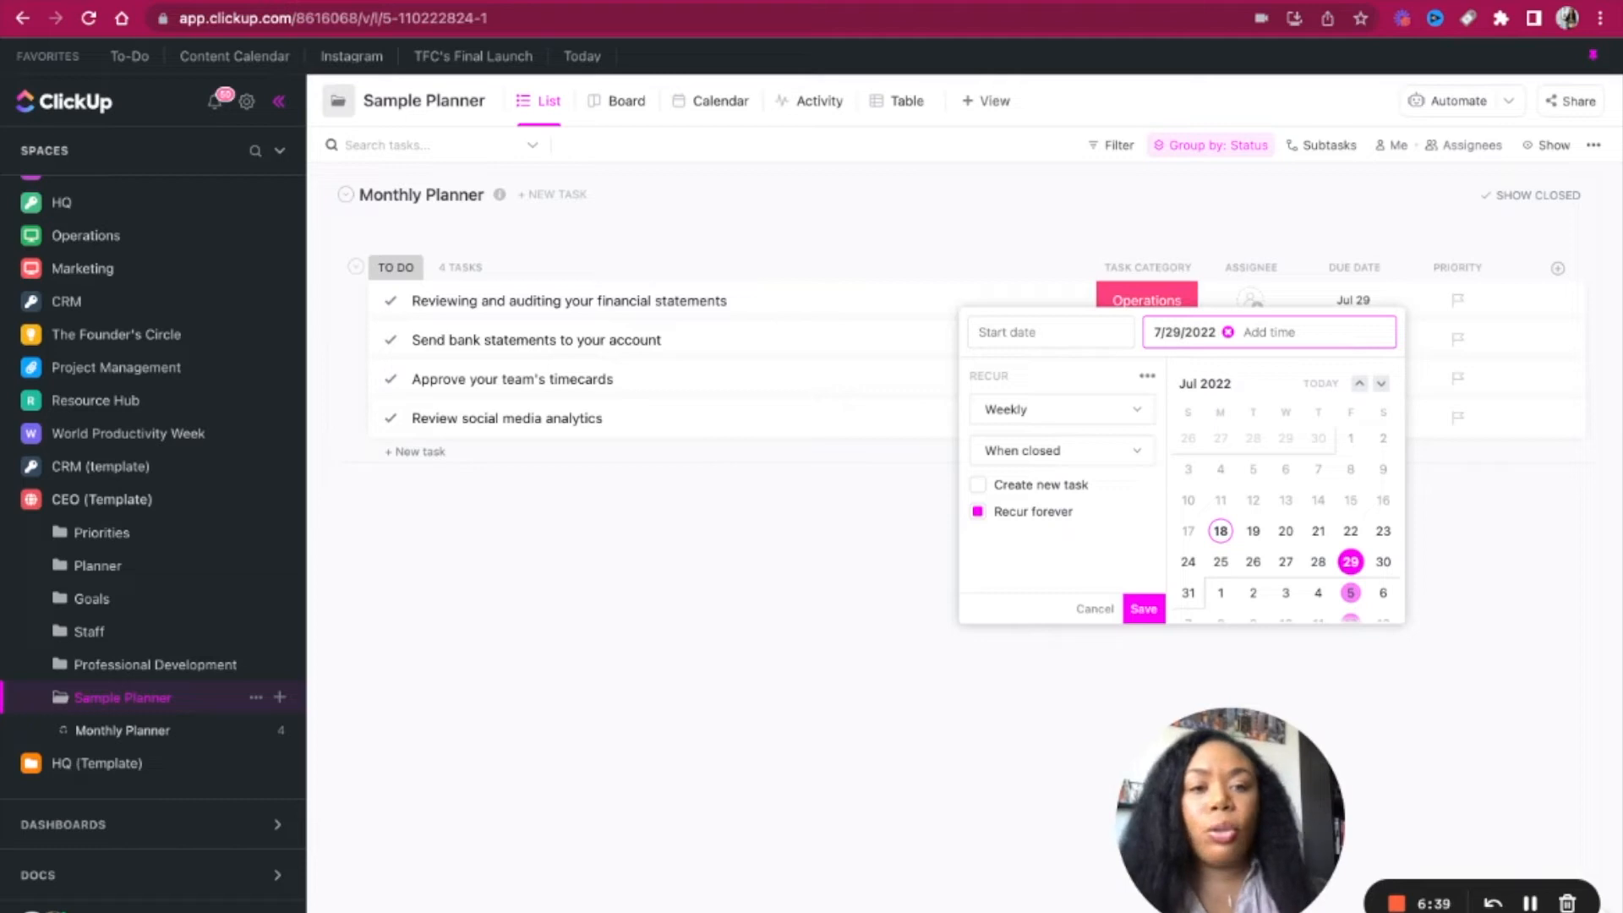
pyautogui.click(1002, 411)
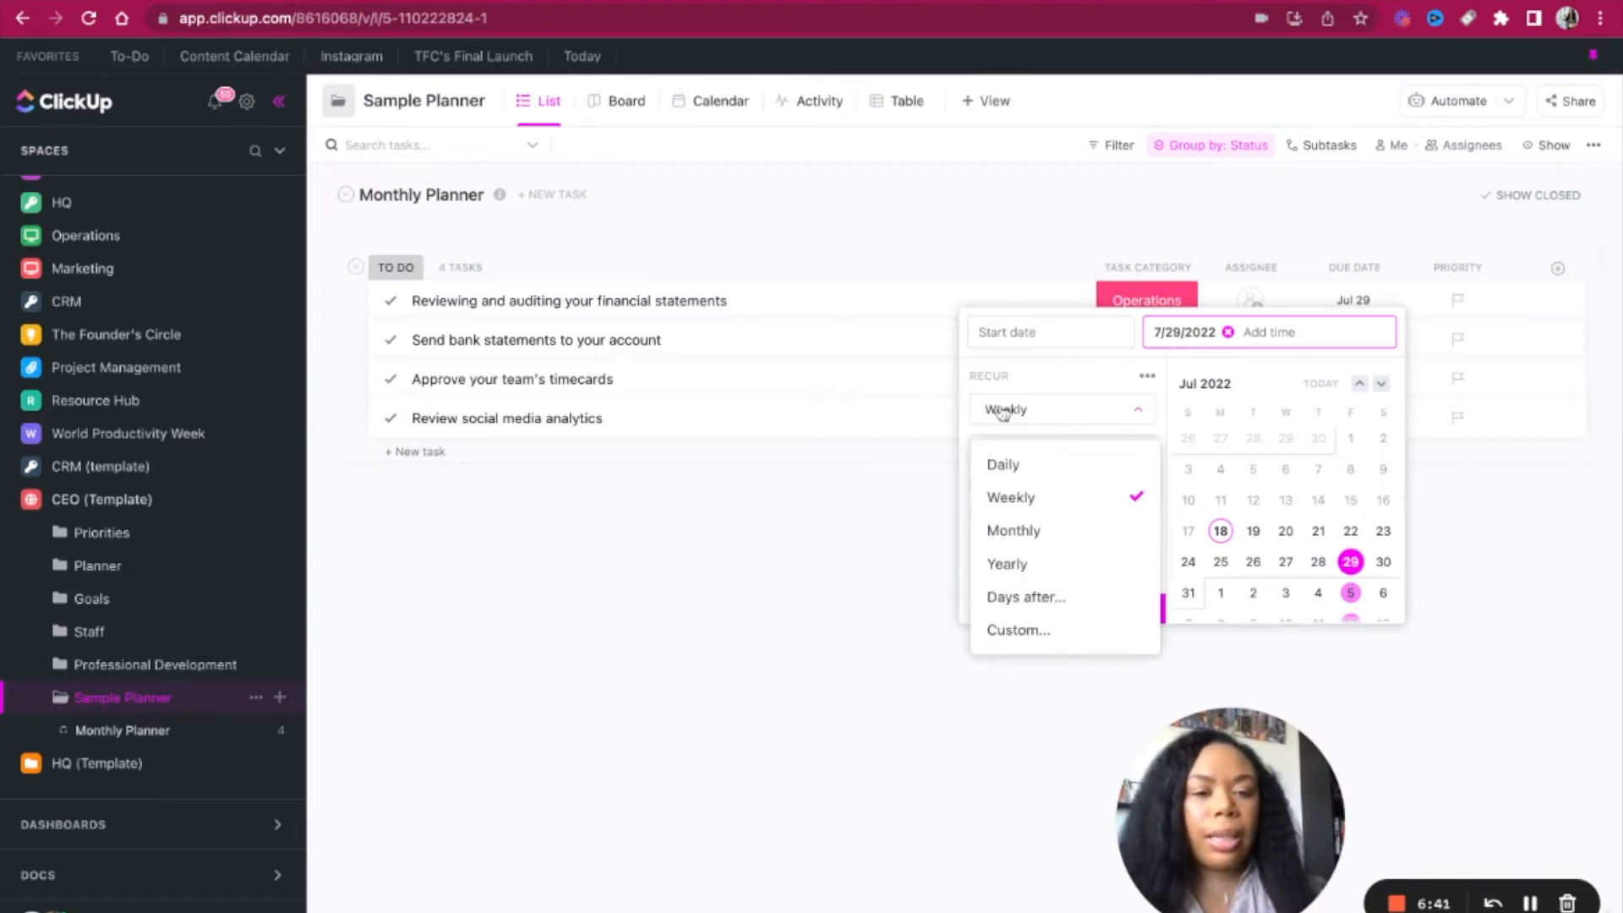
pyautogui.click(1014, 530)
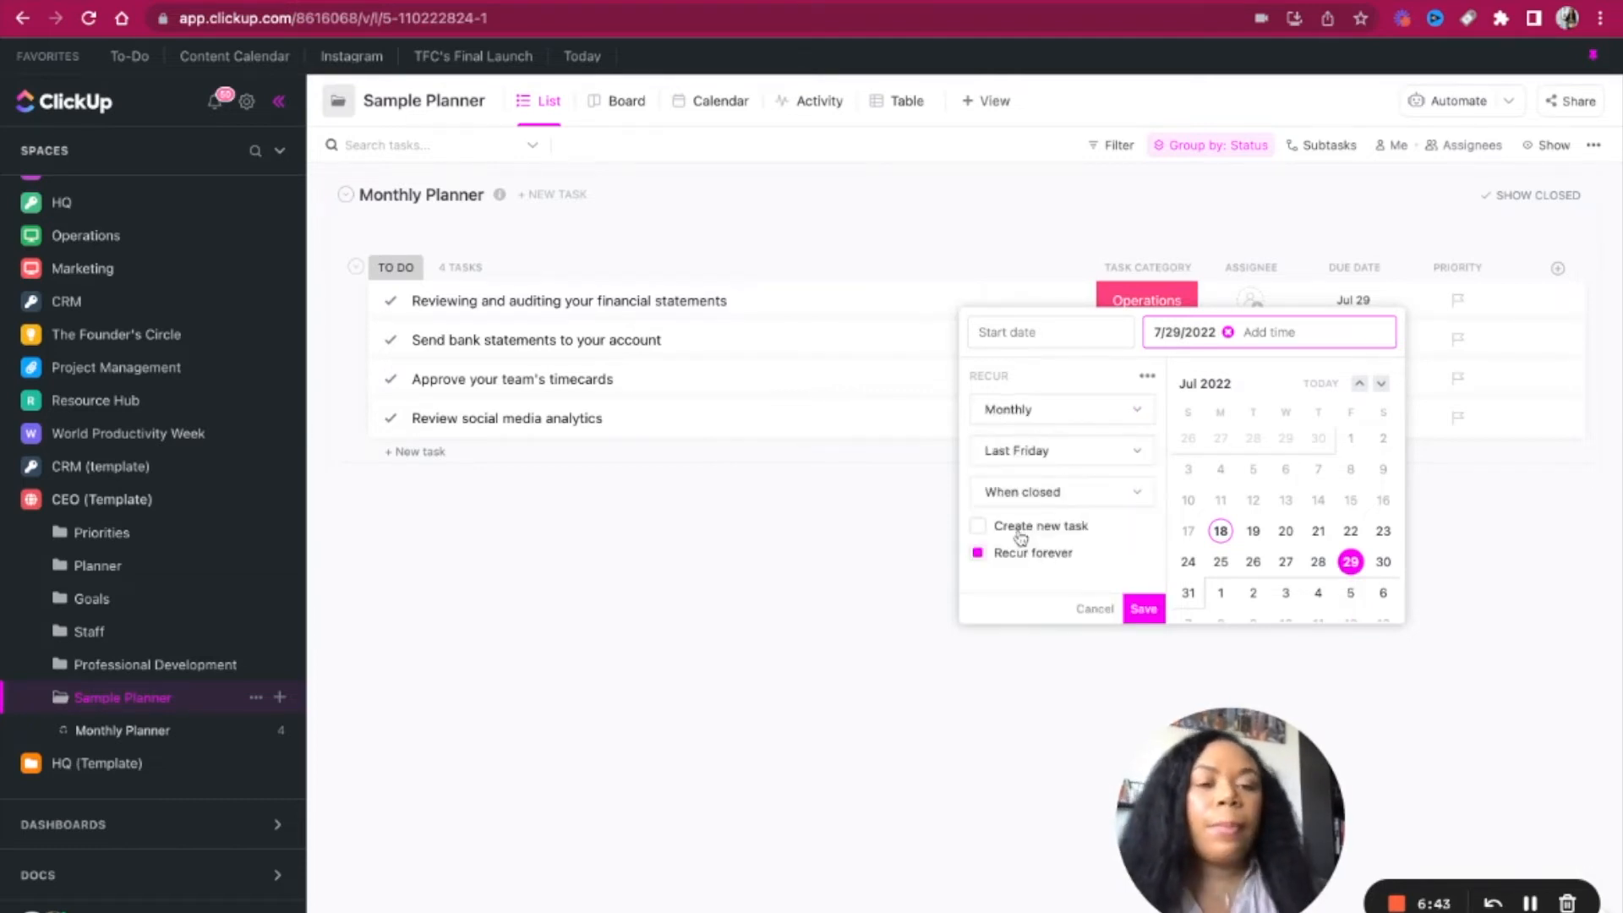
pyautogui.click(1033, 467)
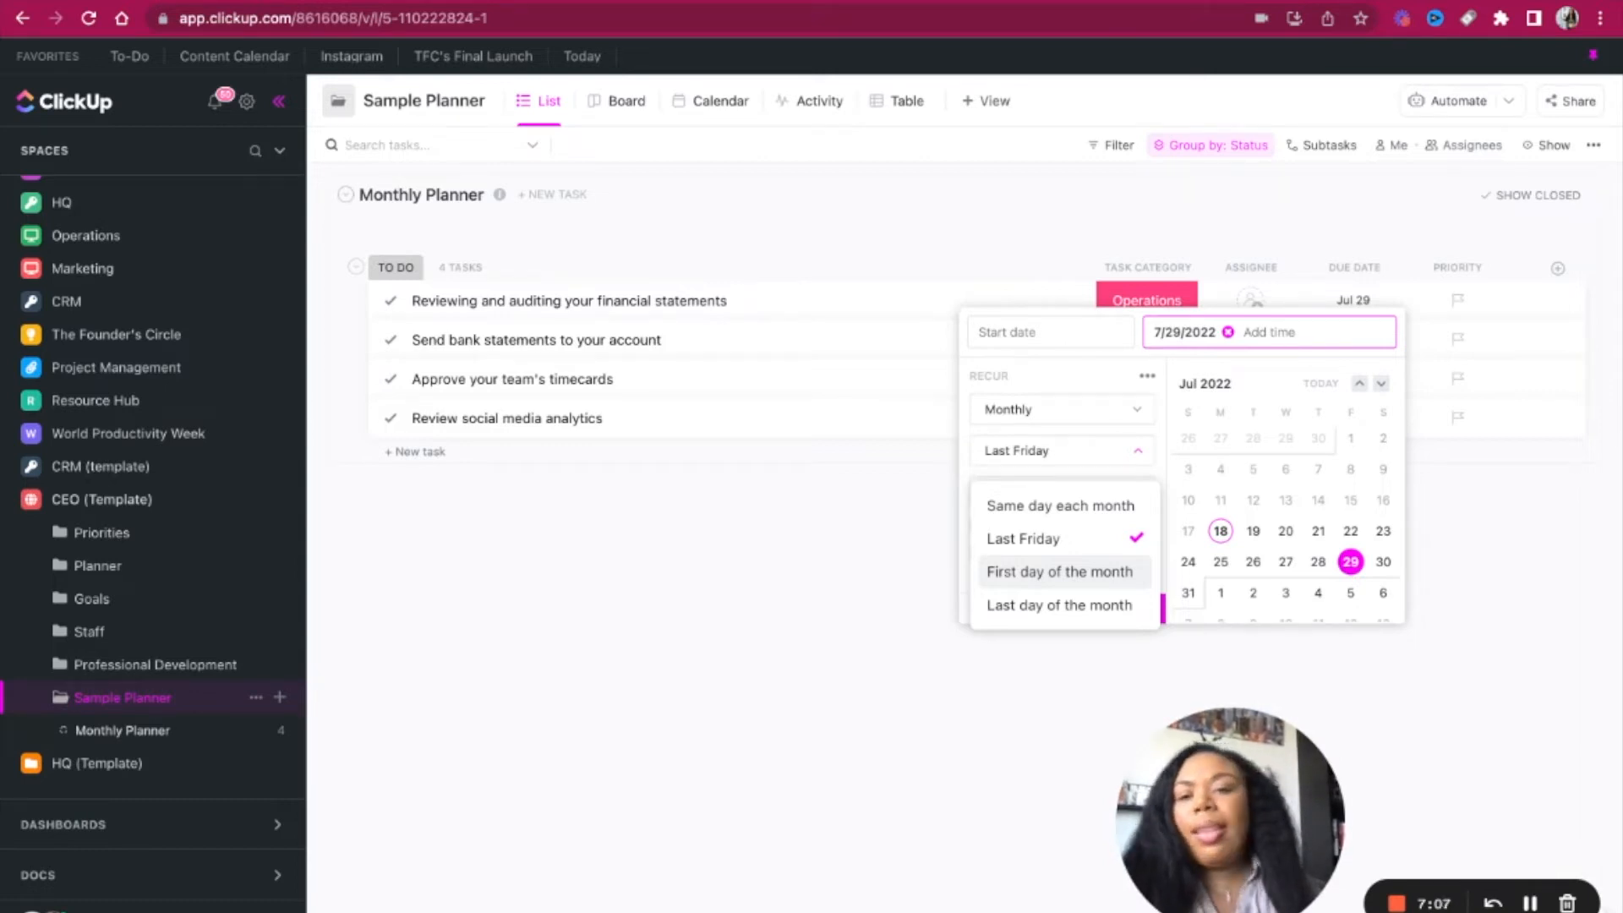
pyautogui.click(1031, 569)
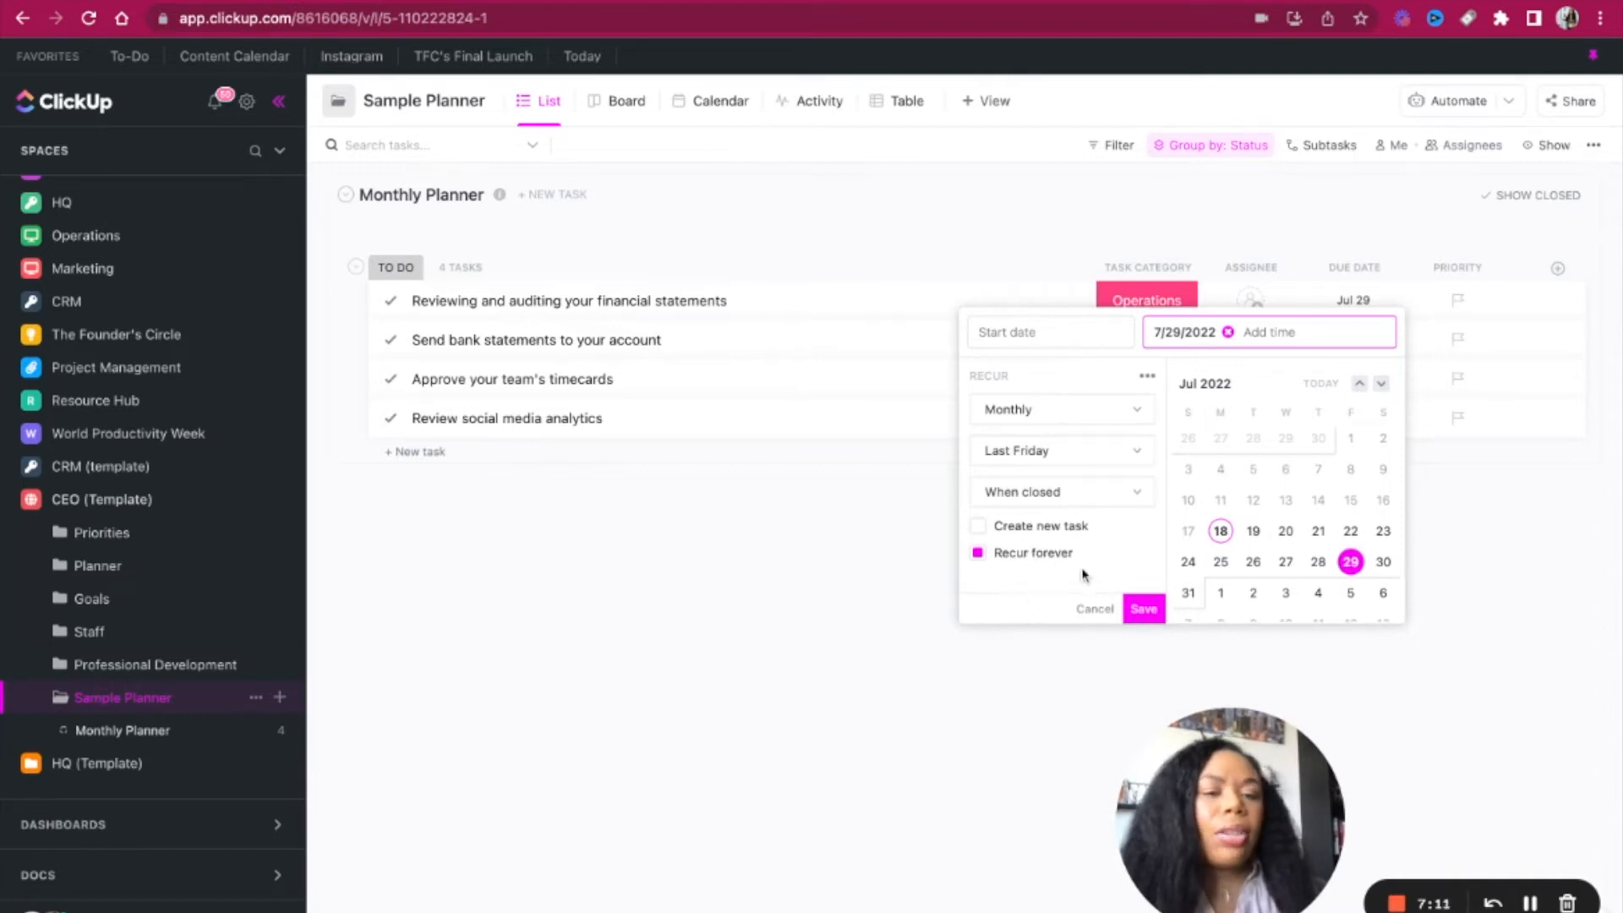
pyautogui.click(1061, 497)
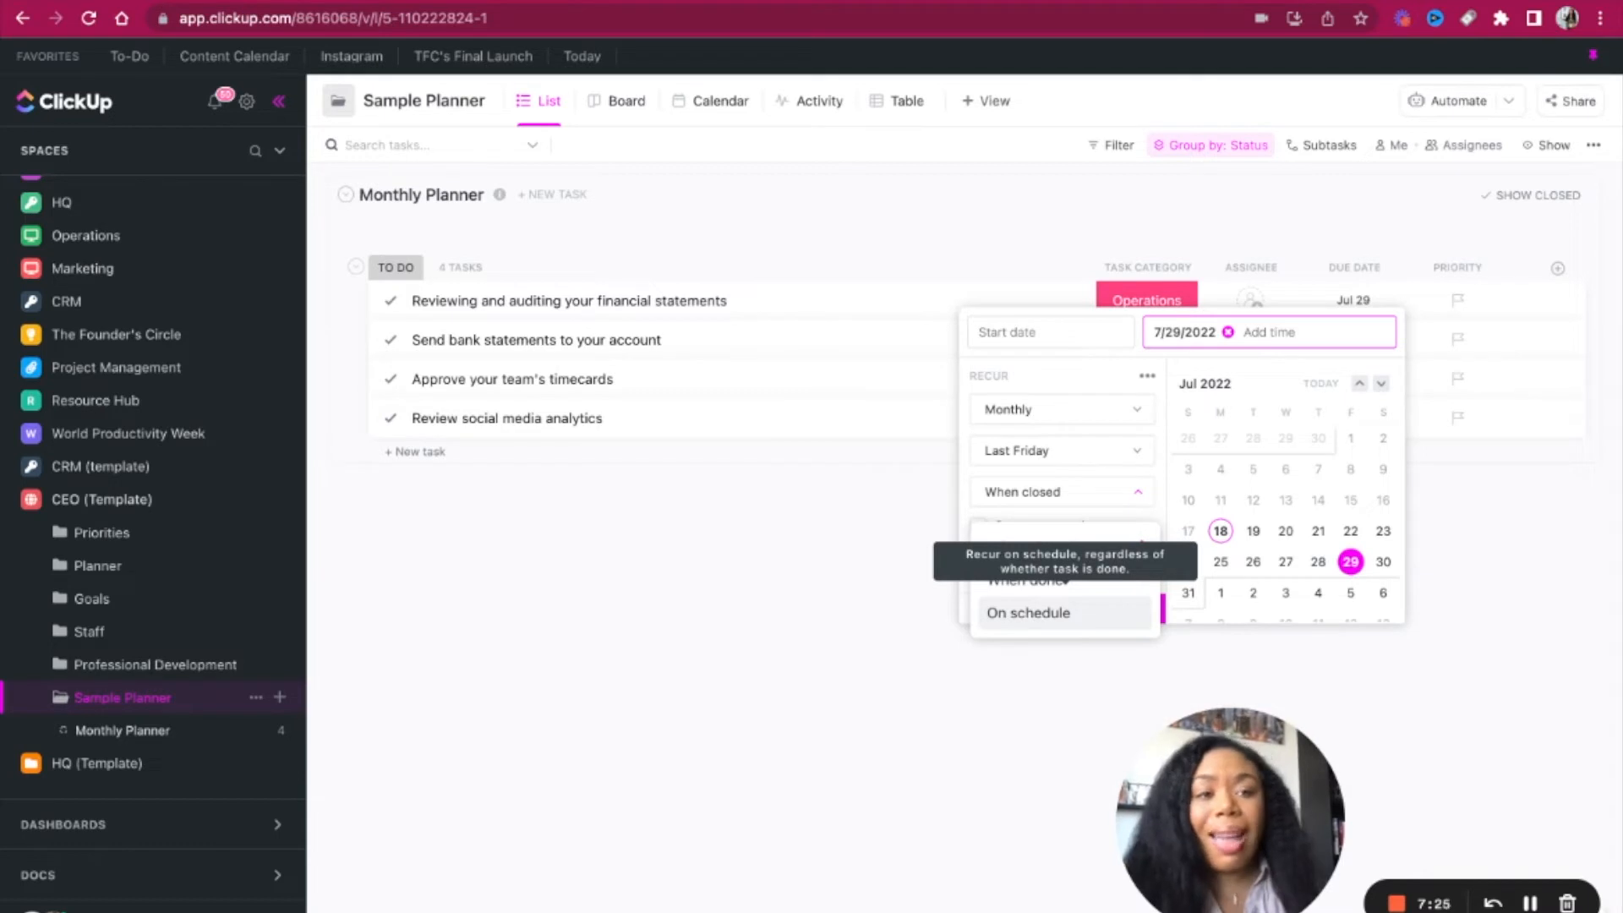
pyautogui.click(1048, 613)
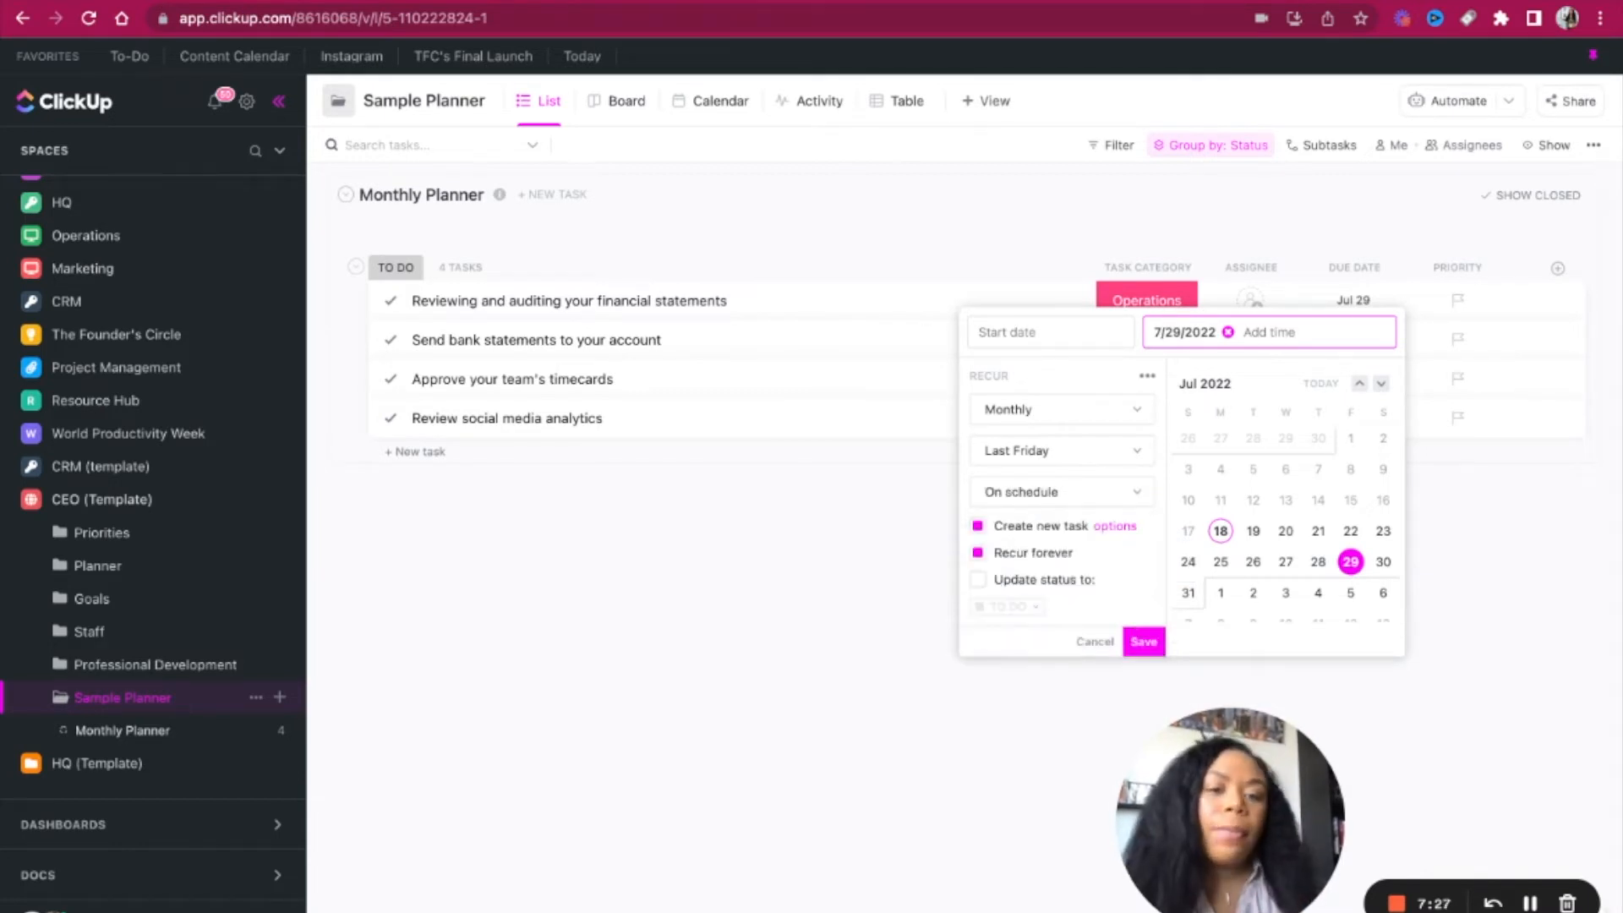
pyautogui.click(1144, 642)
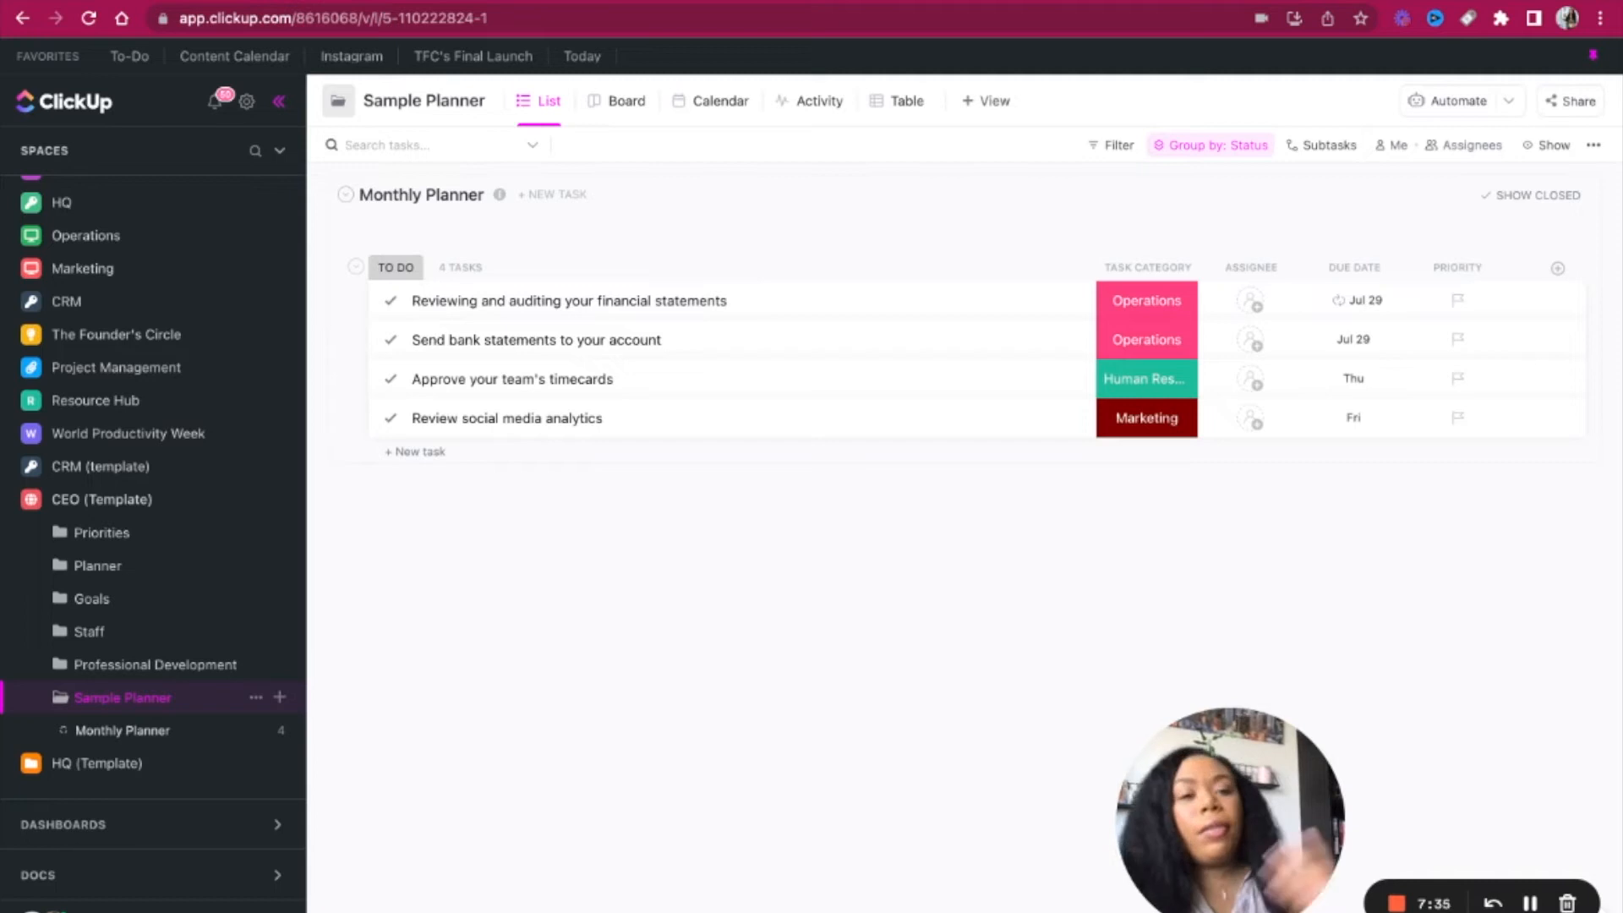
# Step: Add a Progress (Auto) column named Progress to the Sample Planner list
pyautogui.click(1557, 268)
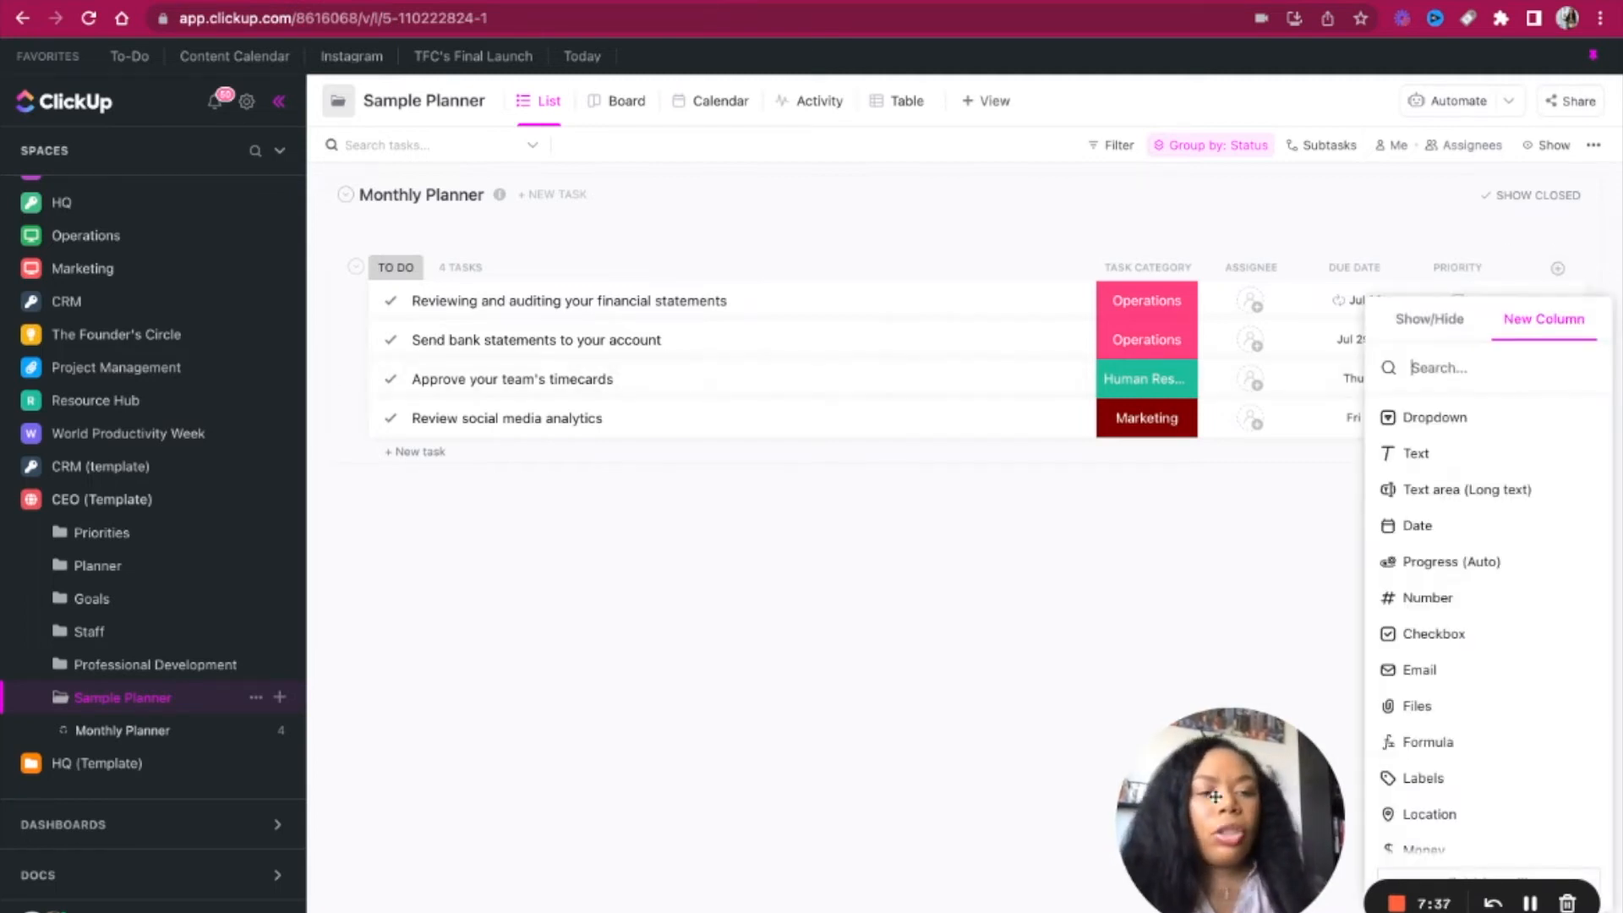
pyautogui.moveTo(1246, 797); pyautogui.dragTo(646, 798)
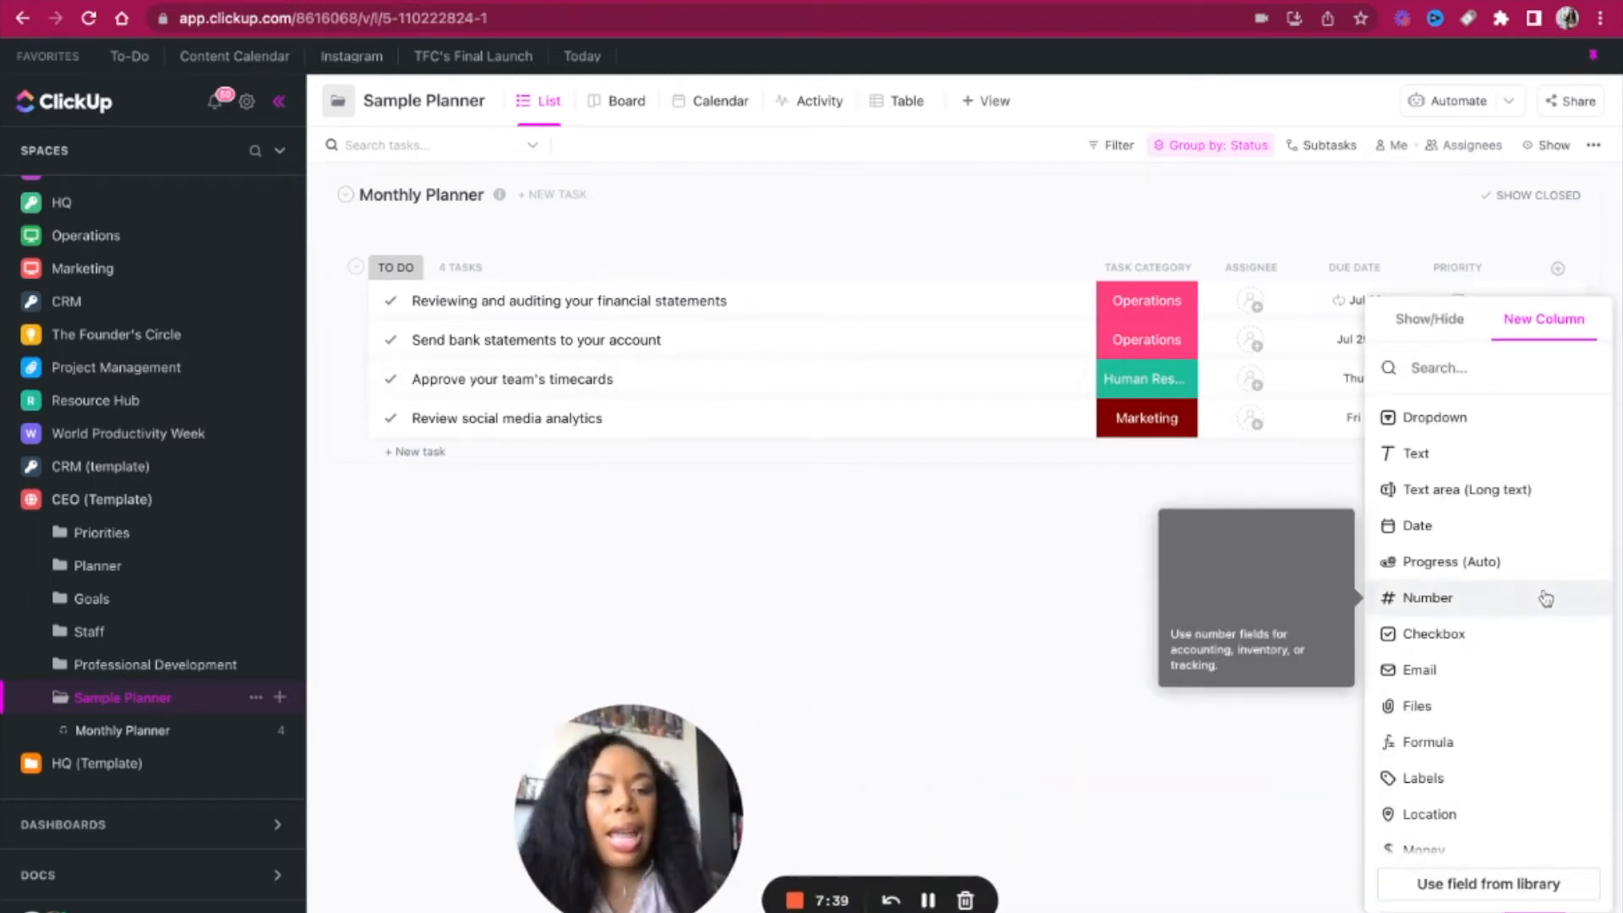
pyautogui.click(1512, 575)
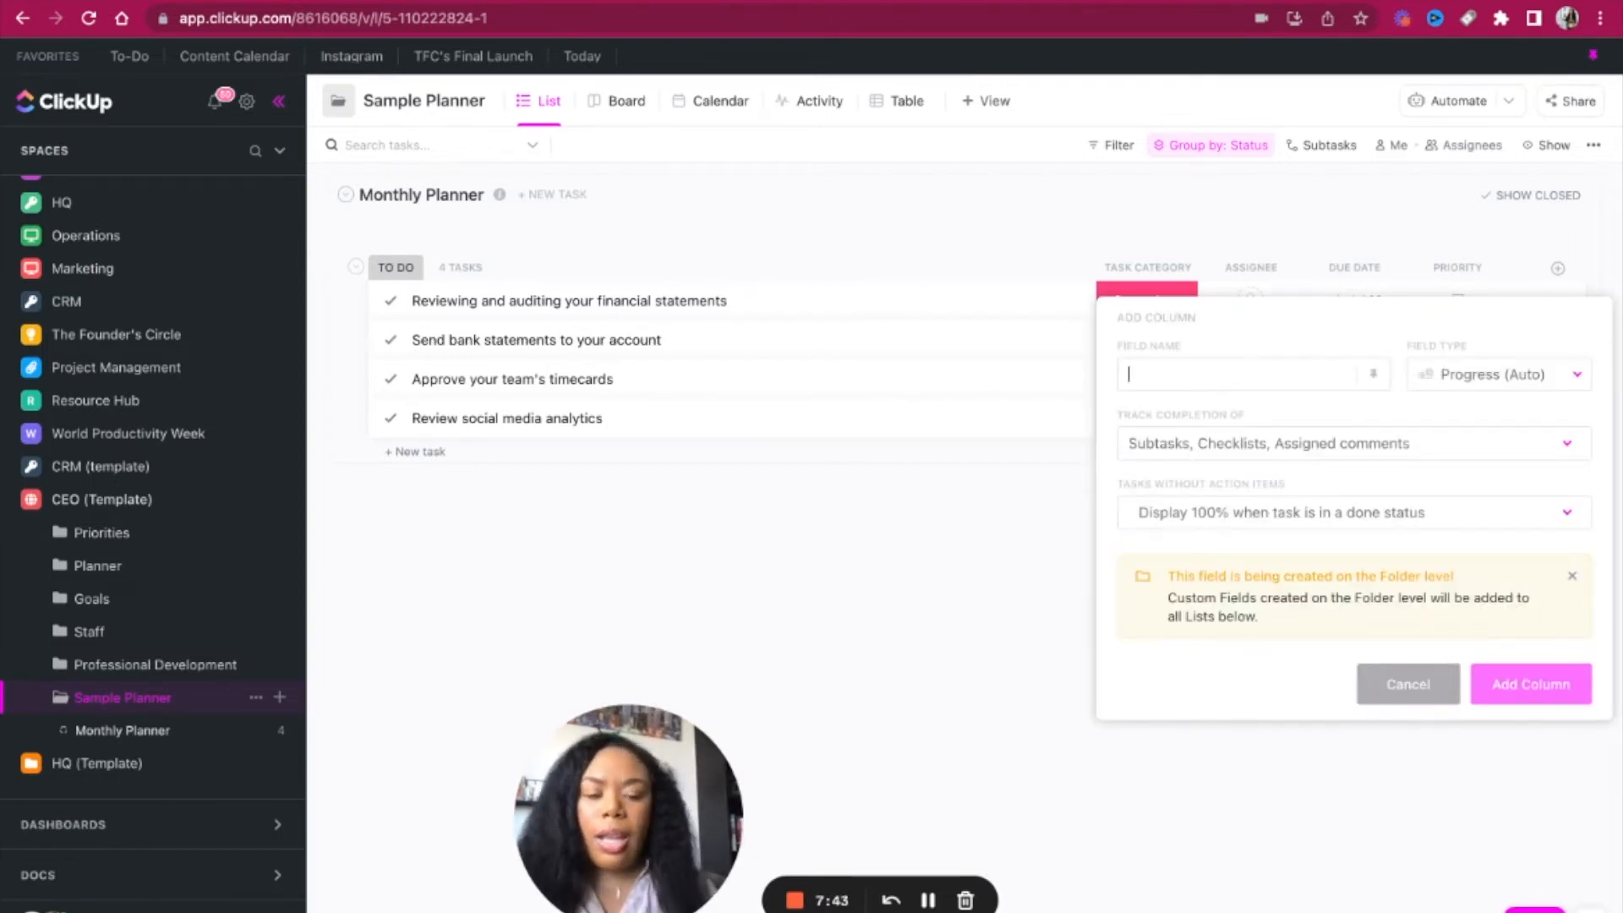
pyautogui.write('Progress')
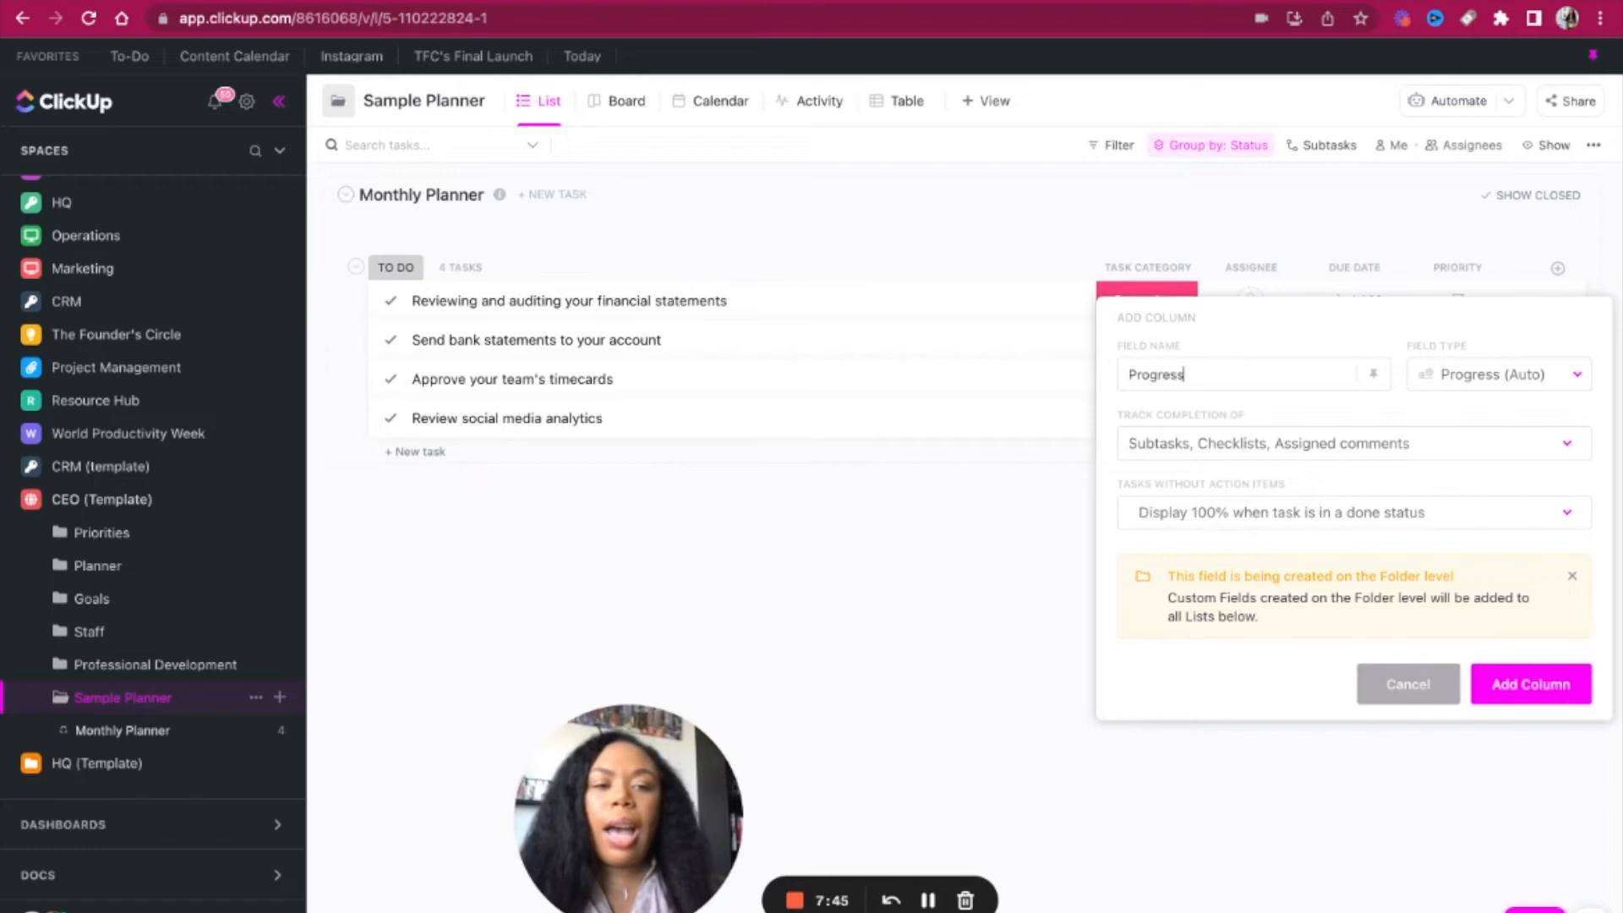
pyautogui.click(1552, 693)
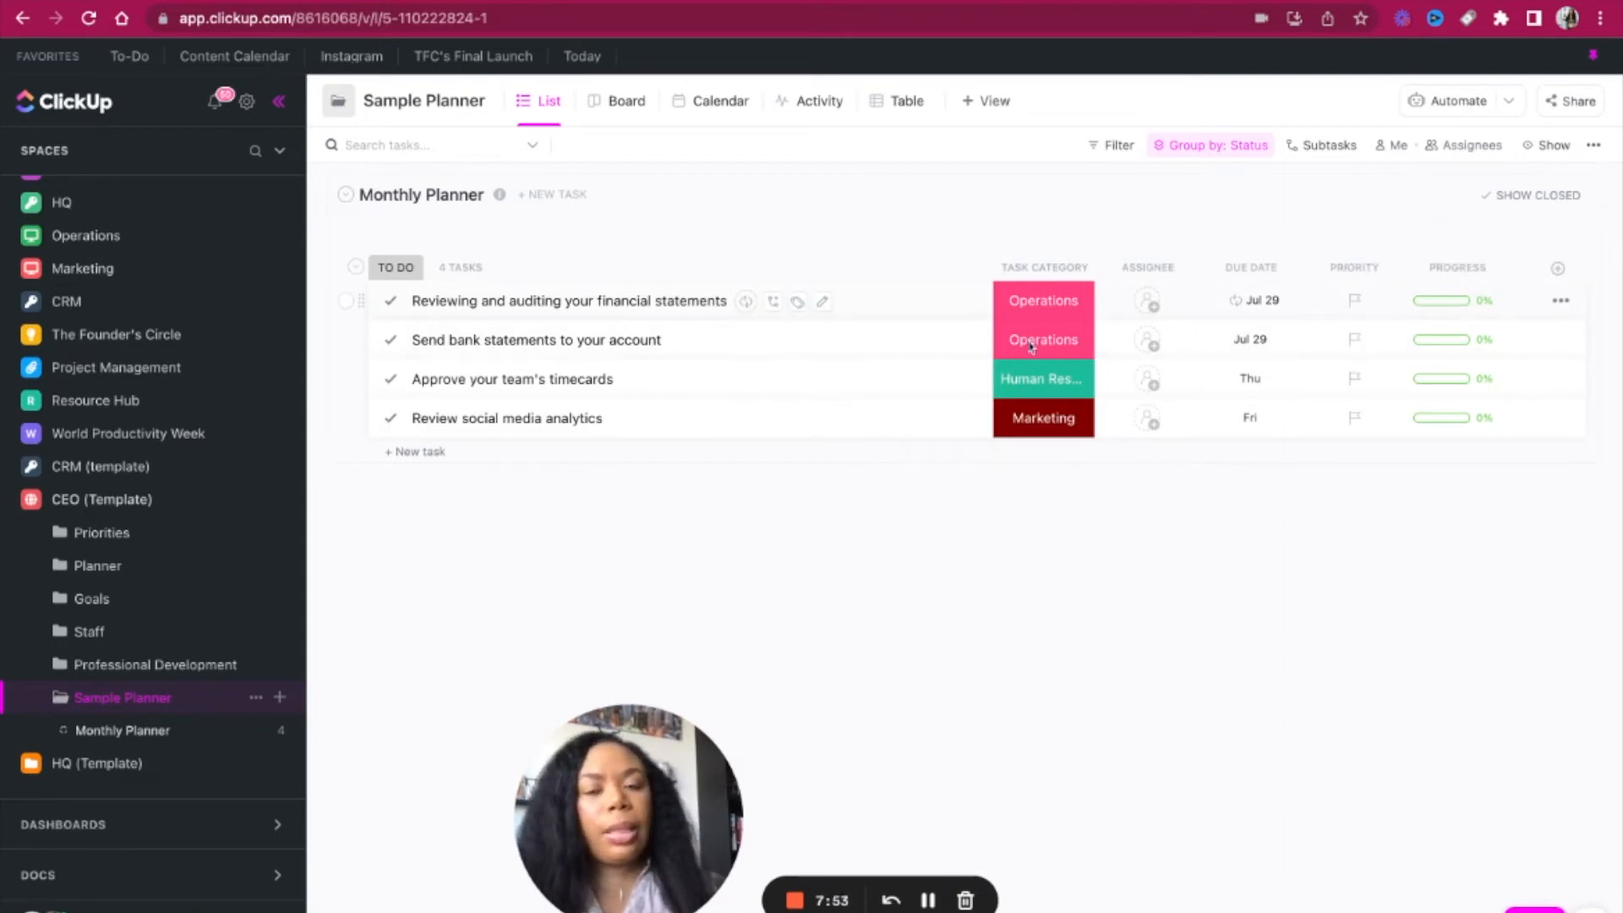
pyautogui.moveTo(673, 750); pyautogui.dragTo(1299, 744)
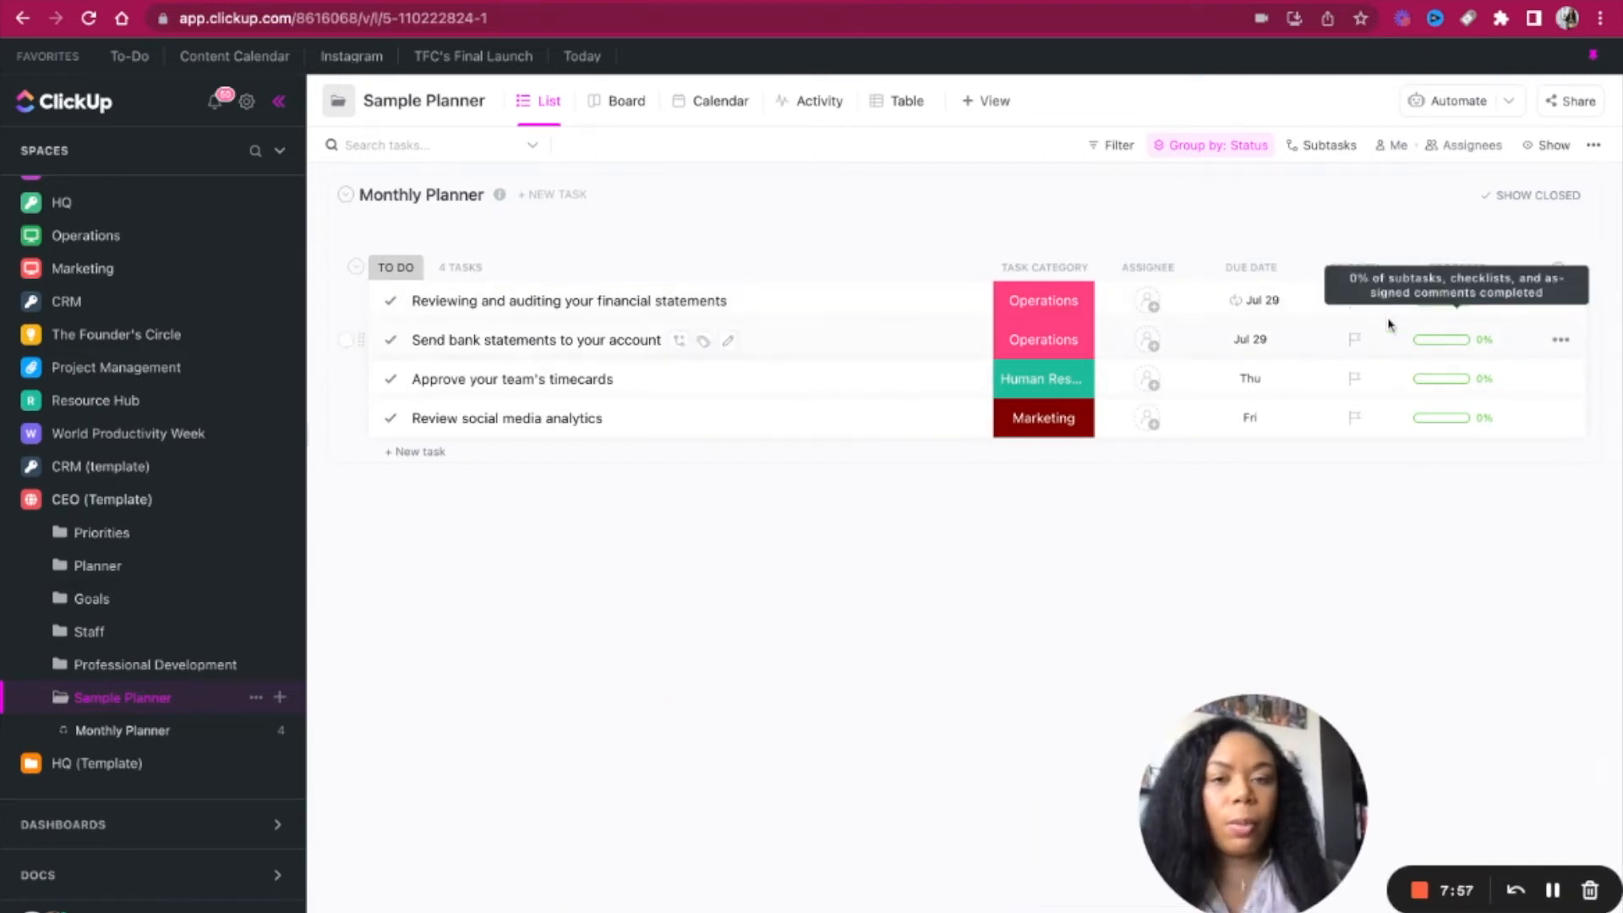
# Step: Open the Reviewing and auditing your financial statements task and add the subtask "Downloading Paypal Reports"
pyautogui.click(583, 301)
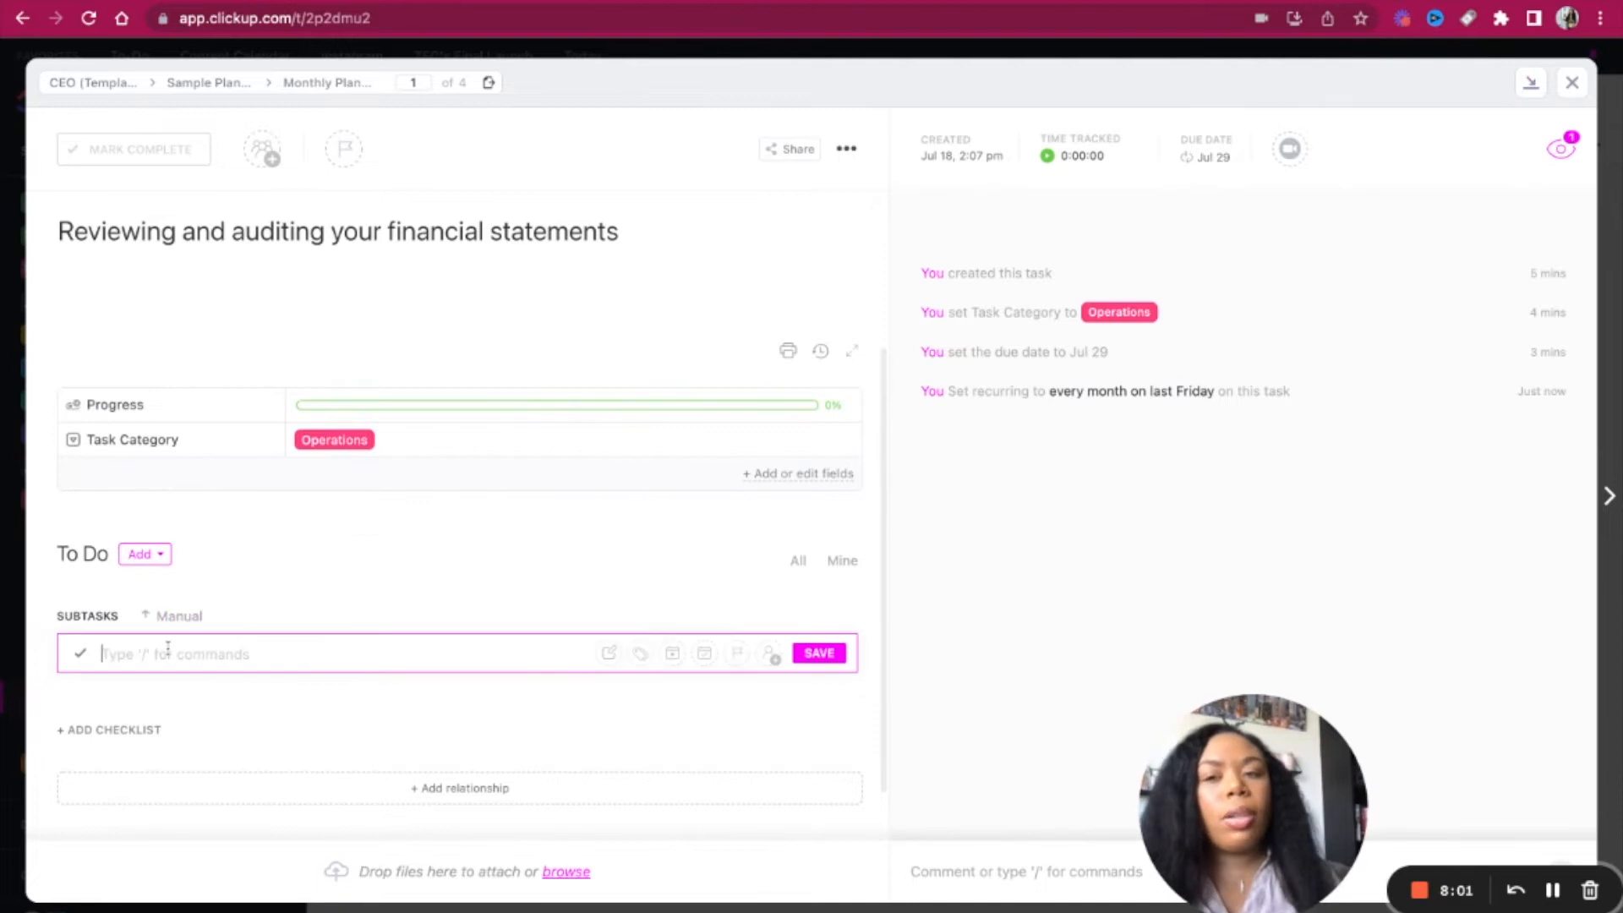
pyautogui.click(166, 650)
pyautogui.write('D')
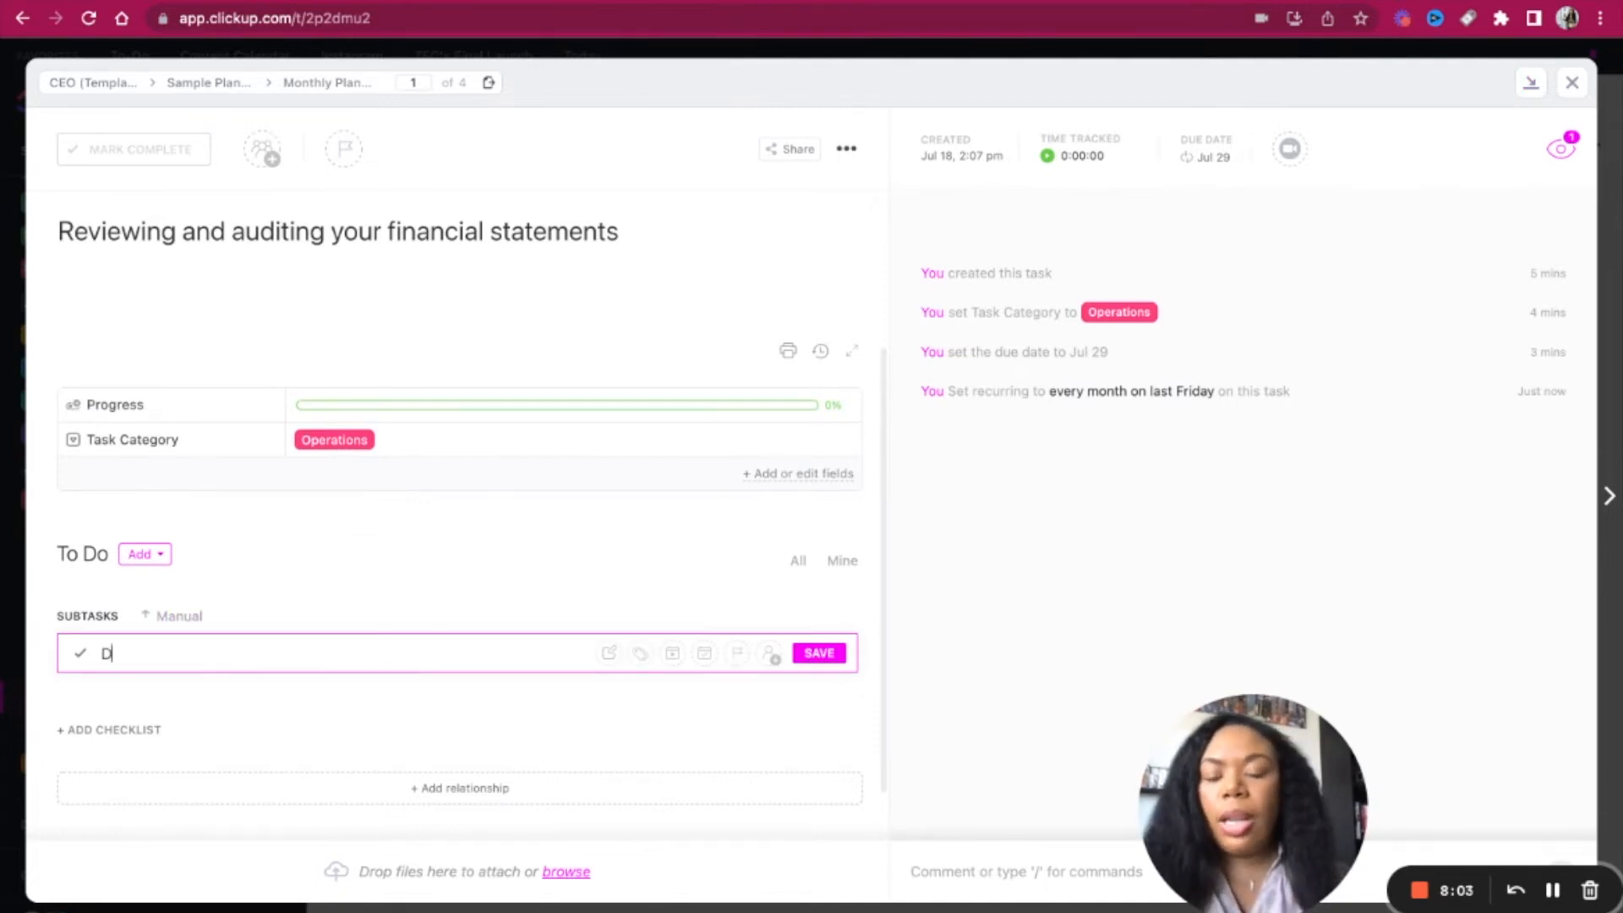
pyautogui.write('ownloading Paypal ')
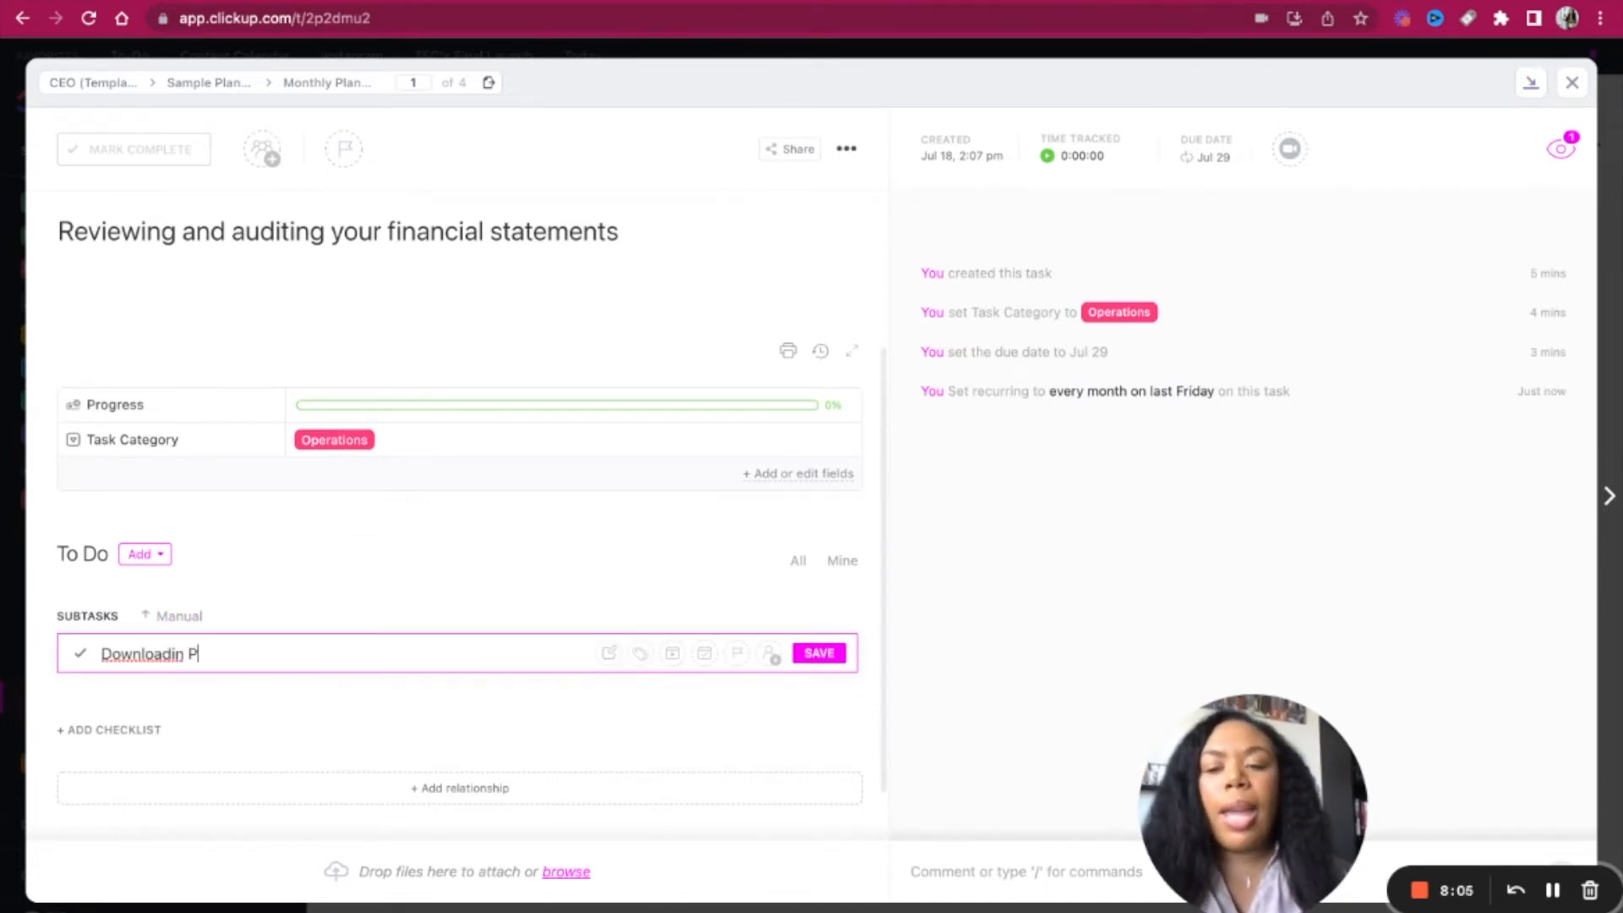
pyautogui.write('Reports')
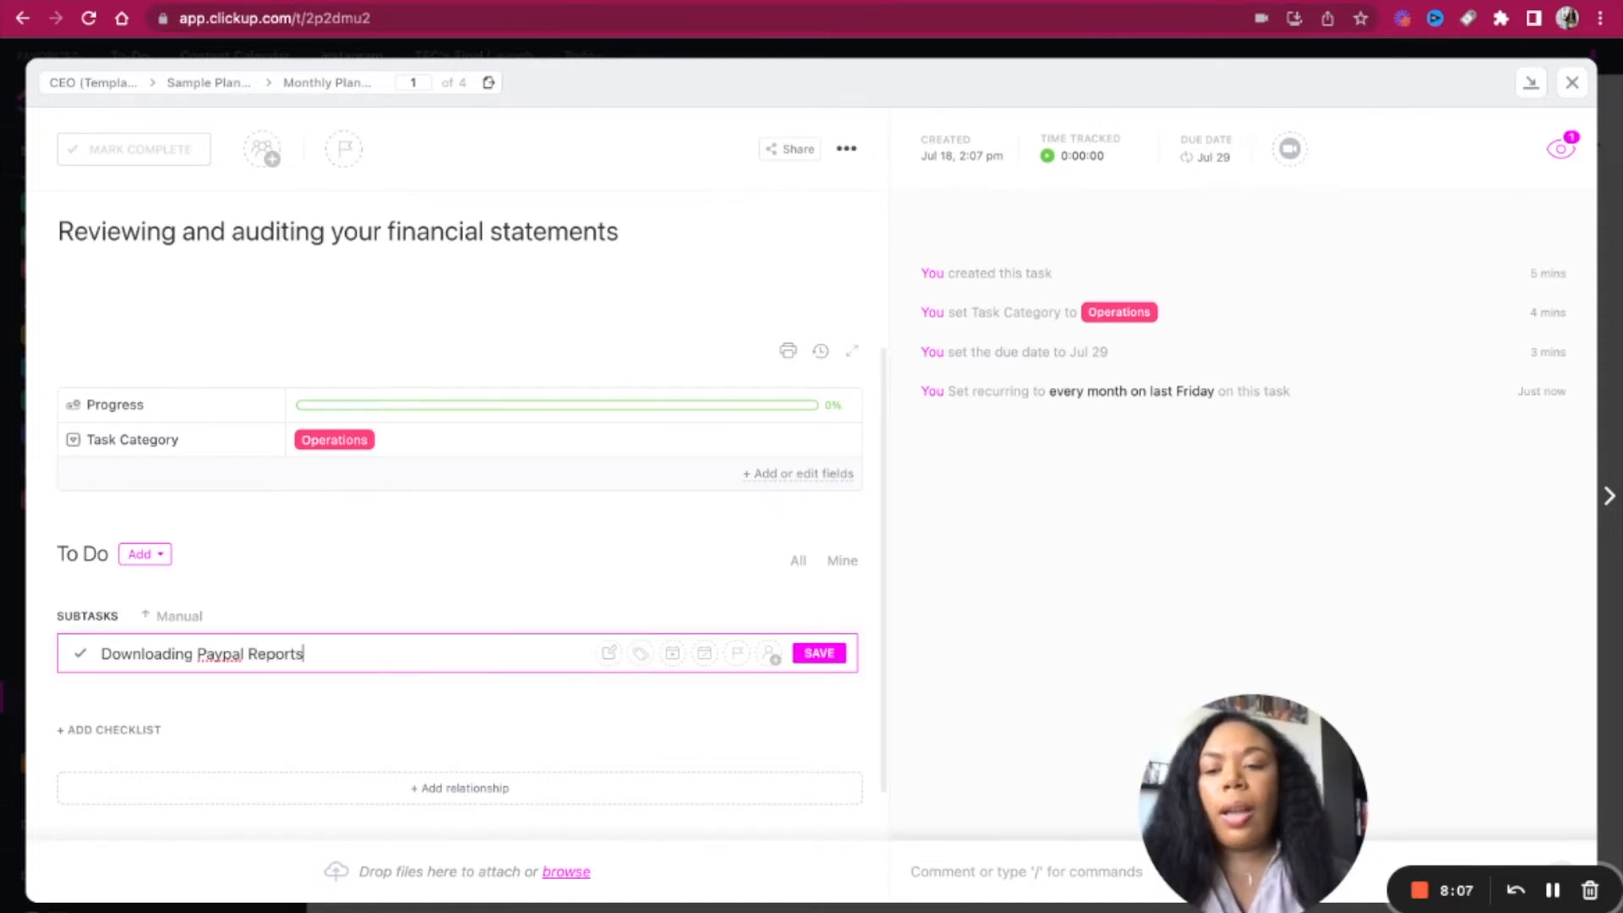
pyautogui.press('Return')
# Step: Add a second subtask named "Identifying if there are any discrepencies"
pyautogui.write('Identi')
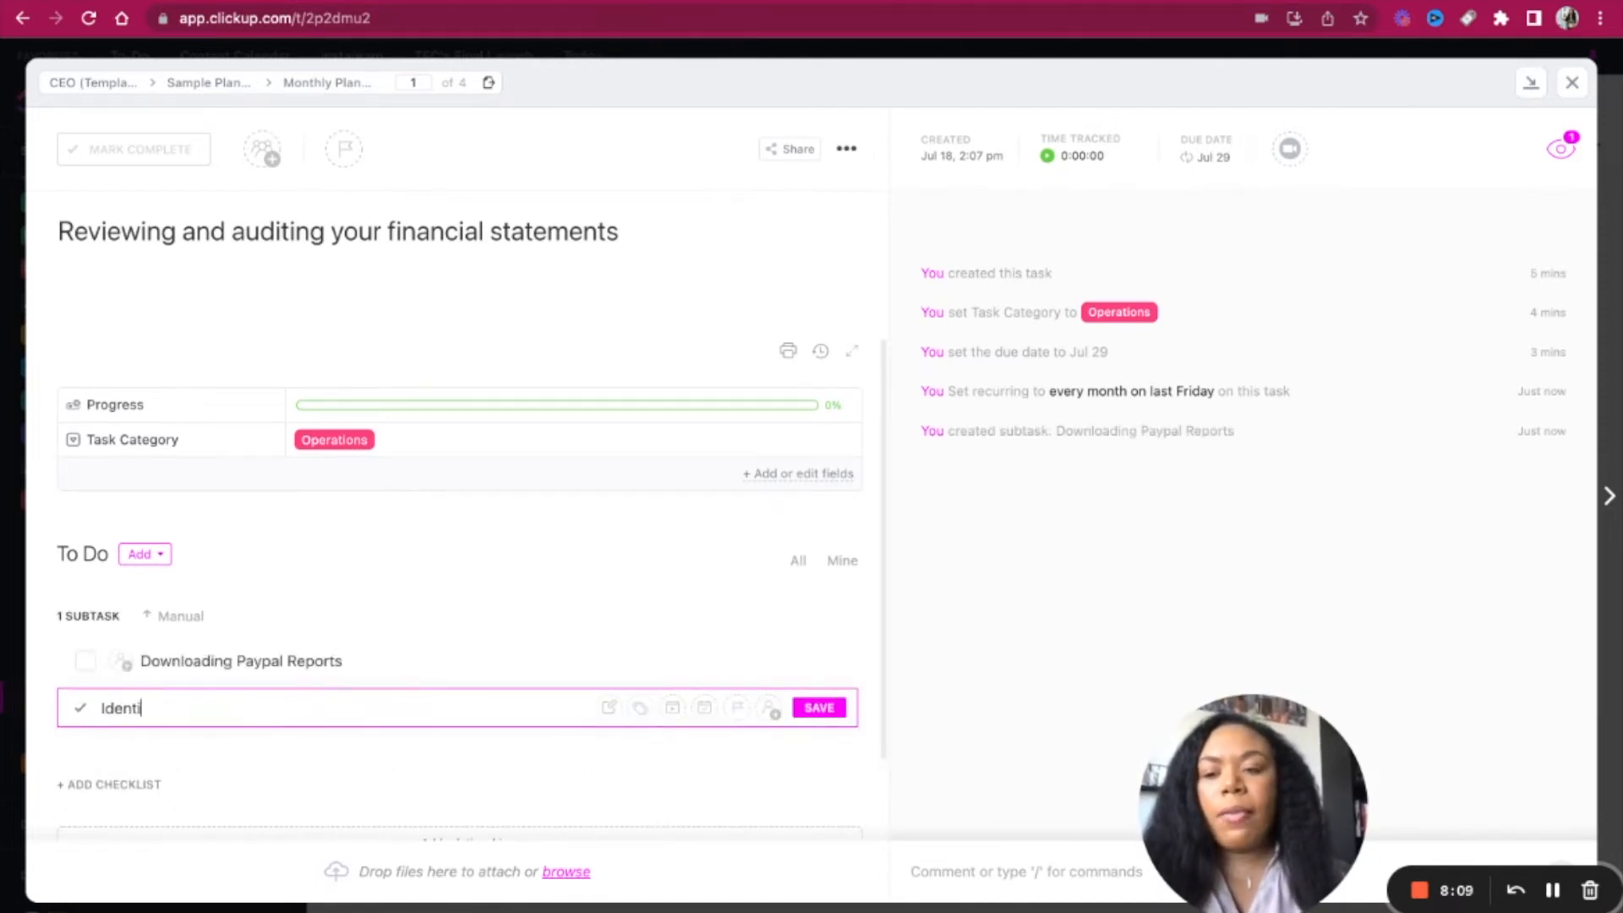
pyautogui.write('fying if there')
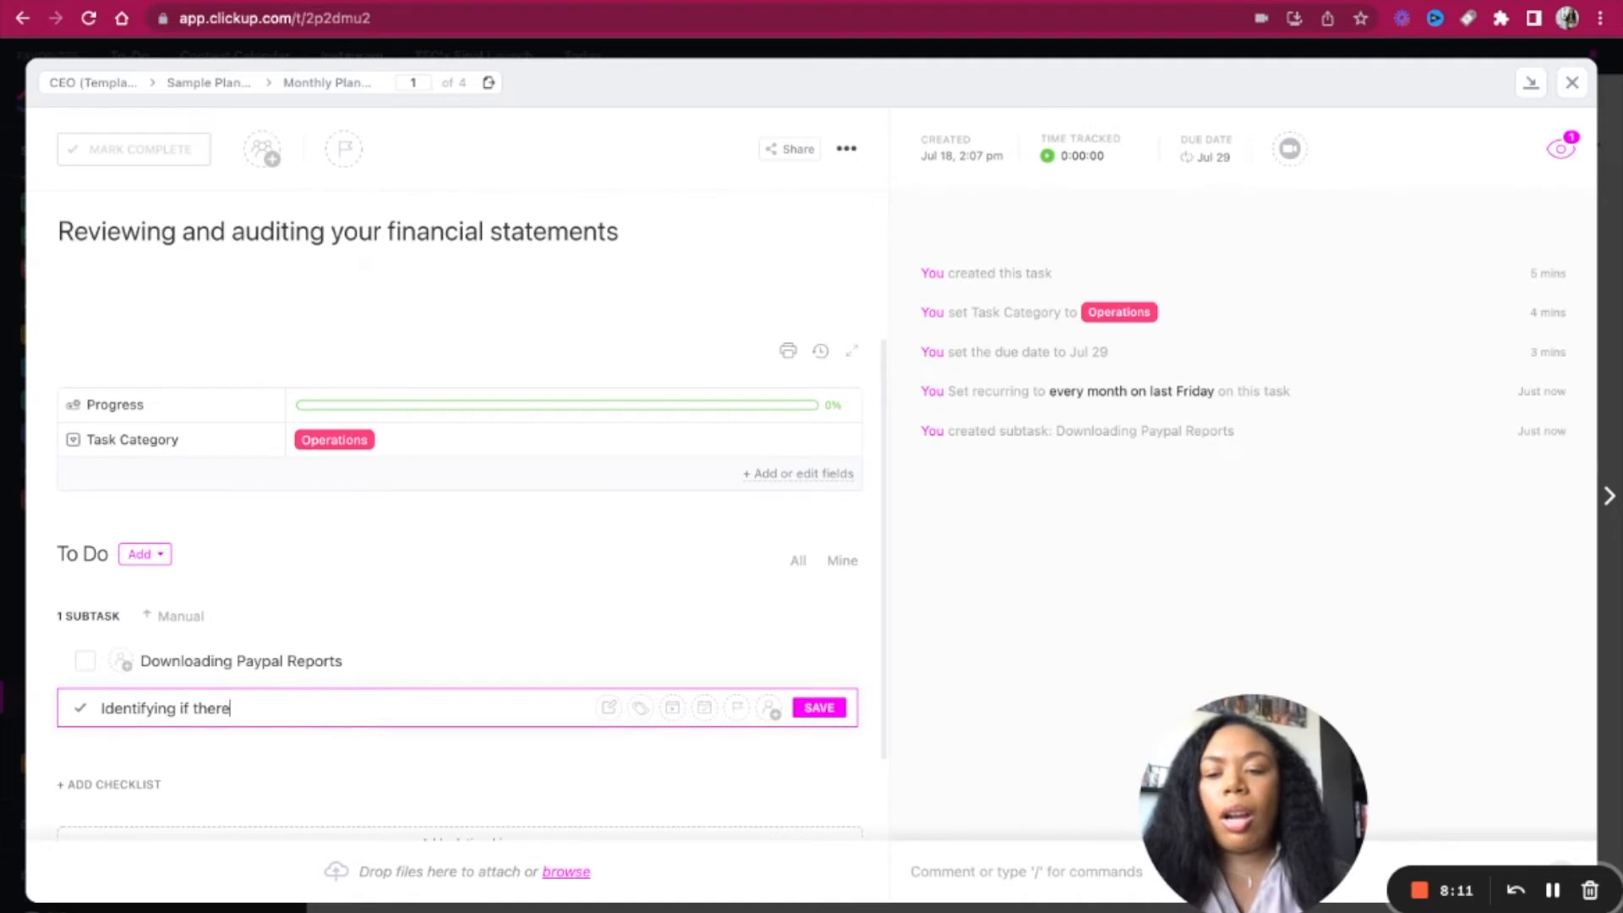
pyautogui.write(' are any discrpenc')
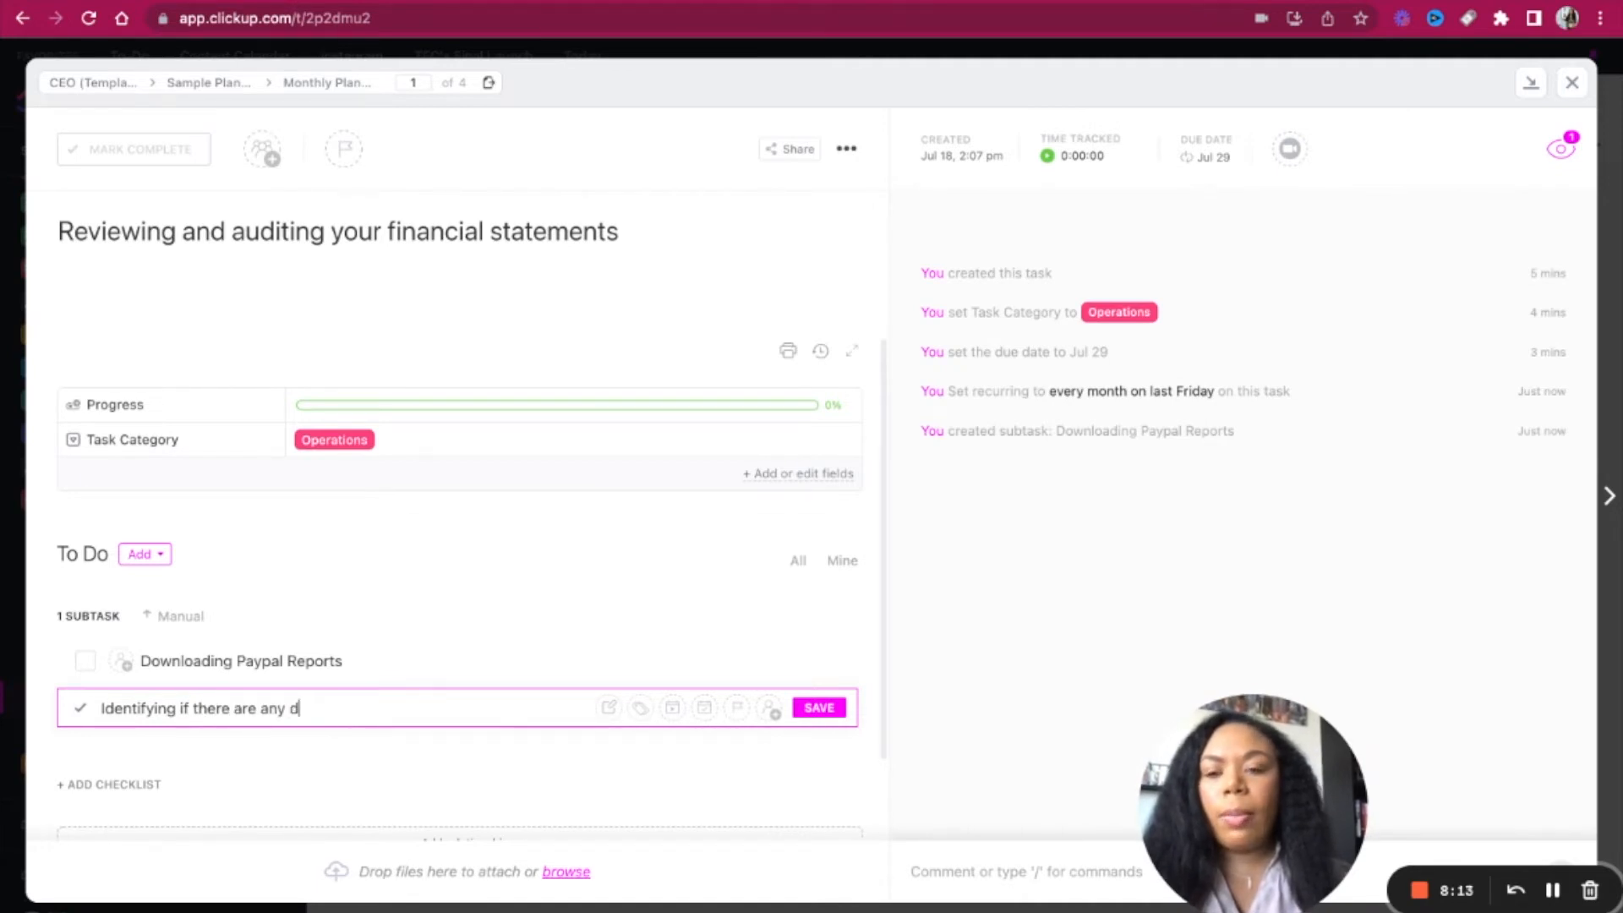
pyautogui.press('BackSpace')
pyautogui.press('BackSpace')
pyautogui.press('BackSpace')
pyautogui.press('BackSpace')
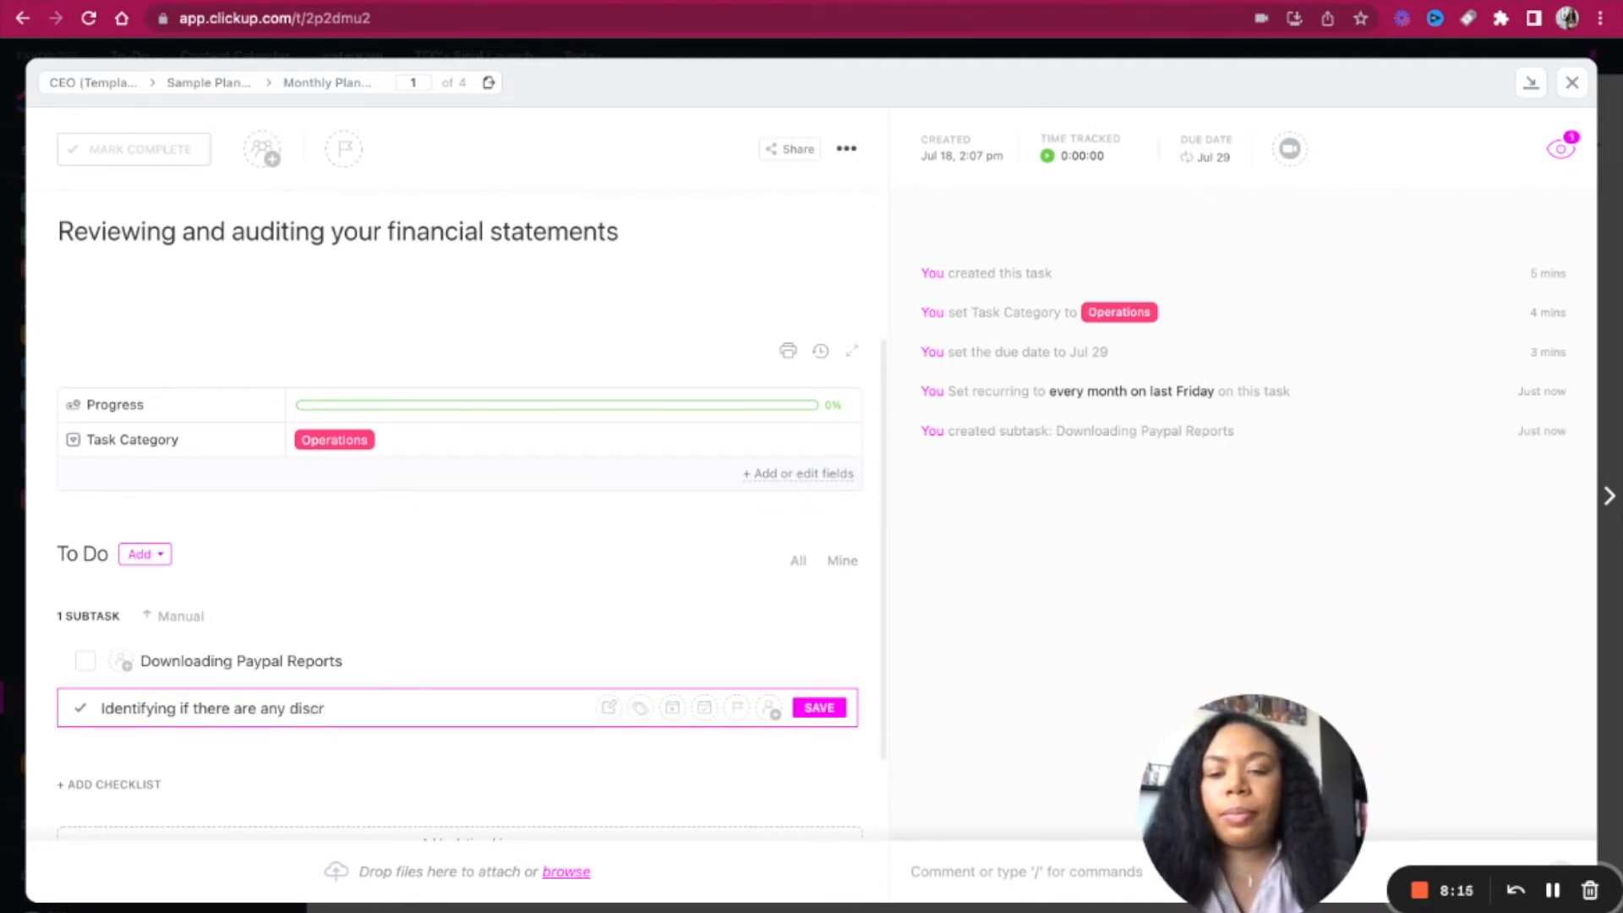
pyautogui.write('epencies')
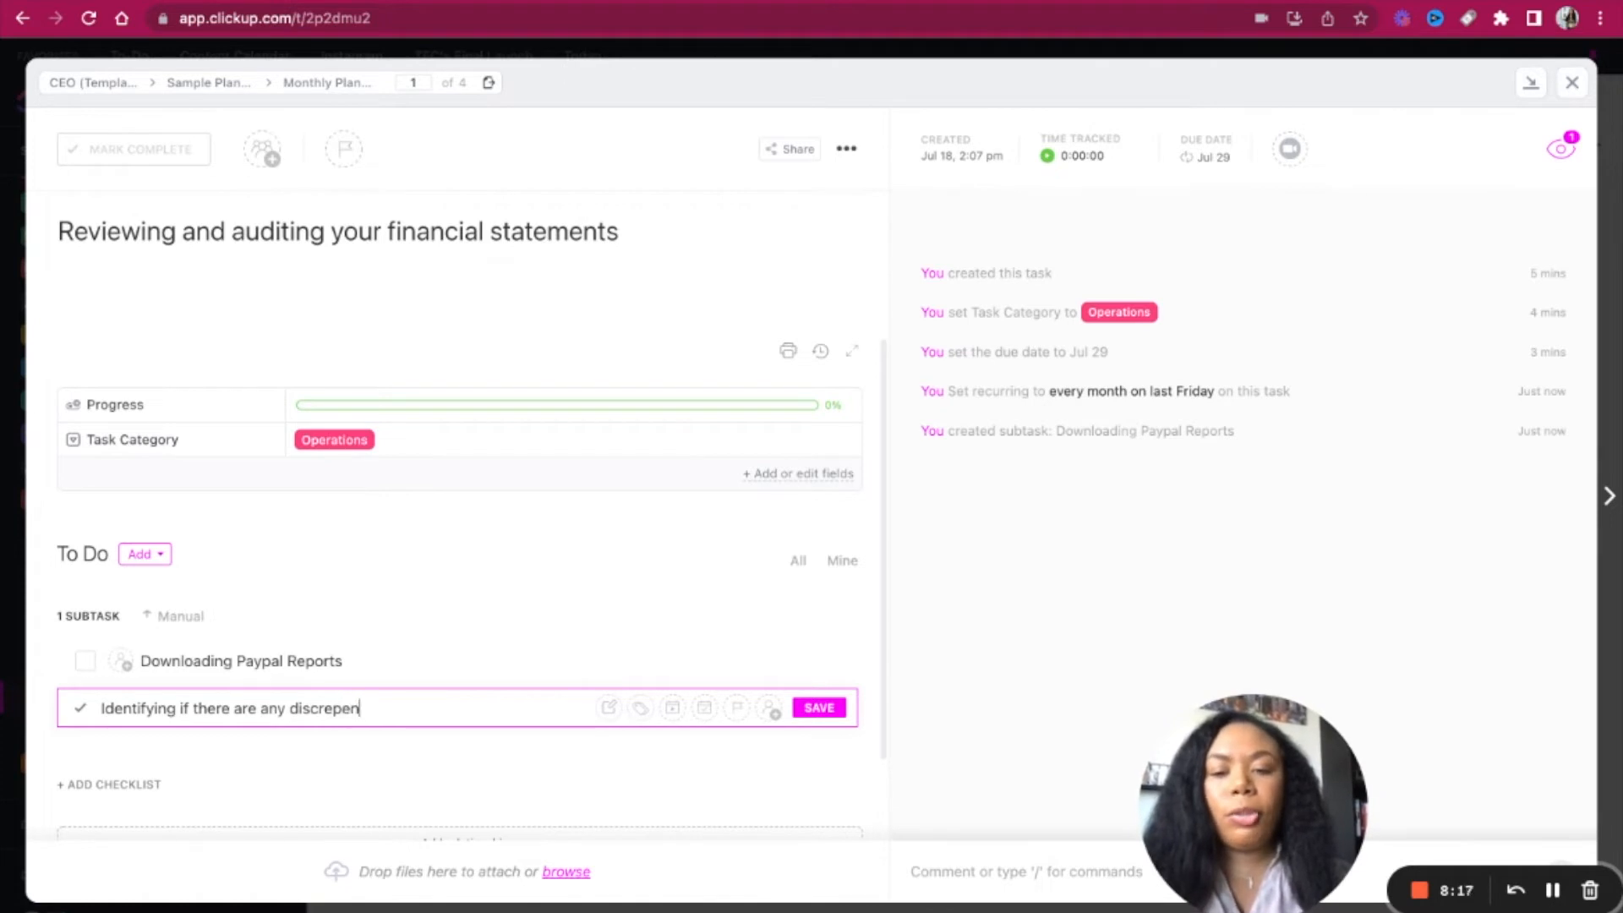
pyautogui.press('Return')
# Step: Add a third subtask named "Upload to Google Drive" and close the task
pyautogui.write('Ema')
pyautogui.press('BackSpace')
pyautogui.press('BackSpace')
pyautogui.press('BackSpace')
pyautogui.write('Upload to ')
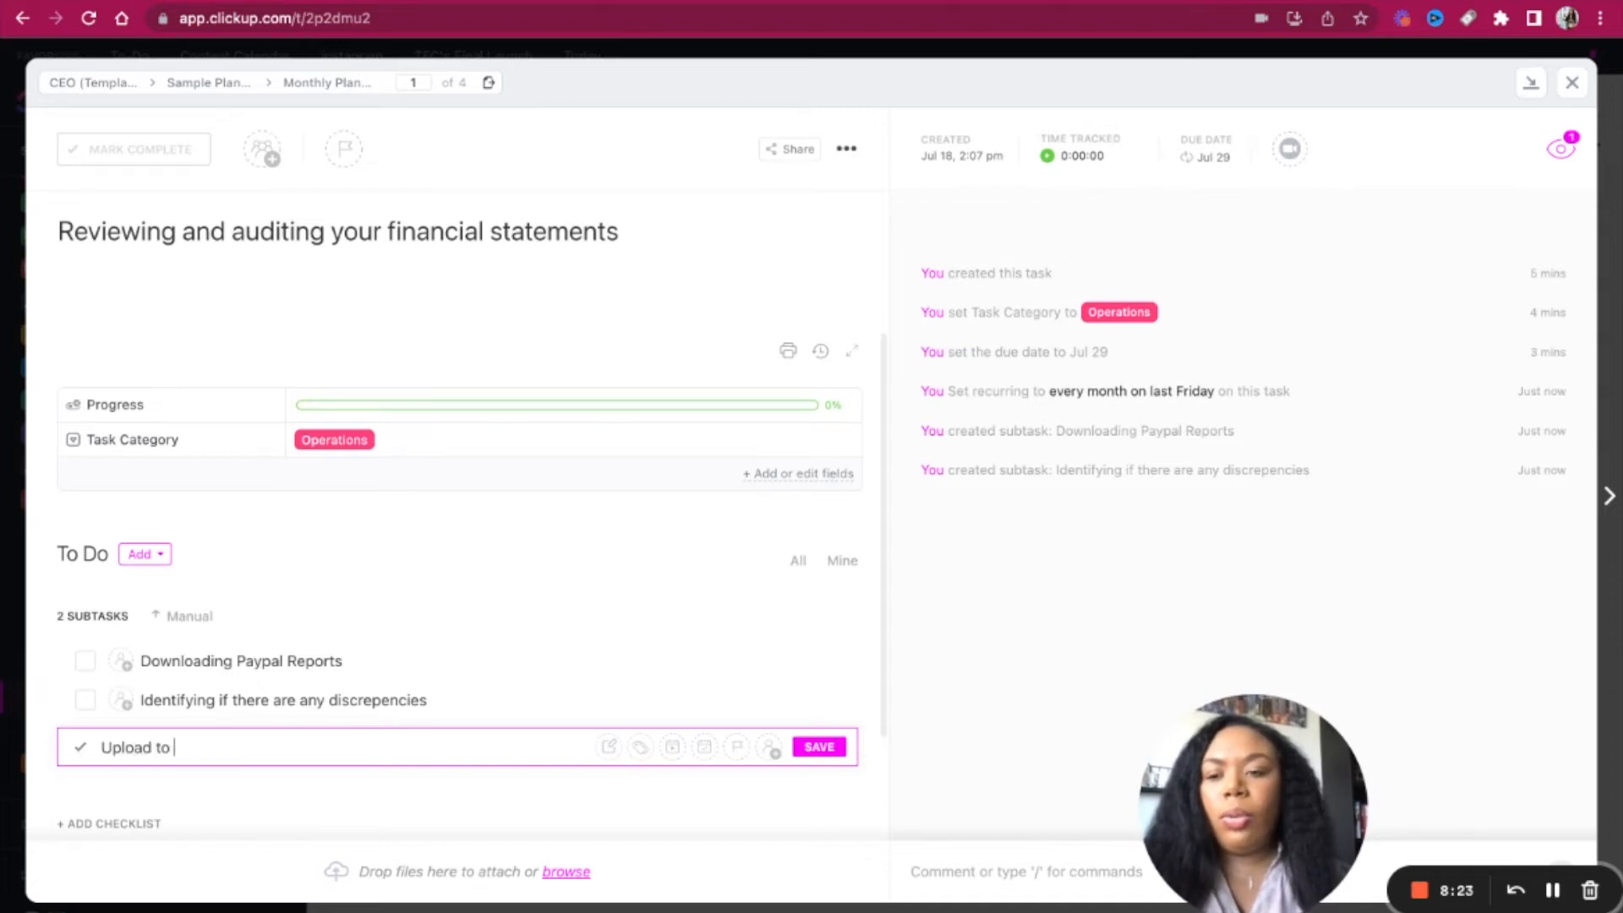
pyautogui.write('Google Driv')
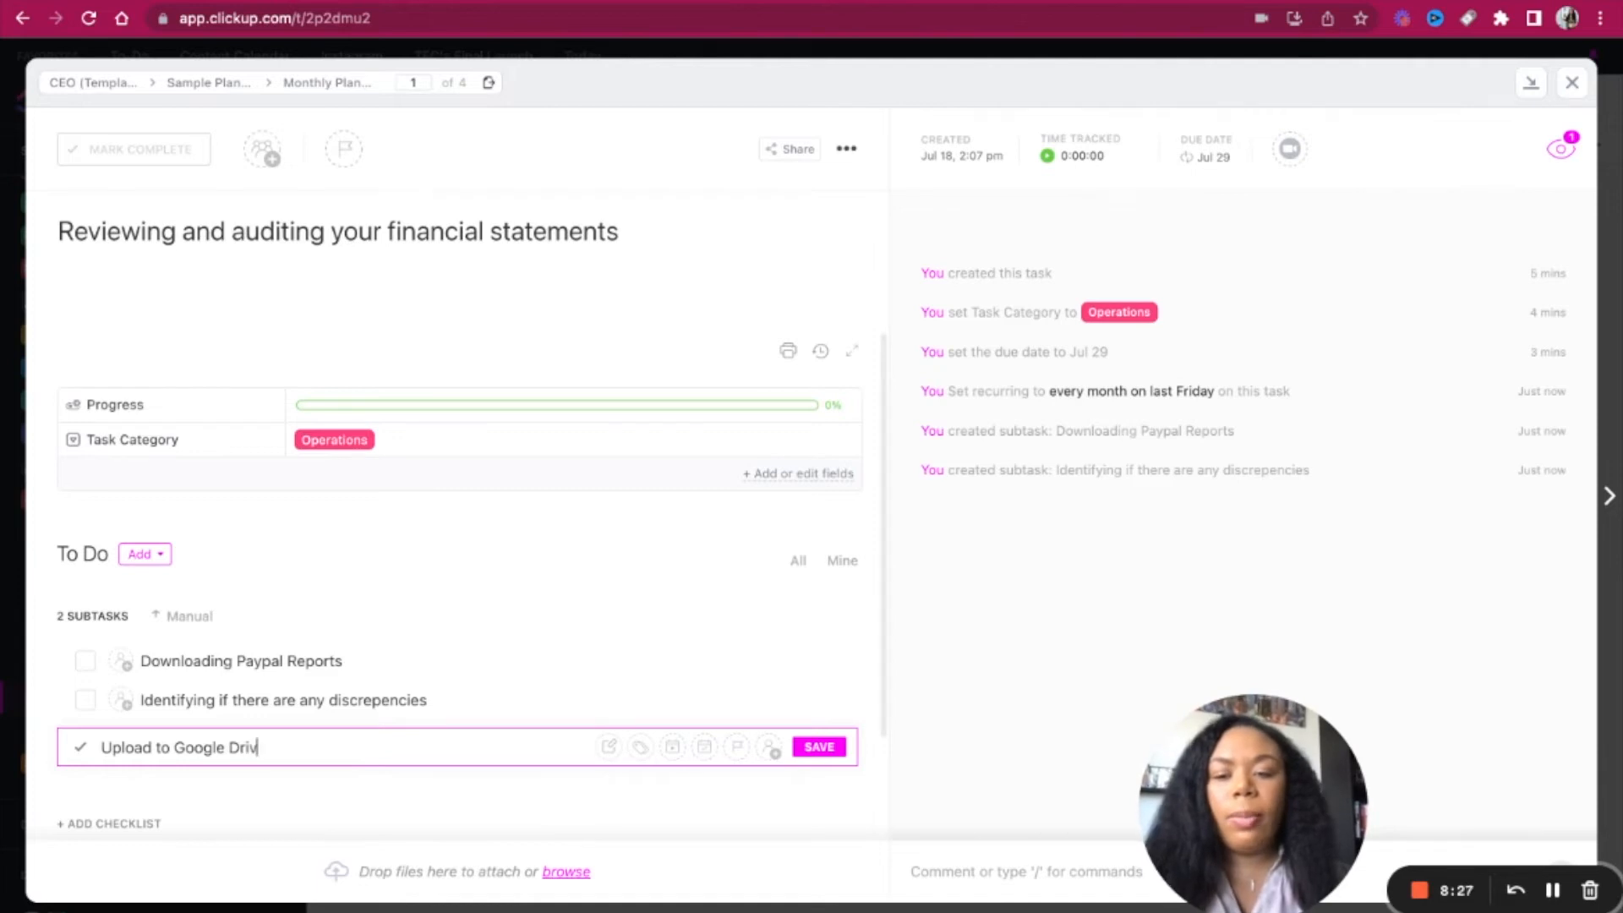
pyautogui.write('e')
pyautogui.press('Return')
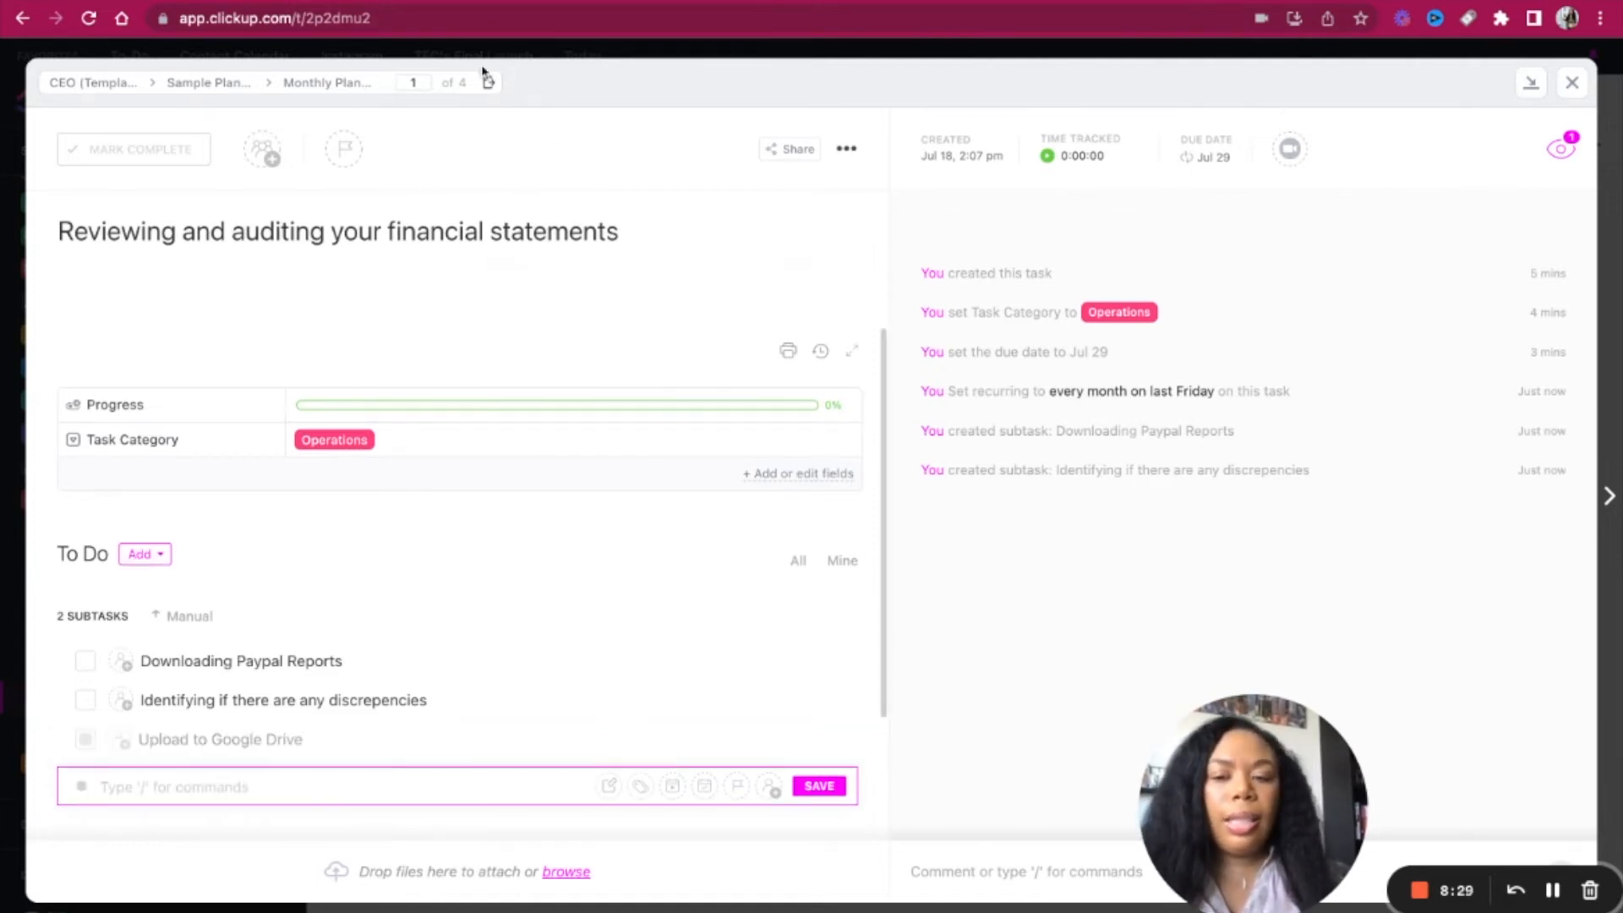
pyautogui.click(529, 51)
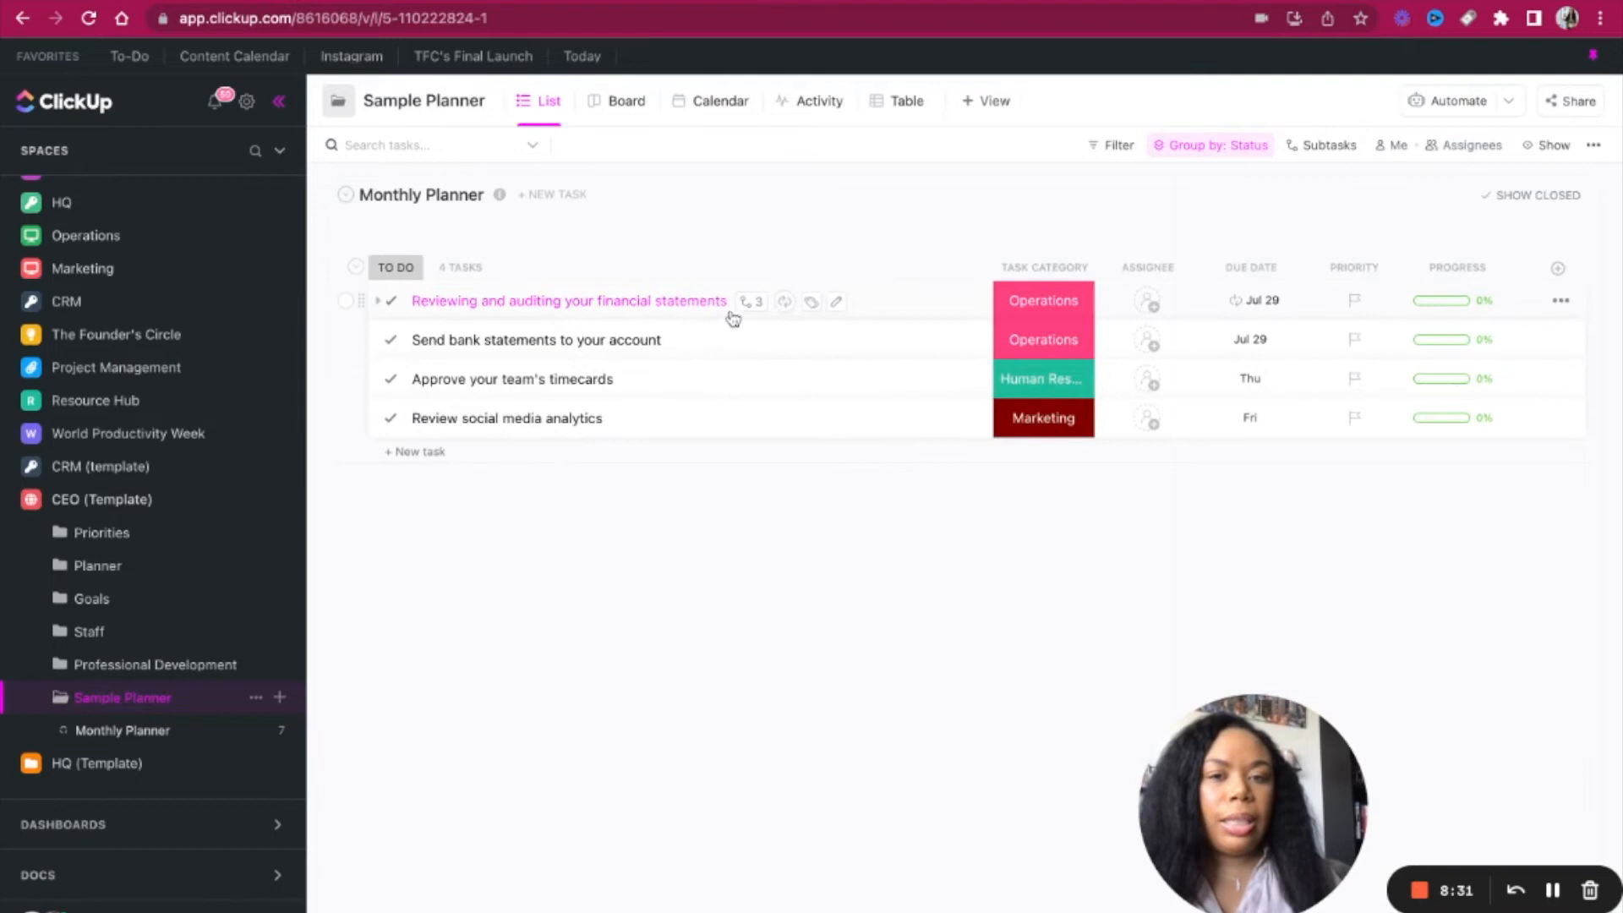
# Step: Complete the Downloading Paypal Reports and Identifying discrepencies subtasks of the financial statements task, and return to the list
pyautogui.click(633, 302)
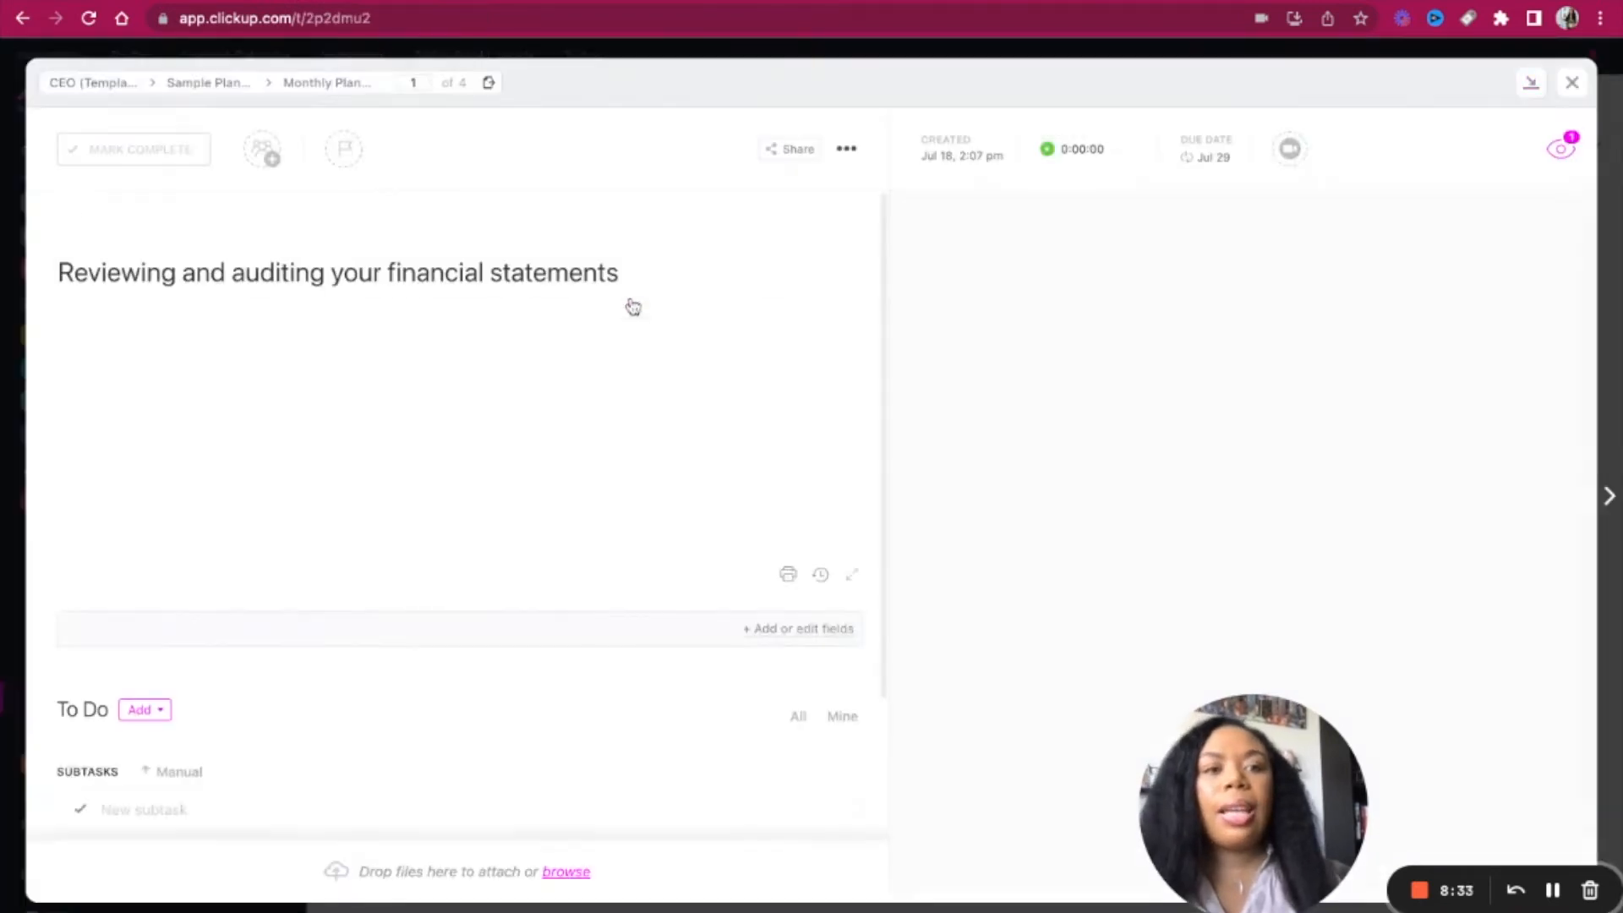
pyautogui.click(85, 651)
pyautogui.click(86, 691)
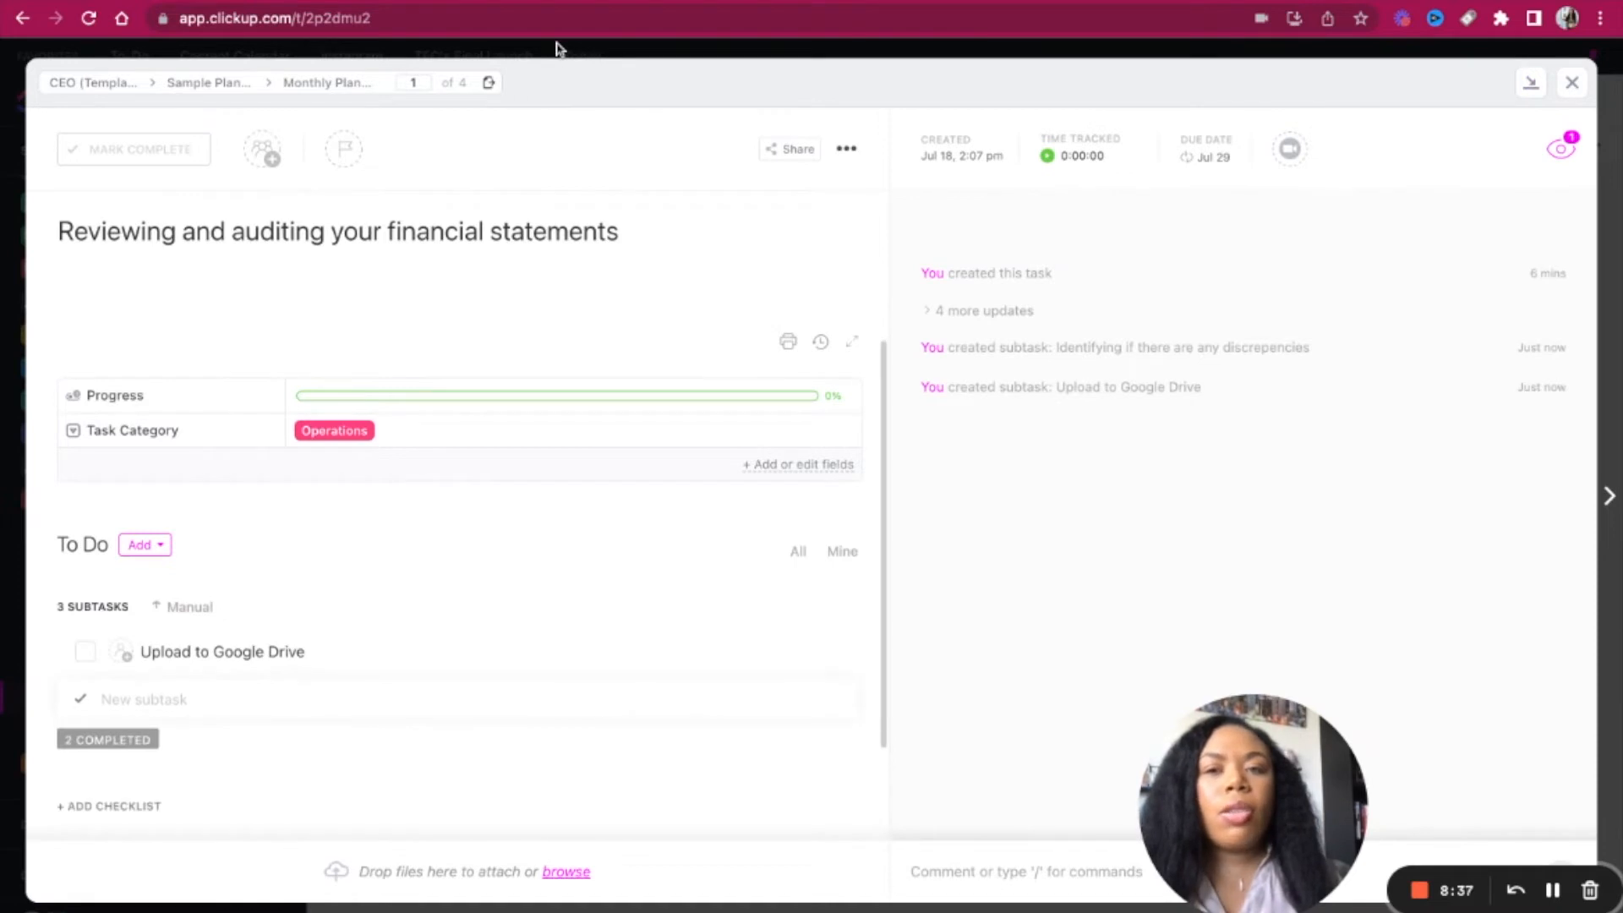
pyautogui.click(557, 48)
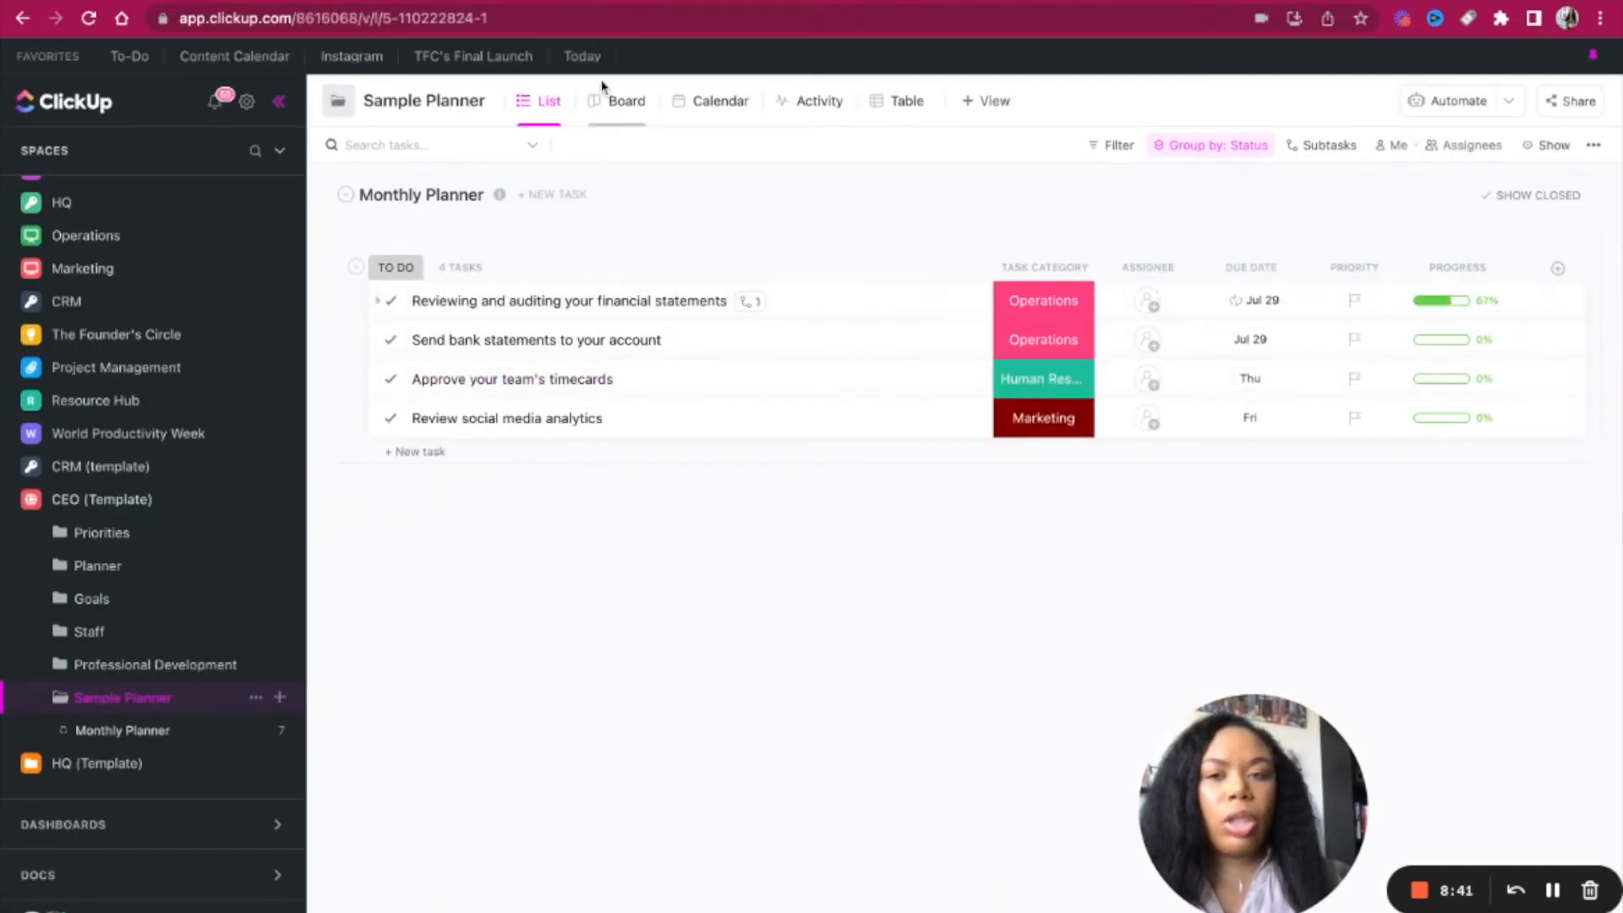
pyautogui.click(551, 310)
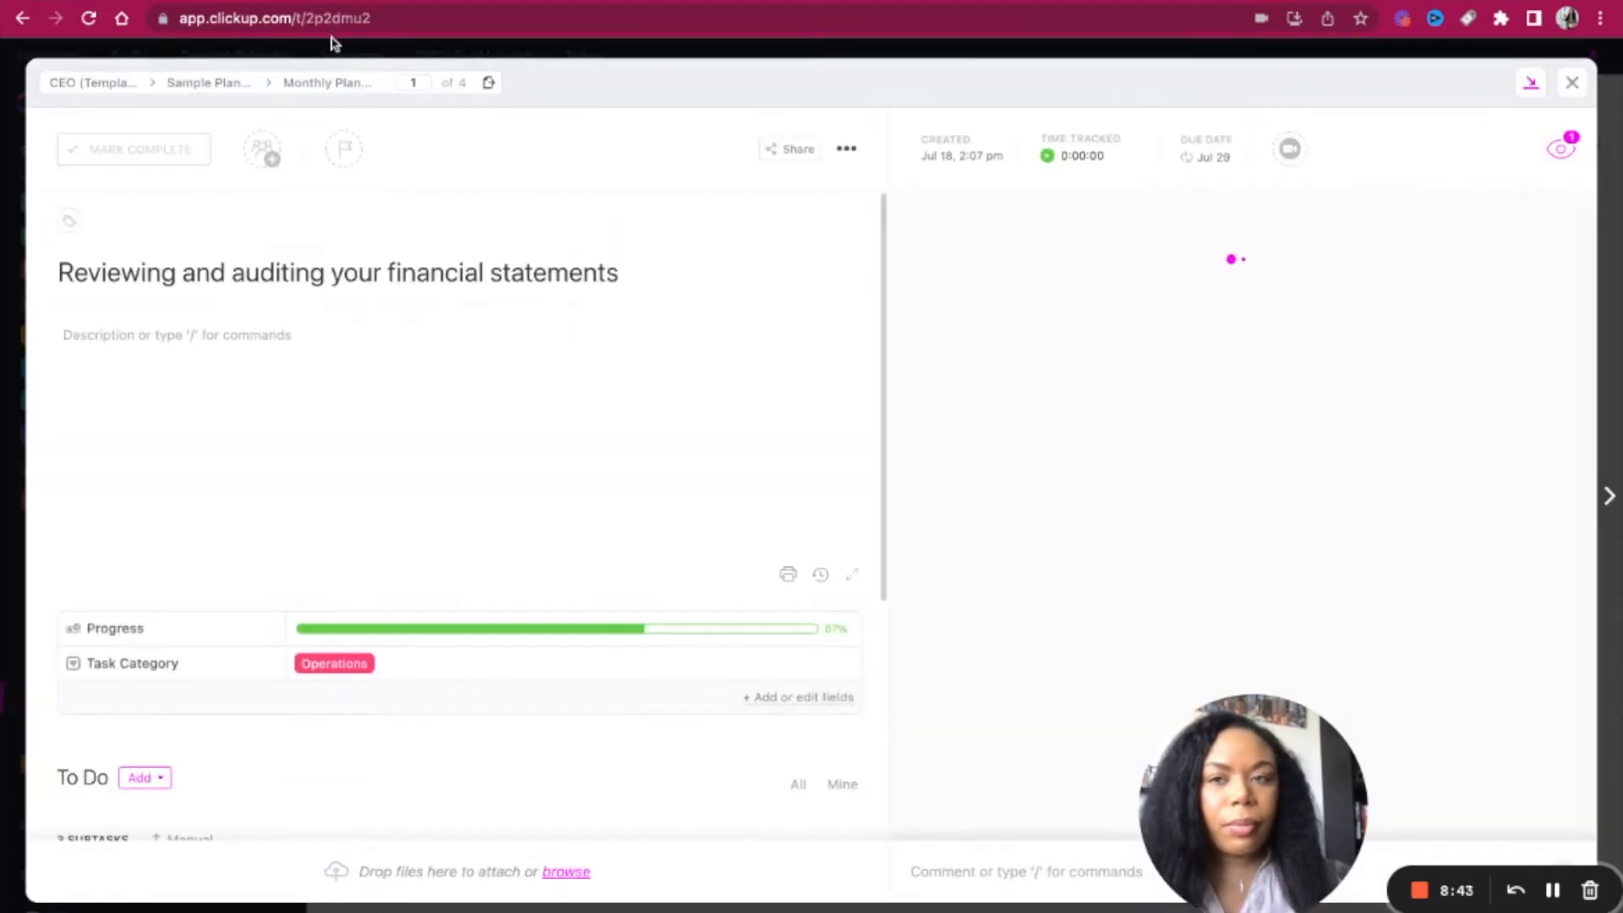
pyautogui.click(333, 43)
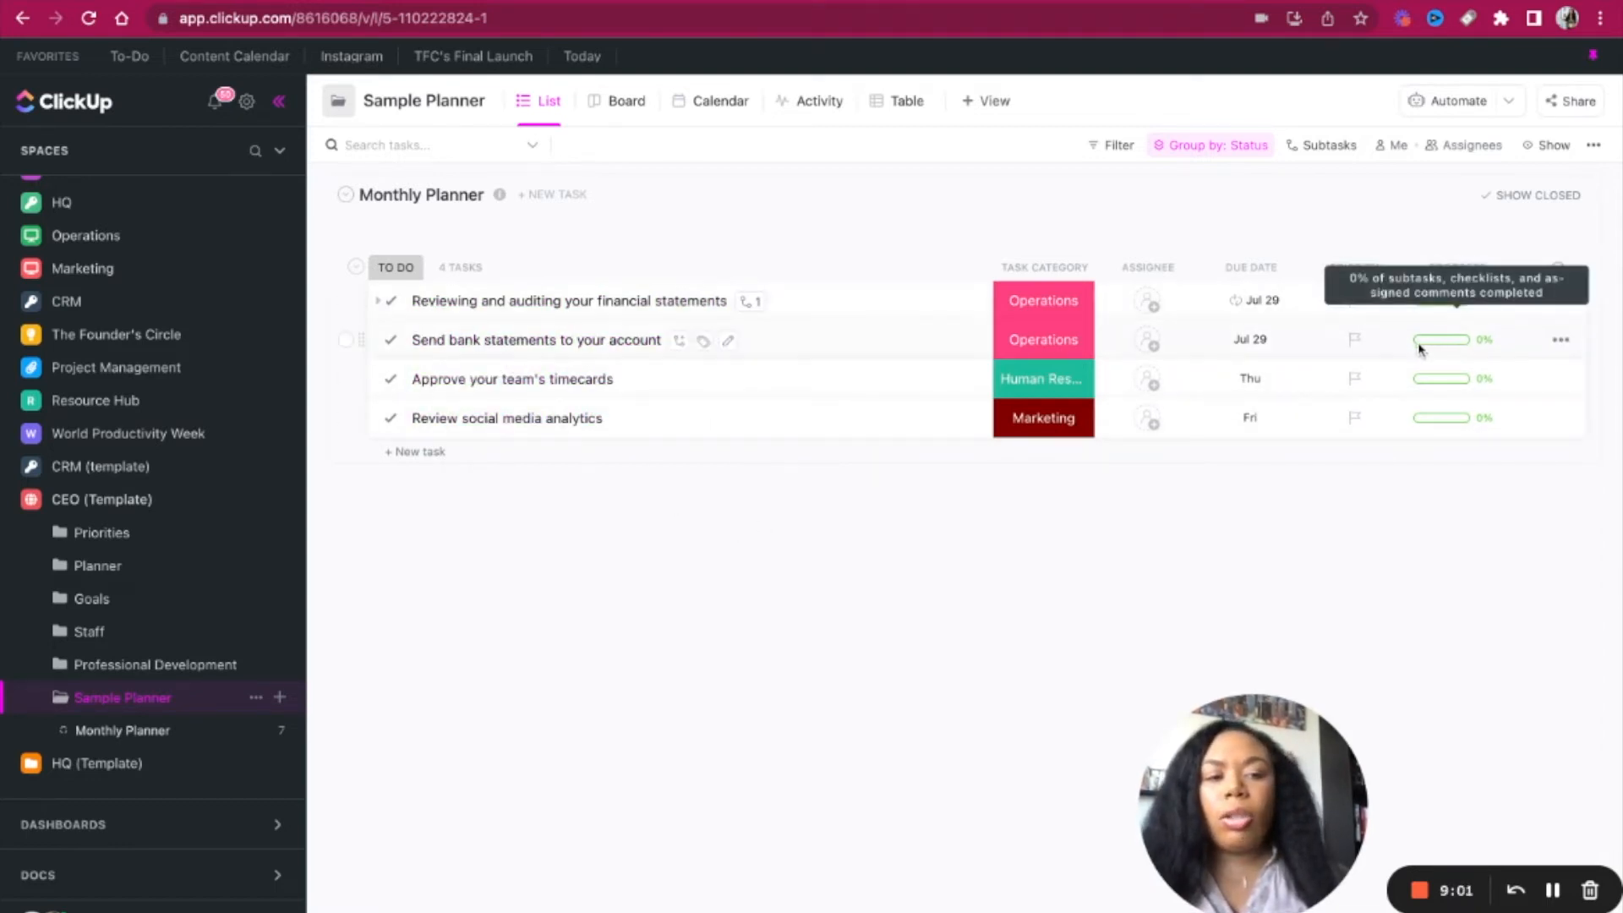
# Step: Mark the Send bank statements to your account task complete, close it, and show closed tasks in the list
pyautogui.click(470, 343)
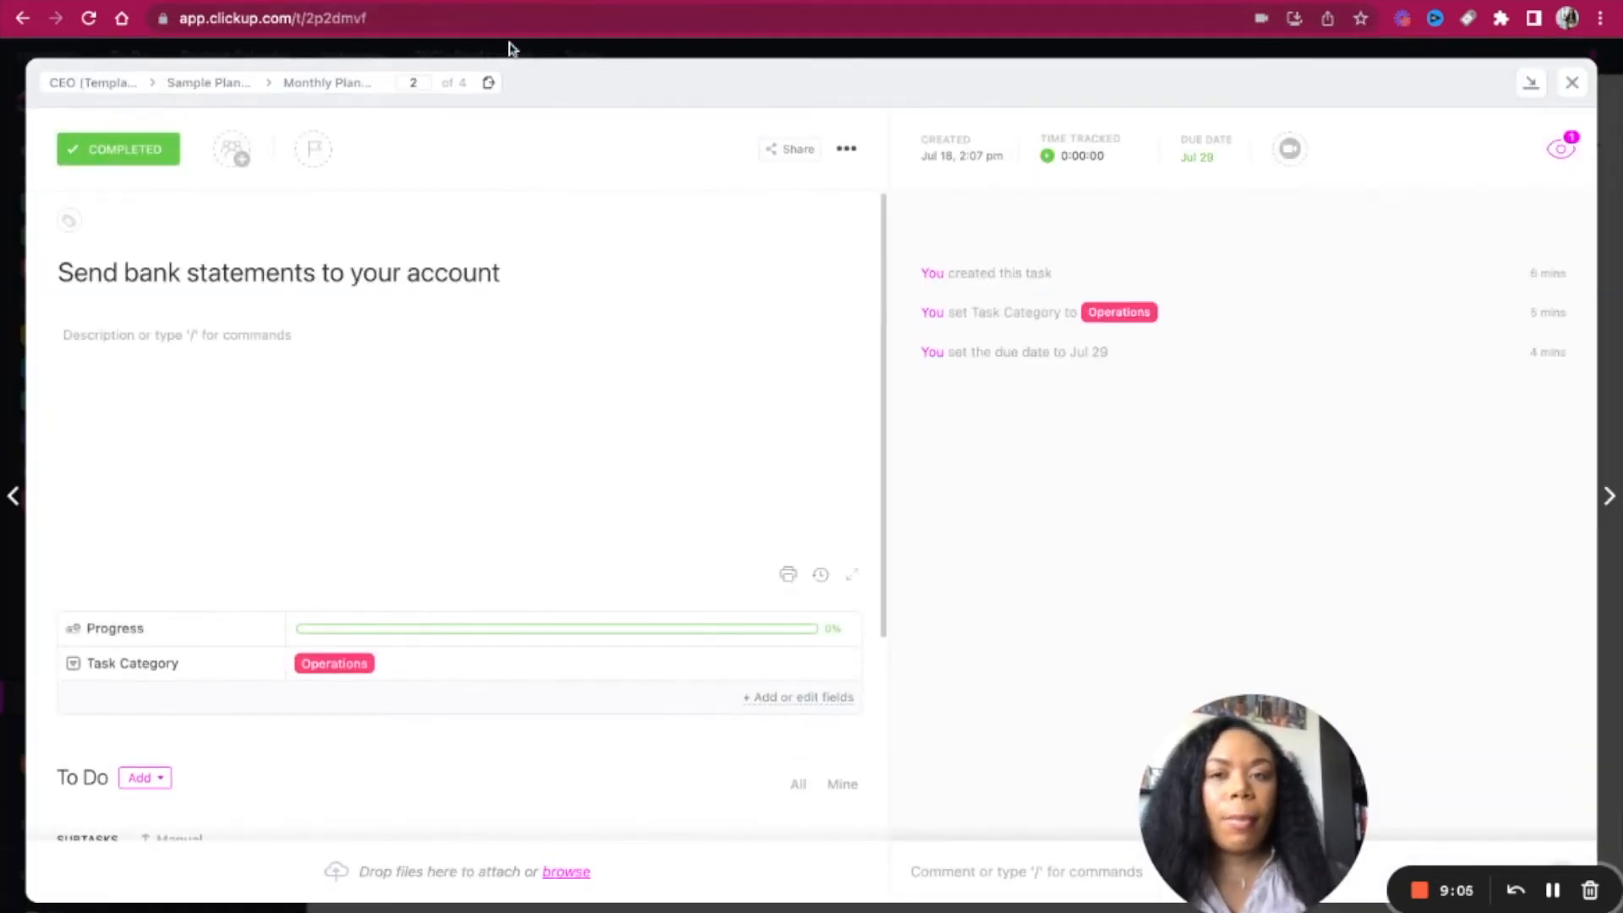
pyautogui.press('Escape')
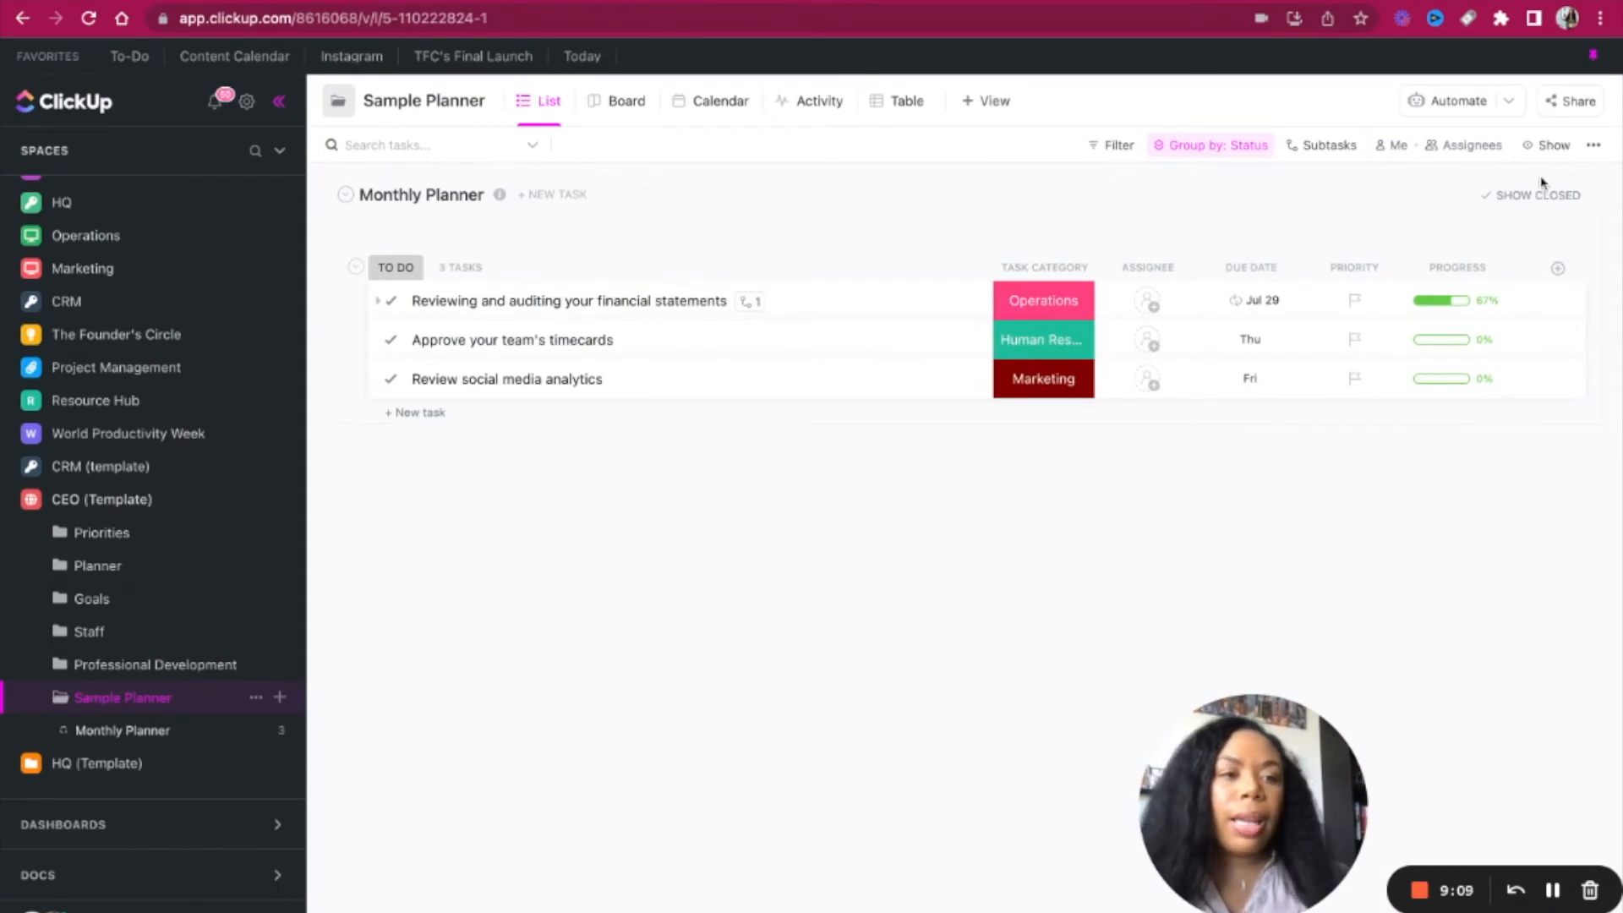
pyautogui.click(1522, 200)
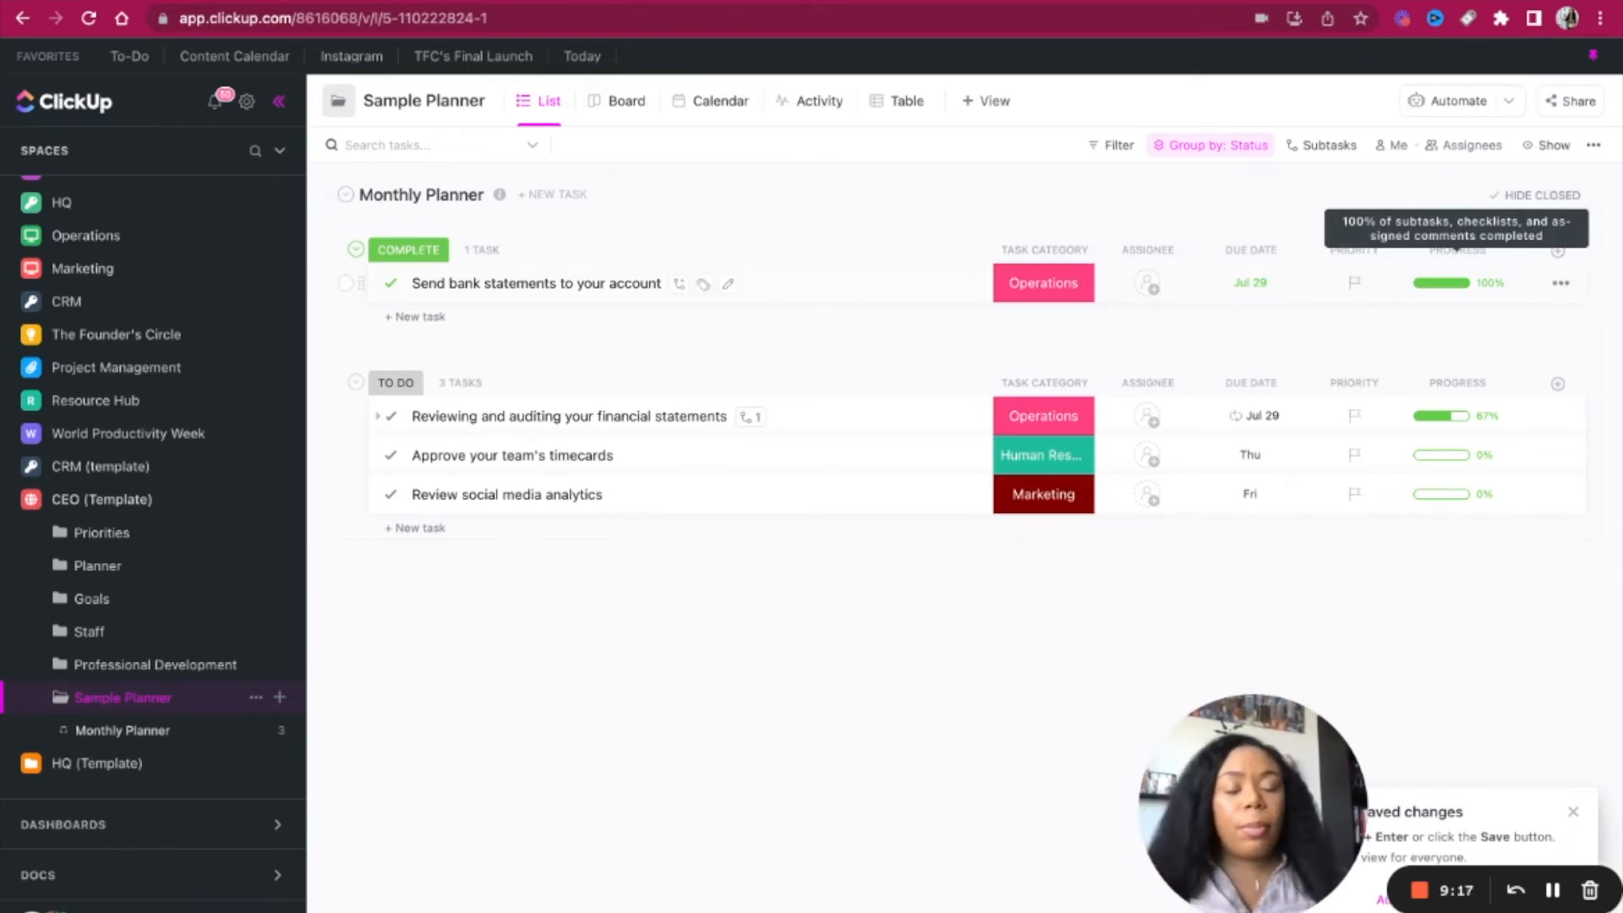
# Step: Review the available types for a new column, from Dropdown to Website, without adding one
pyautogui.click(1559, 253)
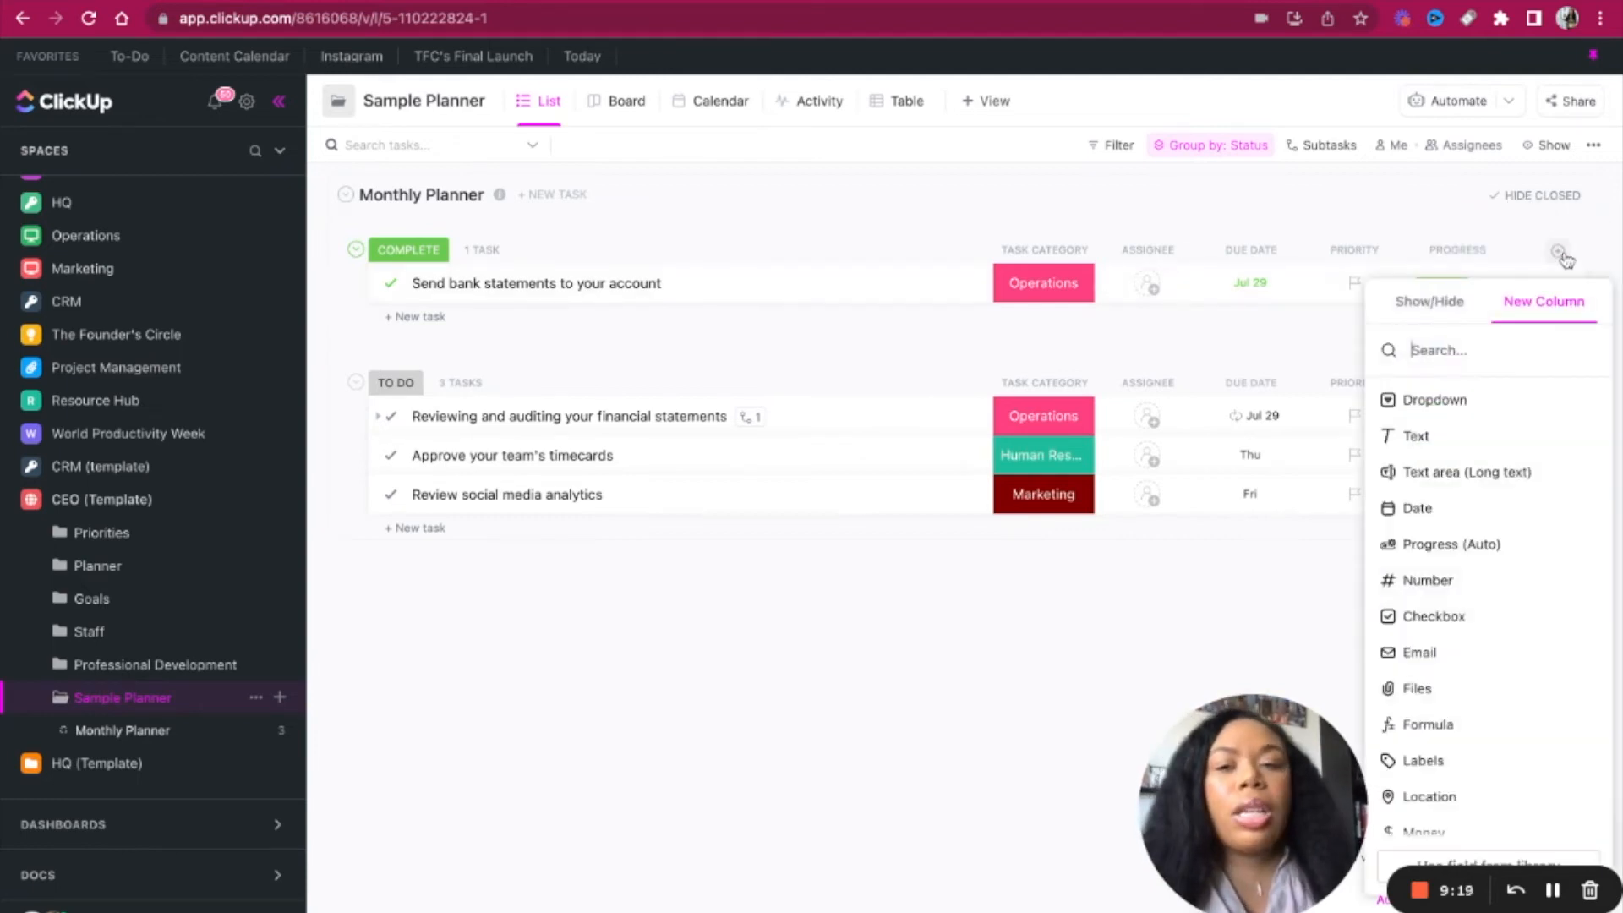
pyautogui.scroll(-3, 1521, 557)
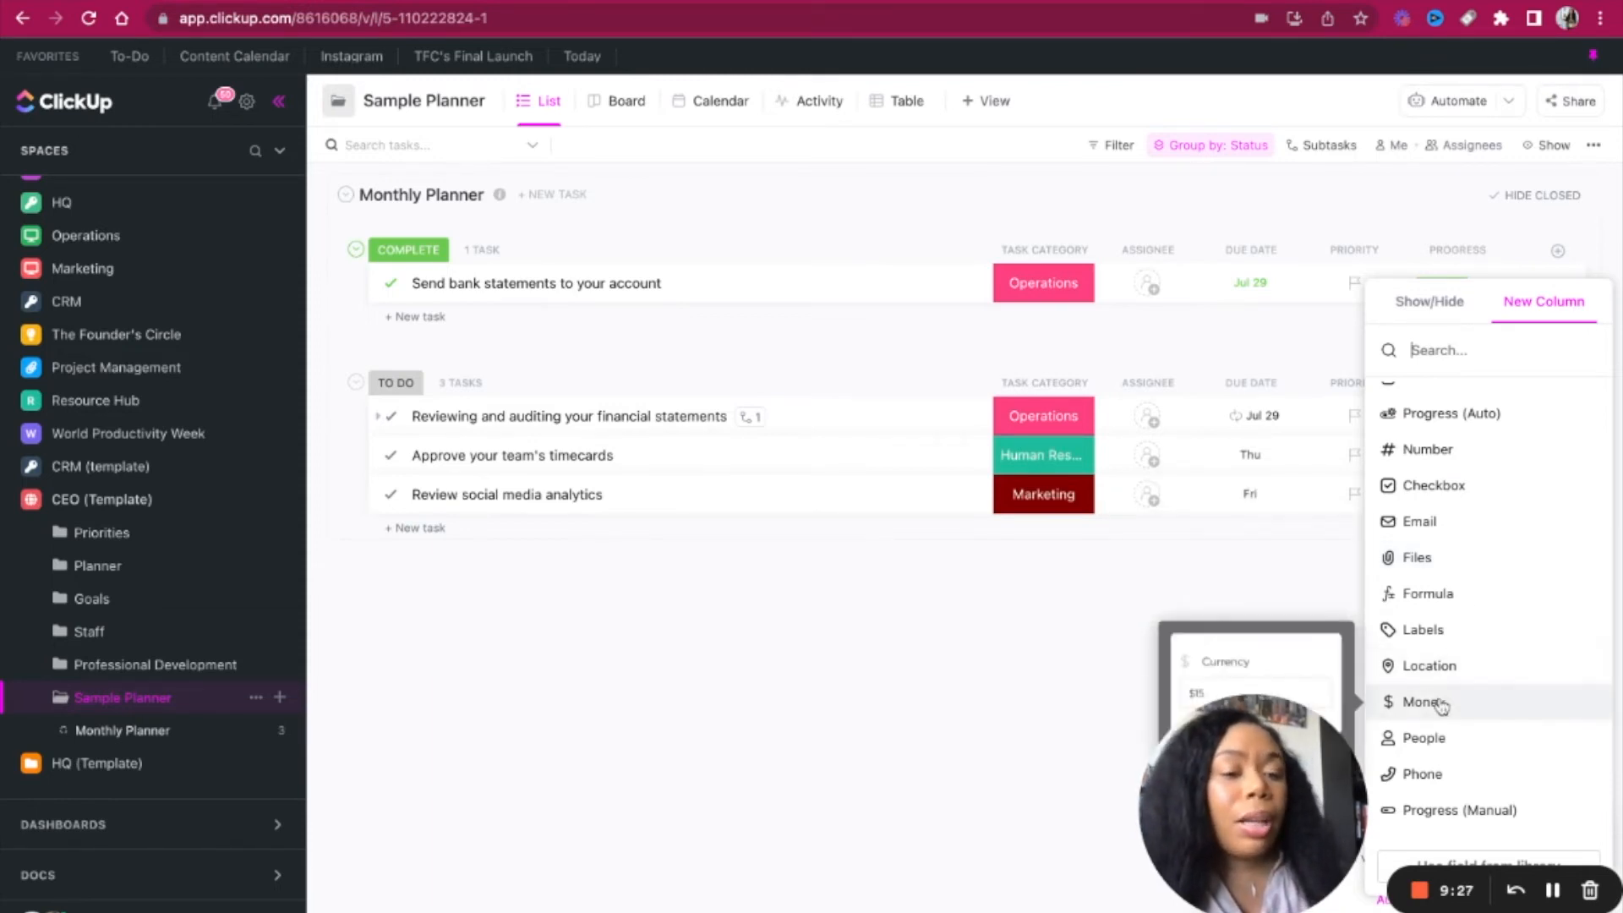
pyautogui.scroll(-2, 1441, 706)
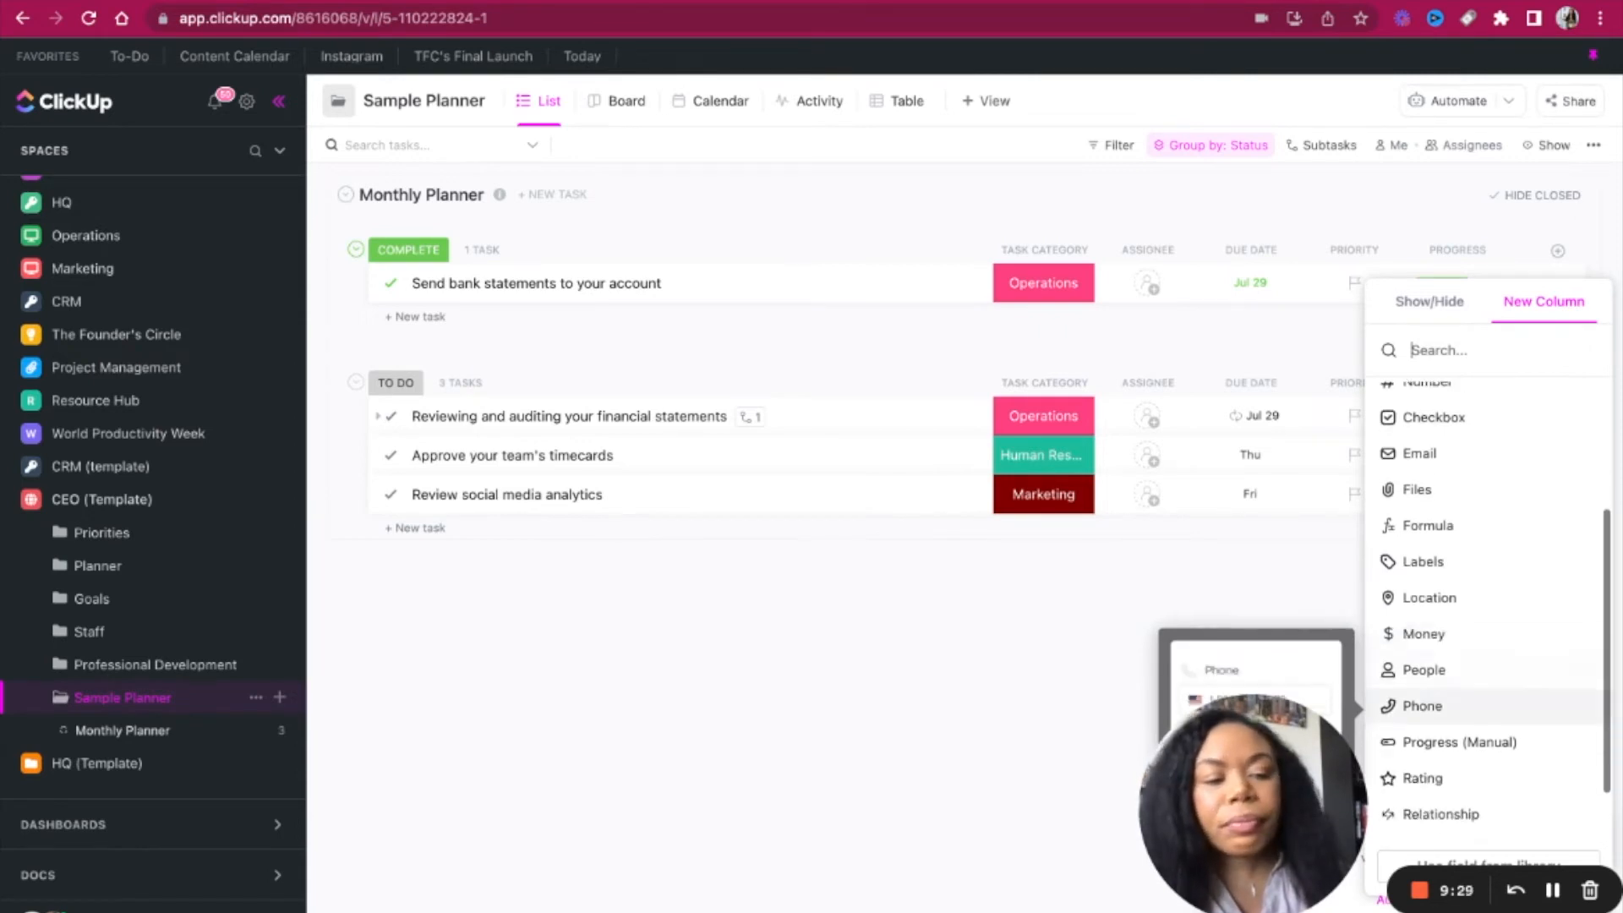
pyautogui.scroll(-1, 1439, 601)
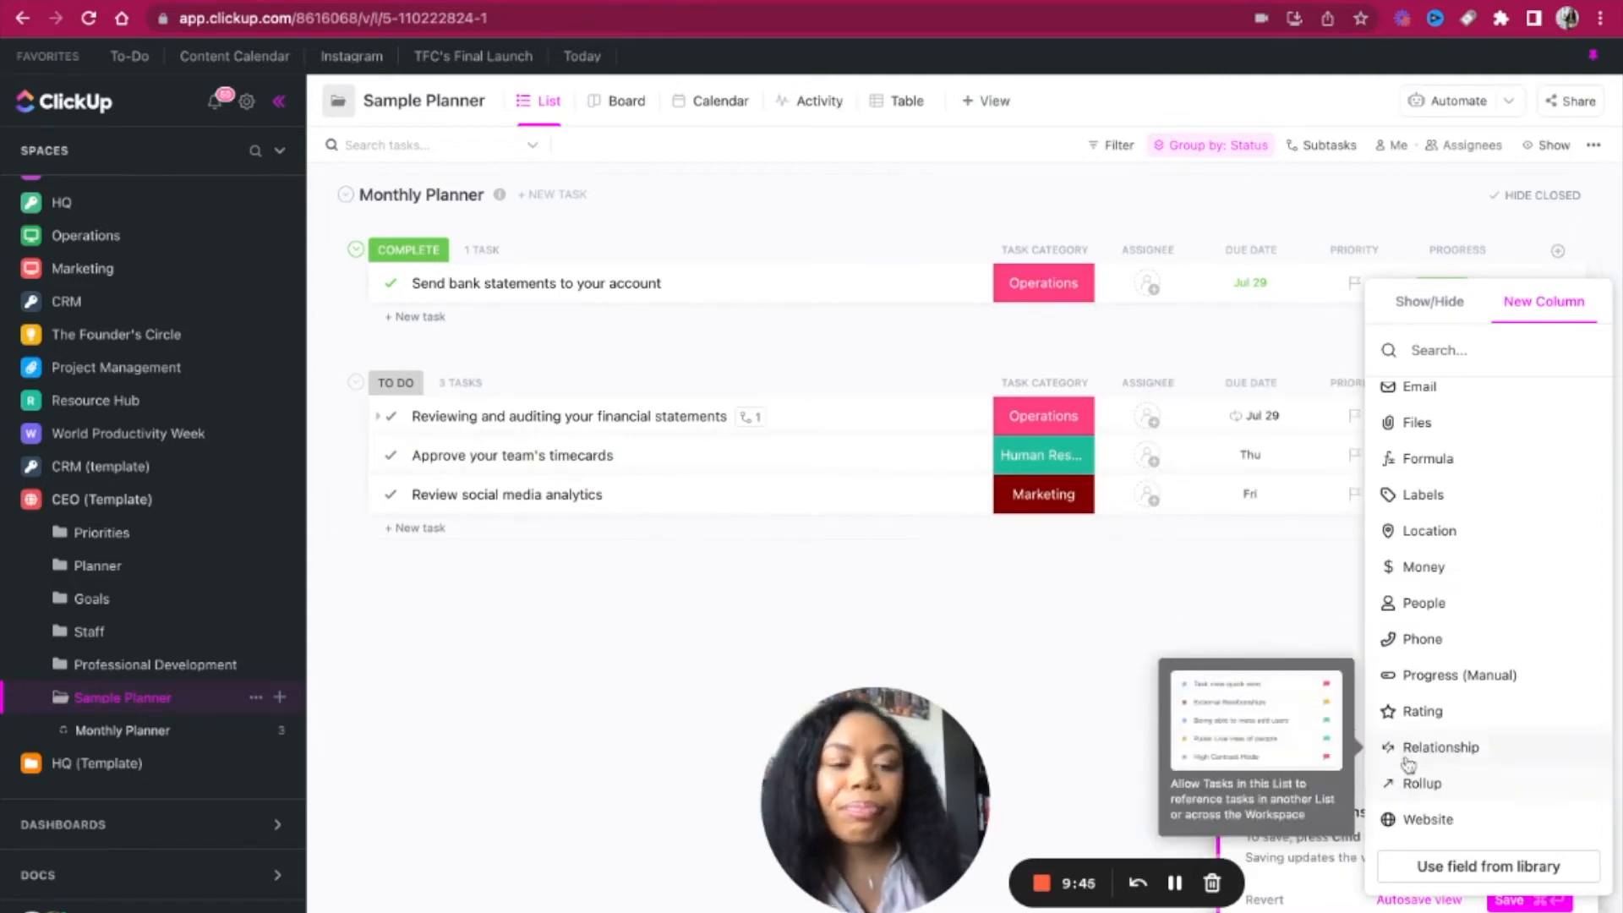
pyautogui.scroll(4, 1474, 626)
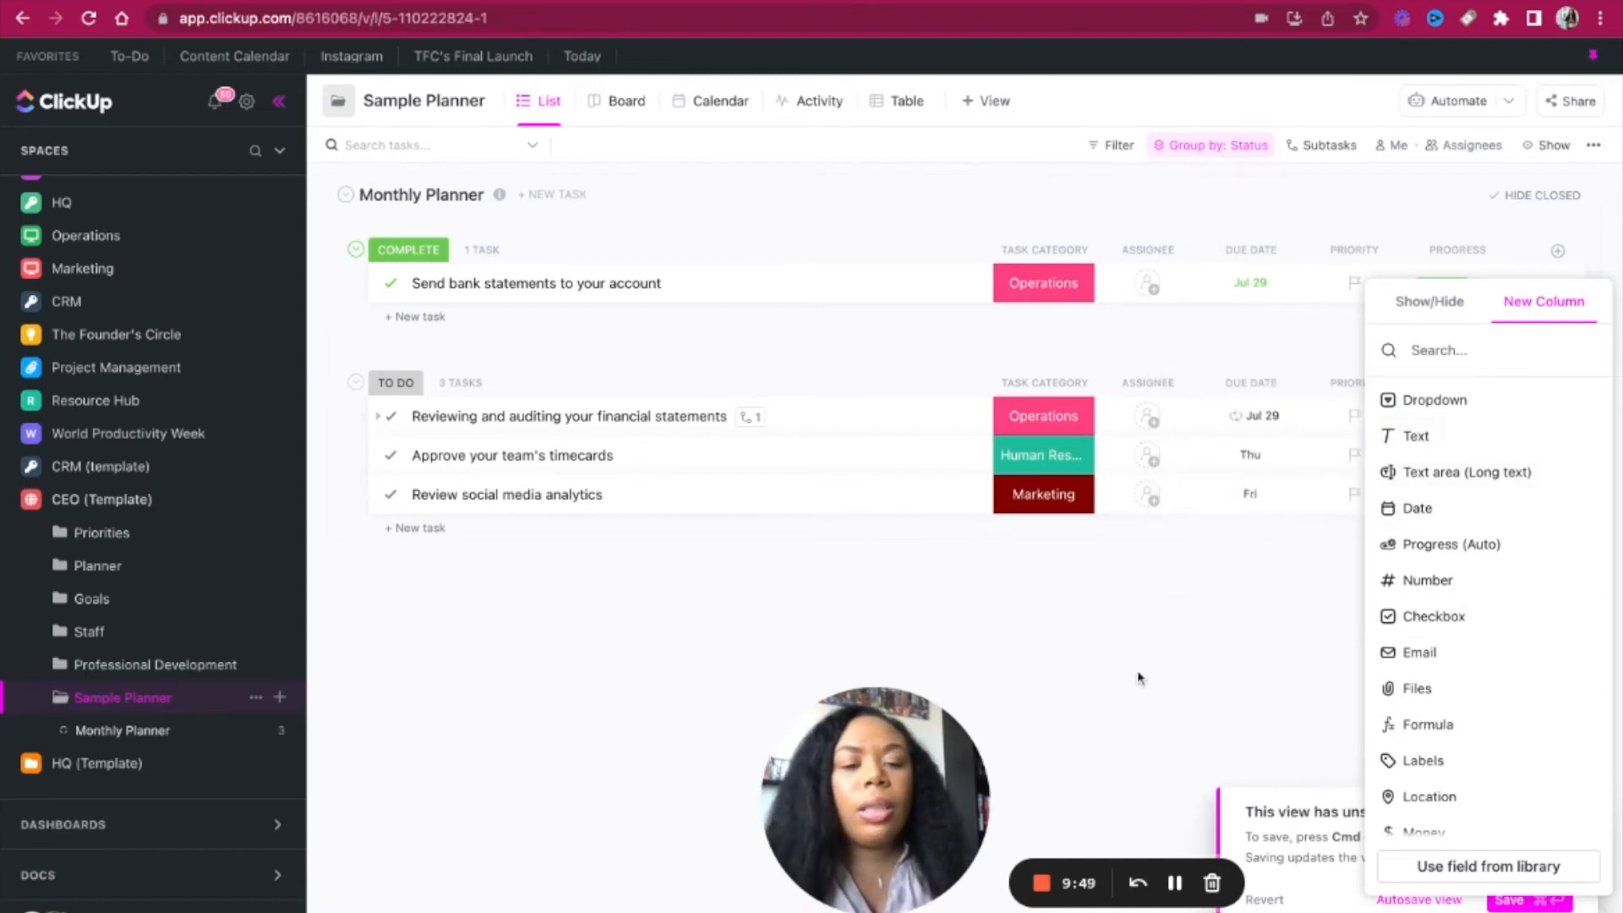
pyautogui.click(1090, 699)
pyautogui.moveTo(891, 776); pyautogui.dragTo(155, 550)
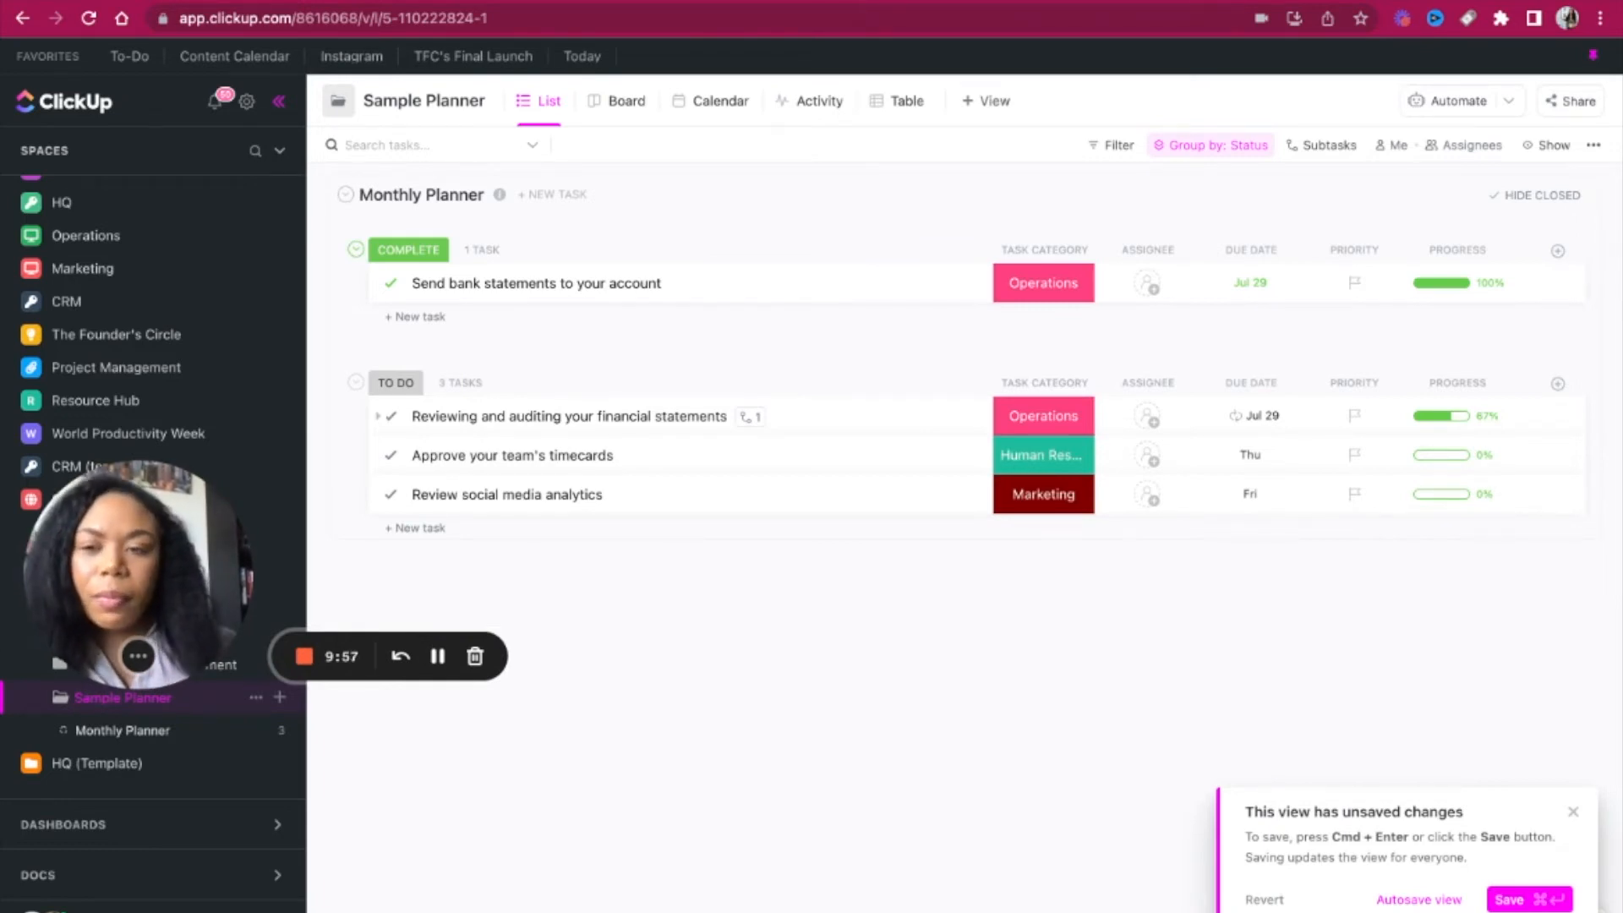
pyautogui.moveTo(140, 568); pyautogui.dragTo(1224, 658)
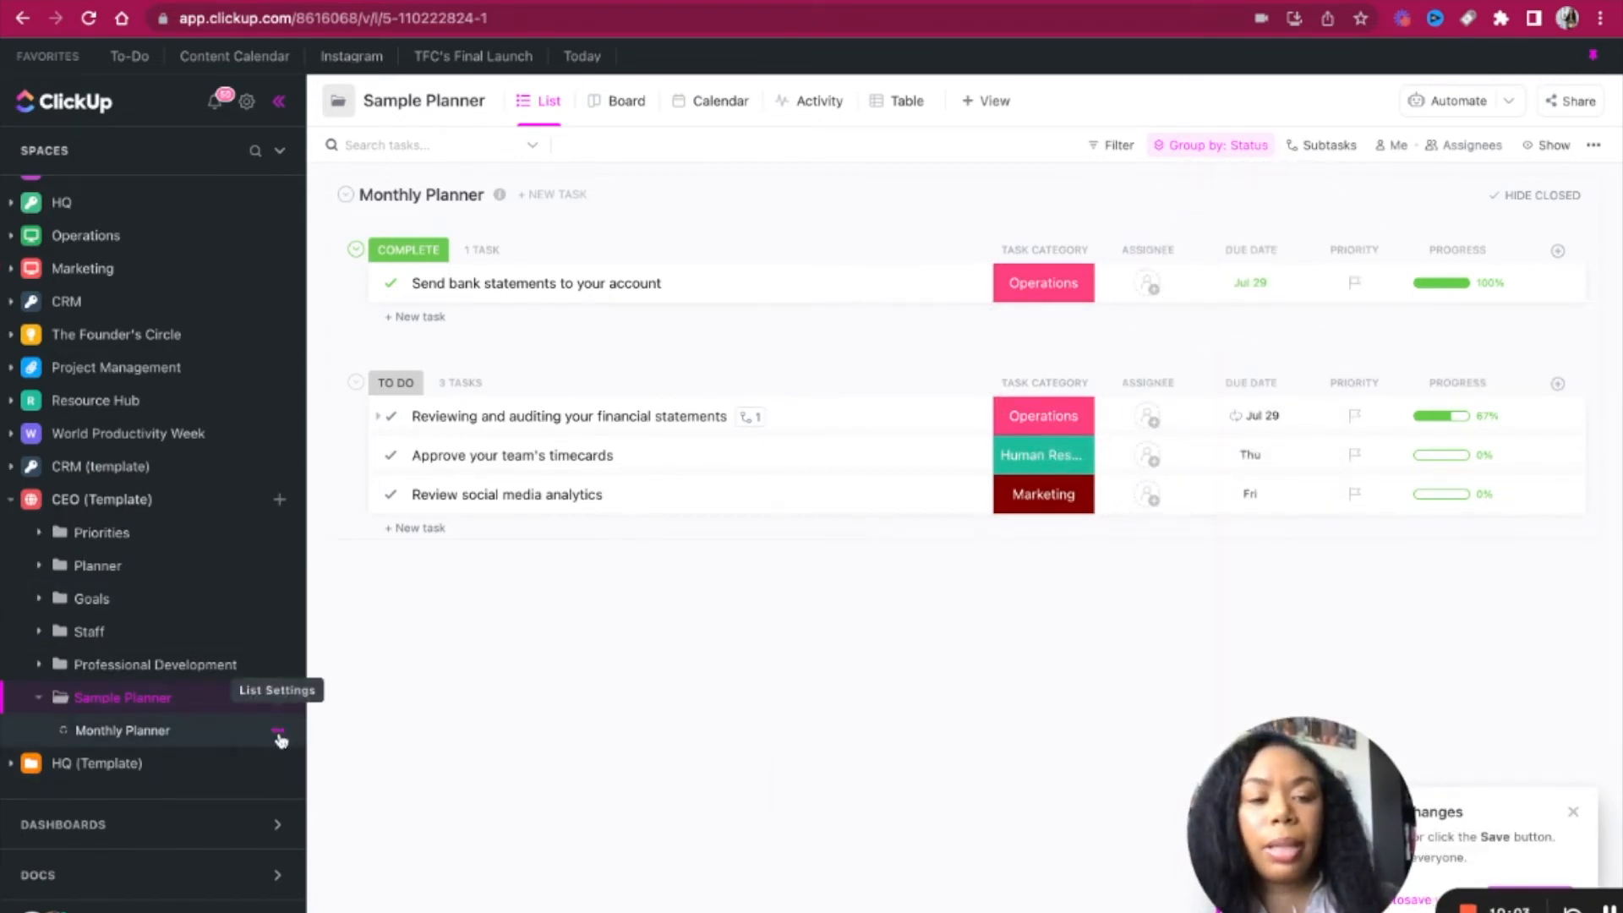
# Step: Duplicate the Monthly Planner list with everything in it as "Weekly Planner" in the Sample Planner folder
pyautogui.click(279, 733)
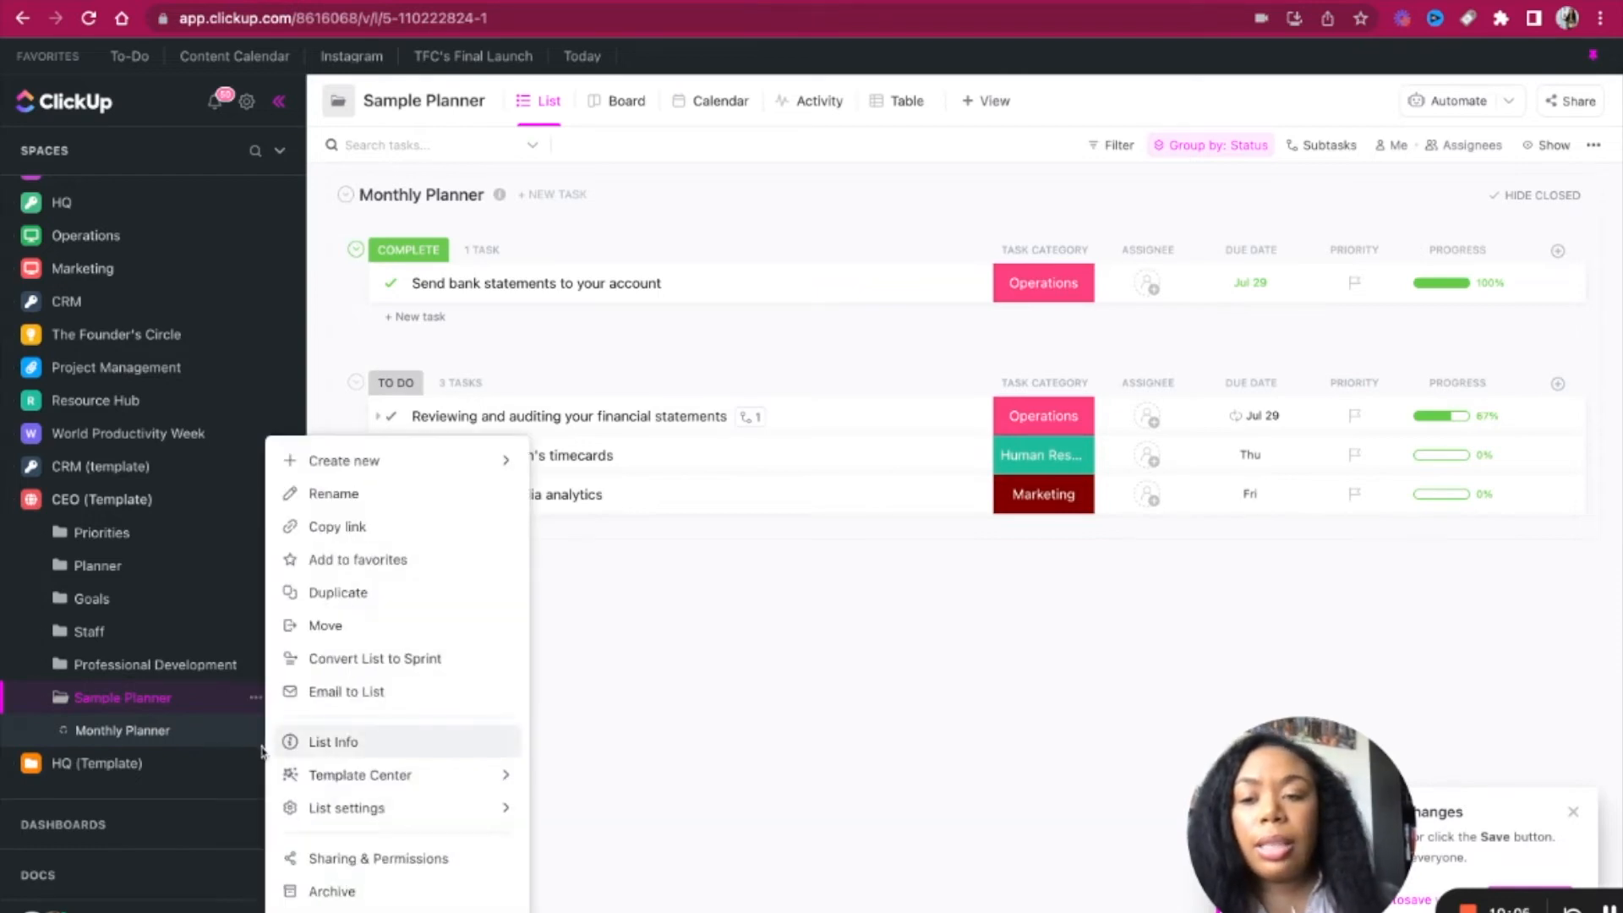
pyautogui.click(338, 594)
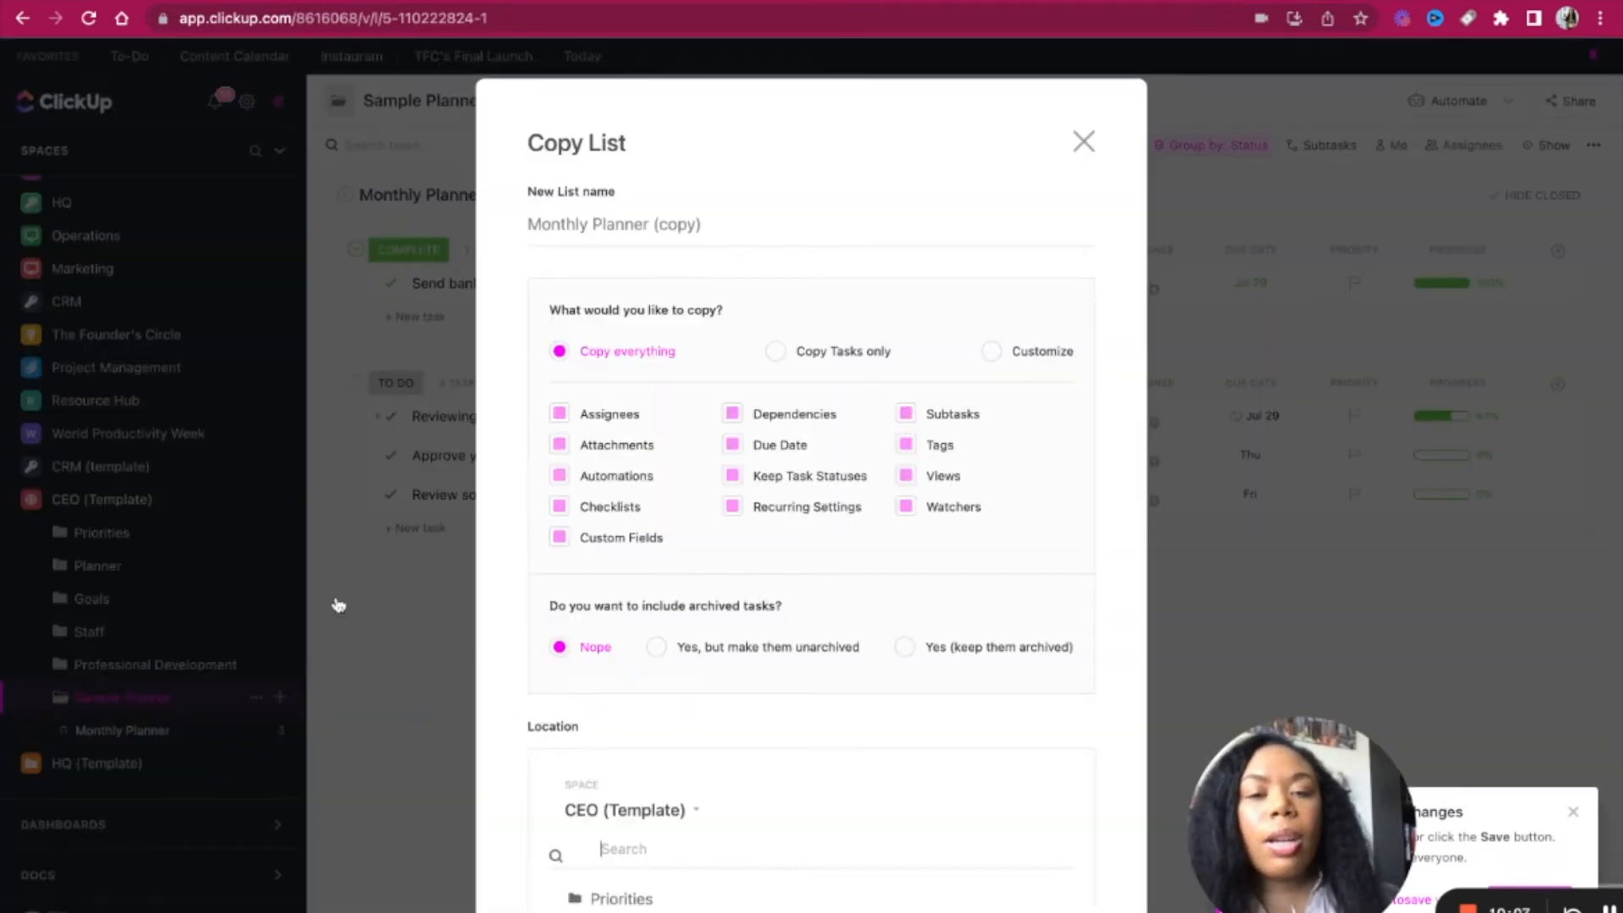
pyautogui.moveTo(707, 224); pyautogui.dragTo(491, 233)
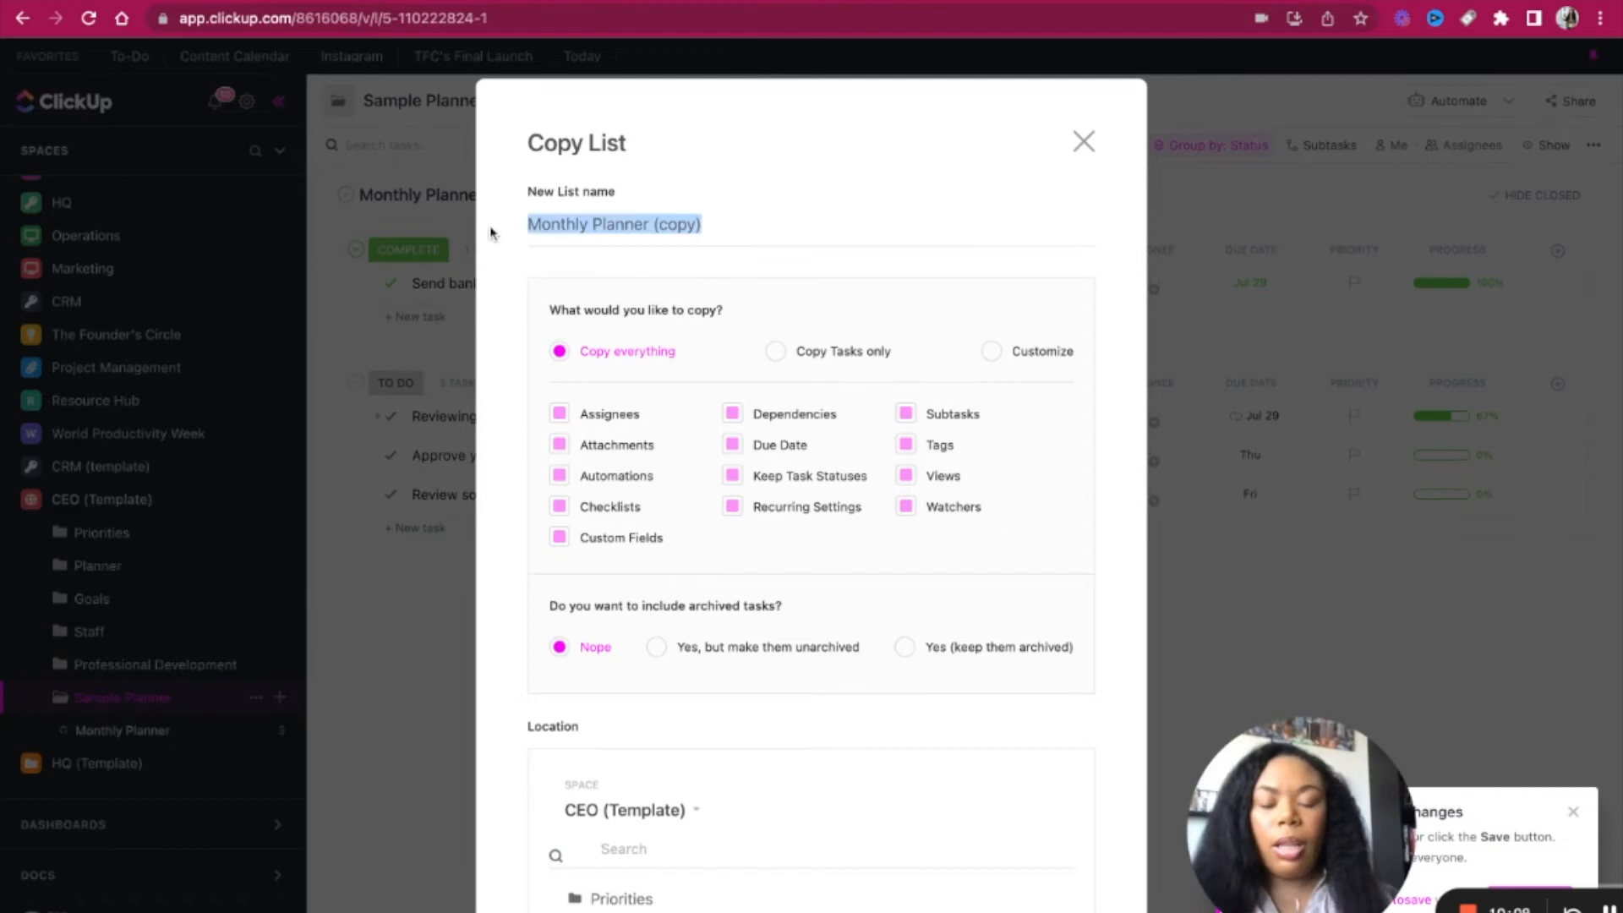
pyautogui.write('Weekly Planner')
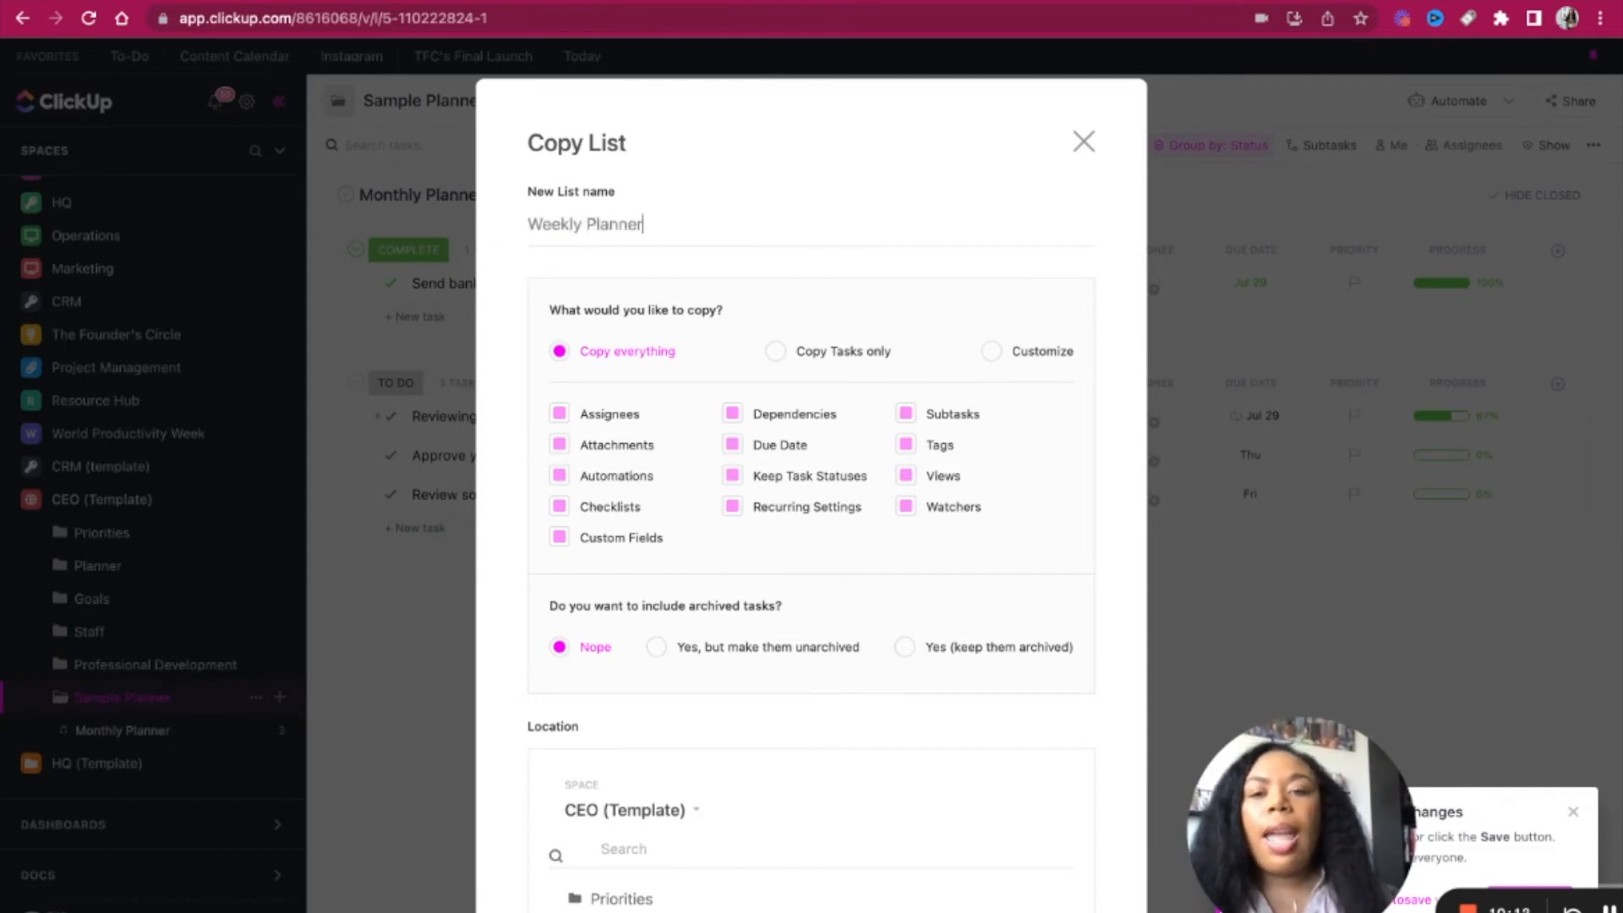
pyautogui.scroll(-4, 535, 280)
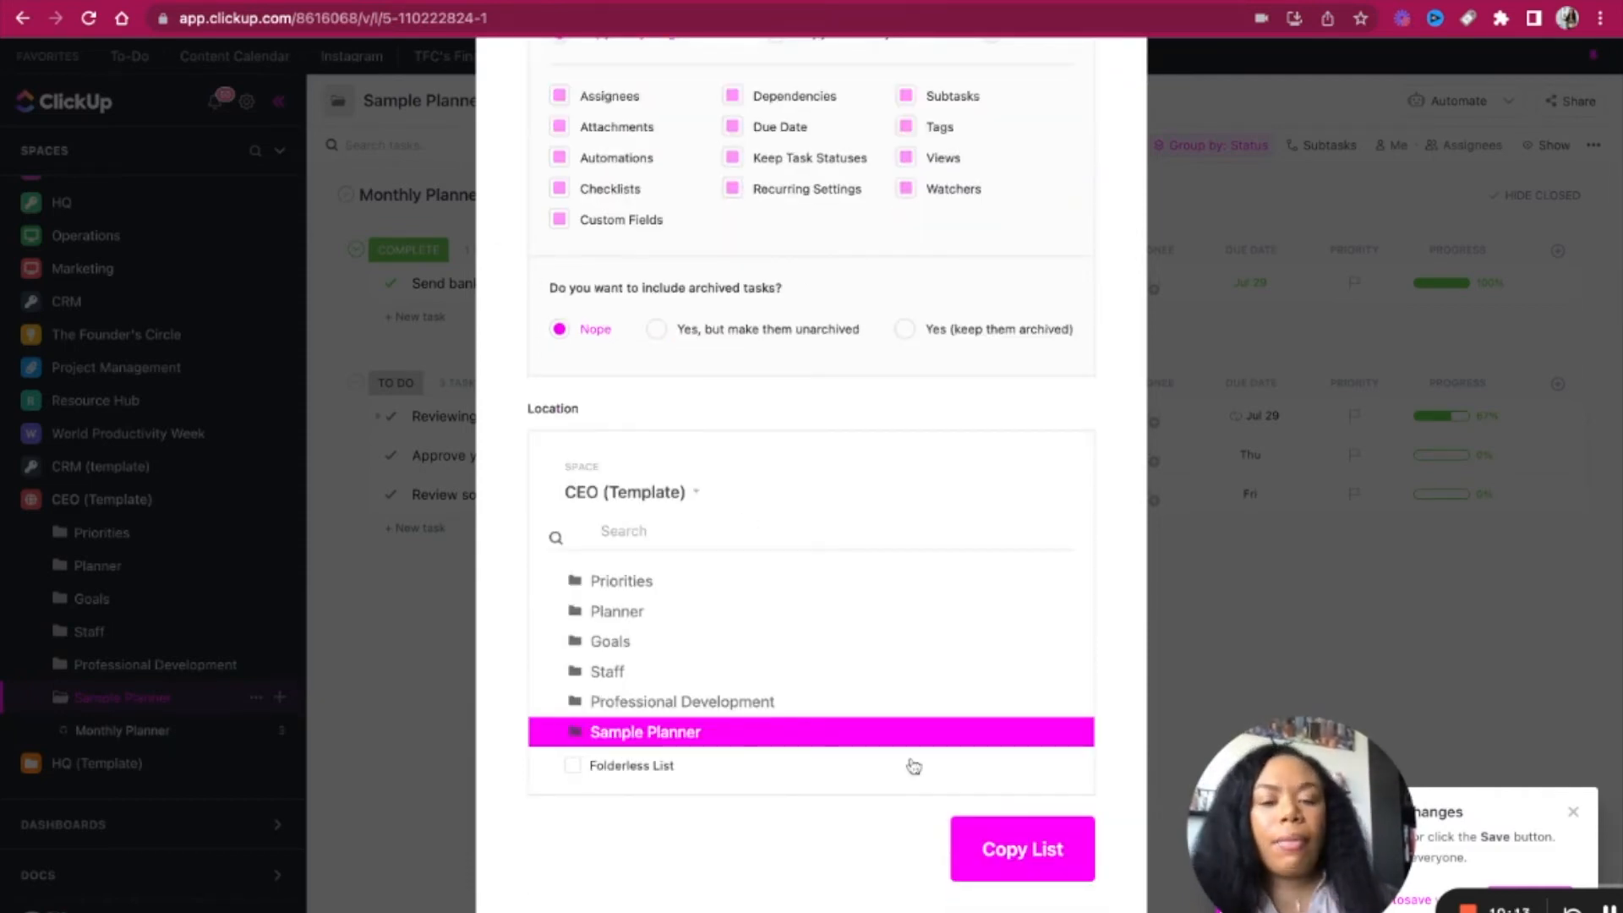
pyautogui.click(1024, 867)
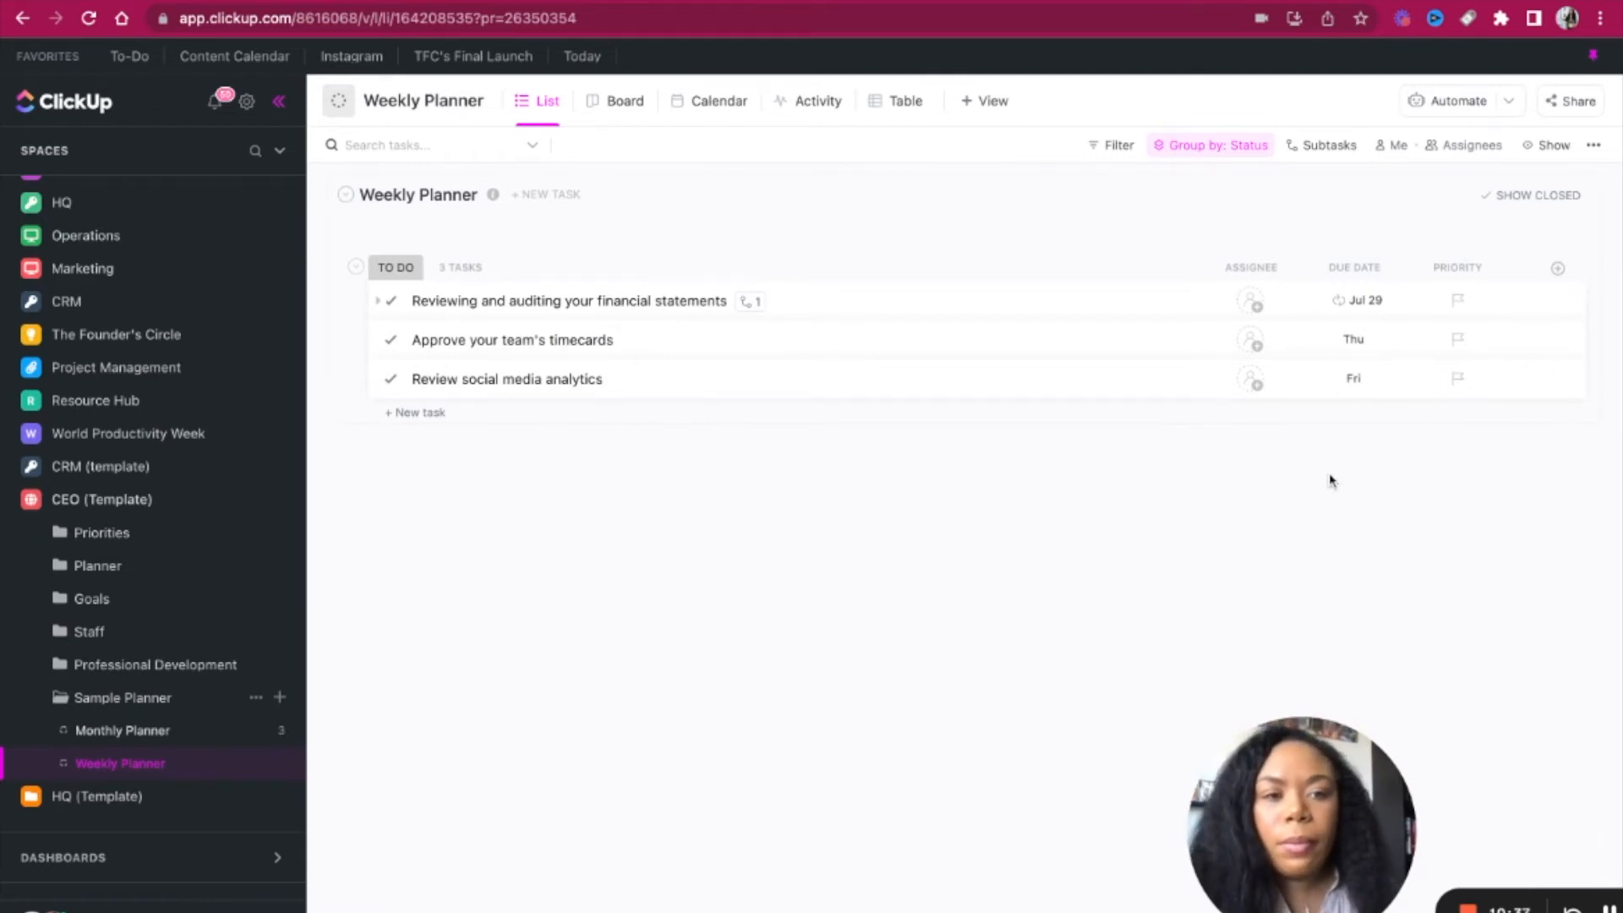
# Step: Compare the Monthly Planner and Weekly Planner lists, and dismiss the Monthly Planner's offer to inherit statuses
pyautogui.click(126, 732)
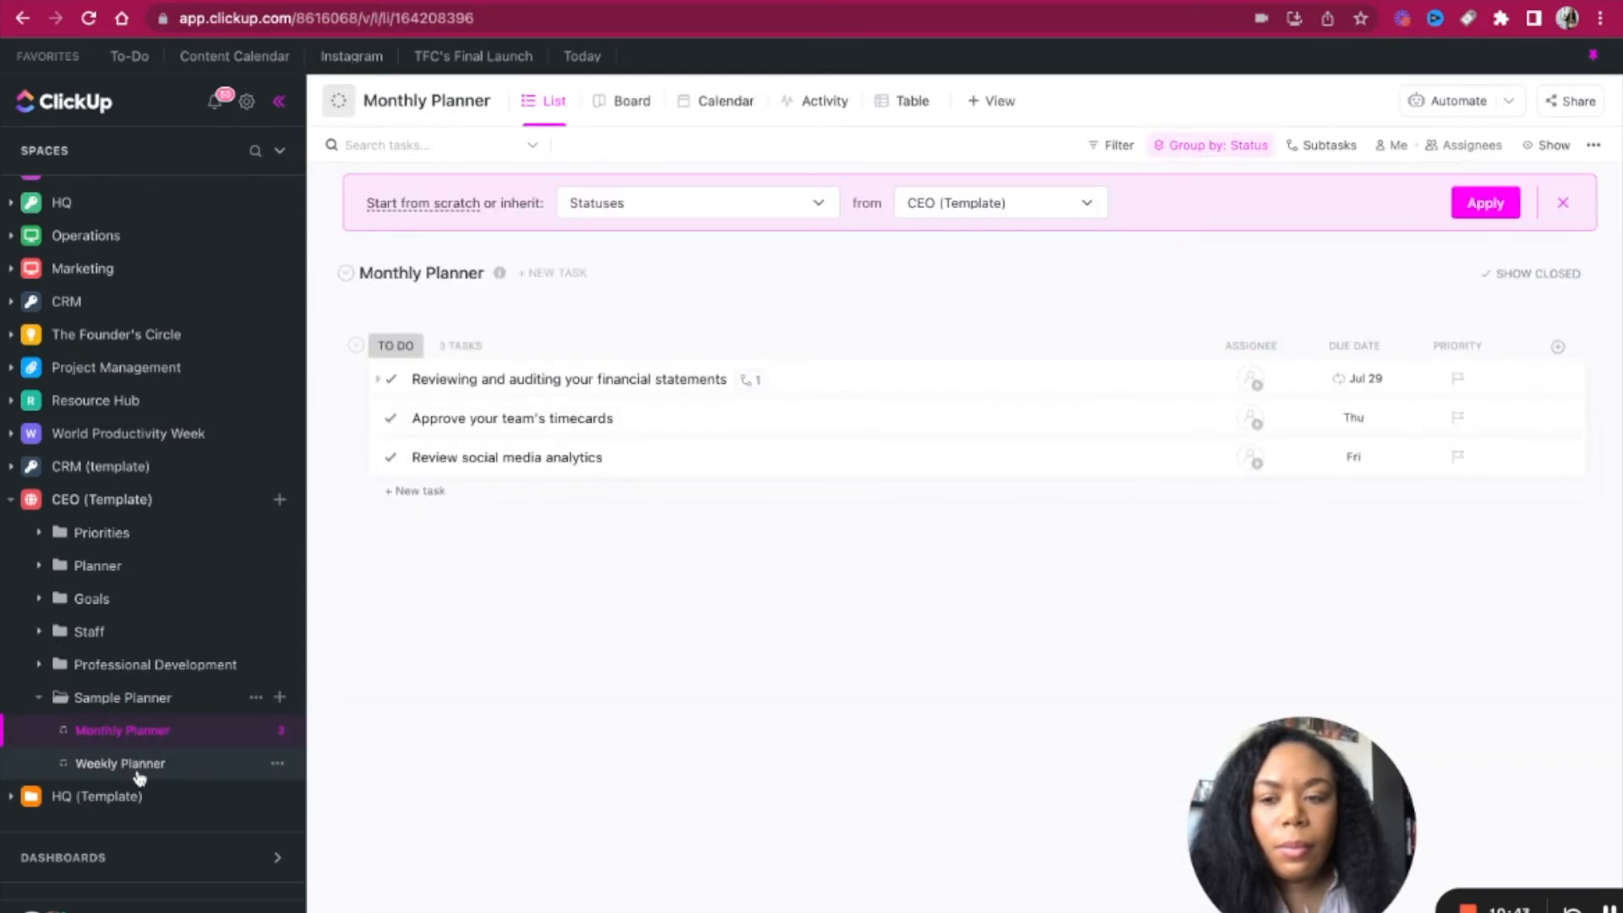
pyautogui.click(135, 765)
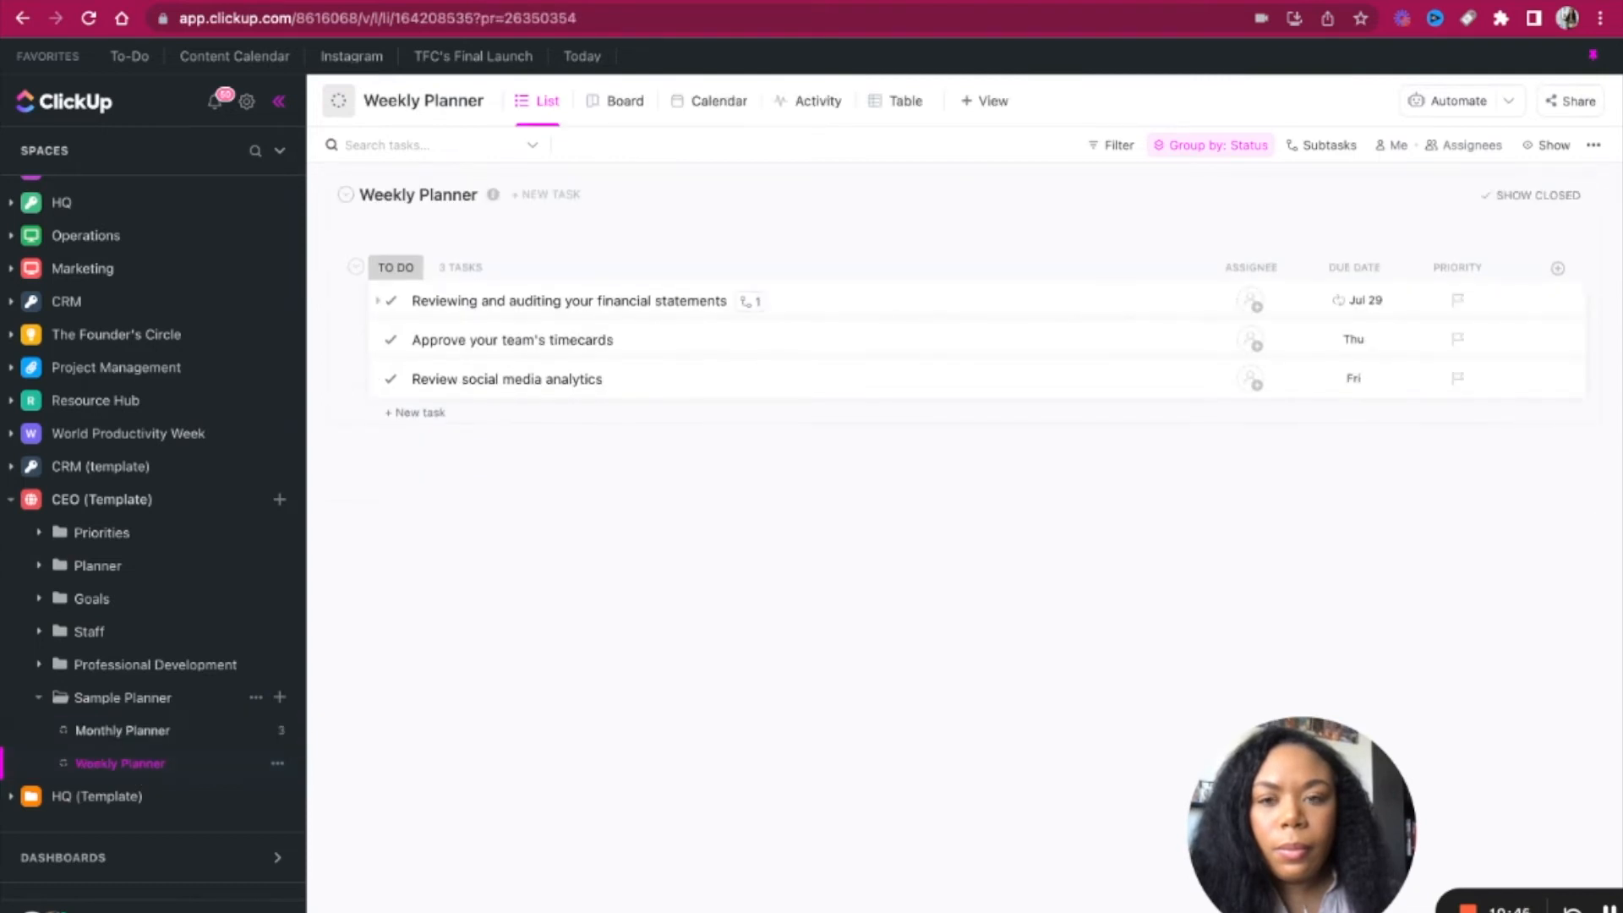
pyautogui.click(132, 732)
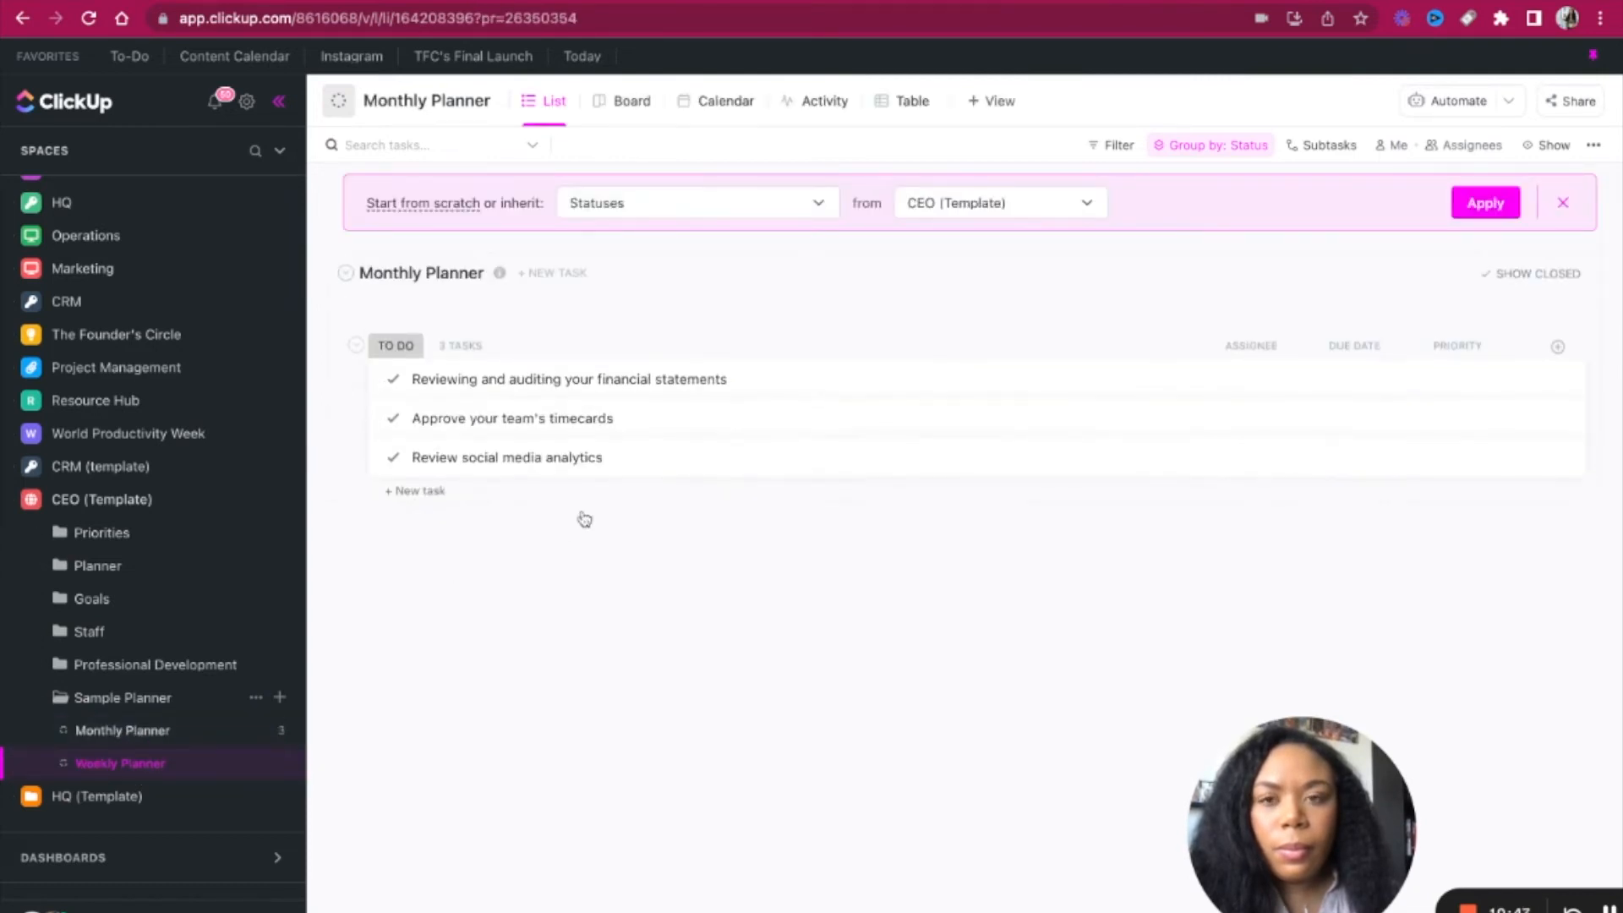
pyautogui.click(1562, 199)
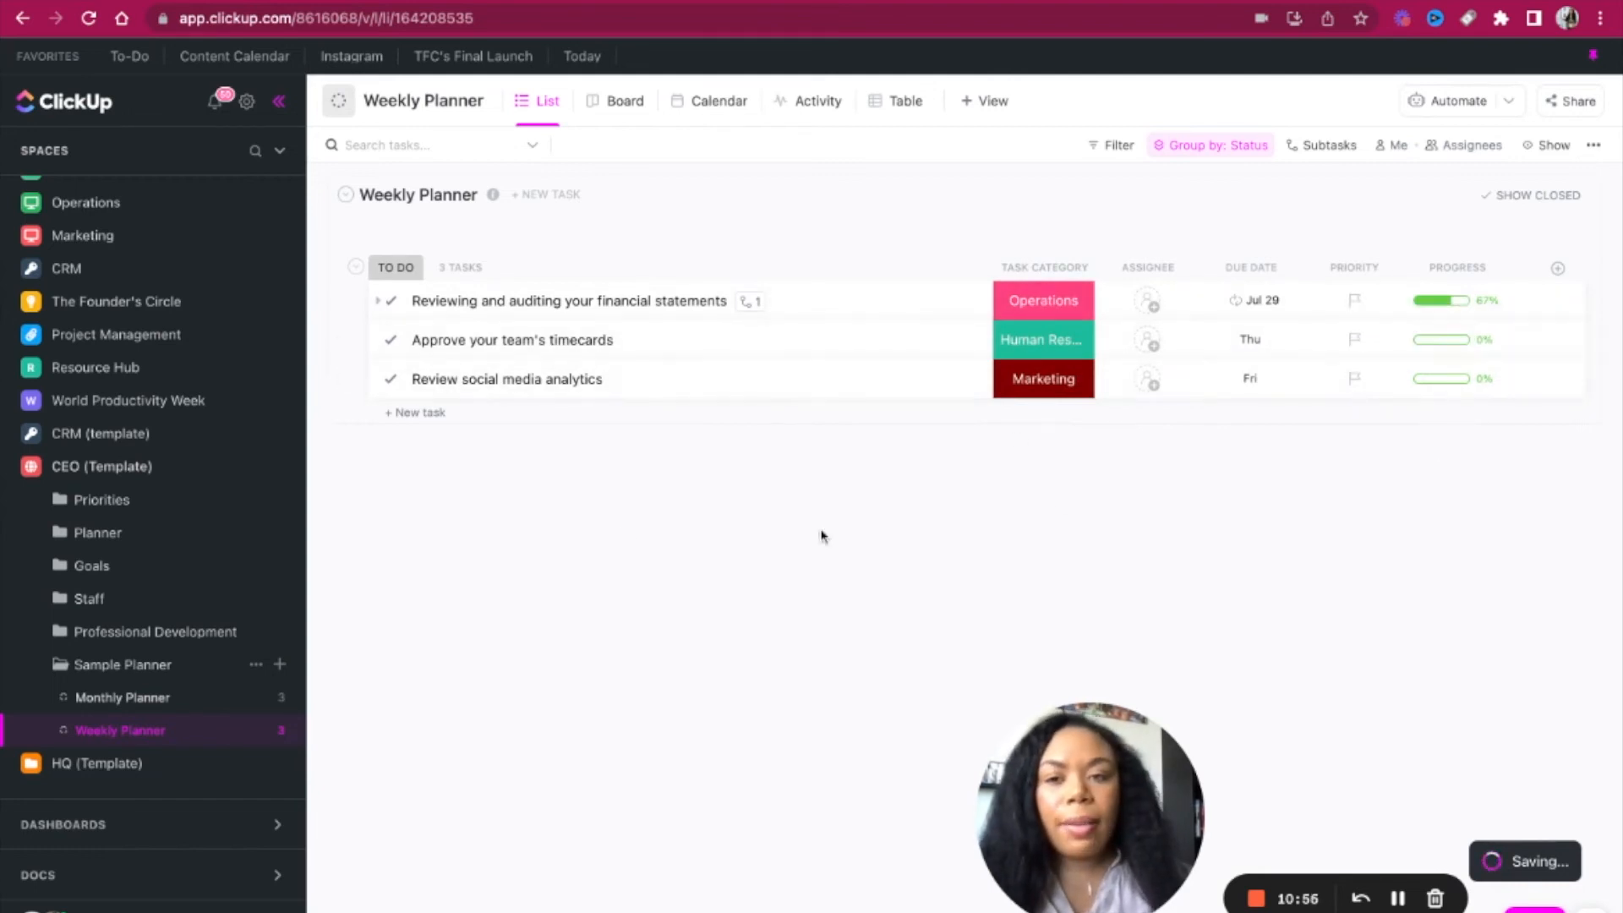
# Step: Select the three tasks copied into the Weekly Planner list and delete them
pyautogui.click(345, 301)
pyautogui.click(346, 339)
pyautogui.click(346, 379)
pyautogui.click(1180, 60)
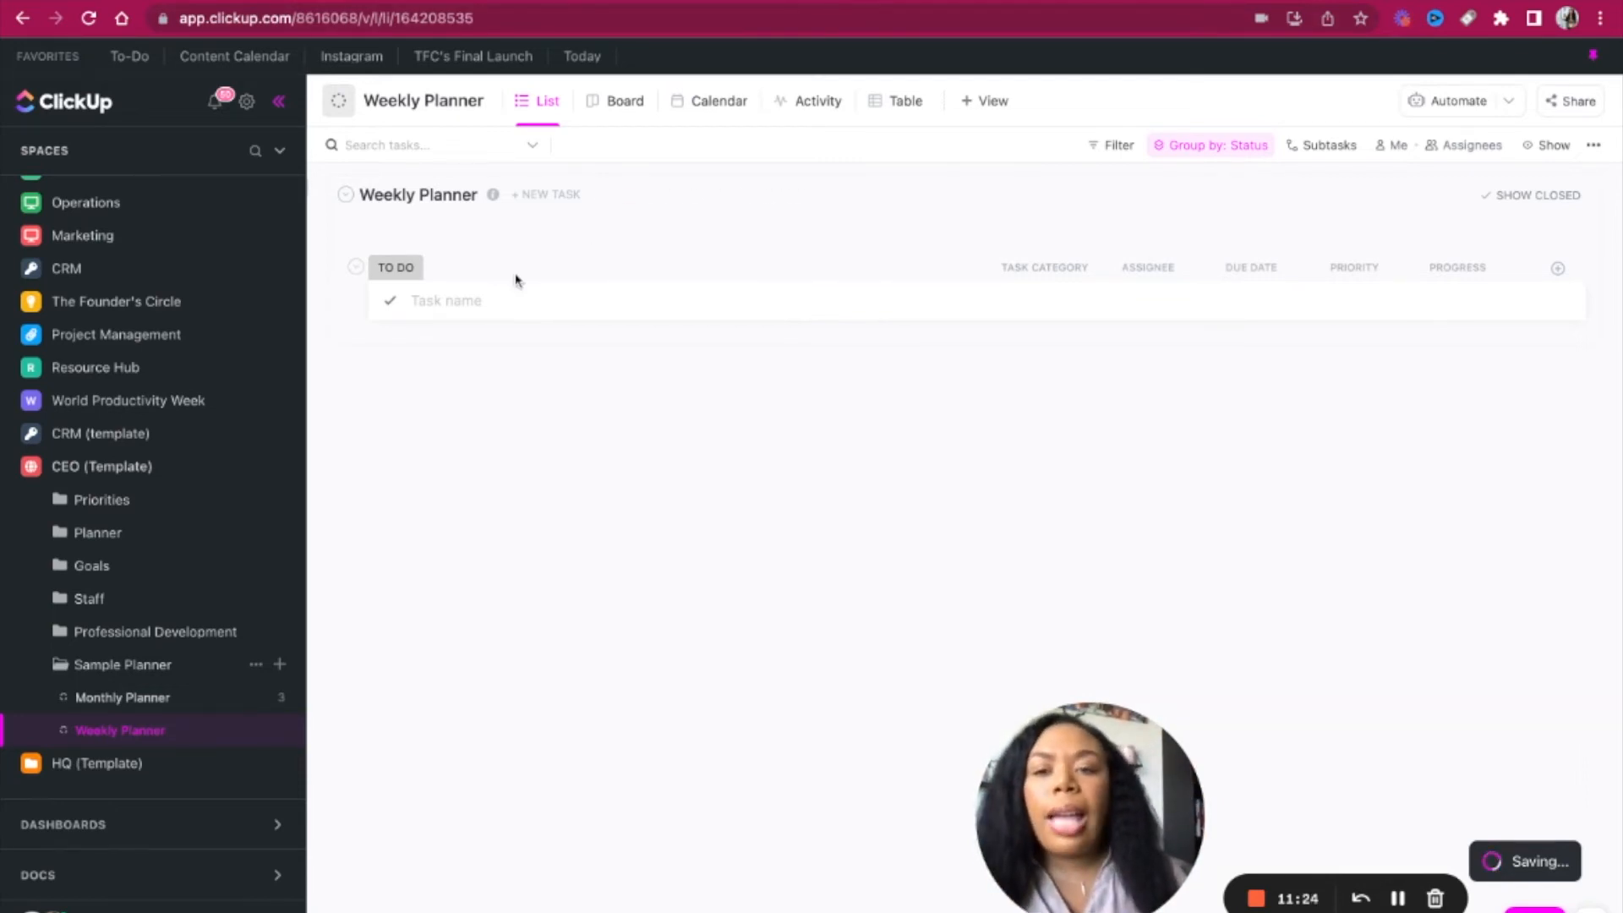
# Step: Add the task "Approving new members in your Facebook Group" to the Weekly Planner
pyautogui.click(489, 293)
pyautogui.write('Approvinh n')
pyautogui.press('BackSpace')
pyautogui.press('BackSpace')
pyautogui.press('BackSpace')
pyautogui.write('g new members in your Facebook G')
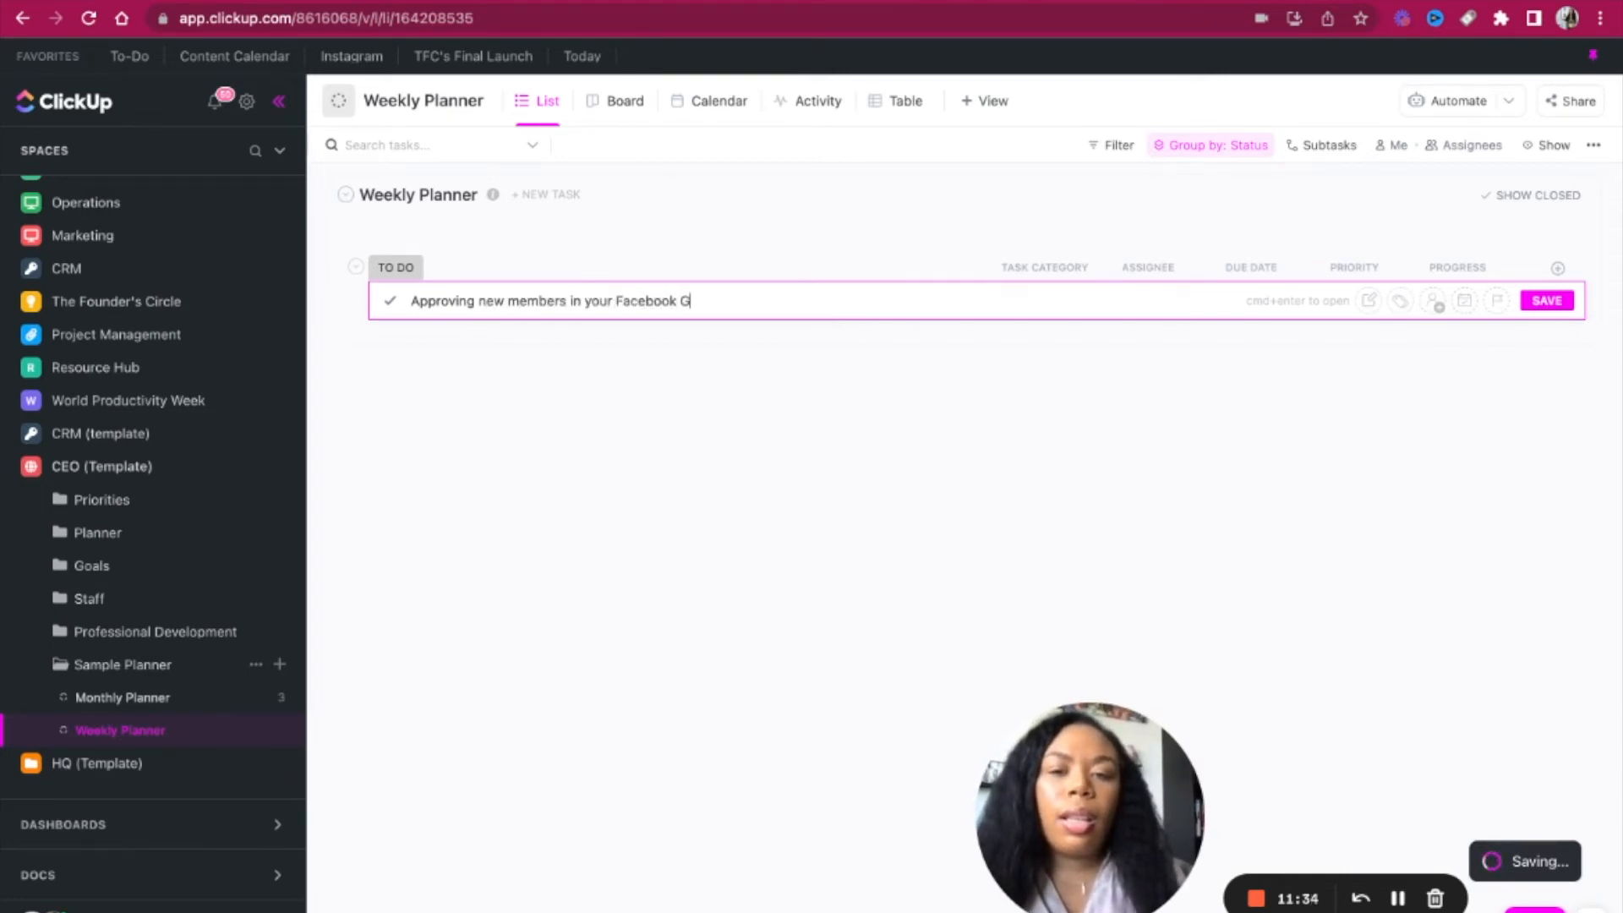
pyautogui.write('p')
pyautogui.press('Return')
# Step: Add the tasks "Going Live on Instagram" and "Scheduling Your Instagram Content" to the Weekly Planner
pyautogui.write('Going Live on')
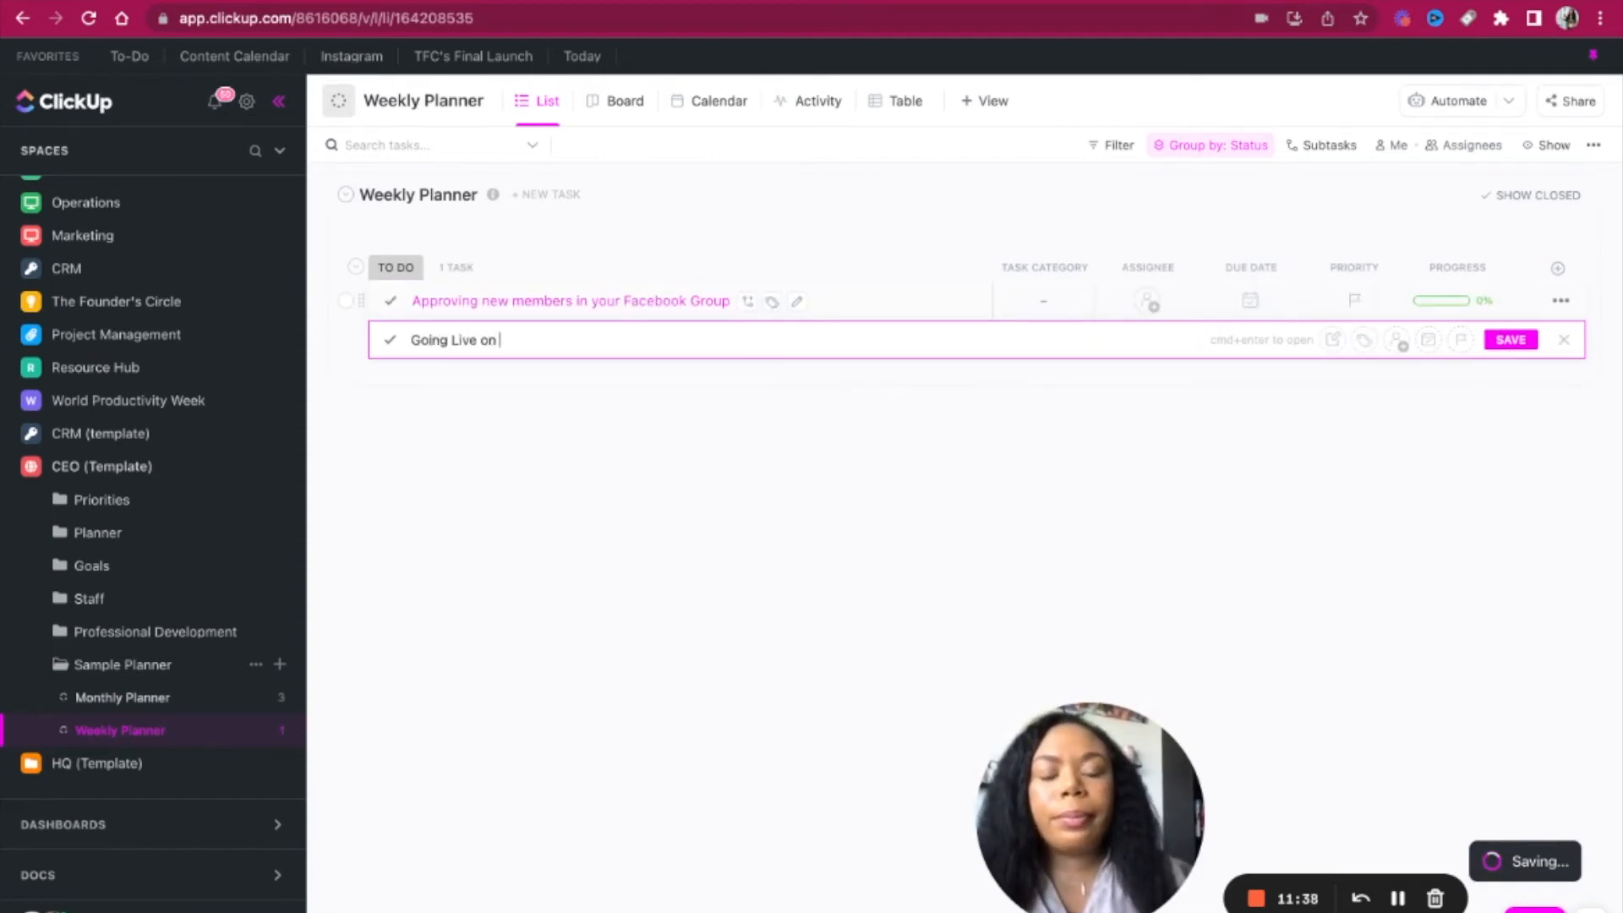
pyautogui.write(' Instagram')
pyautogui.press('Return')
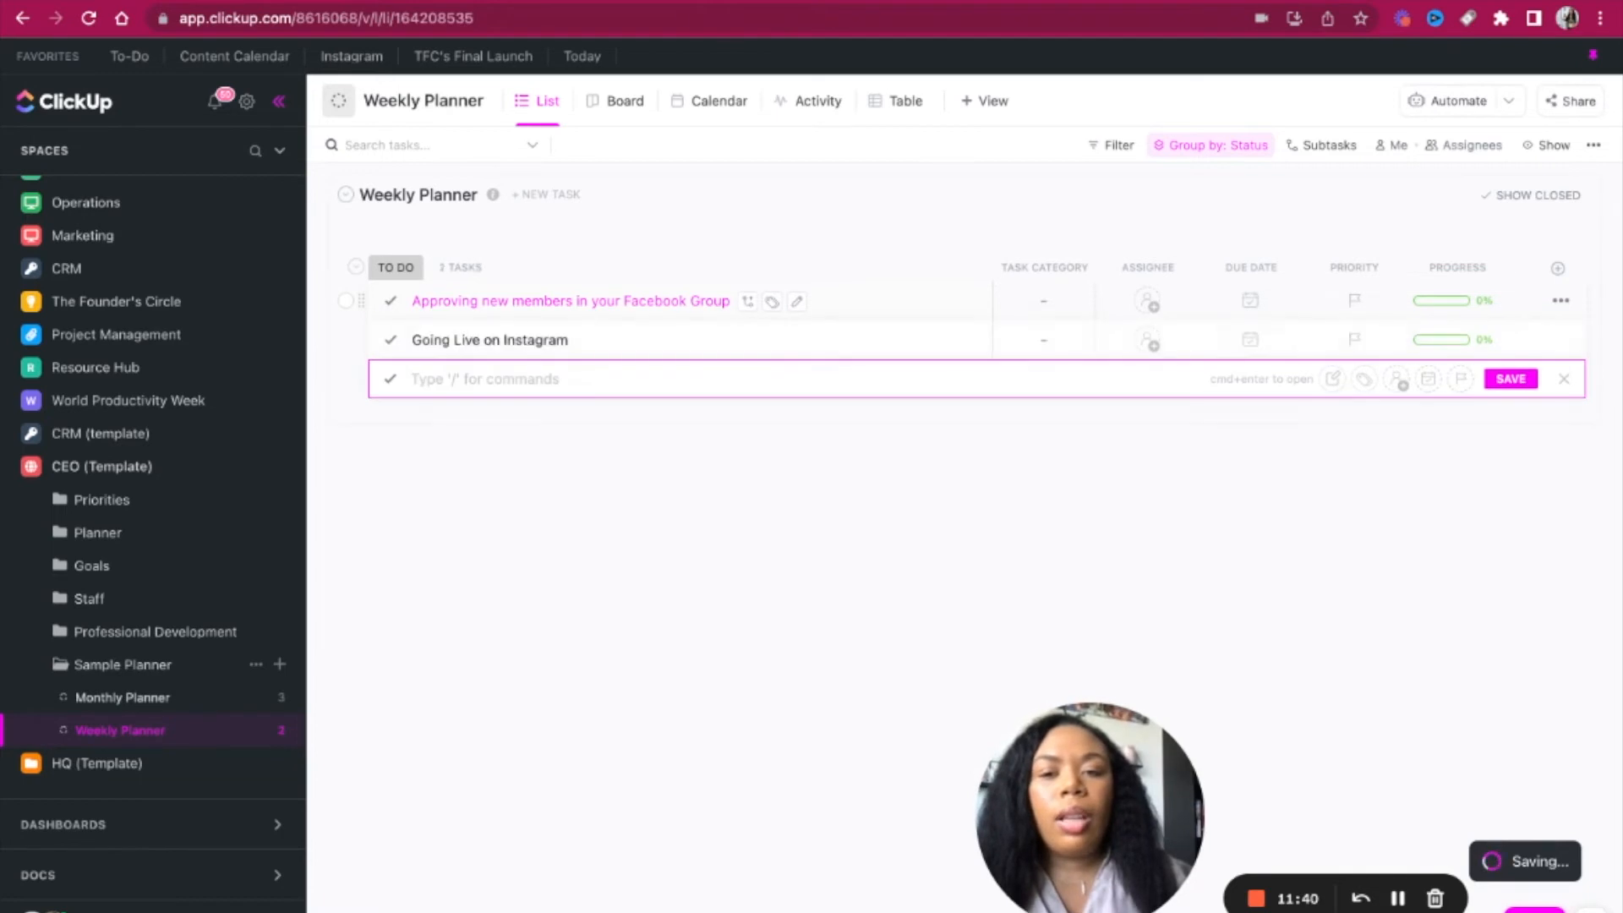
pyautogui.write('Scheduling Your Instagram')
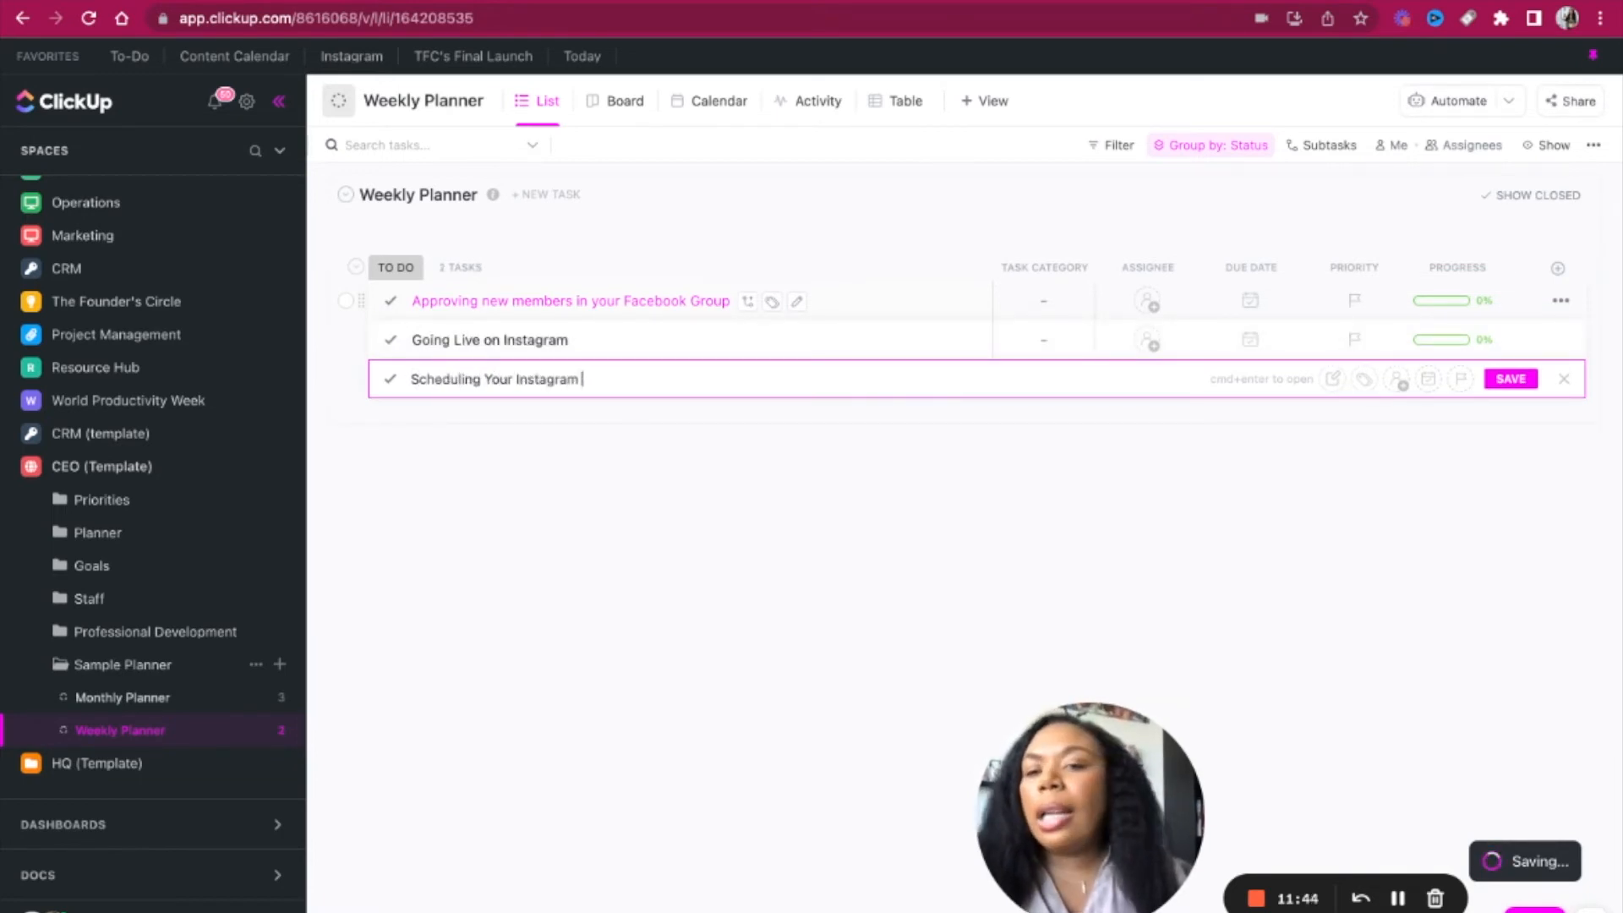
pyautogui.write(' Content')
pyautogui.press('Return')
# Step: Add a fourth task named "Reviewing your team's progress on their projects" to the Weekly Planner
pyautogui.write('Rev')
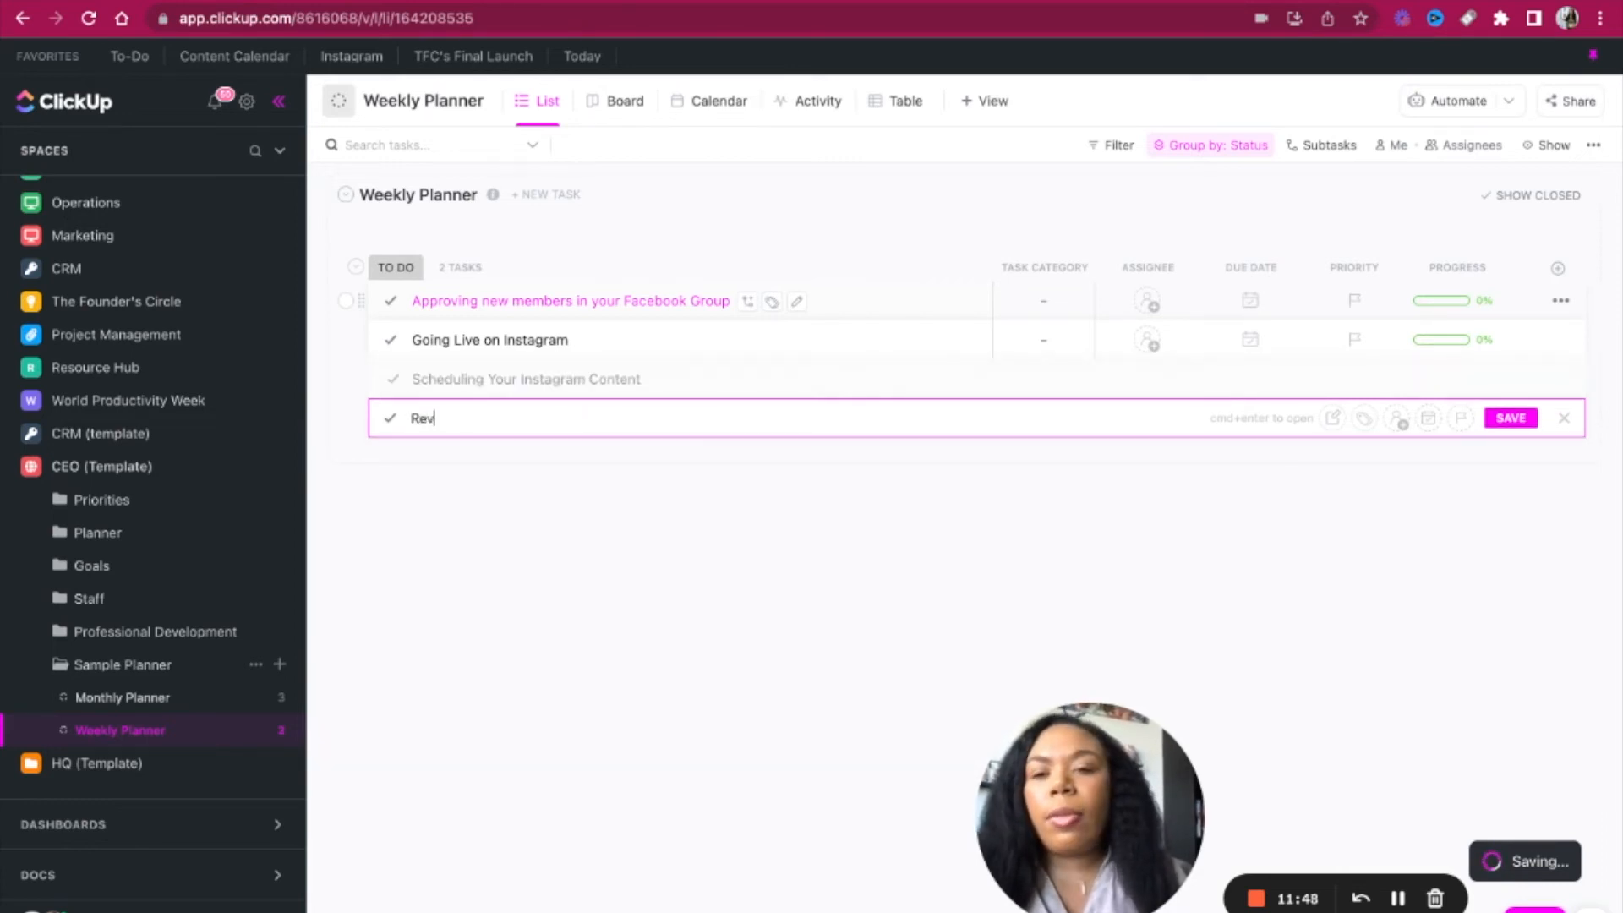
pyautogui.write("eewing your team's progress on")
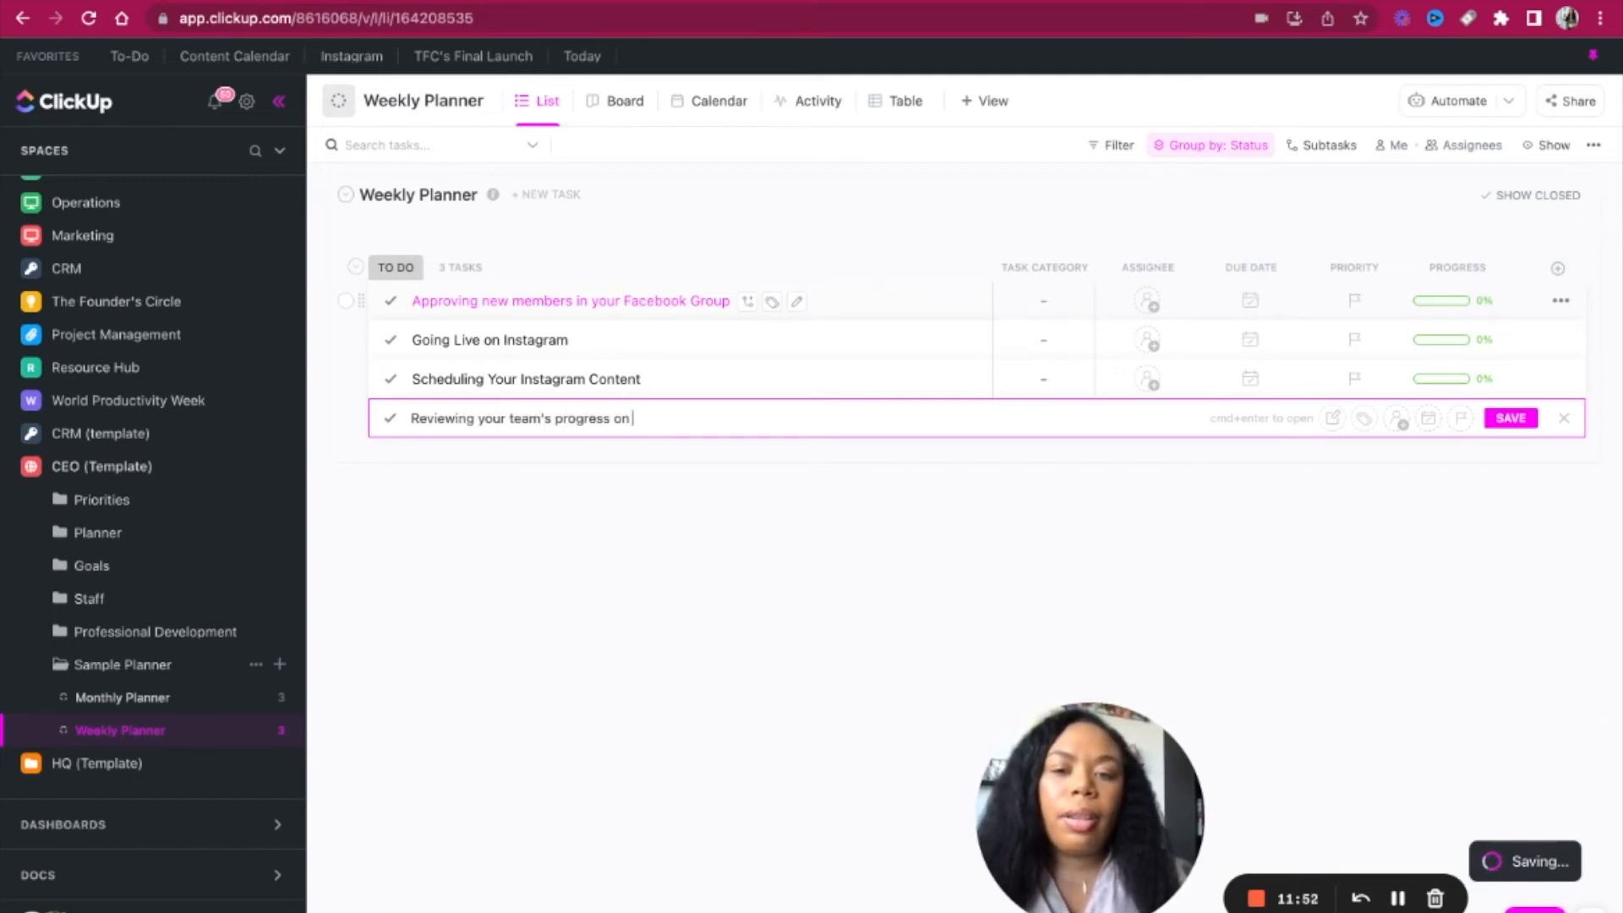
pyautogui.write(' their projects')
pyautogui.press('Return')
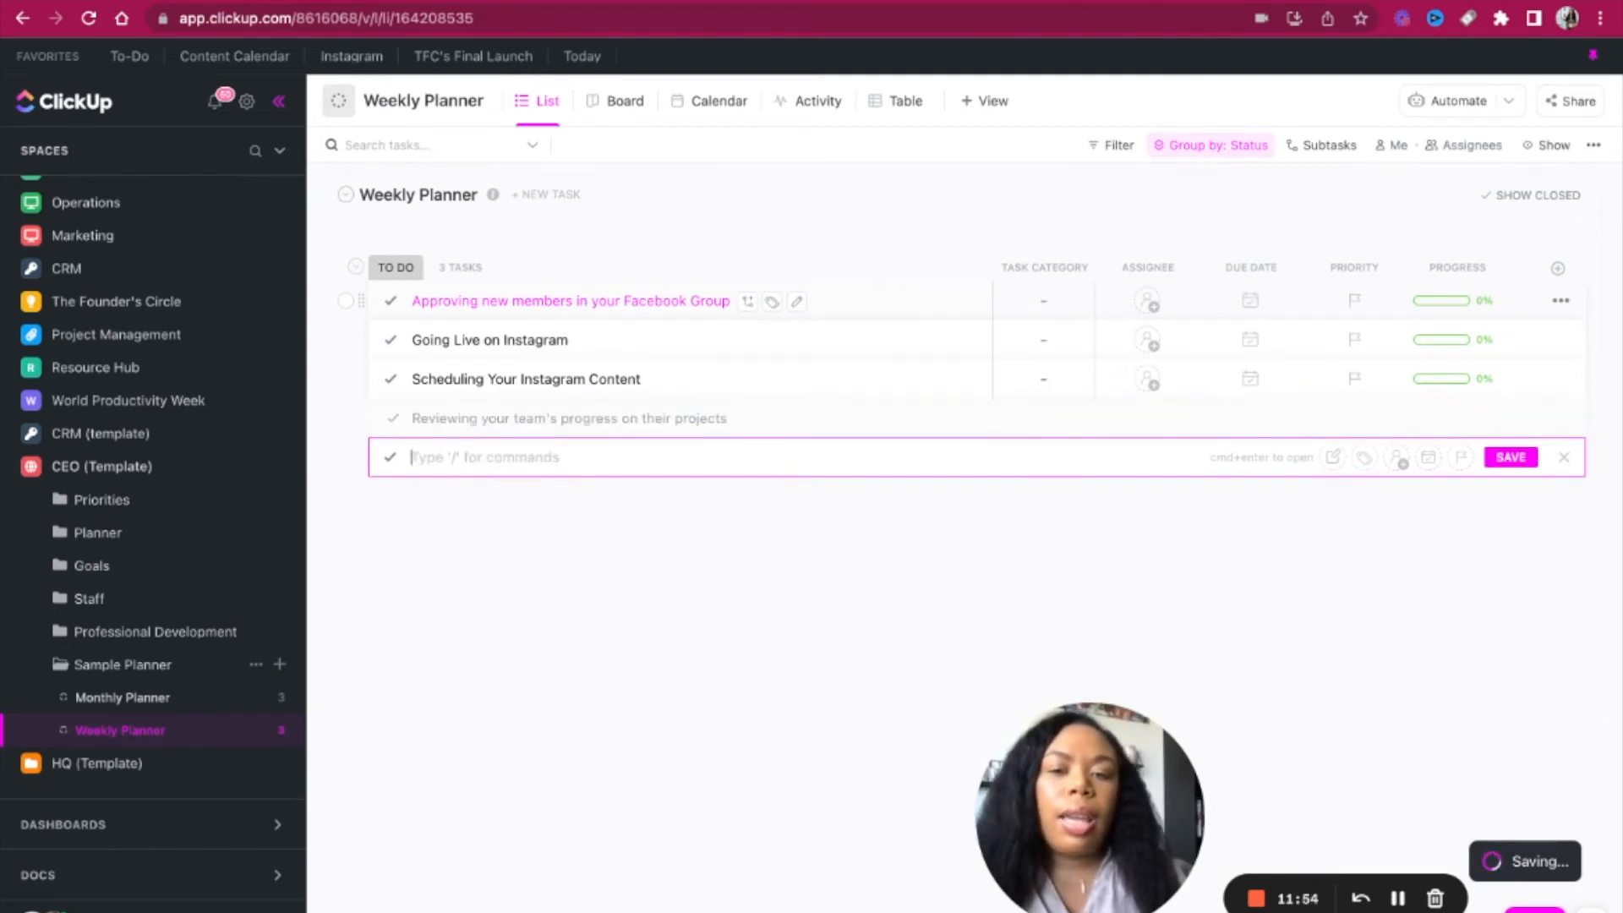
# Step: Categorize the Facebook Group task and both Instagram tasks as Marketing, and the team progress review task as Human Resources
pyautogui.click(1065, 306)
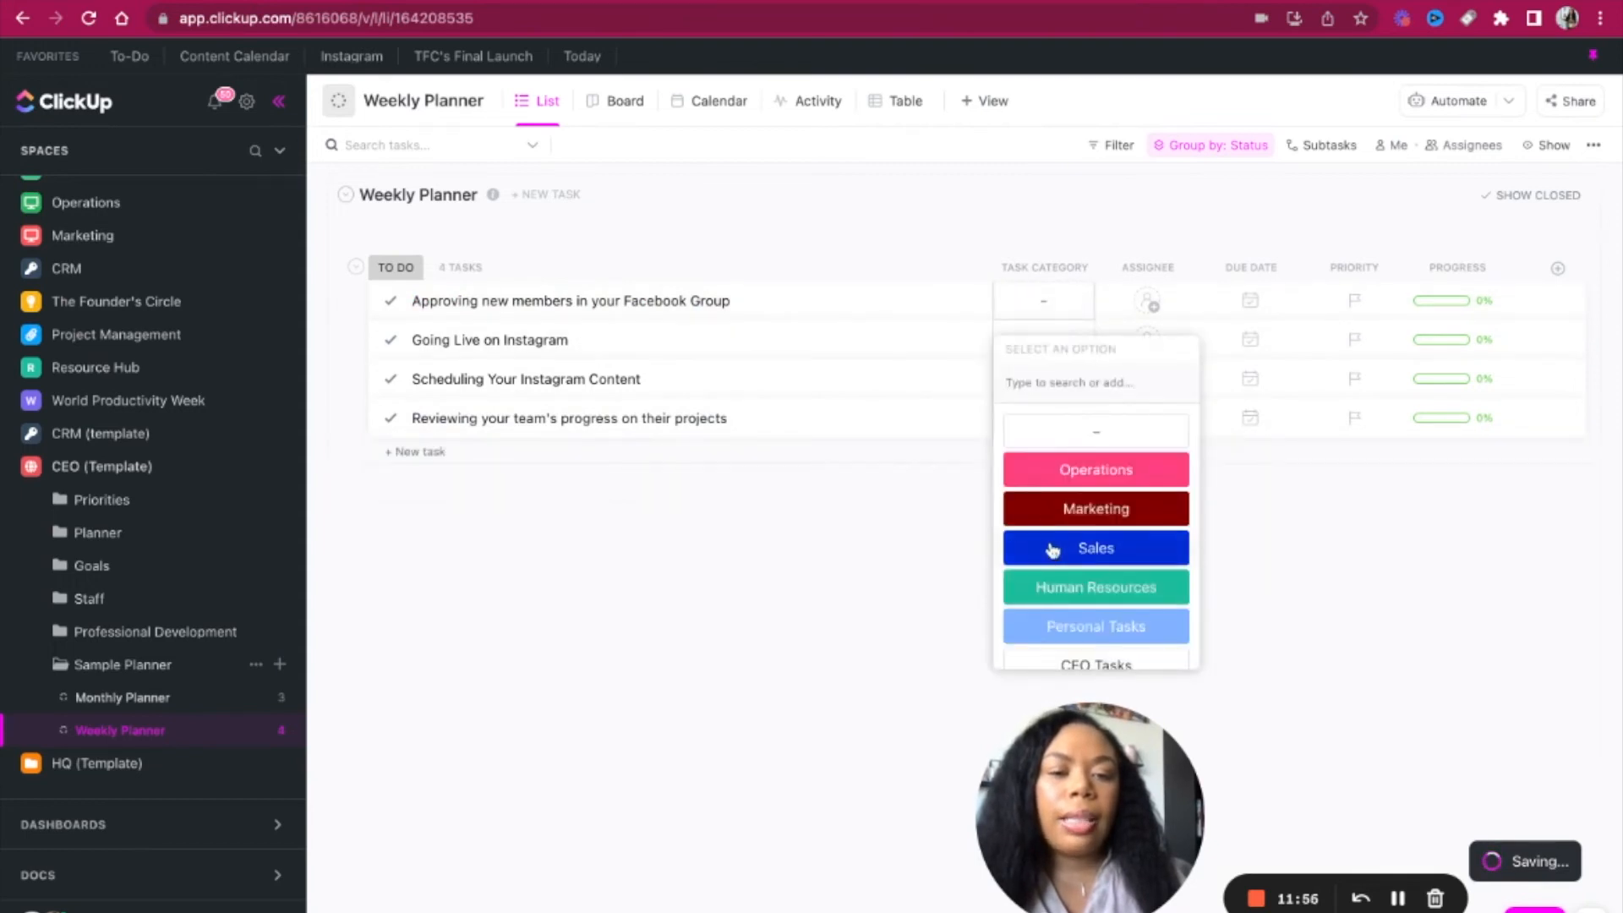
pyautogui.click(1069, 511)
pyautogui.click(1032, 345)
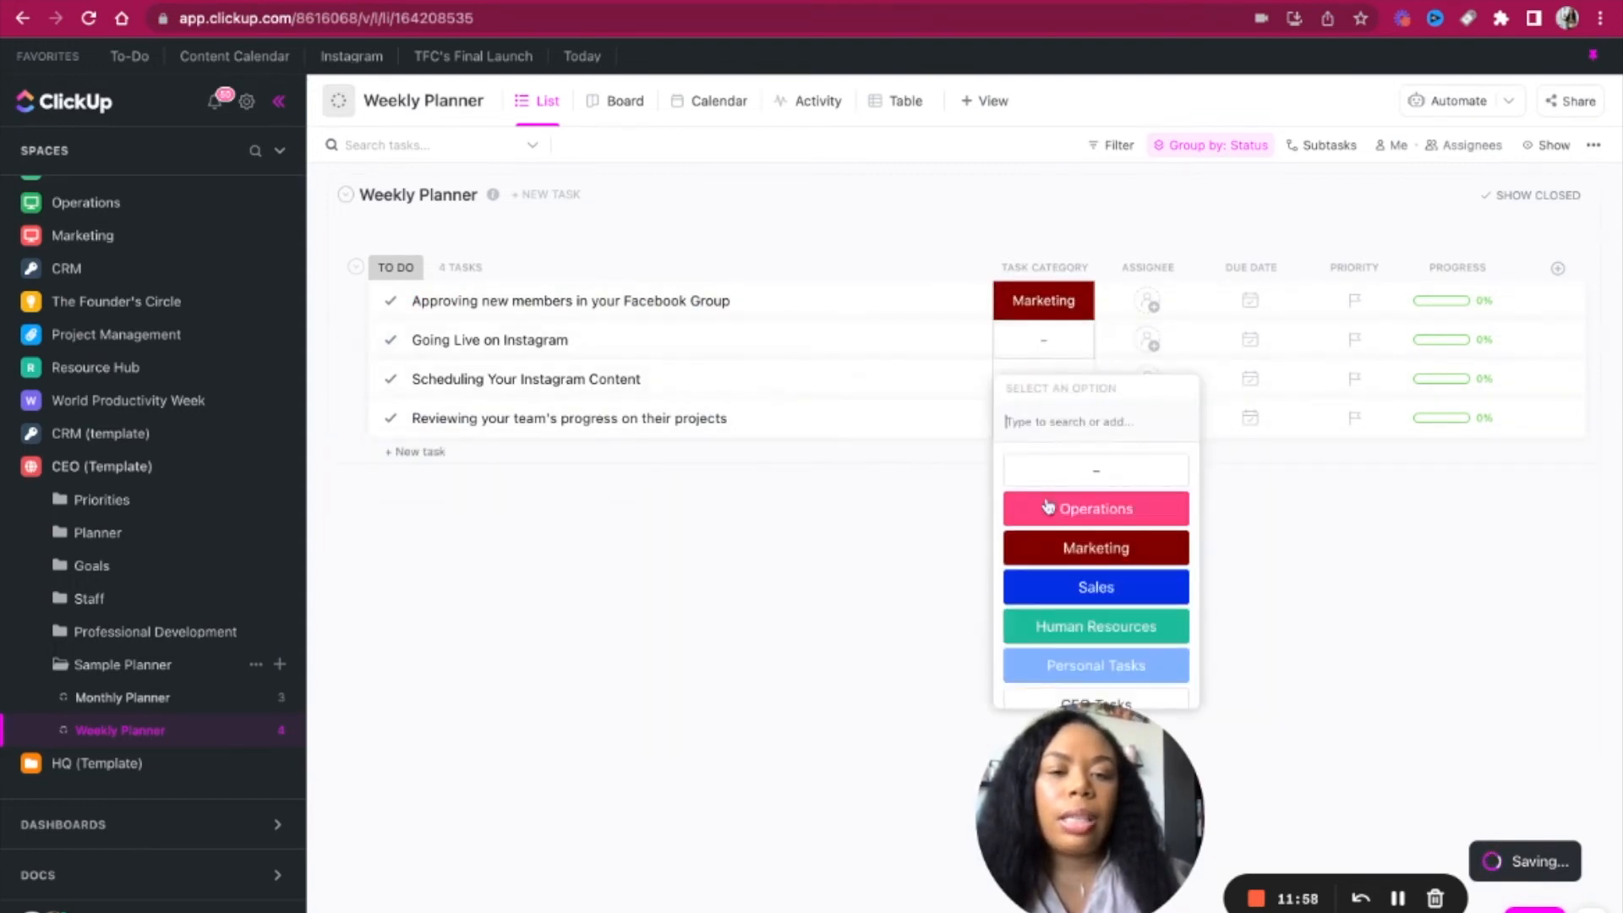
pyautogui.click(1055, 549)
pyautogui.click(1041, 385)
pyautogui.click(1060, 583)
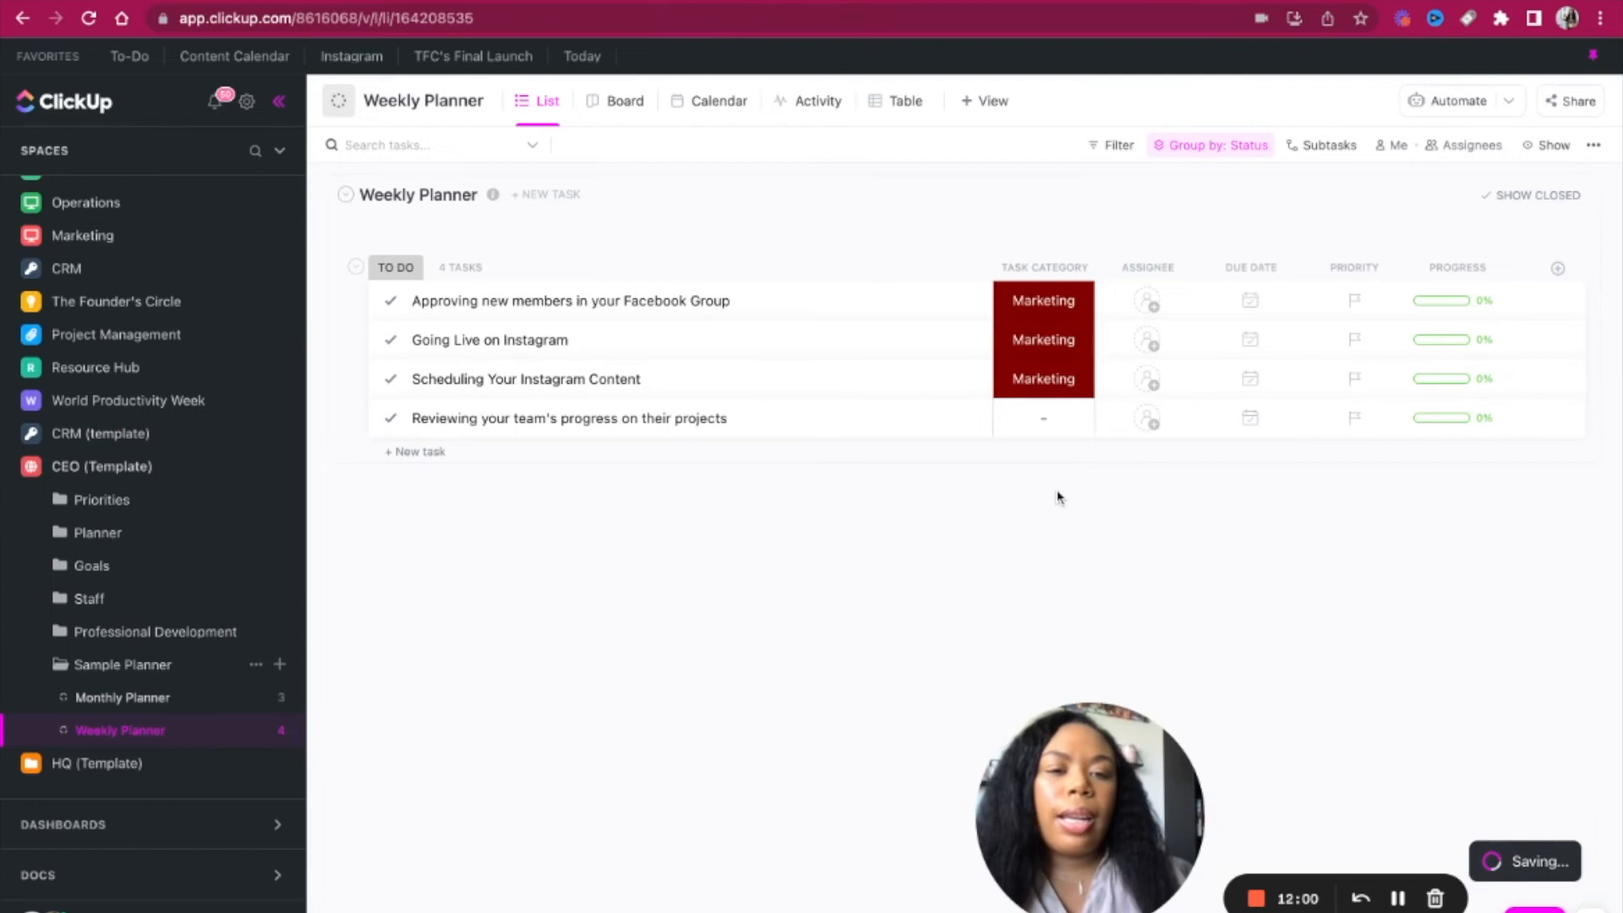
pyautogui.click(1043, 423)
pyautogui.click(1033, 705)
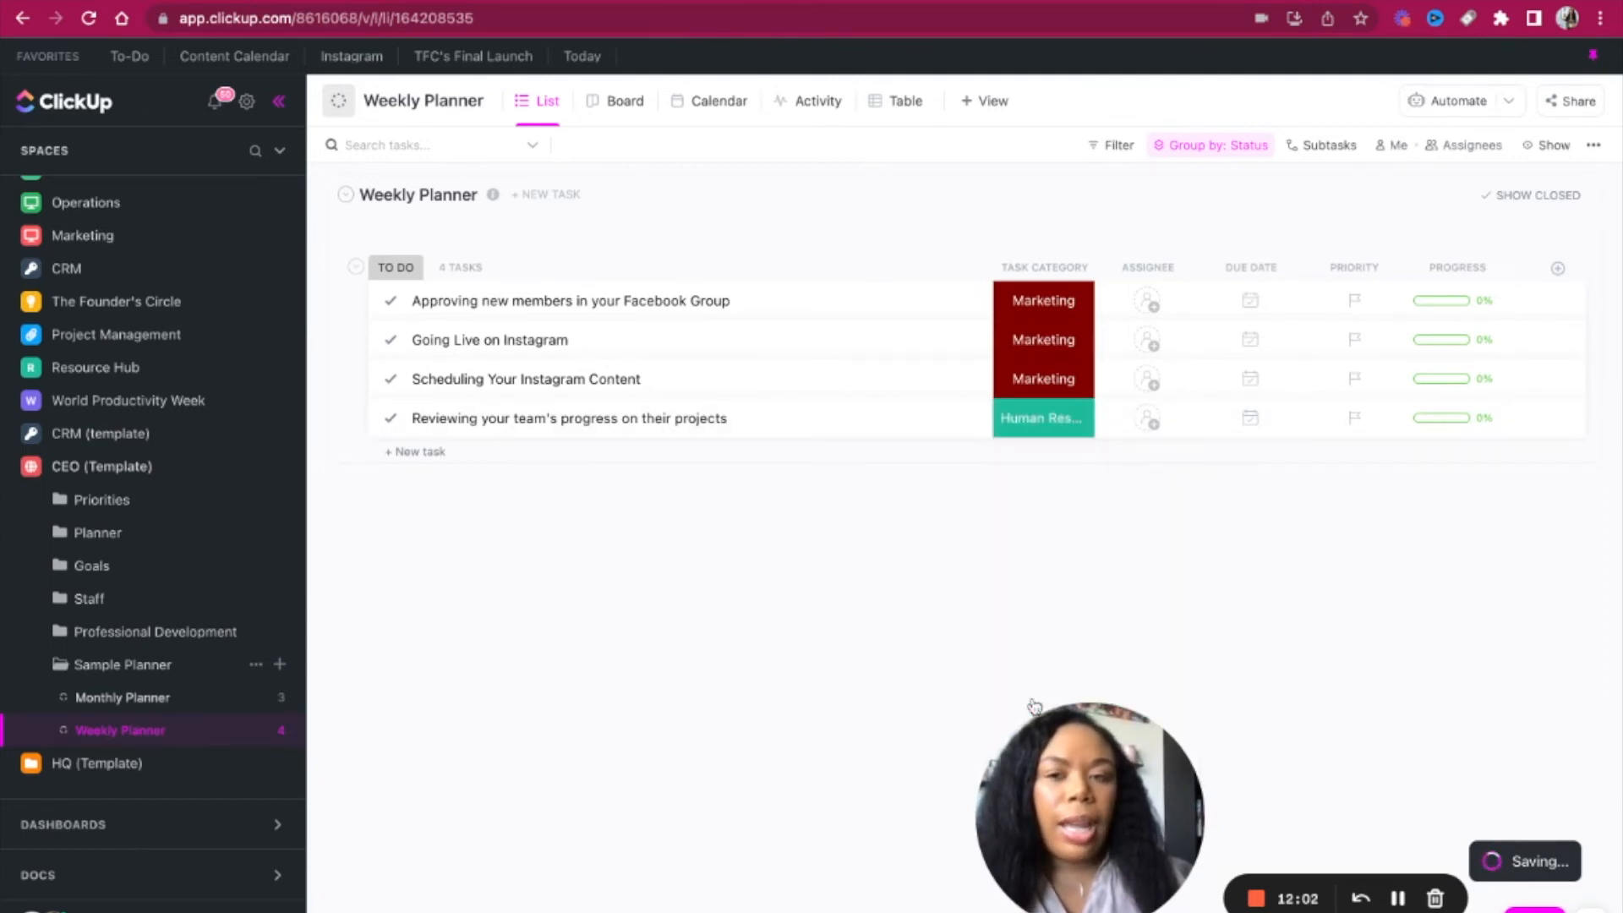
# Step: Set the due dates to July 25, 2022 for the Facebook Group task and July 26 for "Going Live on Instagram"
pyautogui.click(1251, 300)
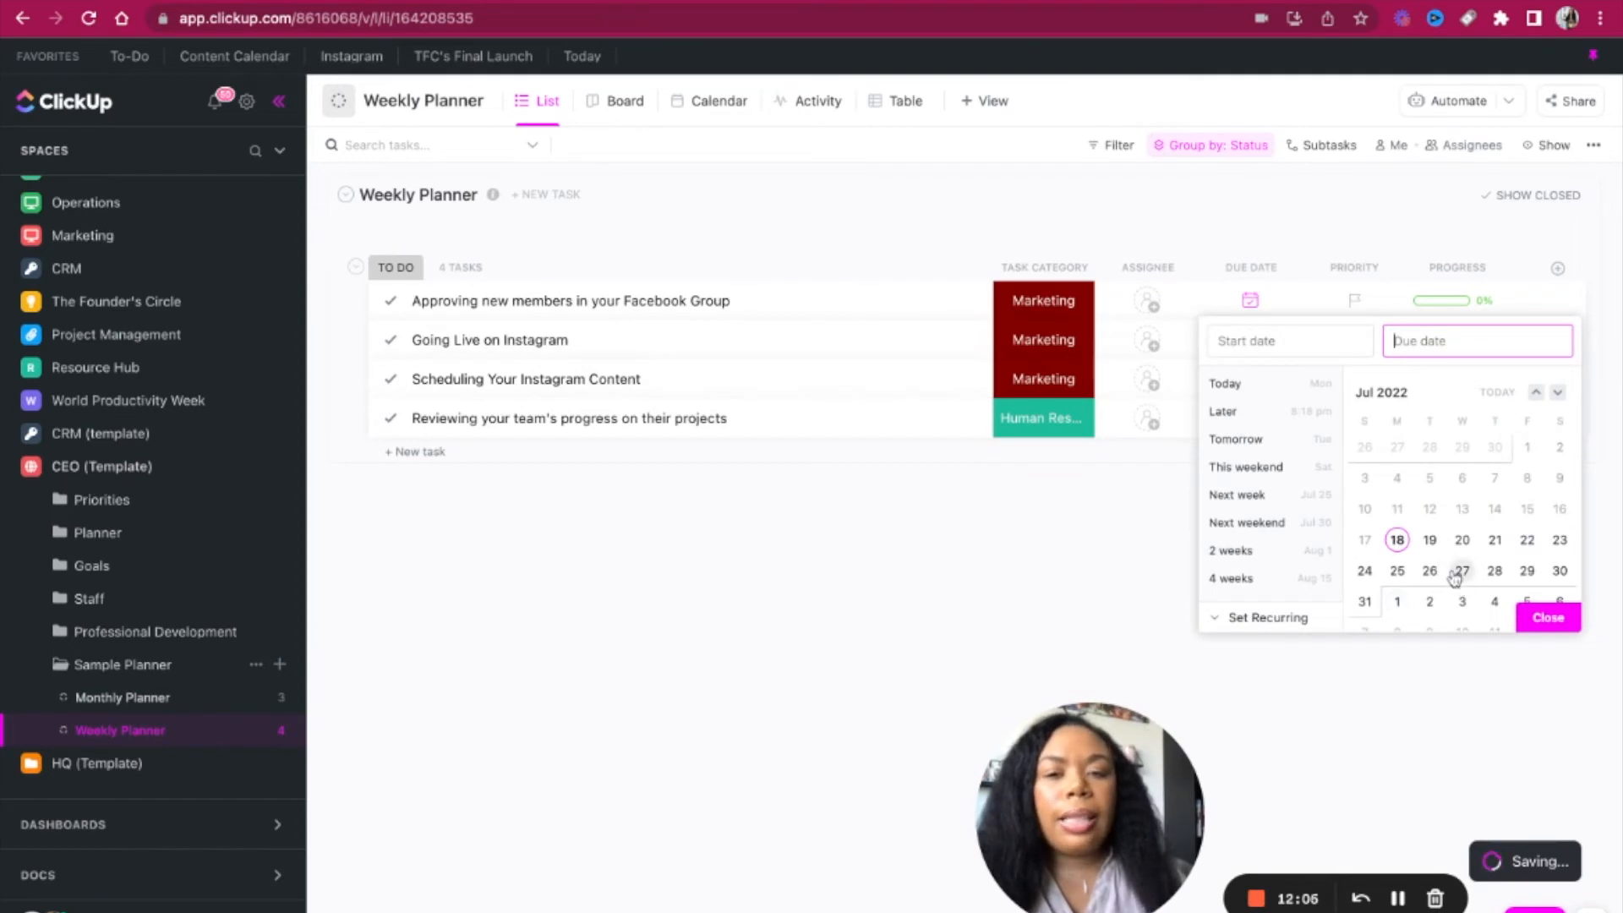
pyautogui.click(1397, 572)
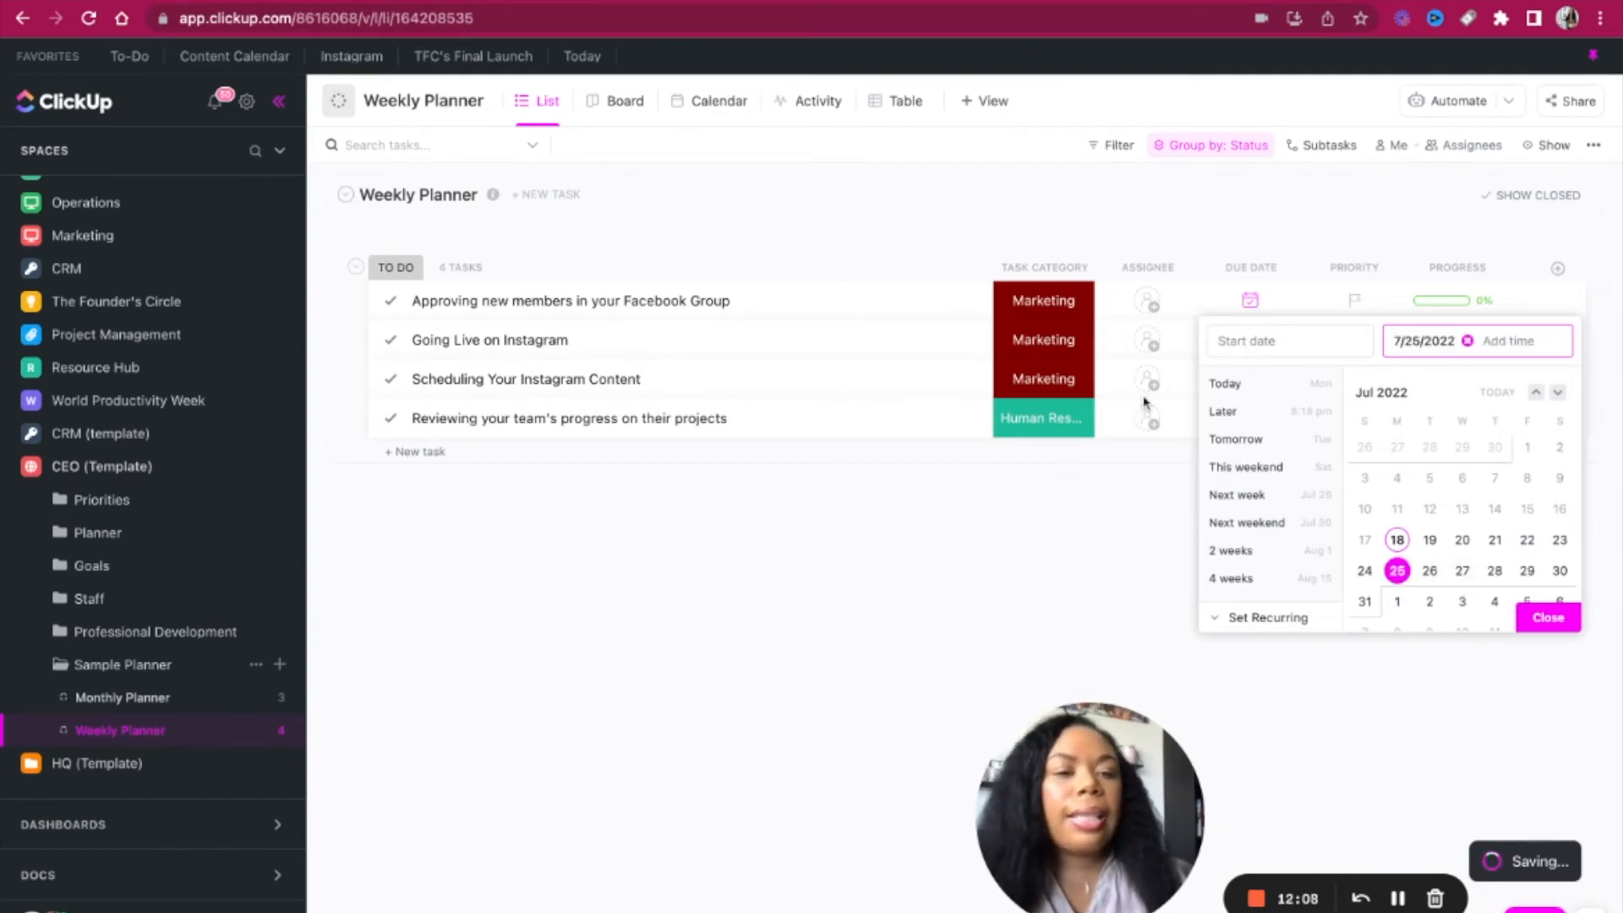
pyautogui.click(1144, 583)
pyautogui.click(1250, 339)
pyautogui.click(1429, 609)
pyautogui.click(1543, 659)
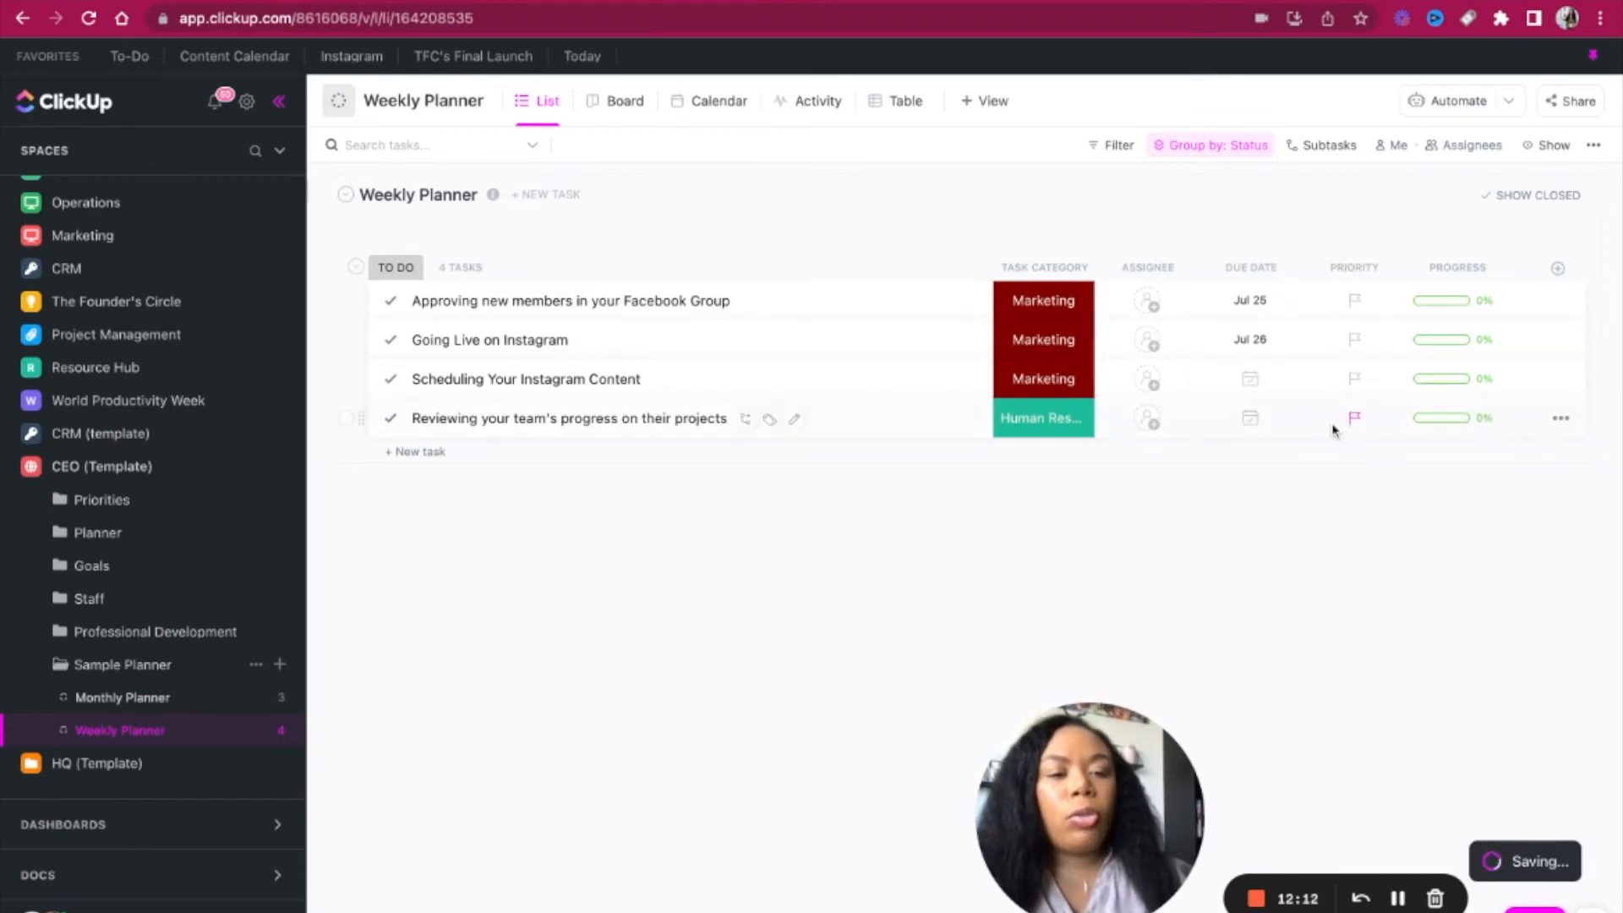
# Step: Set the due dates to Friday, July 22 for "Scheduling Your Instagram Content" and July 27, 2022 for the team progress review task
pyautogui.click(1252, 382)
pyautogui.click(1527, 620)
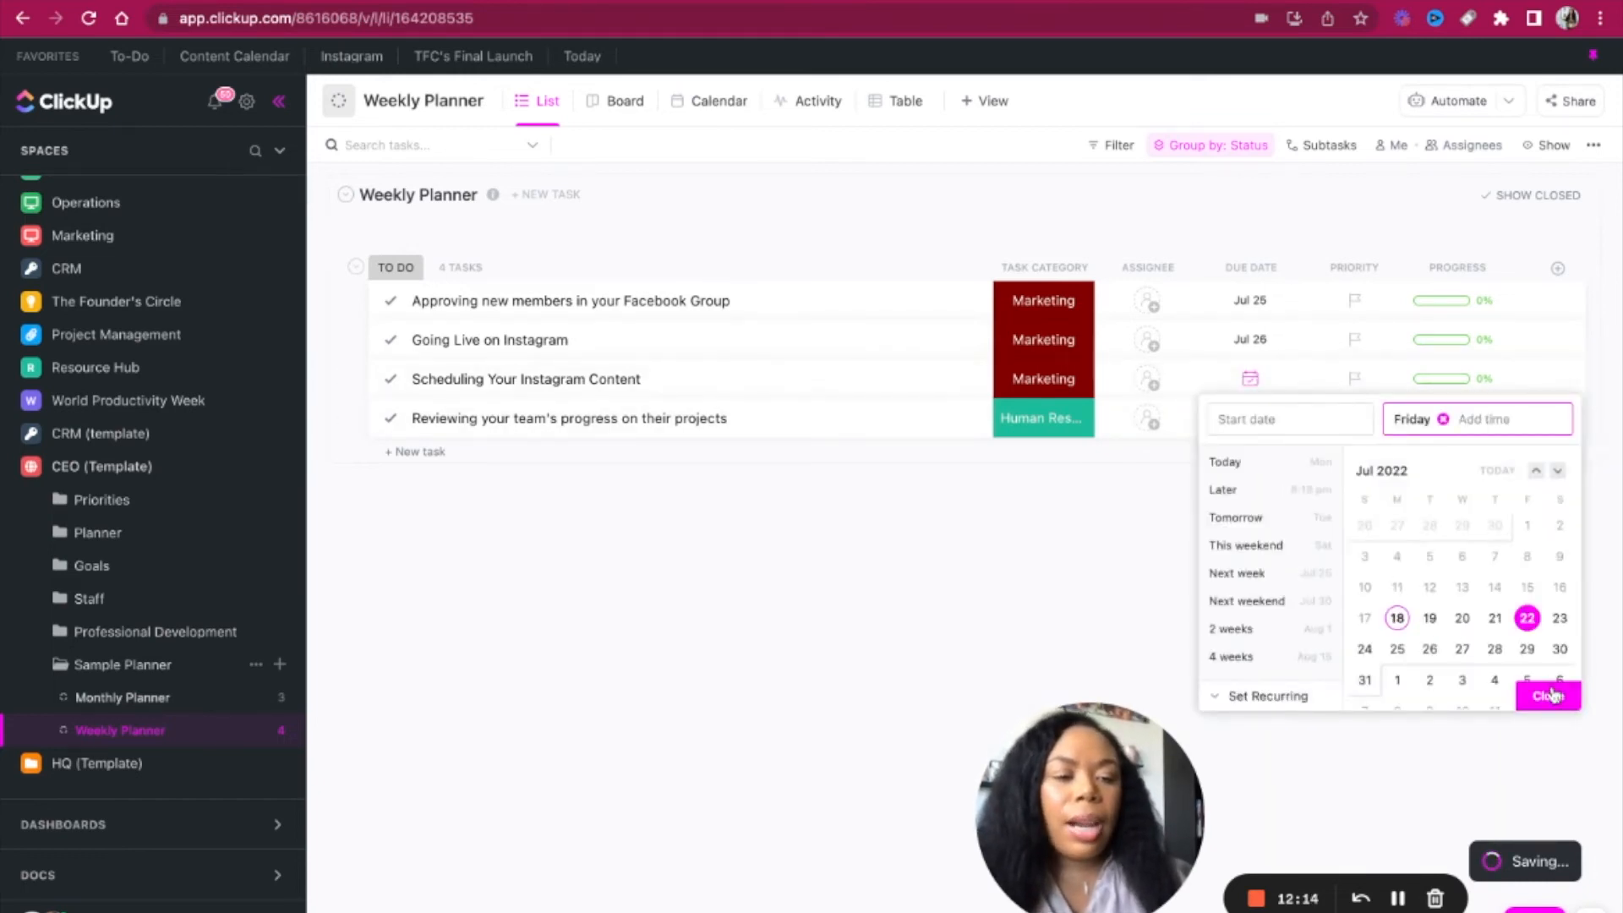
pyautogui.click(1551, 696)
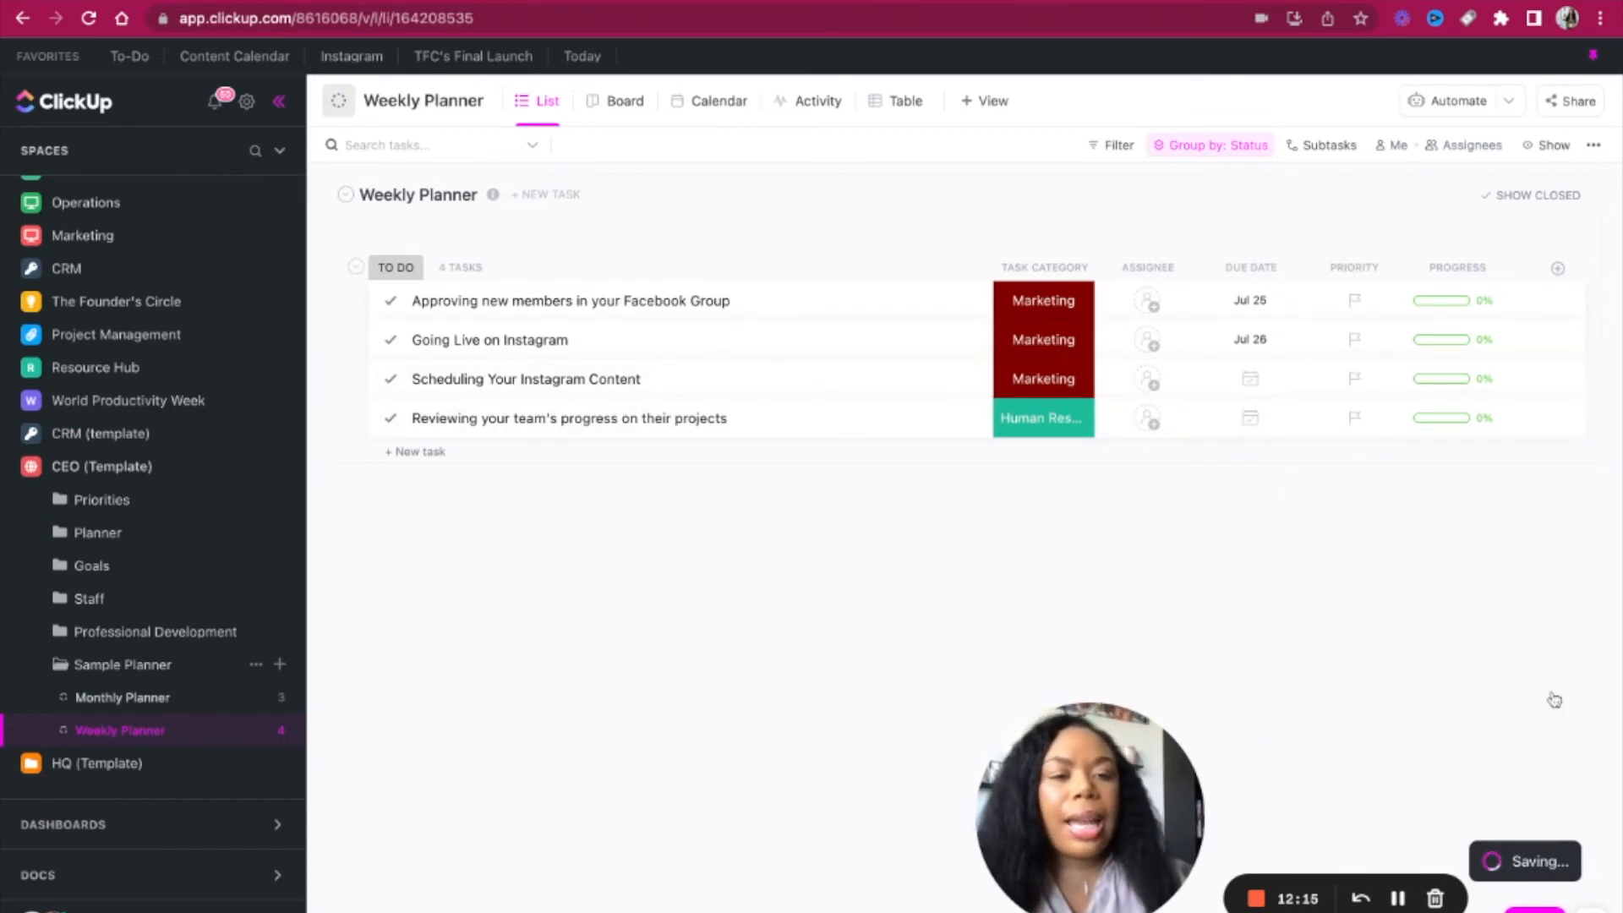
pyautogui.click(1249, 418)
pyautogui.click(1462, 688)
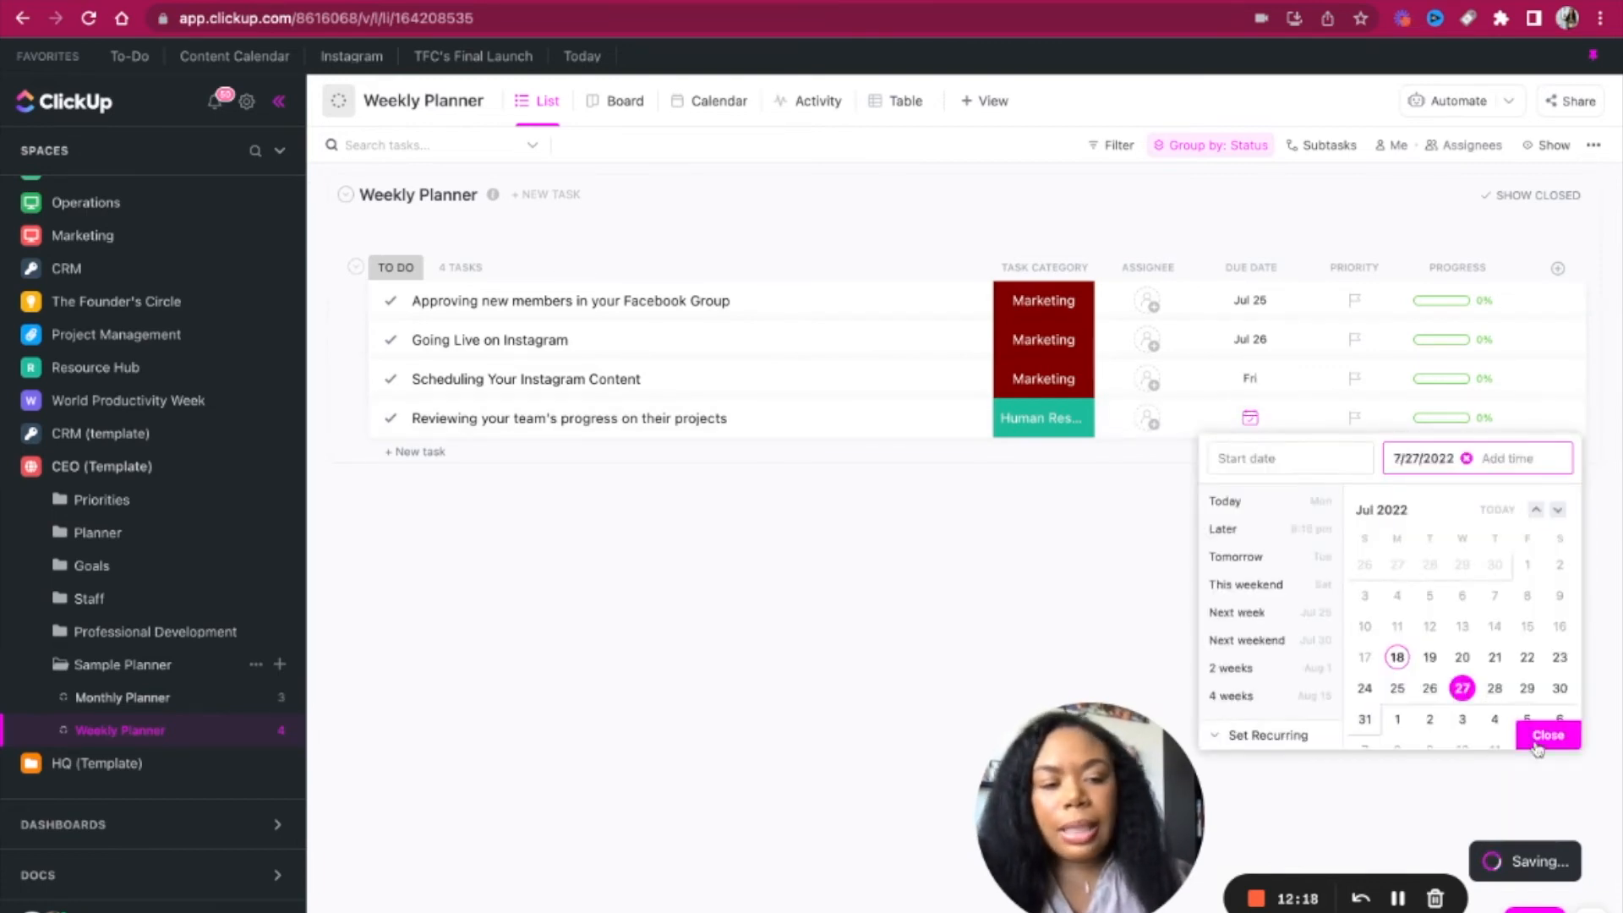
pyautogui.click(1548, 735)
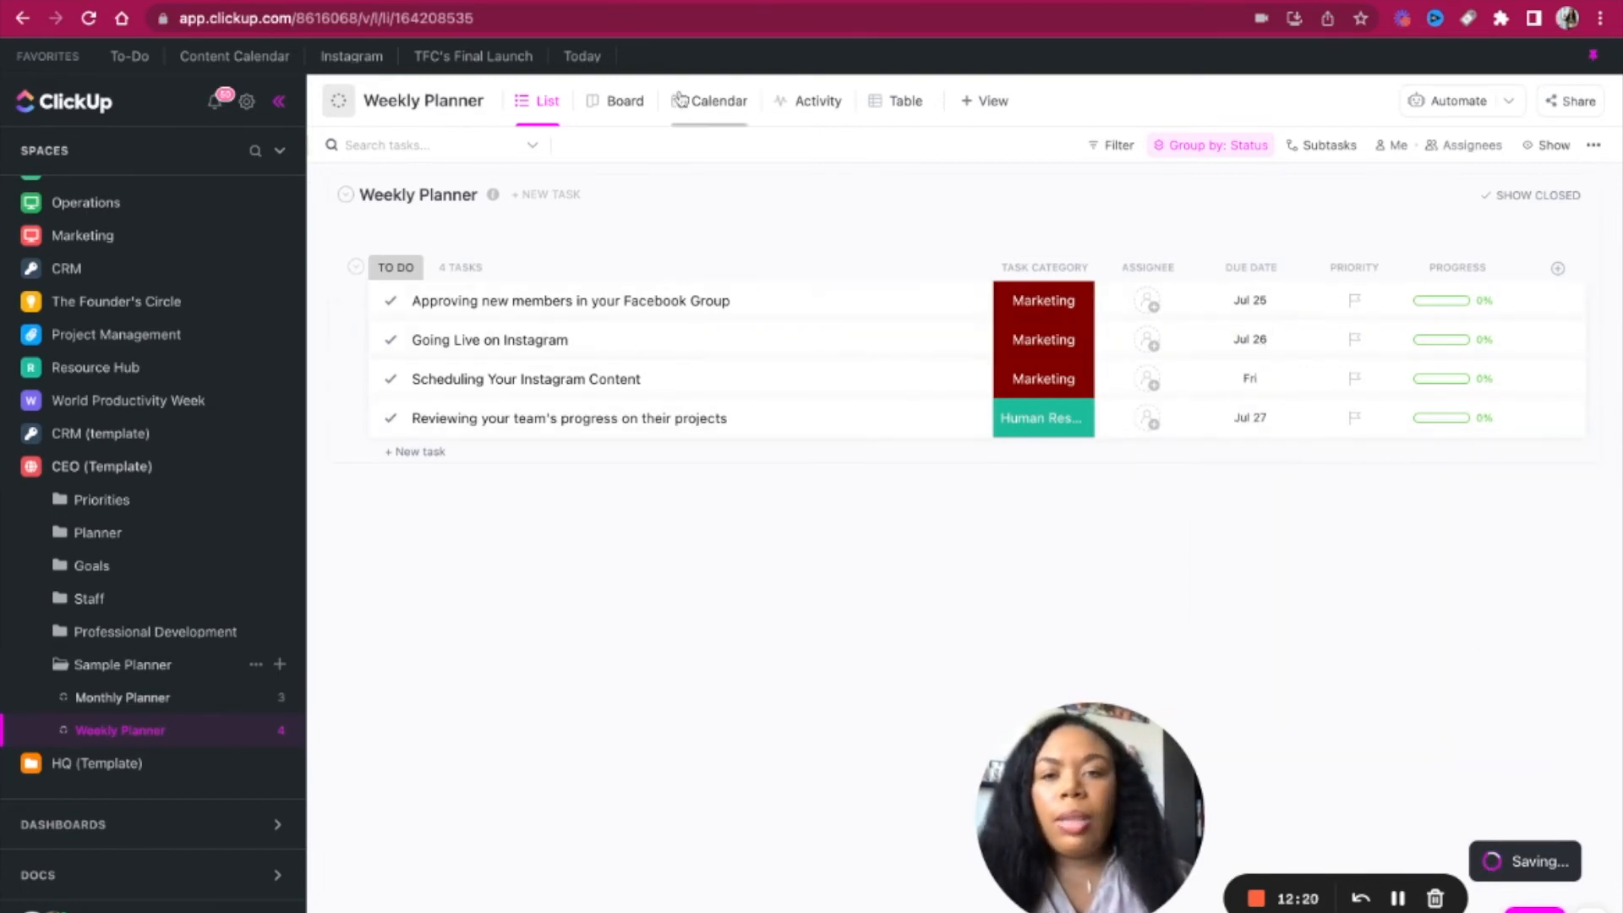
# Step: Check the Weekly Planner's scheduled tasks in the Calendar view and return to the List view
pyautogui.click(710, 117)
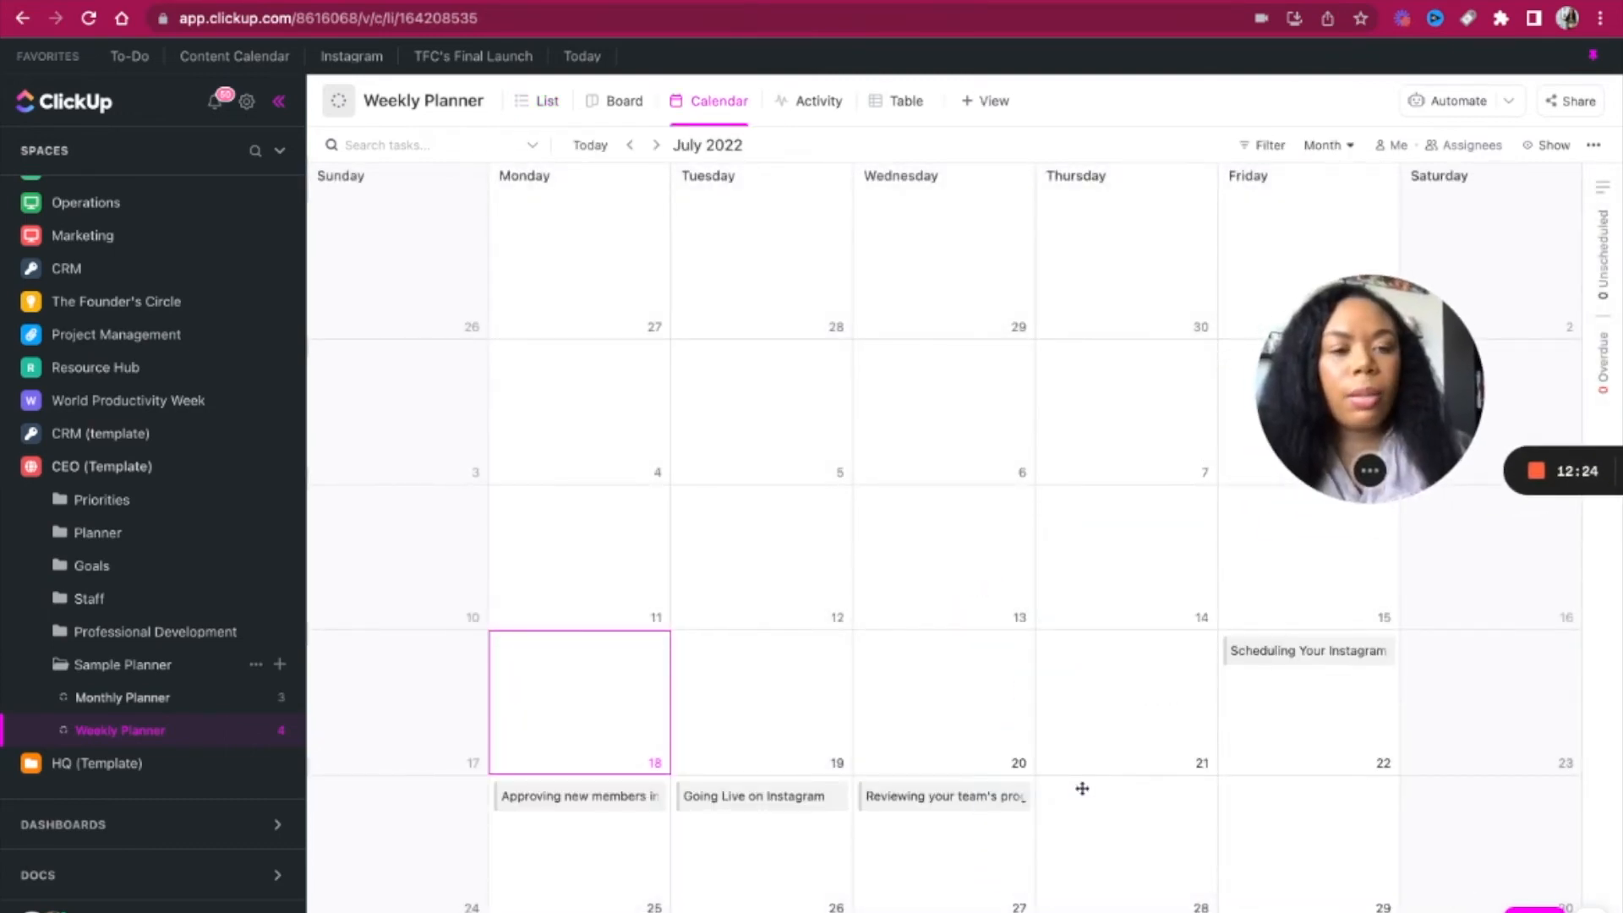
pyautogui.click(544, 101)
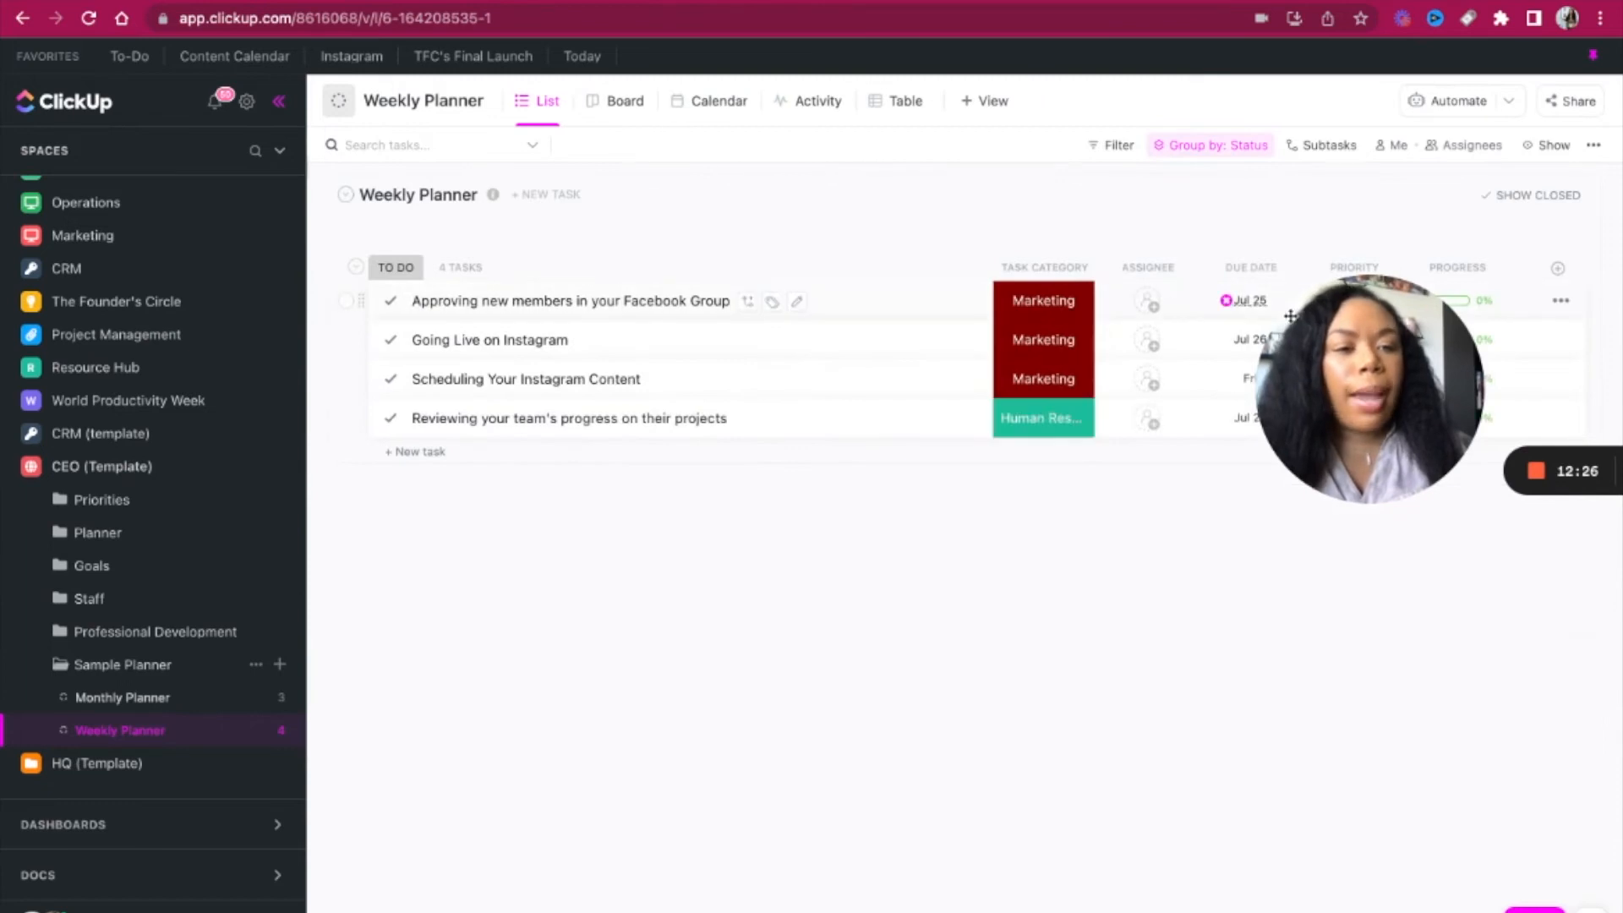
pyautogui.moveTo(1353, 349); pyautogui.dragTo(1154, 765)
# Step: Make the "Approving new members in your Facebook Group" task recur weekly, on schedule
pyautogui.click(1250, 300)
pyautogui.click(1258, 626)
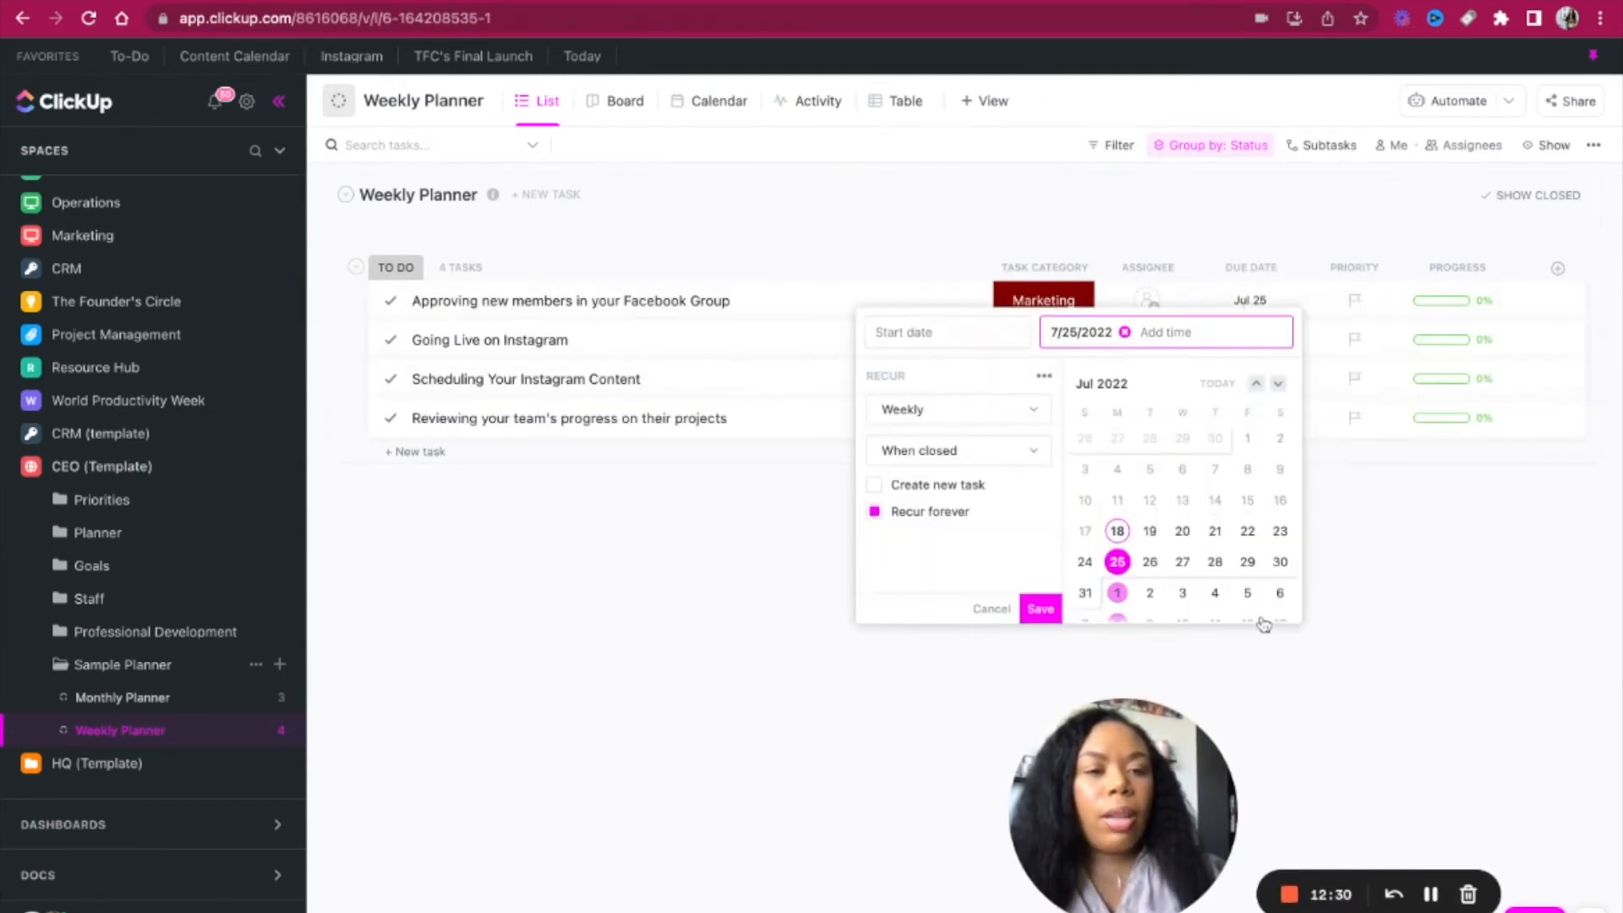
pyautogui.click(974, 413)
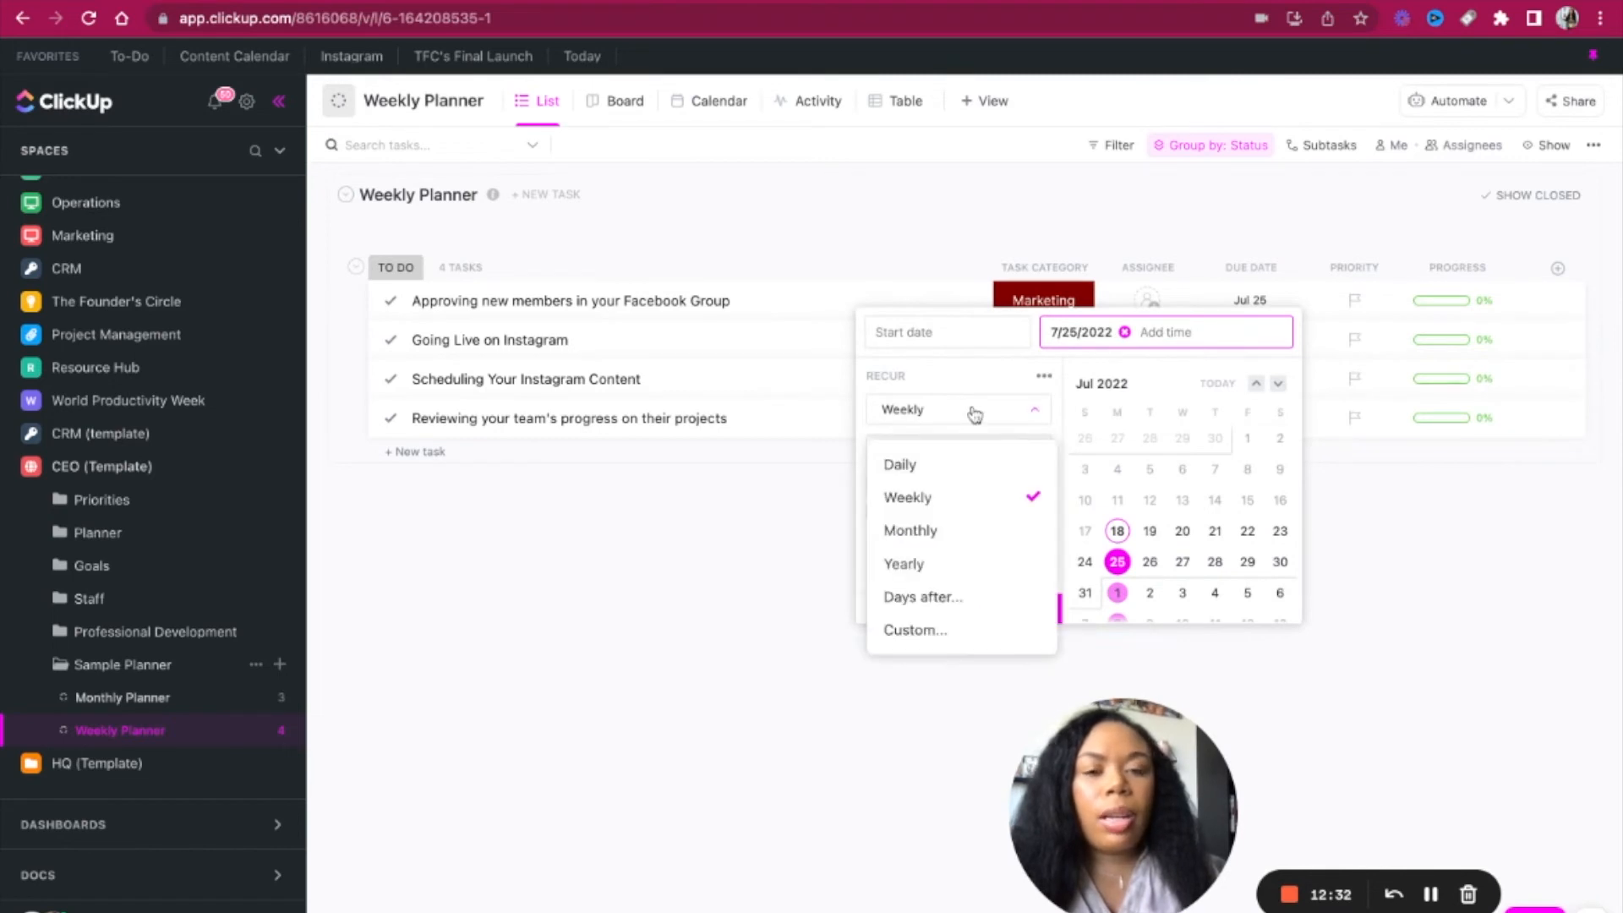
pyautogui.click(974, 412)
pyautogui.click(953, 462)
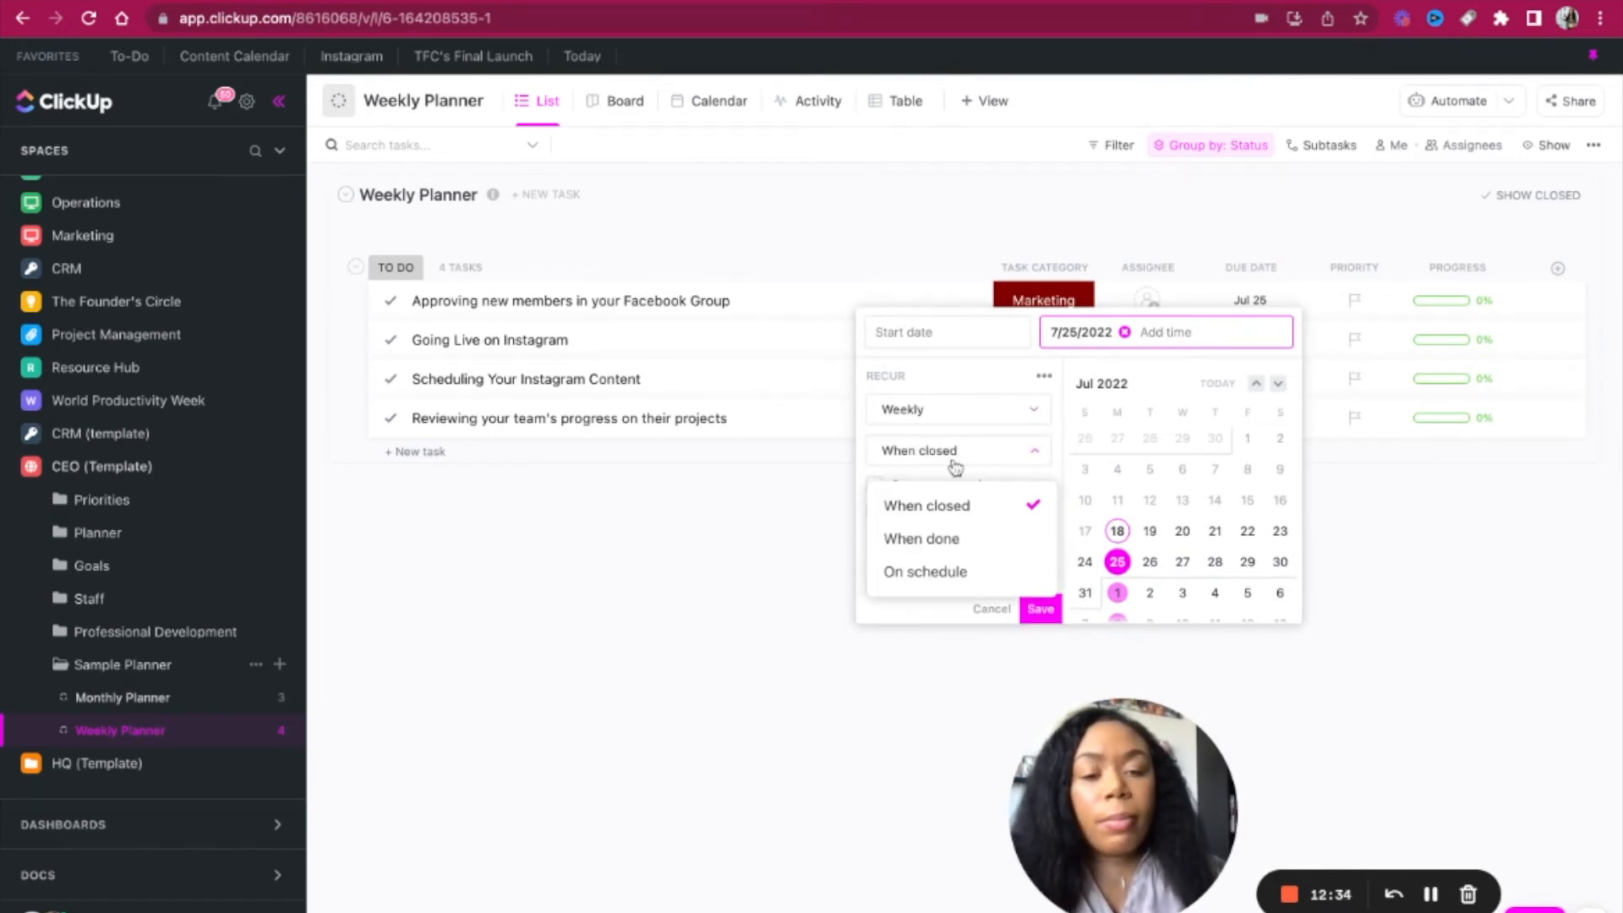
pyautogui.click(946, 571)
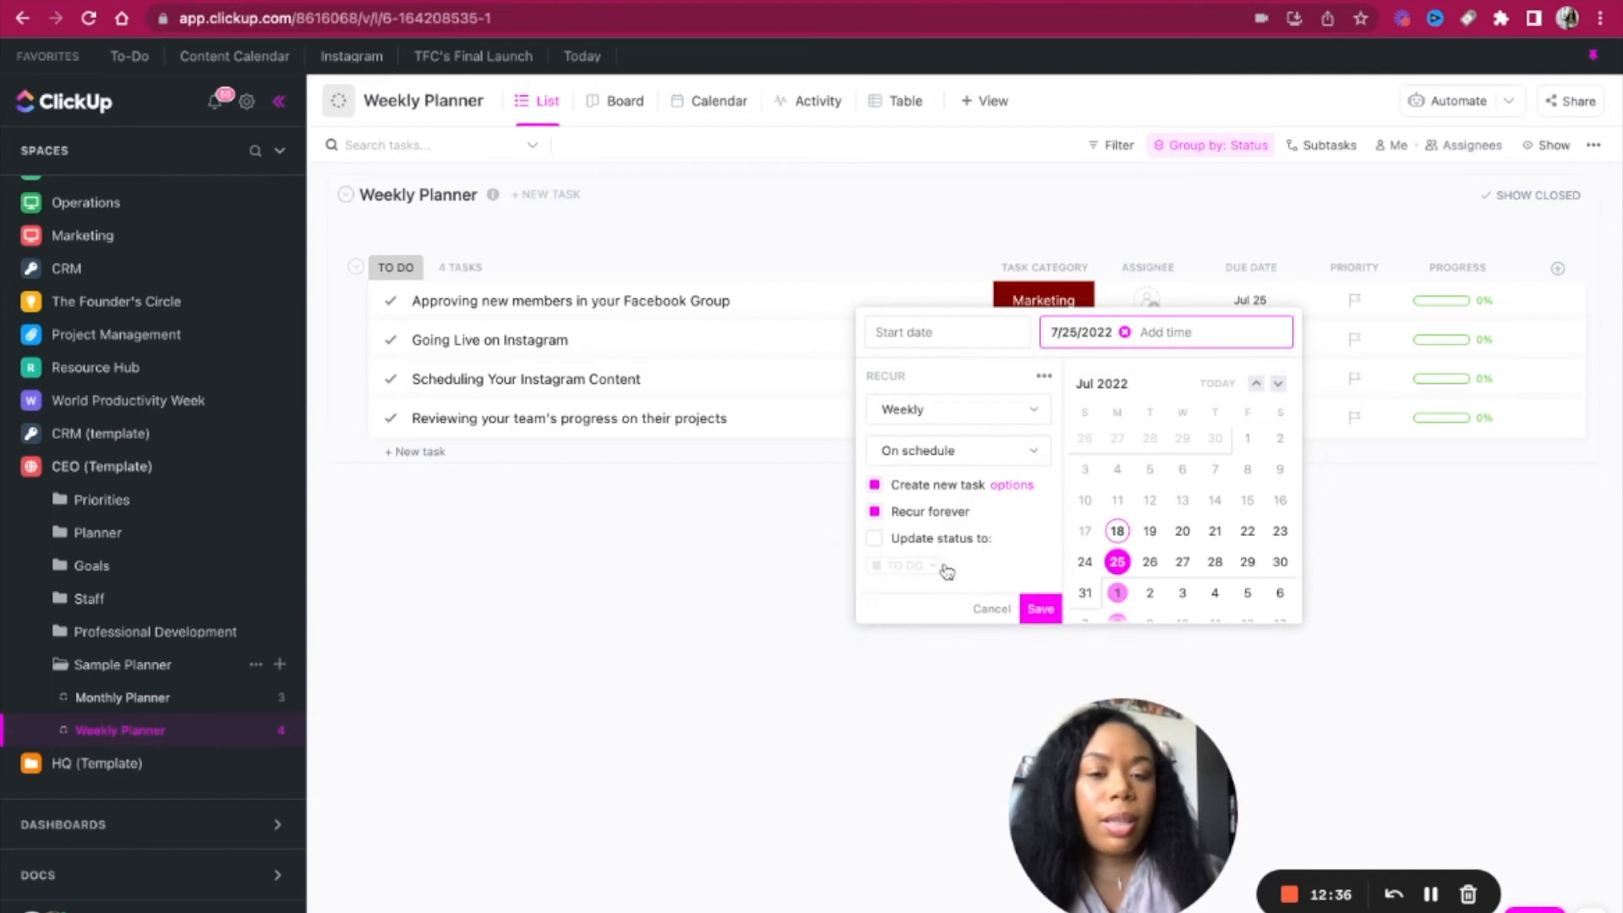
pyautogui.click(1041, 610)
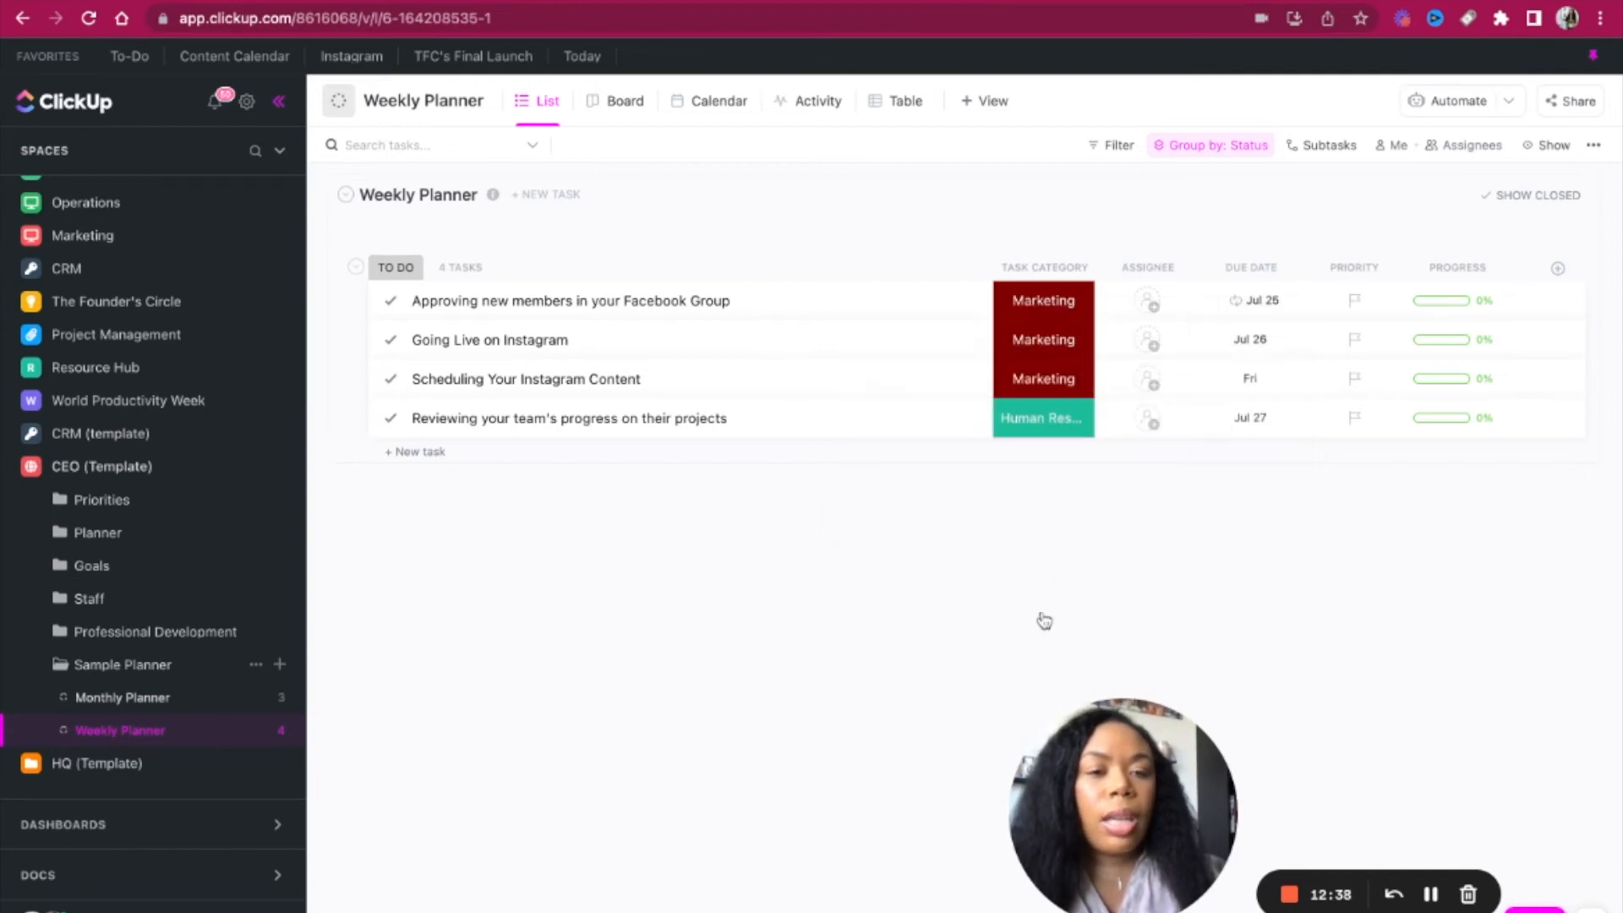
# Step: Make the "Going Live on Instagram" task recur weekly, on schedule
pyautogui.click(1255, 347)
pyautogui.click(1267, 645)
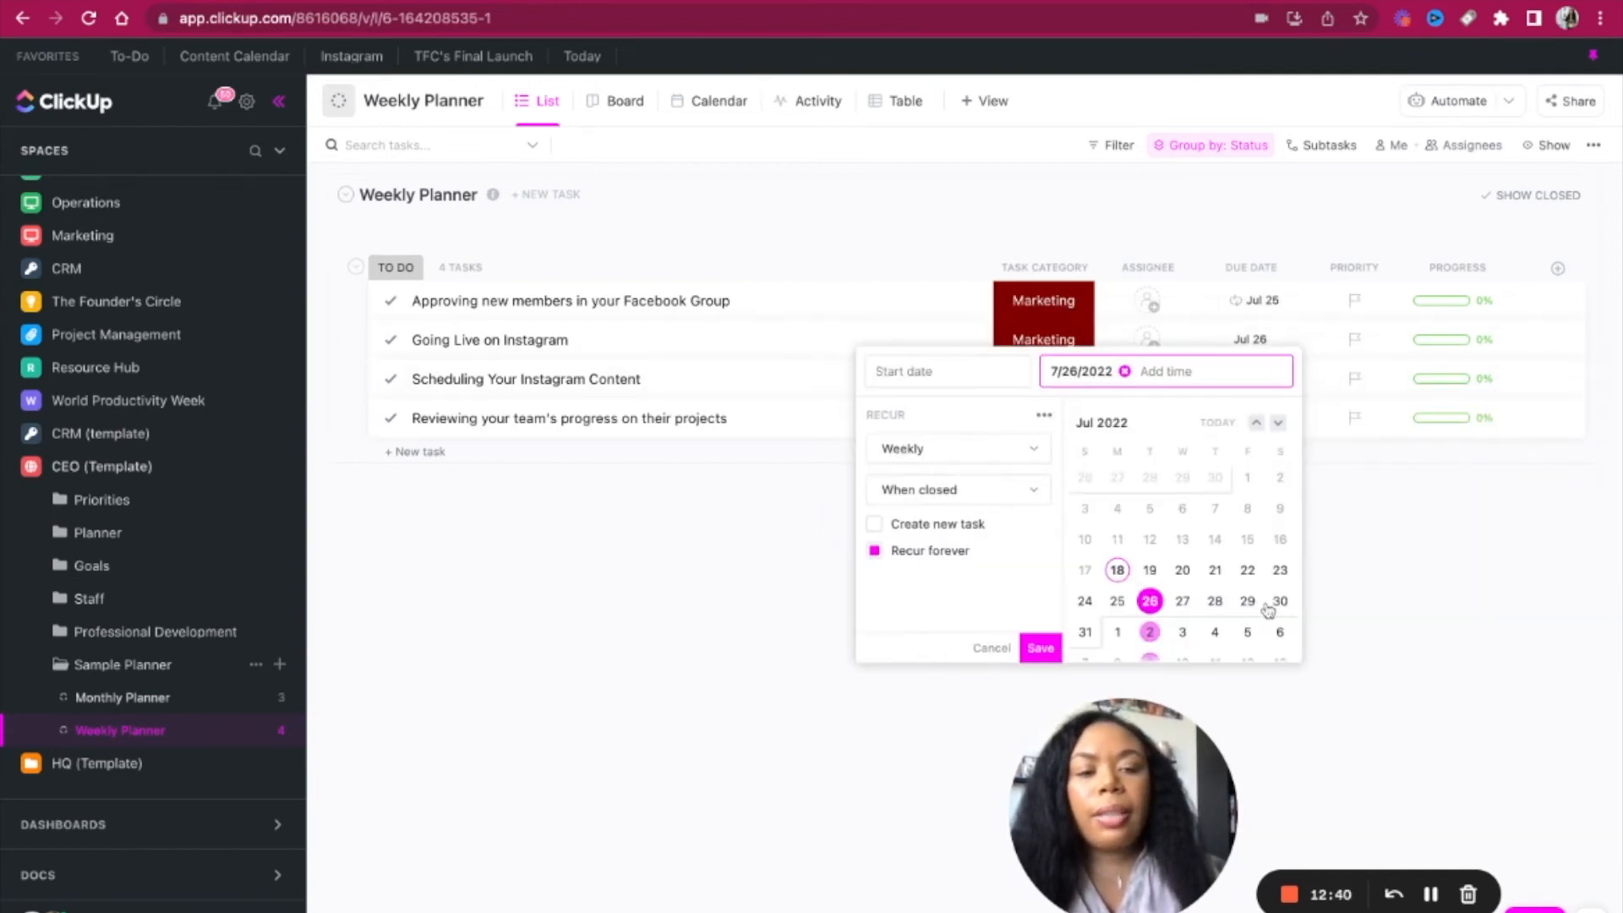
pyautogui.click(963, 499)
pyautogui.click(923, 610)
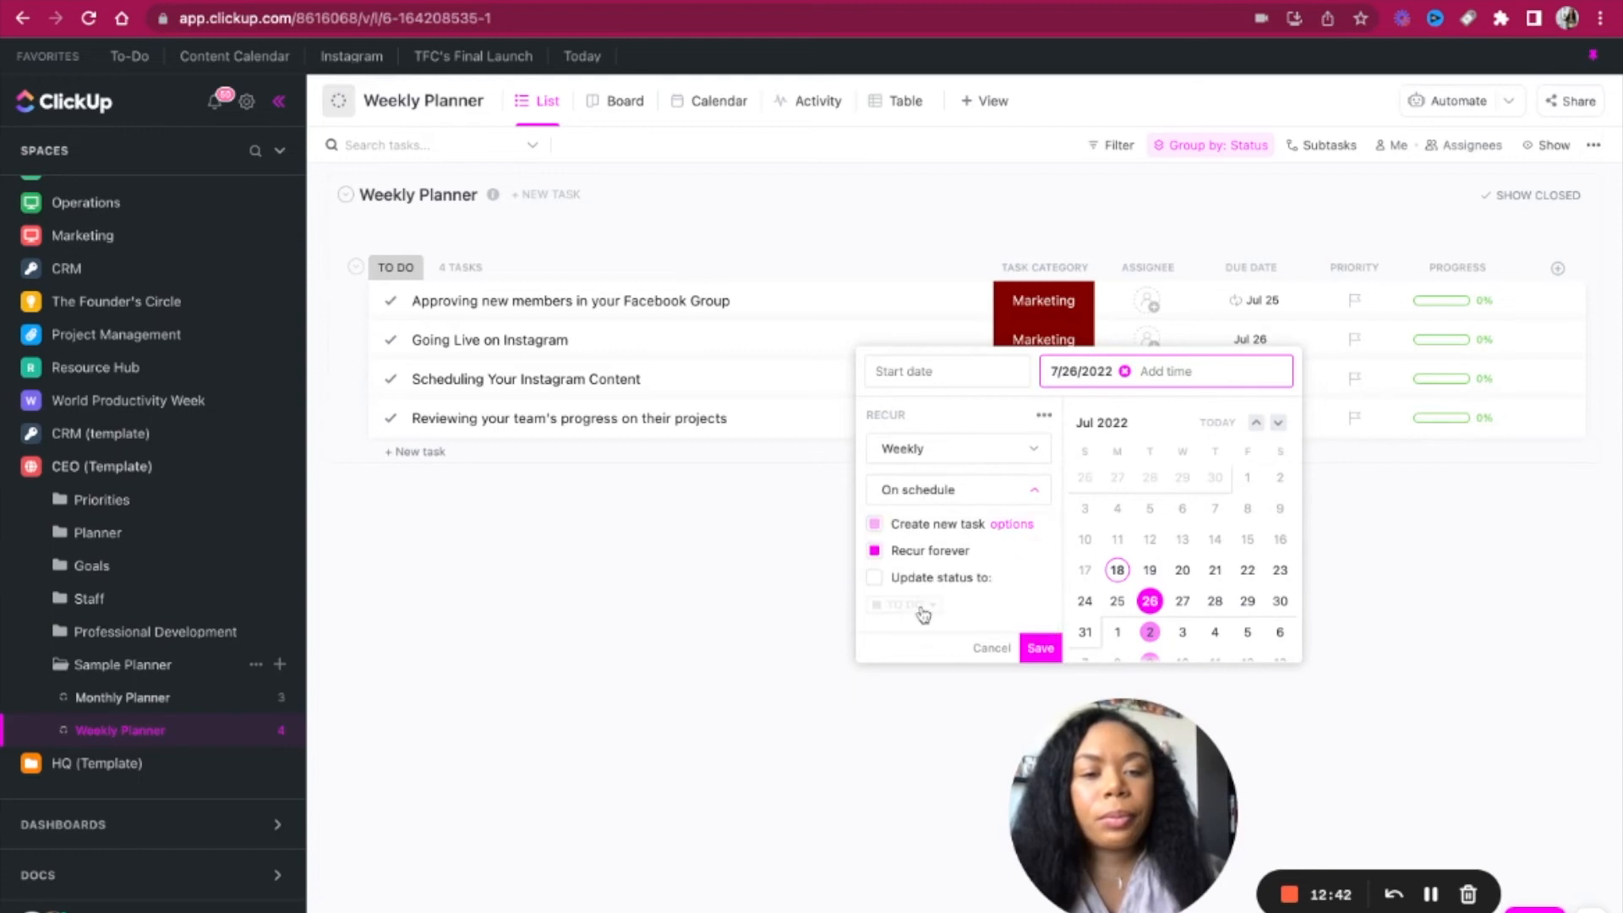
pyautogui.click(1041, 651)
# Step: Make the "Scheduling Your Instagram Content" task recur on schedule
pyautogui.click(1252, 378)
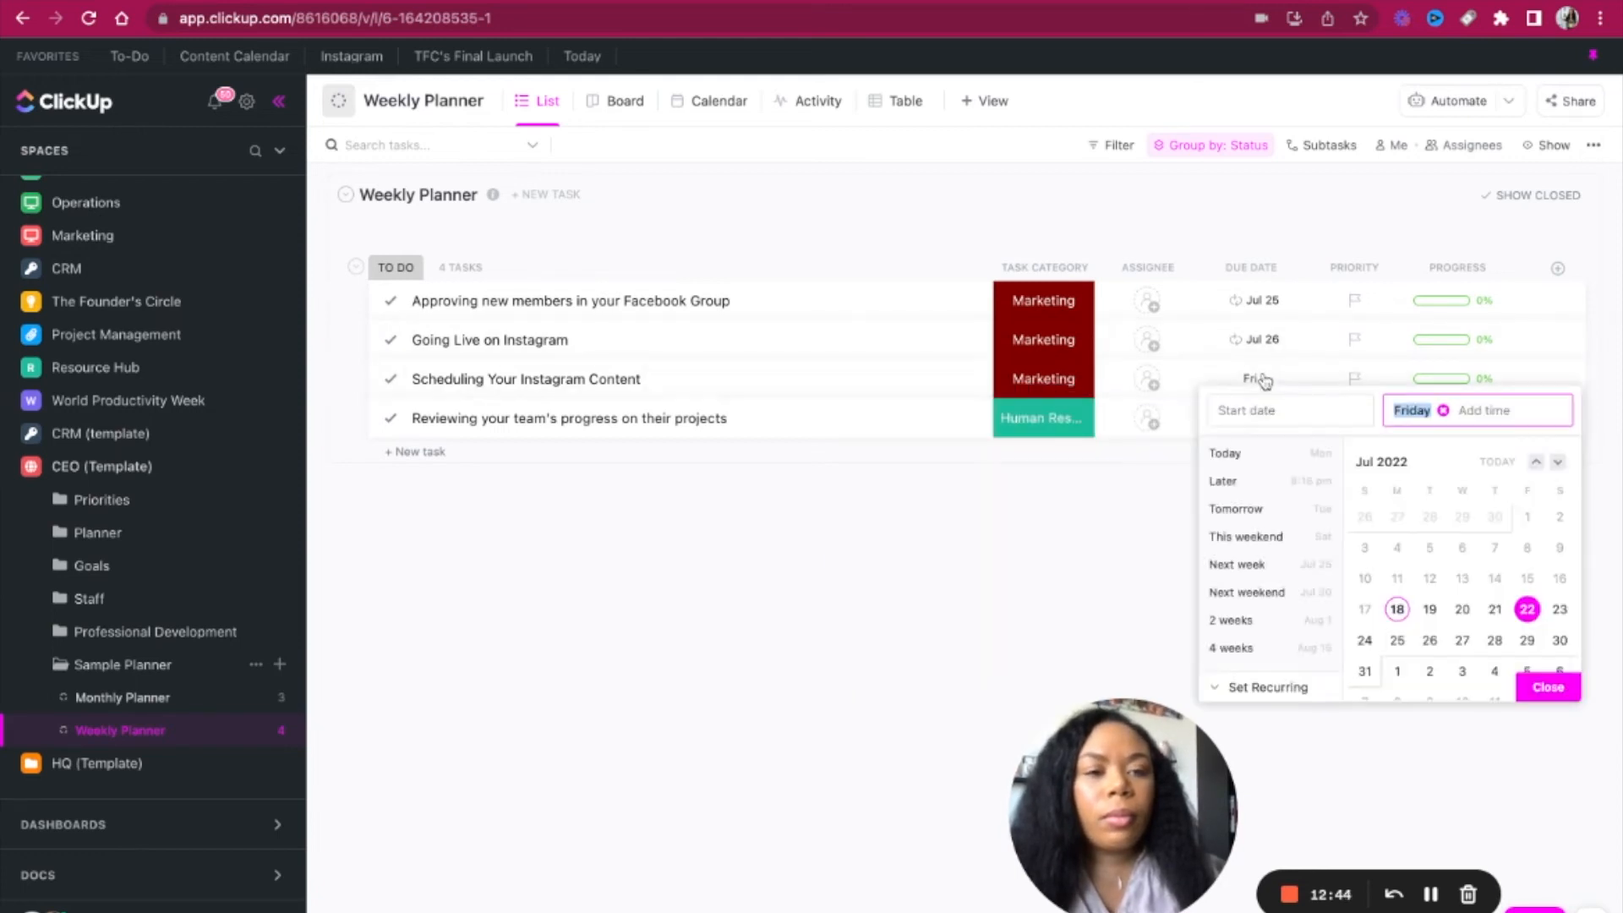
pyautogui.click(1221, 685)
pyautogui.click(997, 532)
pyautogui.click(936, 649)
pyautogui.click(1040, 687)
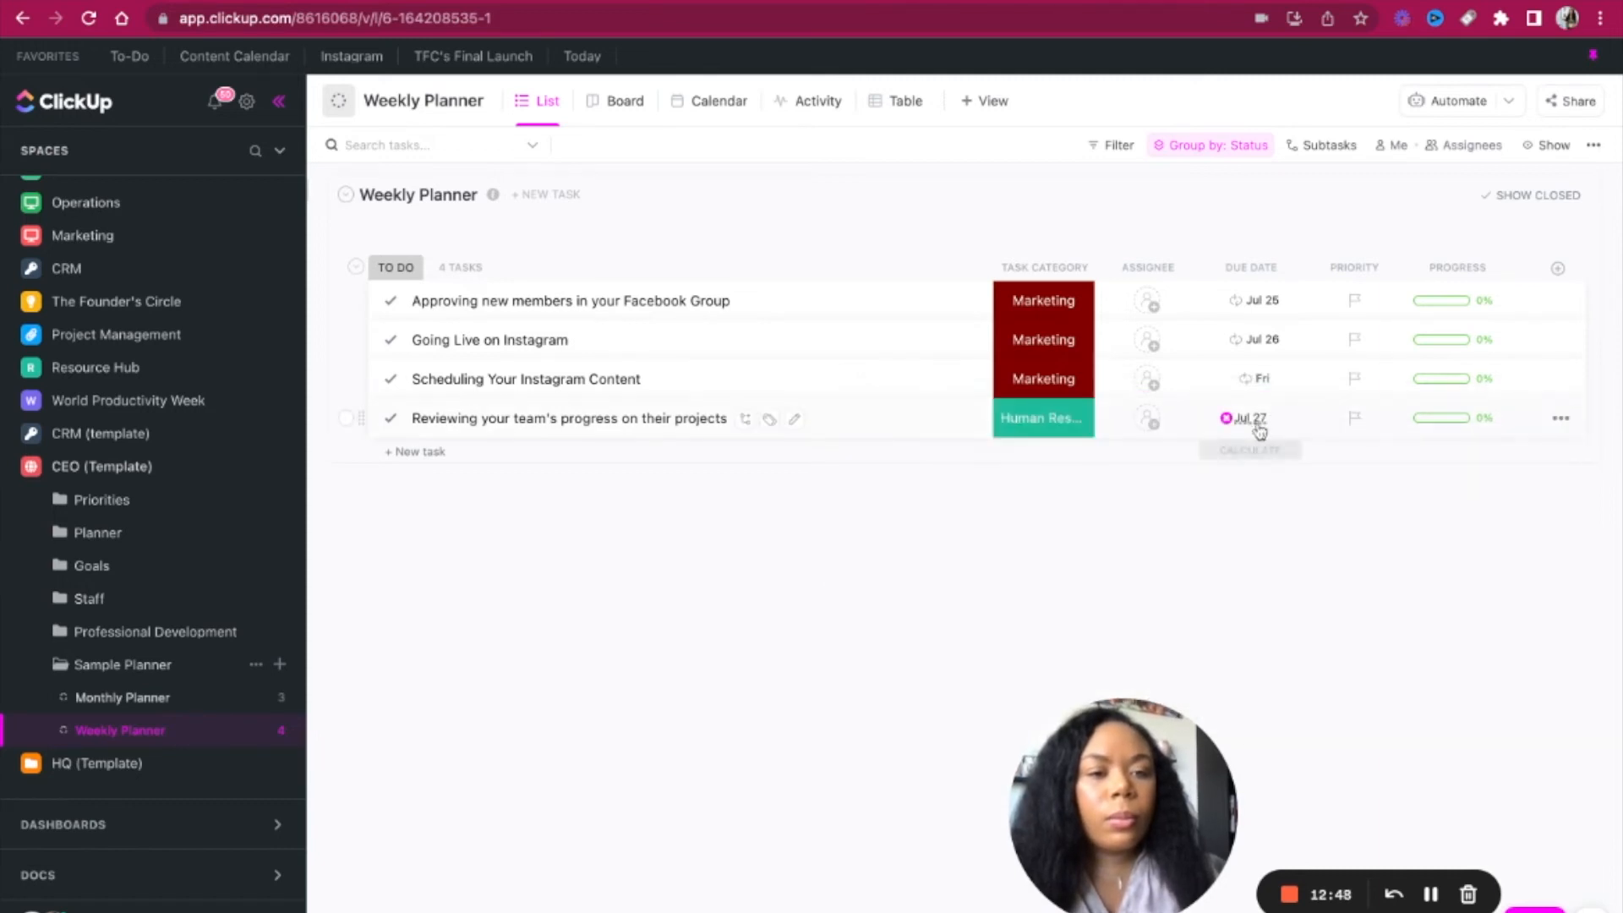
# Step: Make the "Reviewing your team's progress on their projects" task recur weekly, on schedule
pyautogui.click(1259, 431)
pyautogui.click(1255, 721)
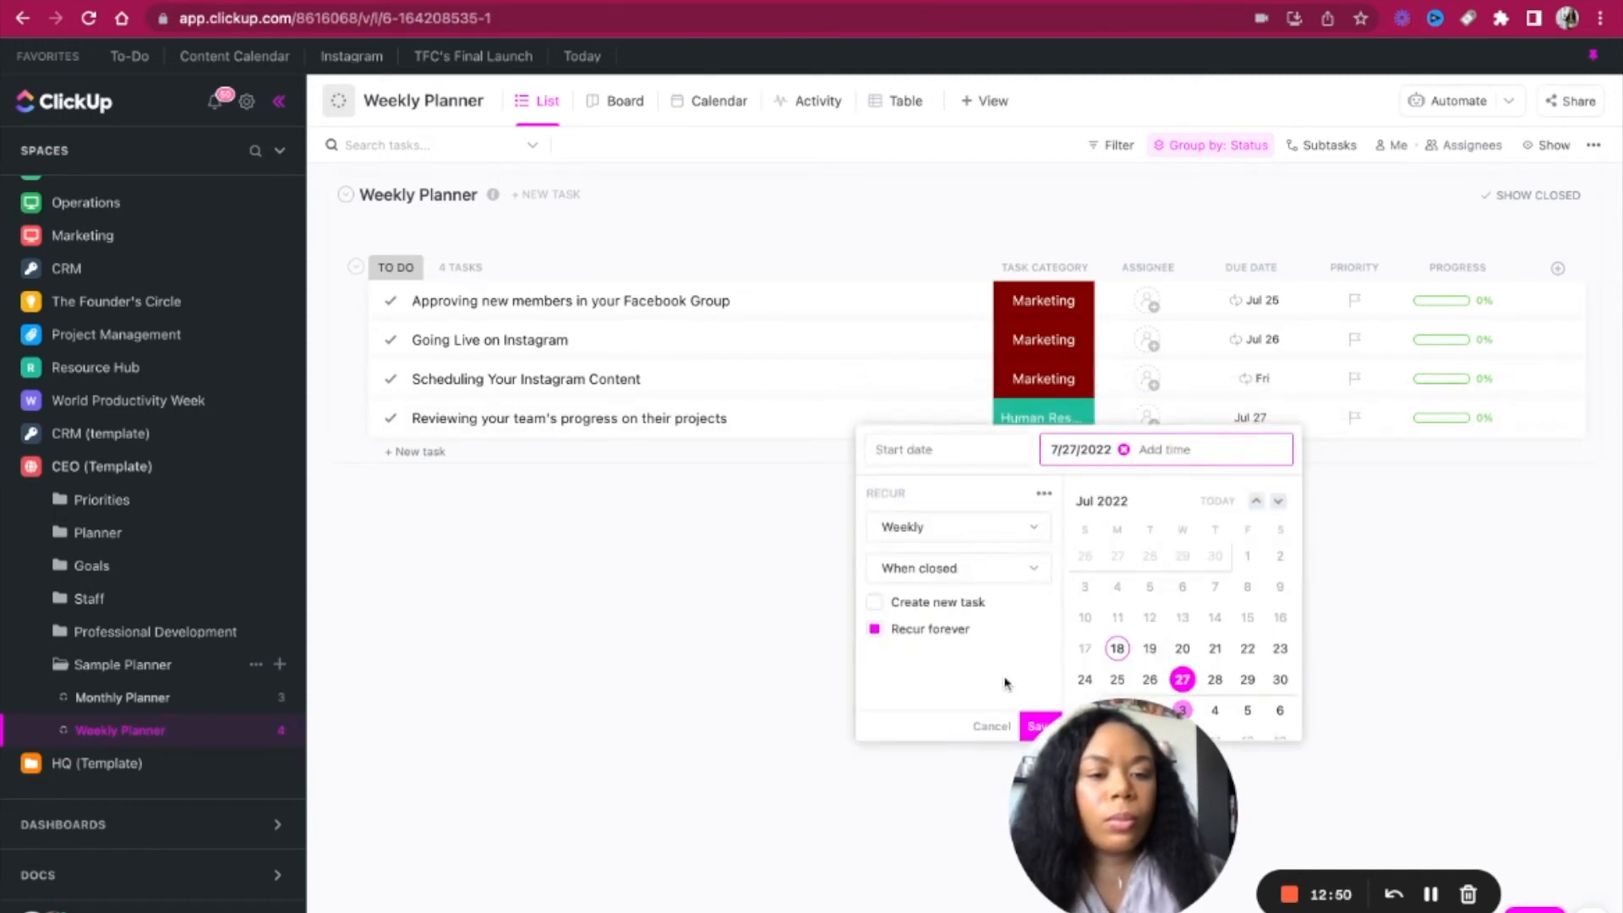
pyautogui.click(964, 580)
pyautogui.click(937, 686)
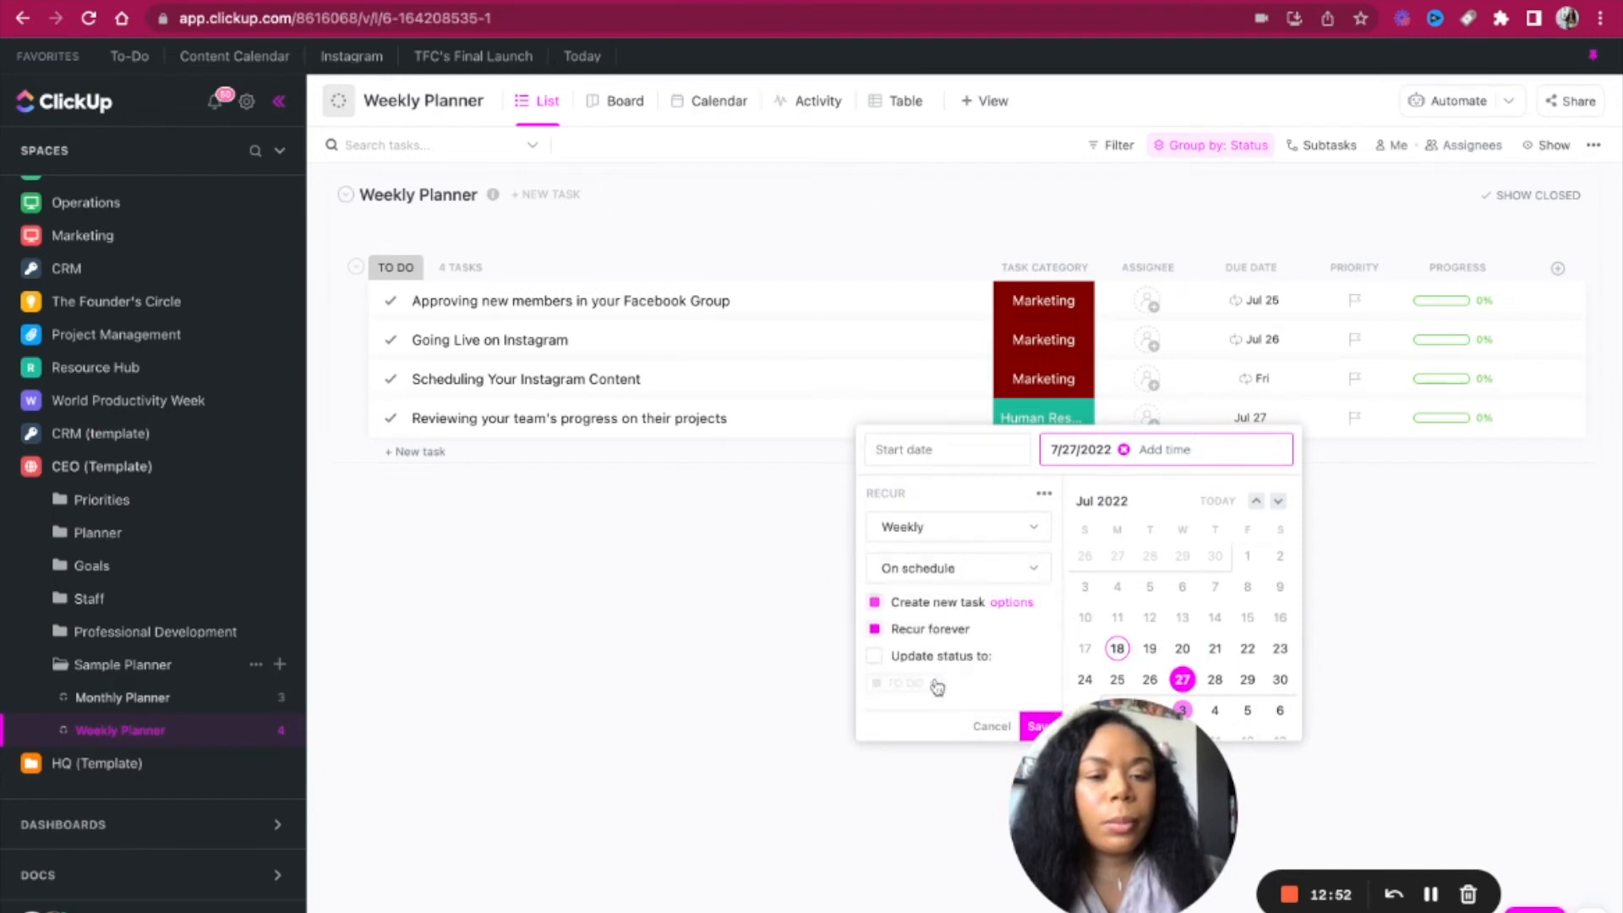
pyautogui.click(1038, 725)
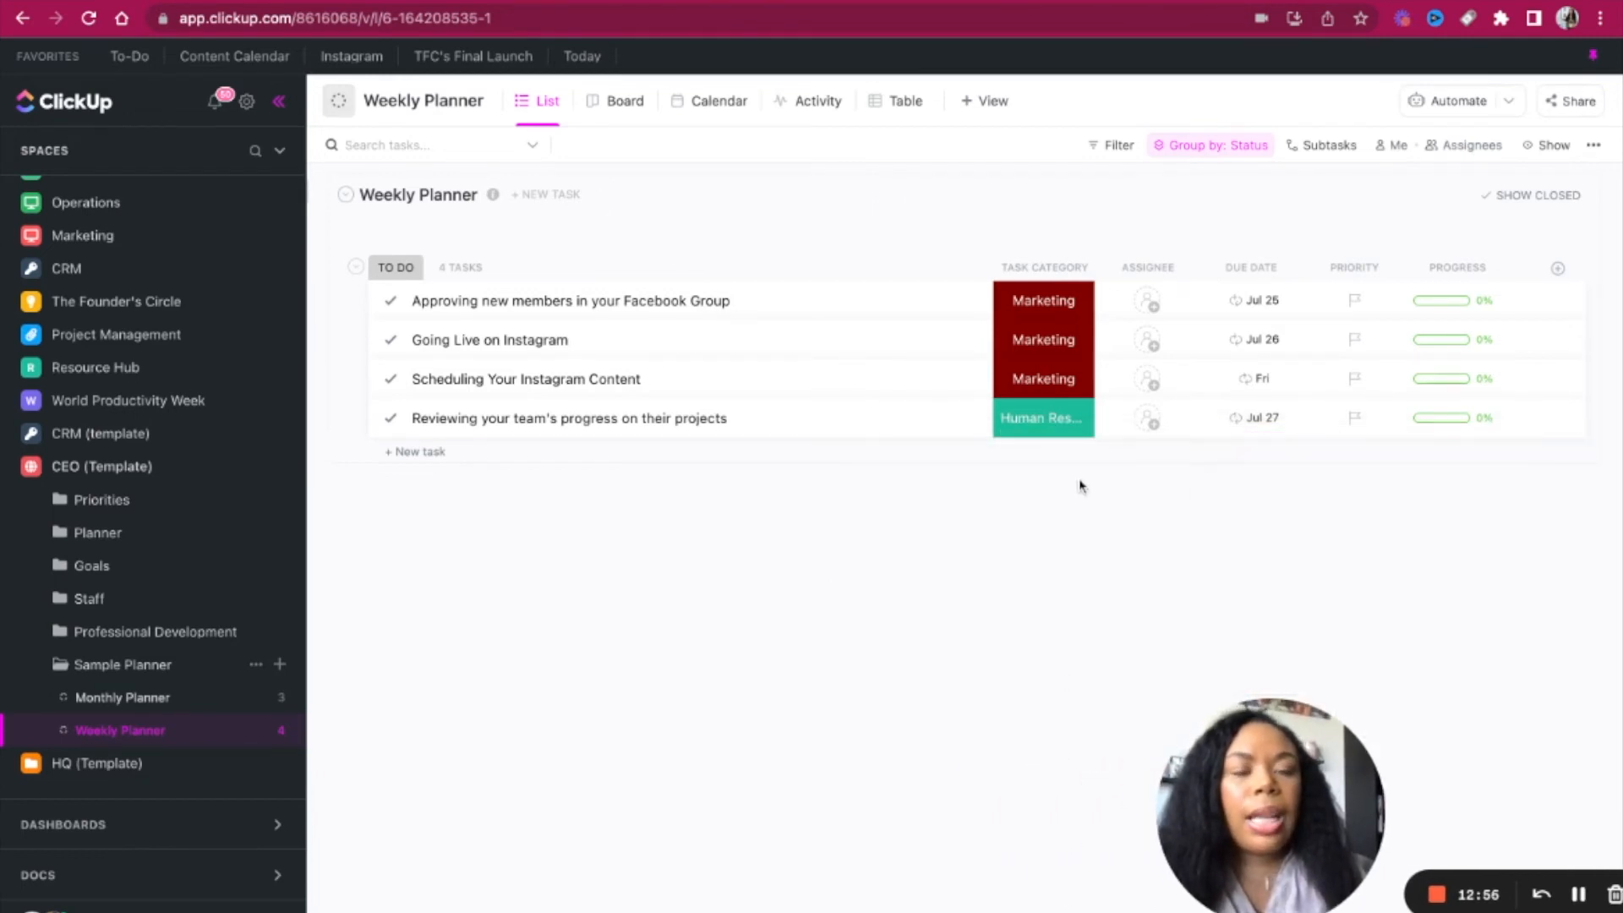
# Step: Review the Weekly Planner's recurring tasks in the Calendar view from July through October 2022, and return to the List view
pyautogui.click(700, 96)
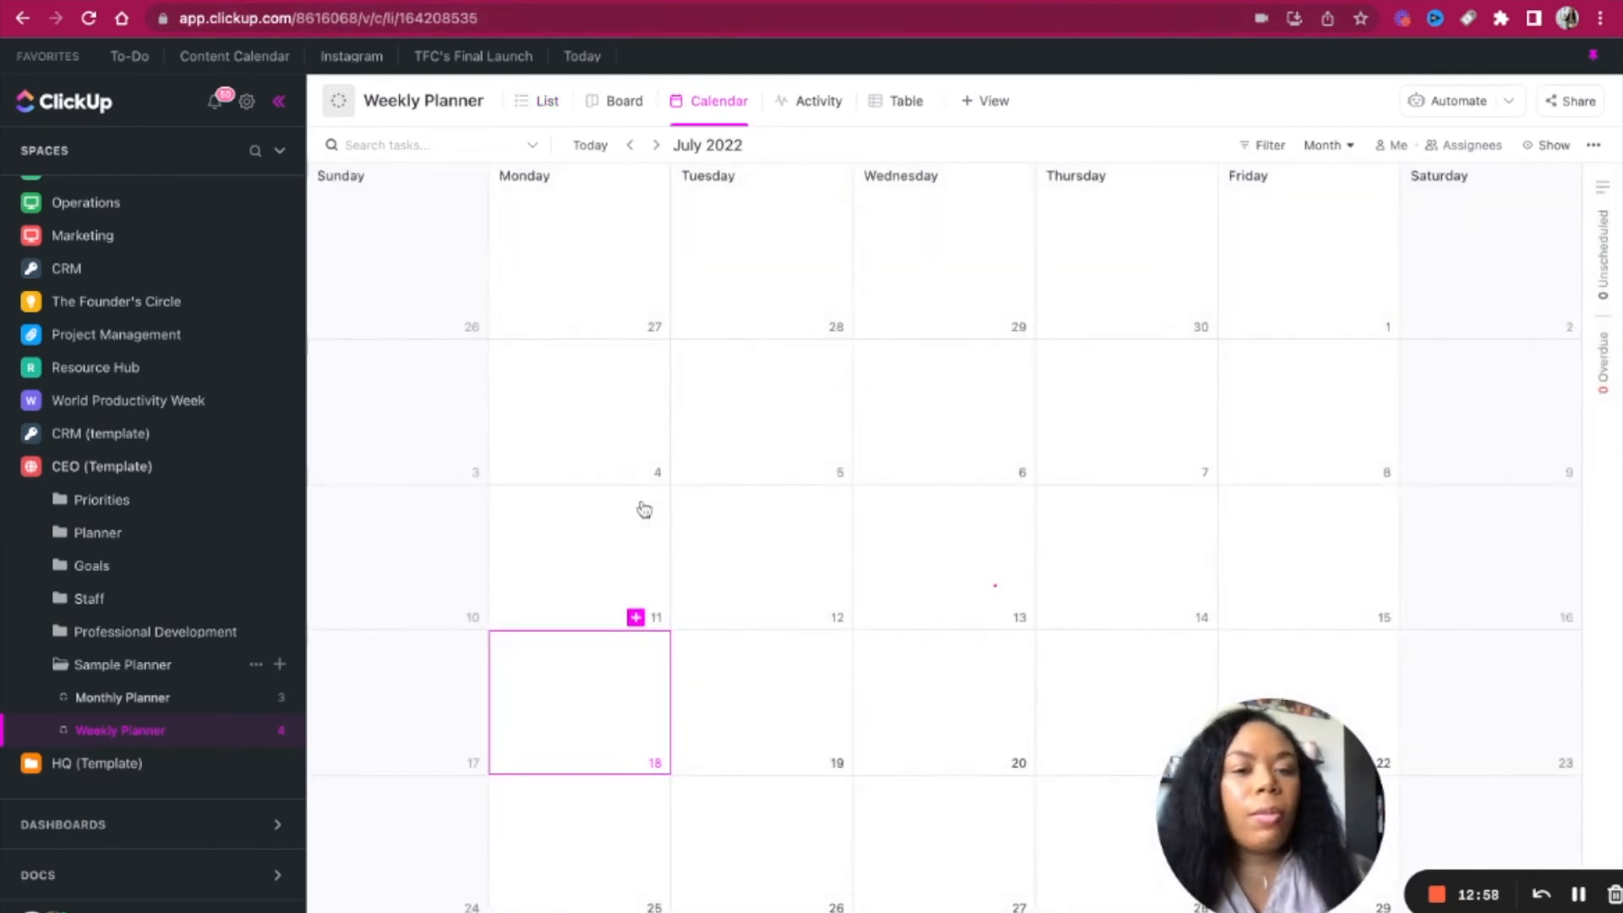
pyautogui.scroll(-2, 642, 507)
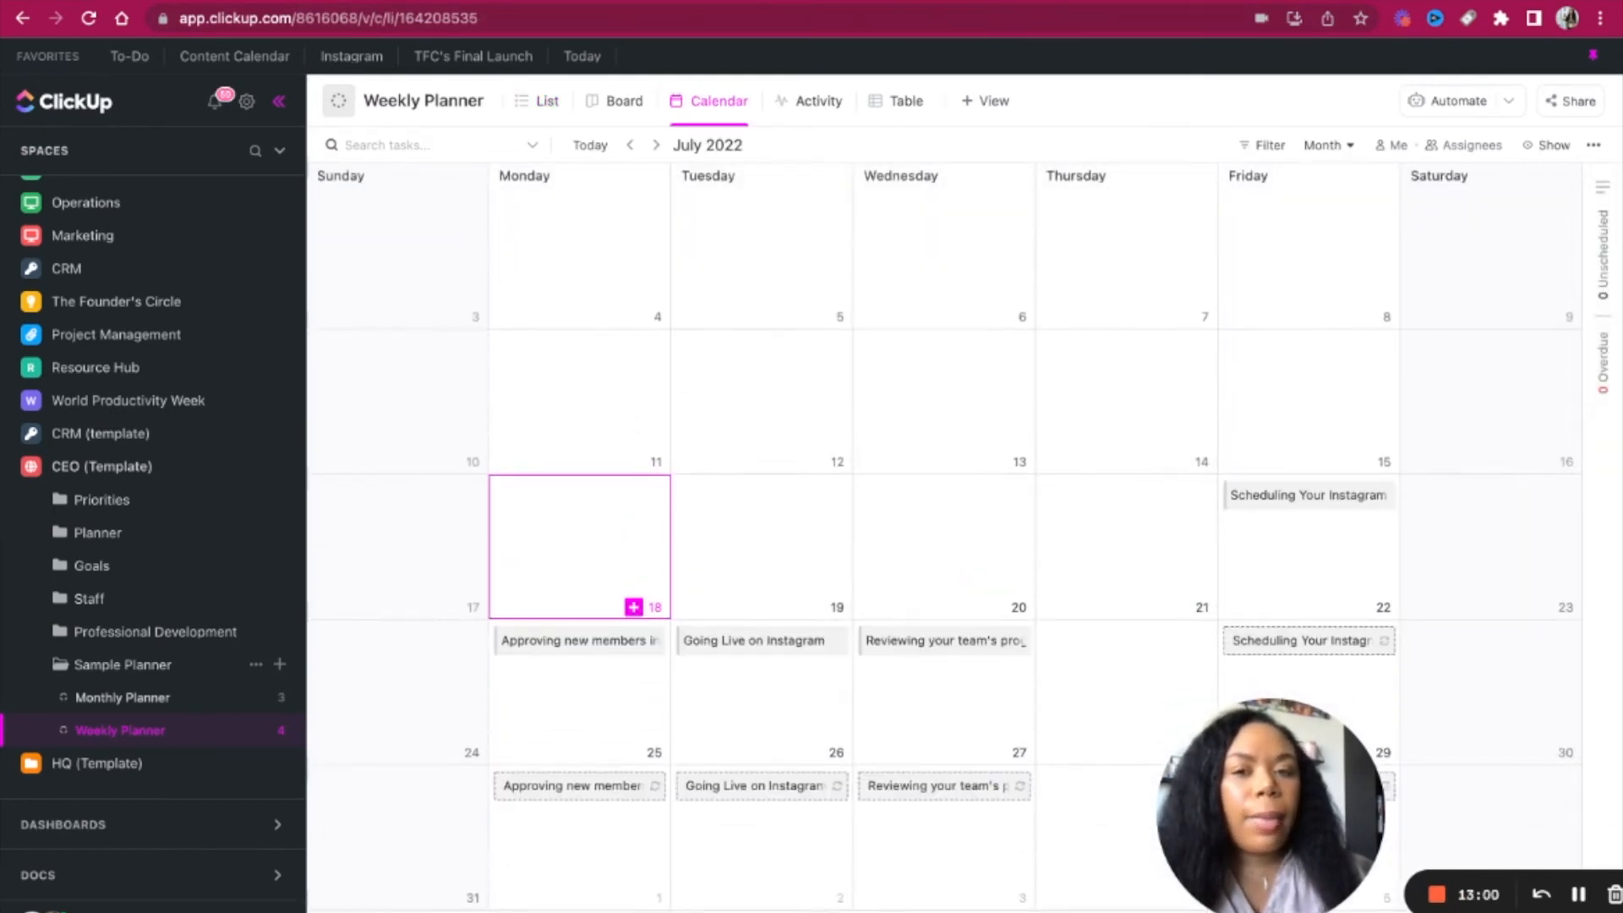
pyautogui.click(658, 145)
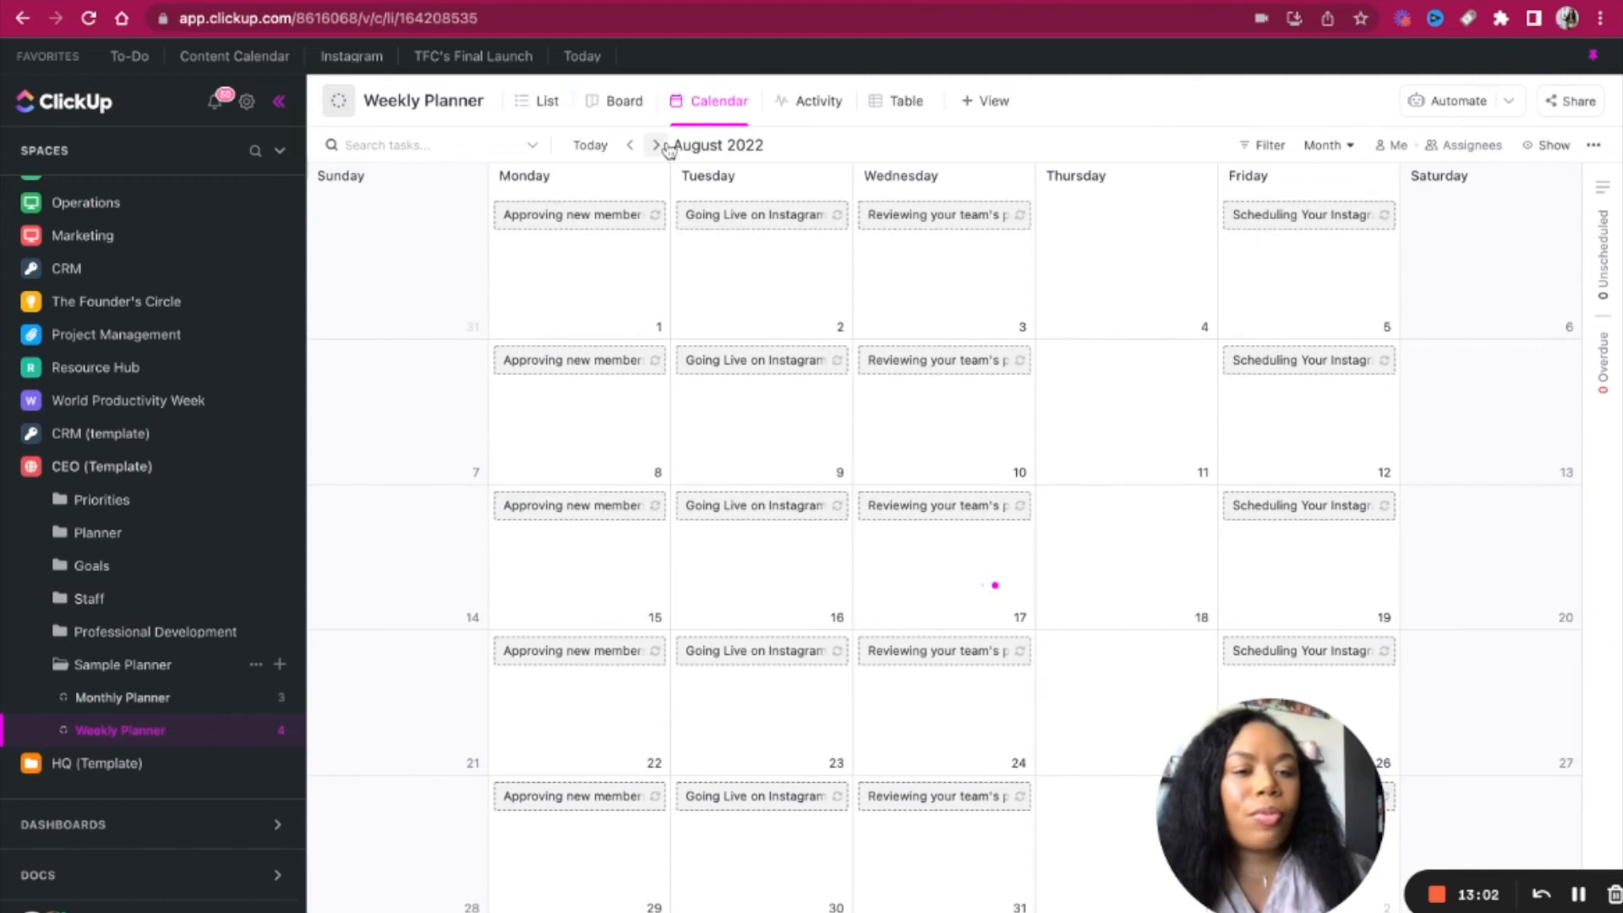
pyautogui.click(657, 145)
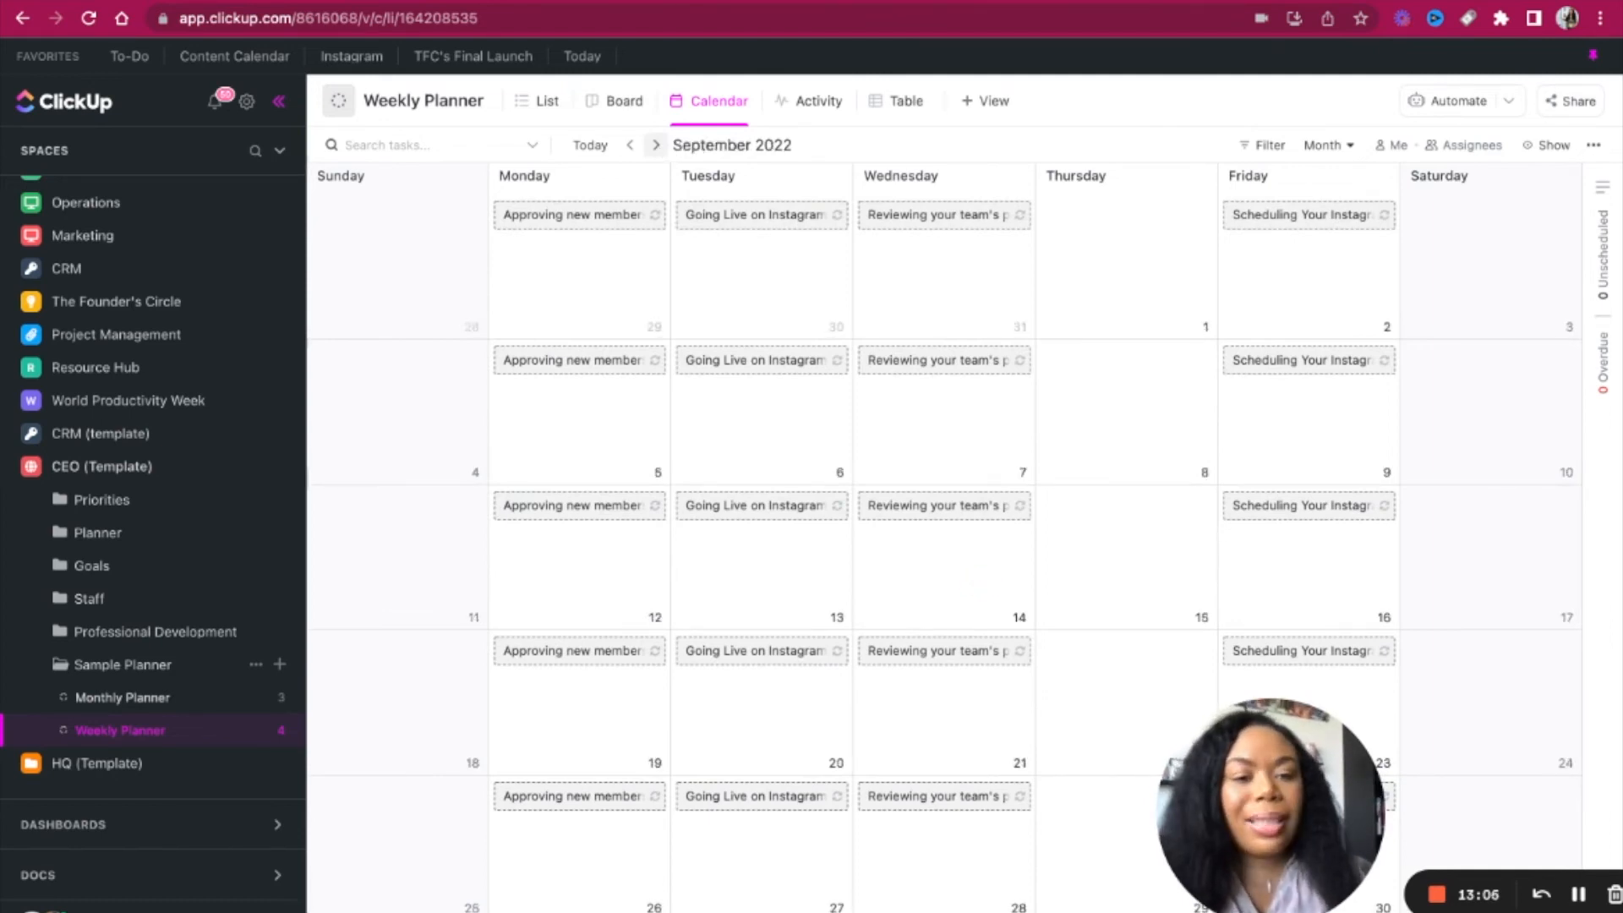
pyautogui.click(657, 145)
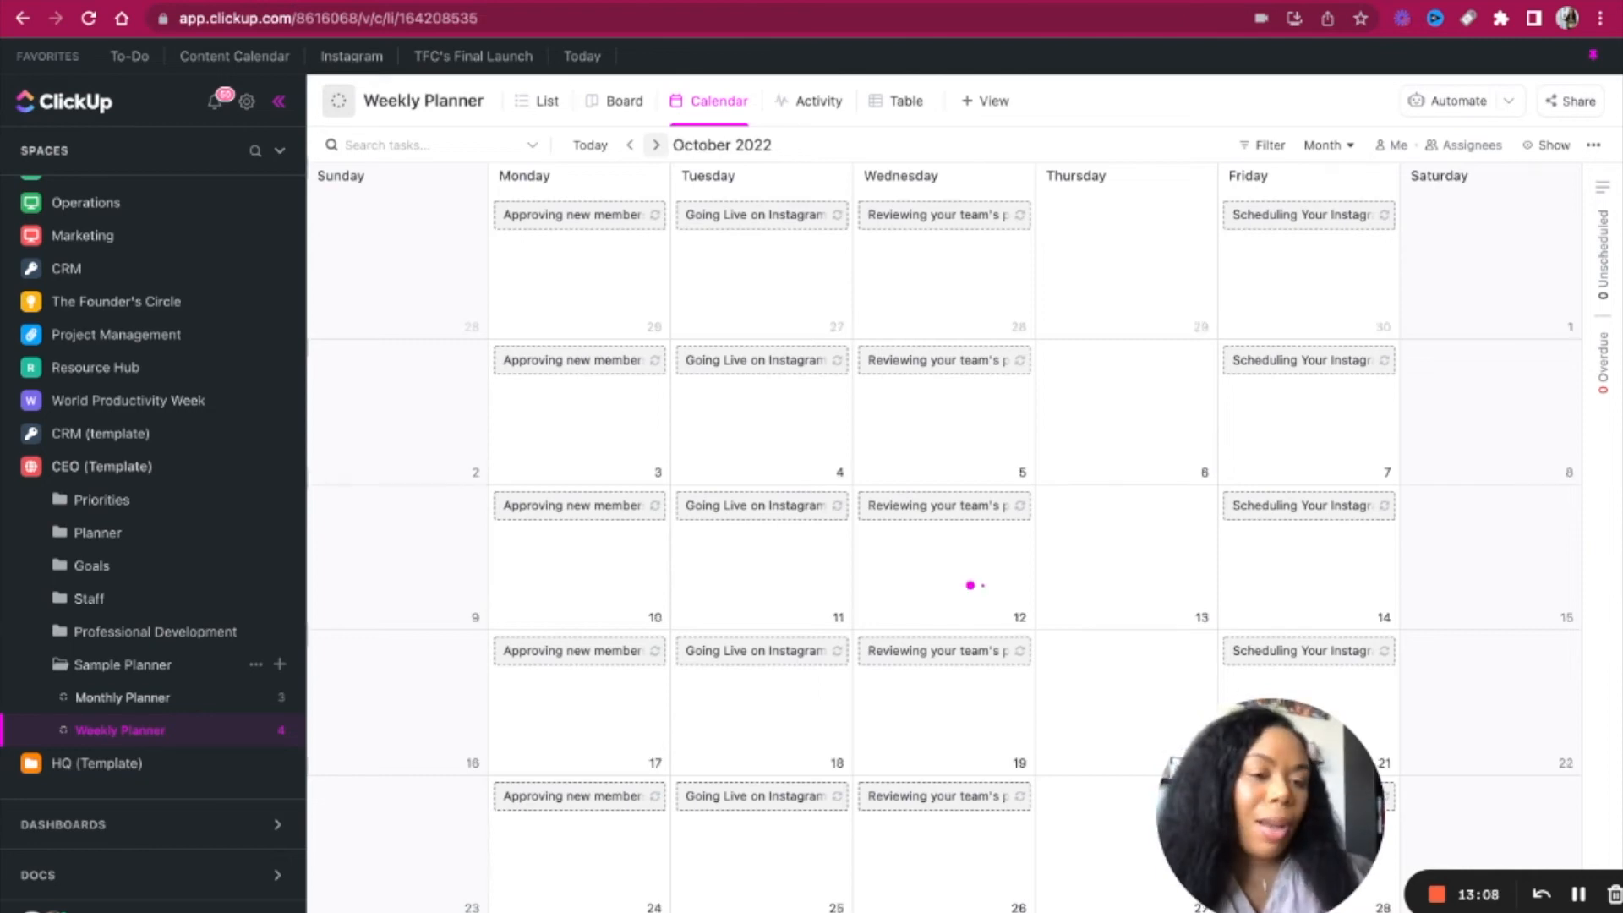
pyautogui.click(630, 147)
pyautogui.click(630, 145)
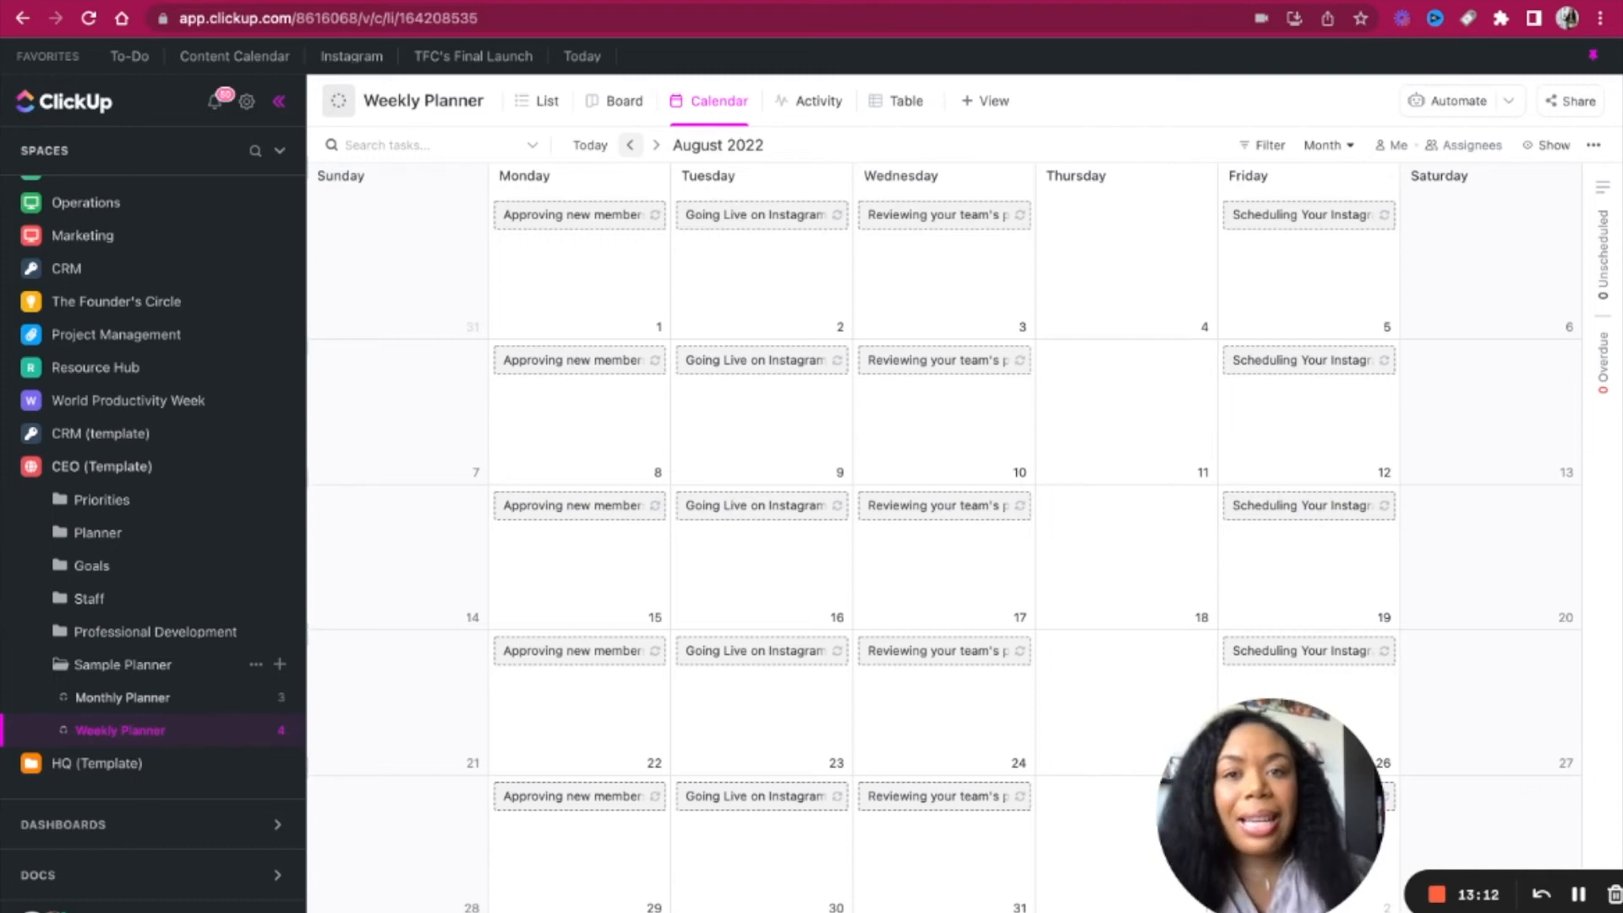
pyautogui.click(549, 100)
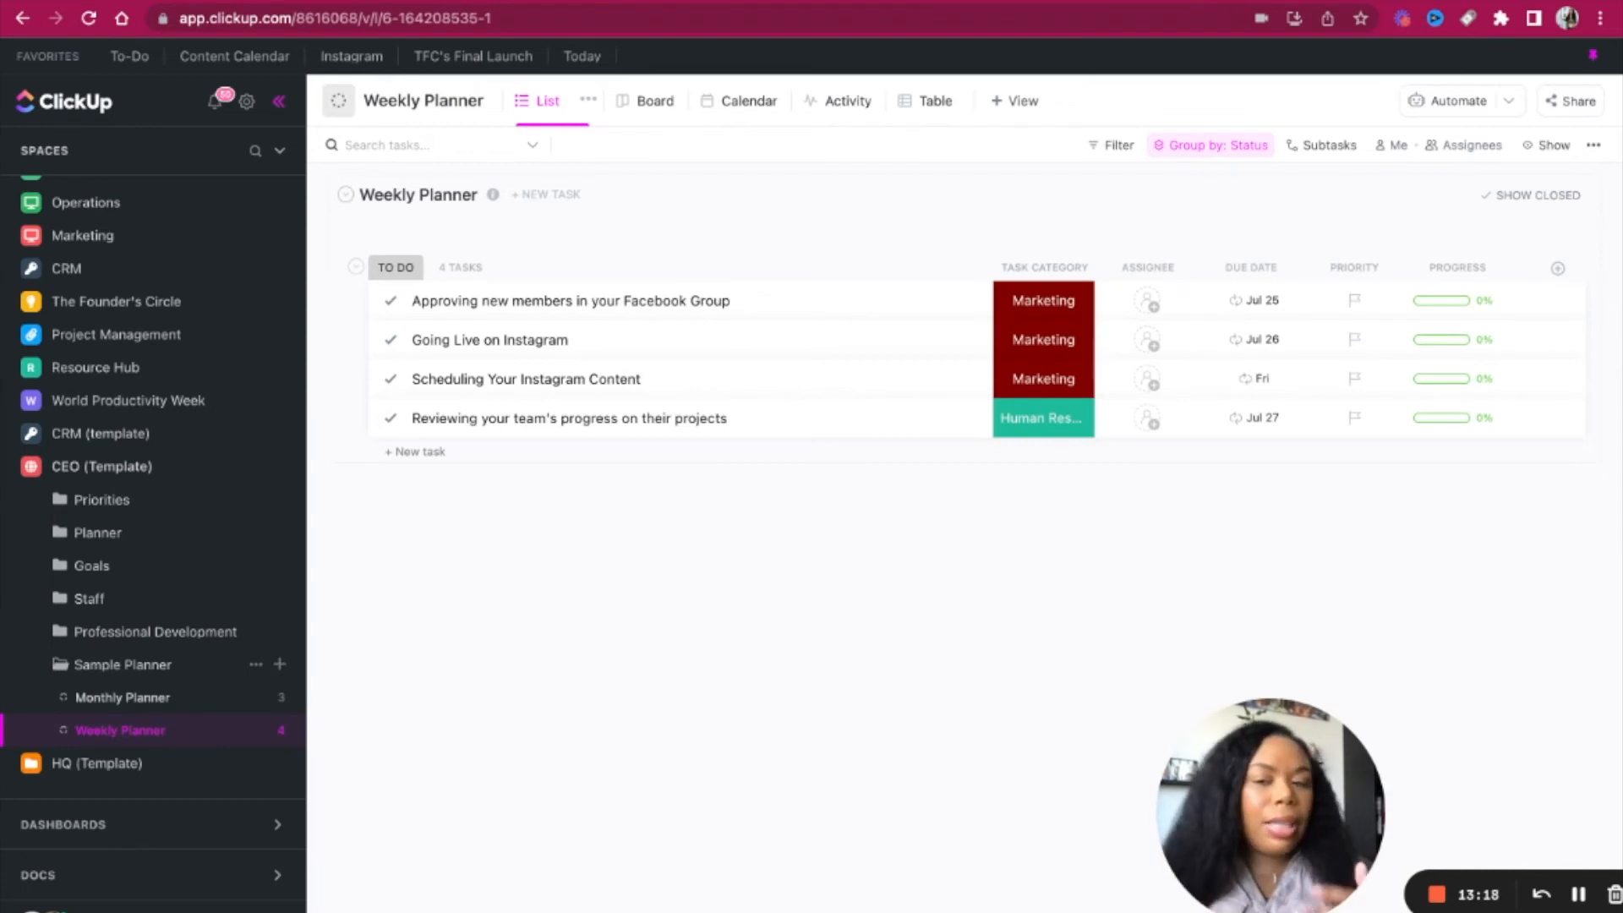
# Step: Open the Sample Planner folder, examine its combined monthly and weekly tasks in the Calendar view for July and August 2022, and return to the list
pyautogui.click(120, 667)
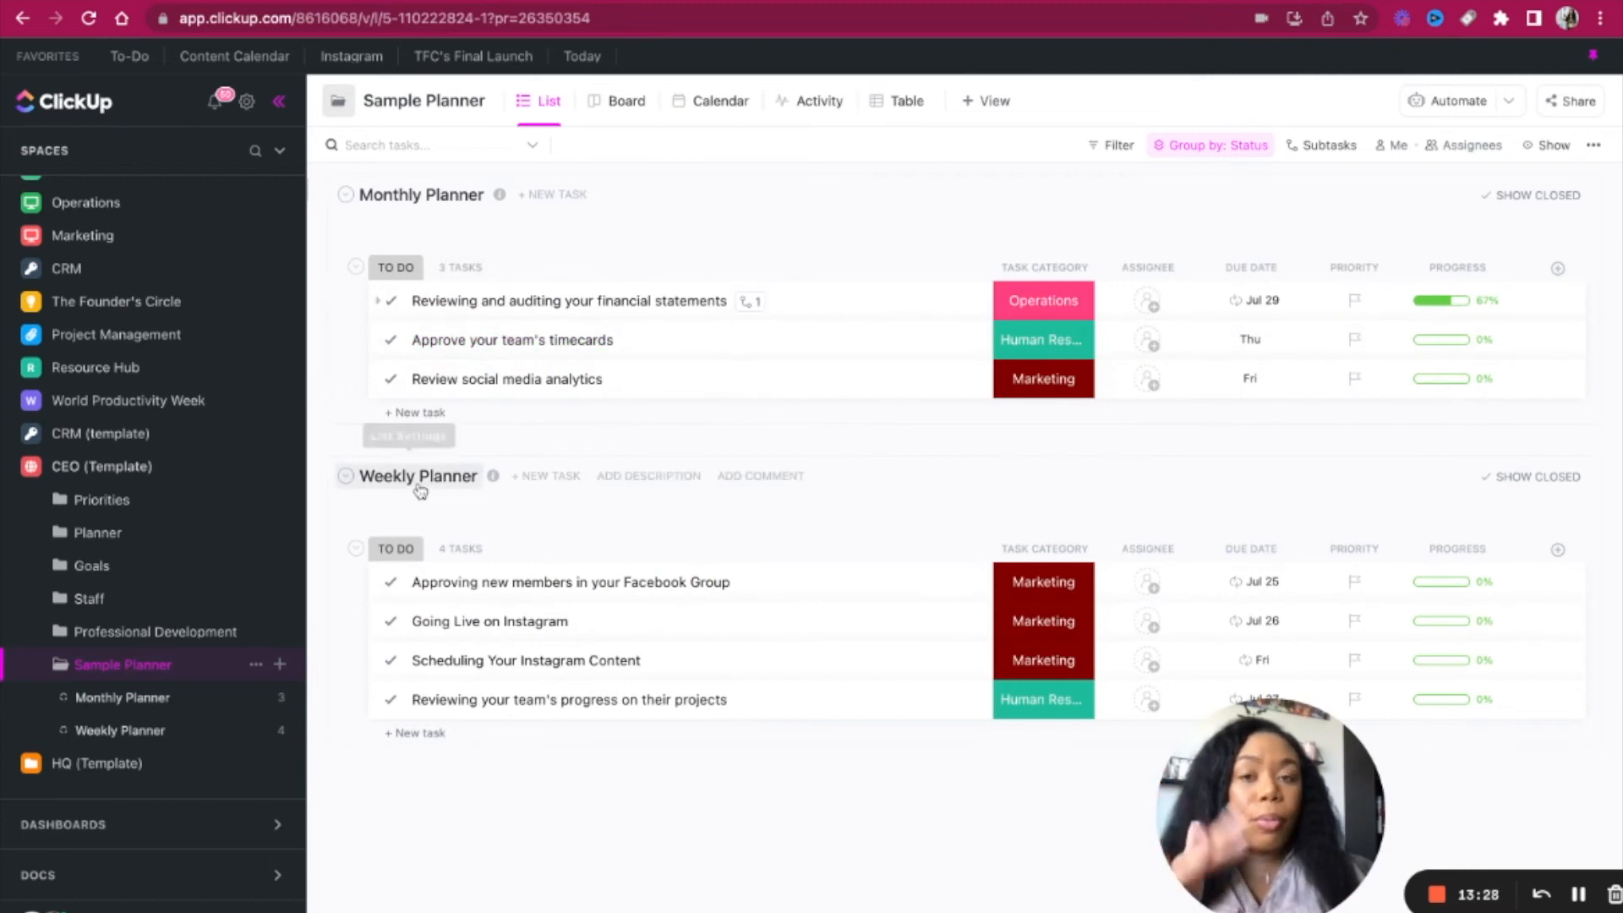
pyautogui.click(721, 108)
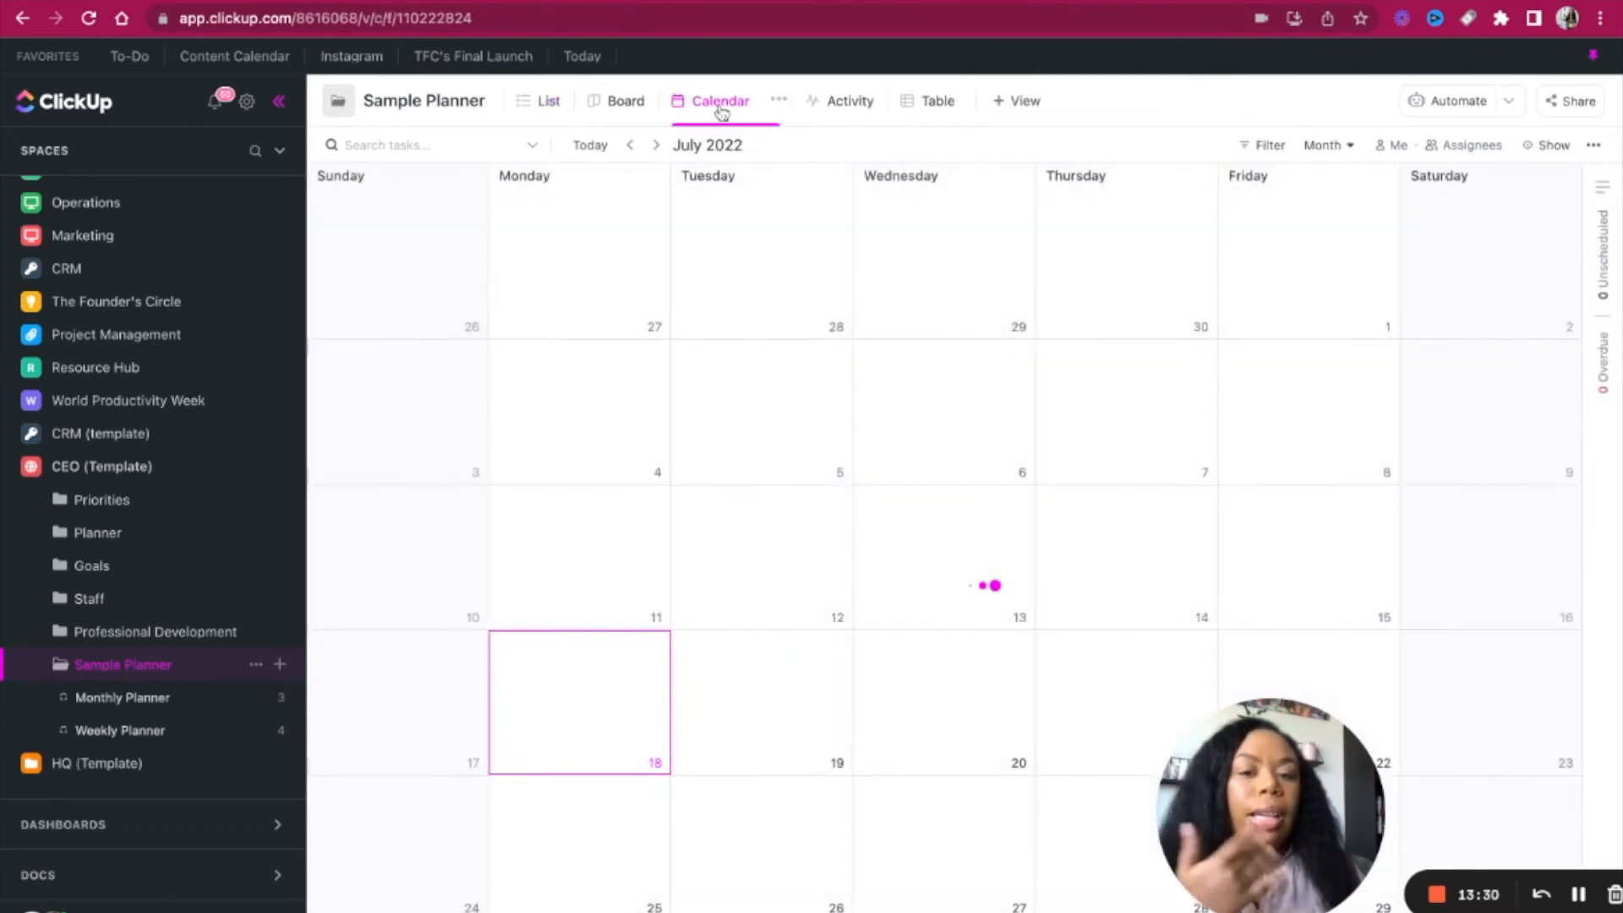
pyautogui.moveTo(1208, 727); pyautogui.dragTo(1200, 245)
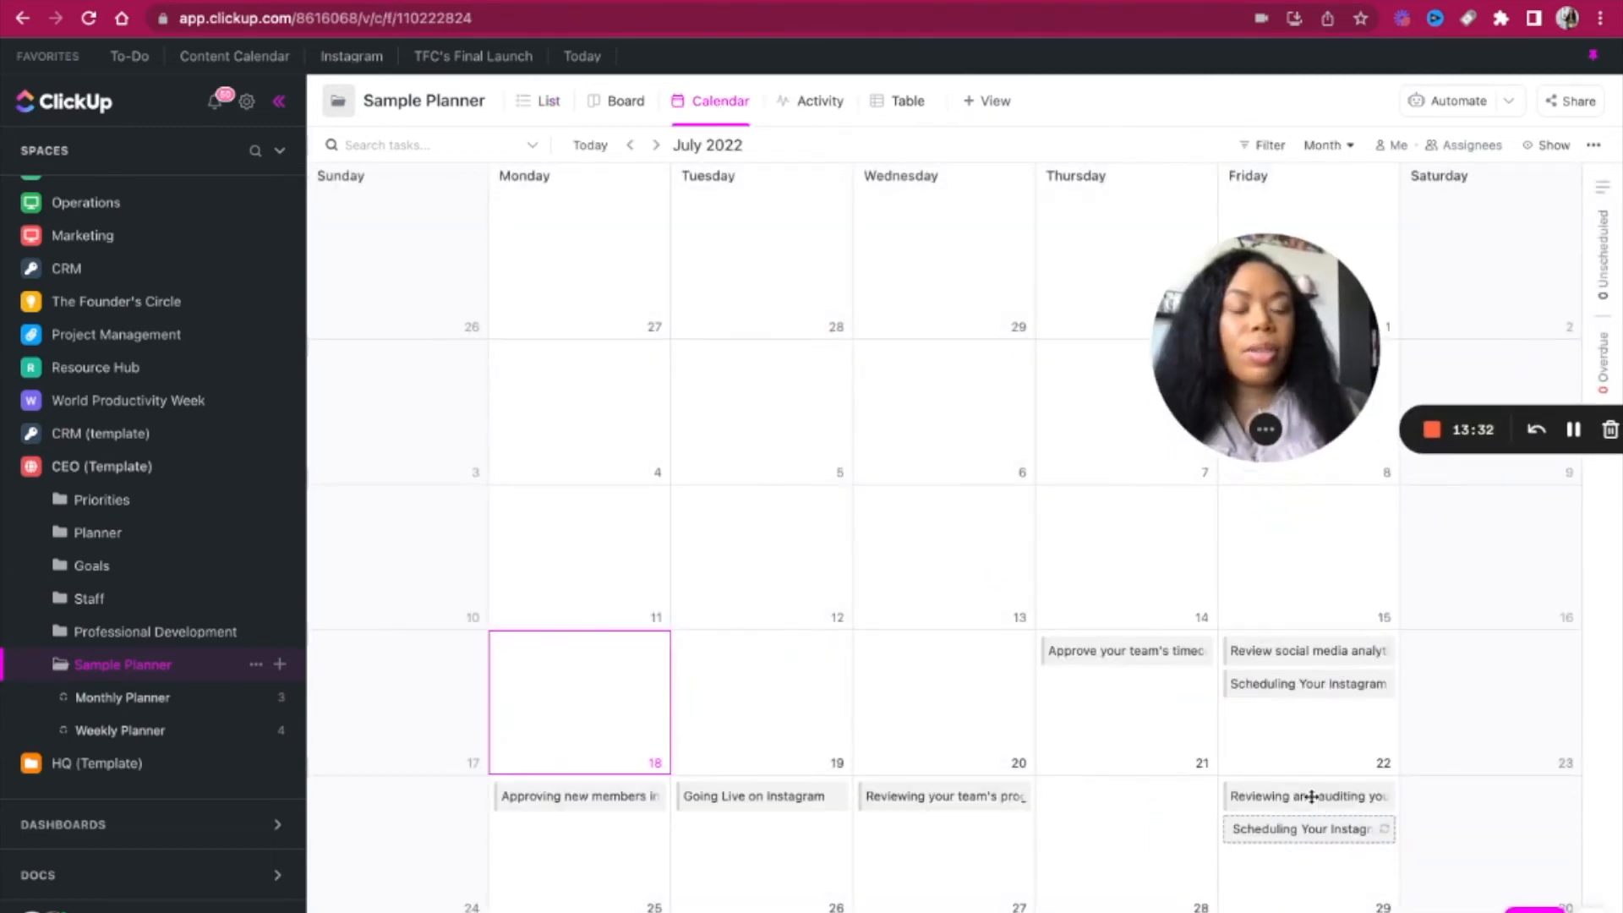
pyautogui.scroll(-2, 862, 775)
pyautogui.scroll(-1, 861, 774)
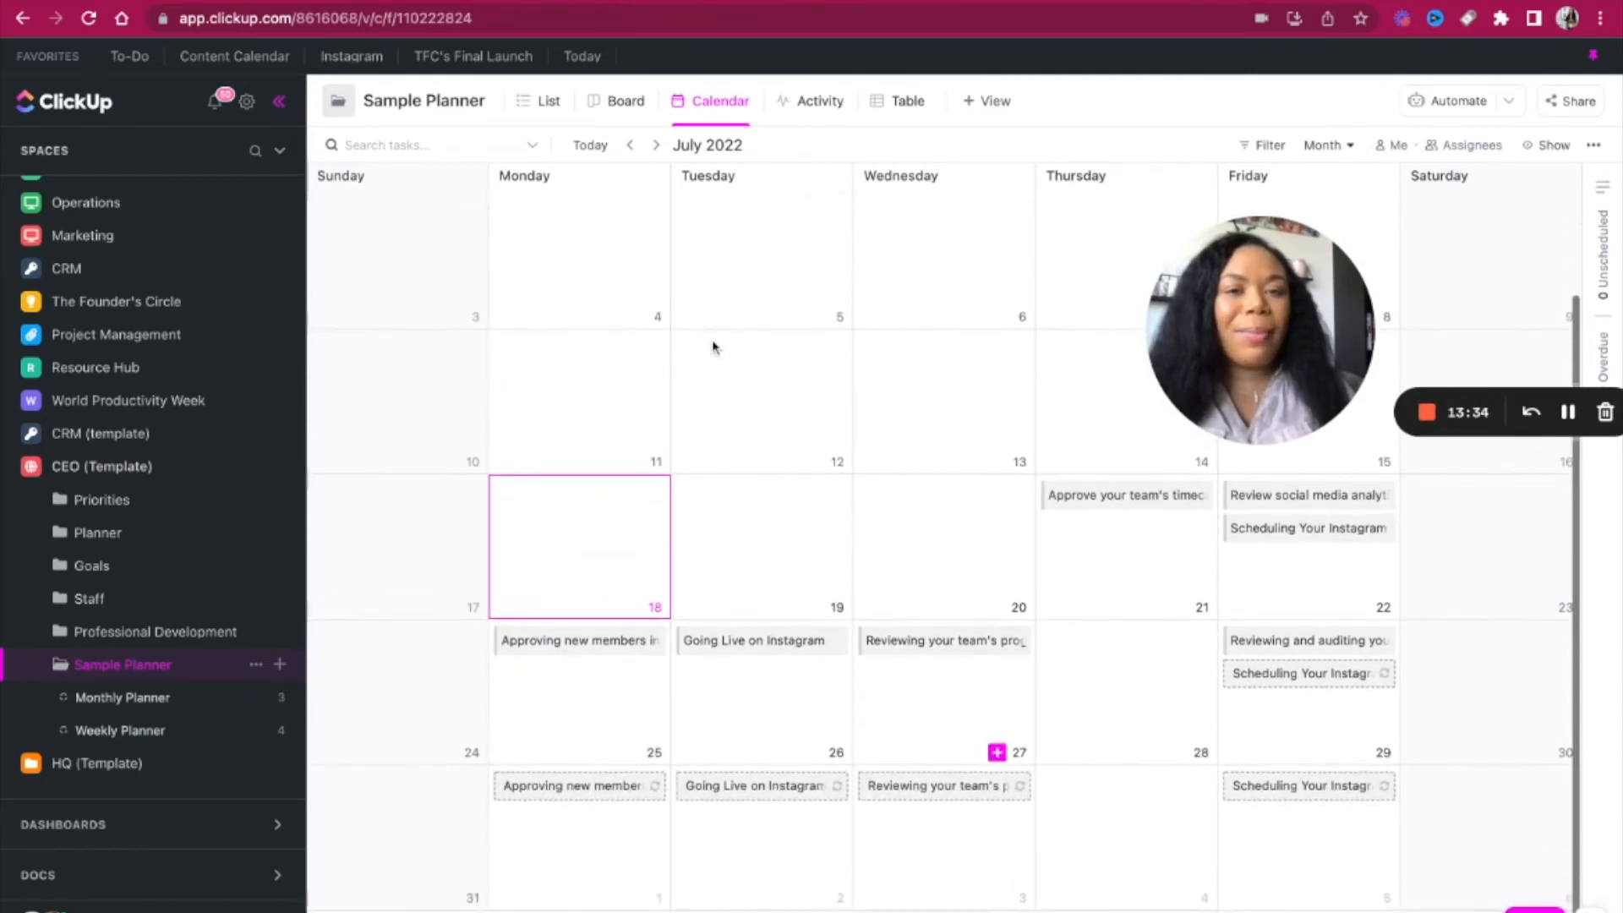
pyautogui.click(658, 146)
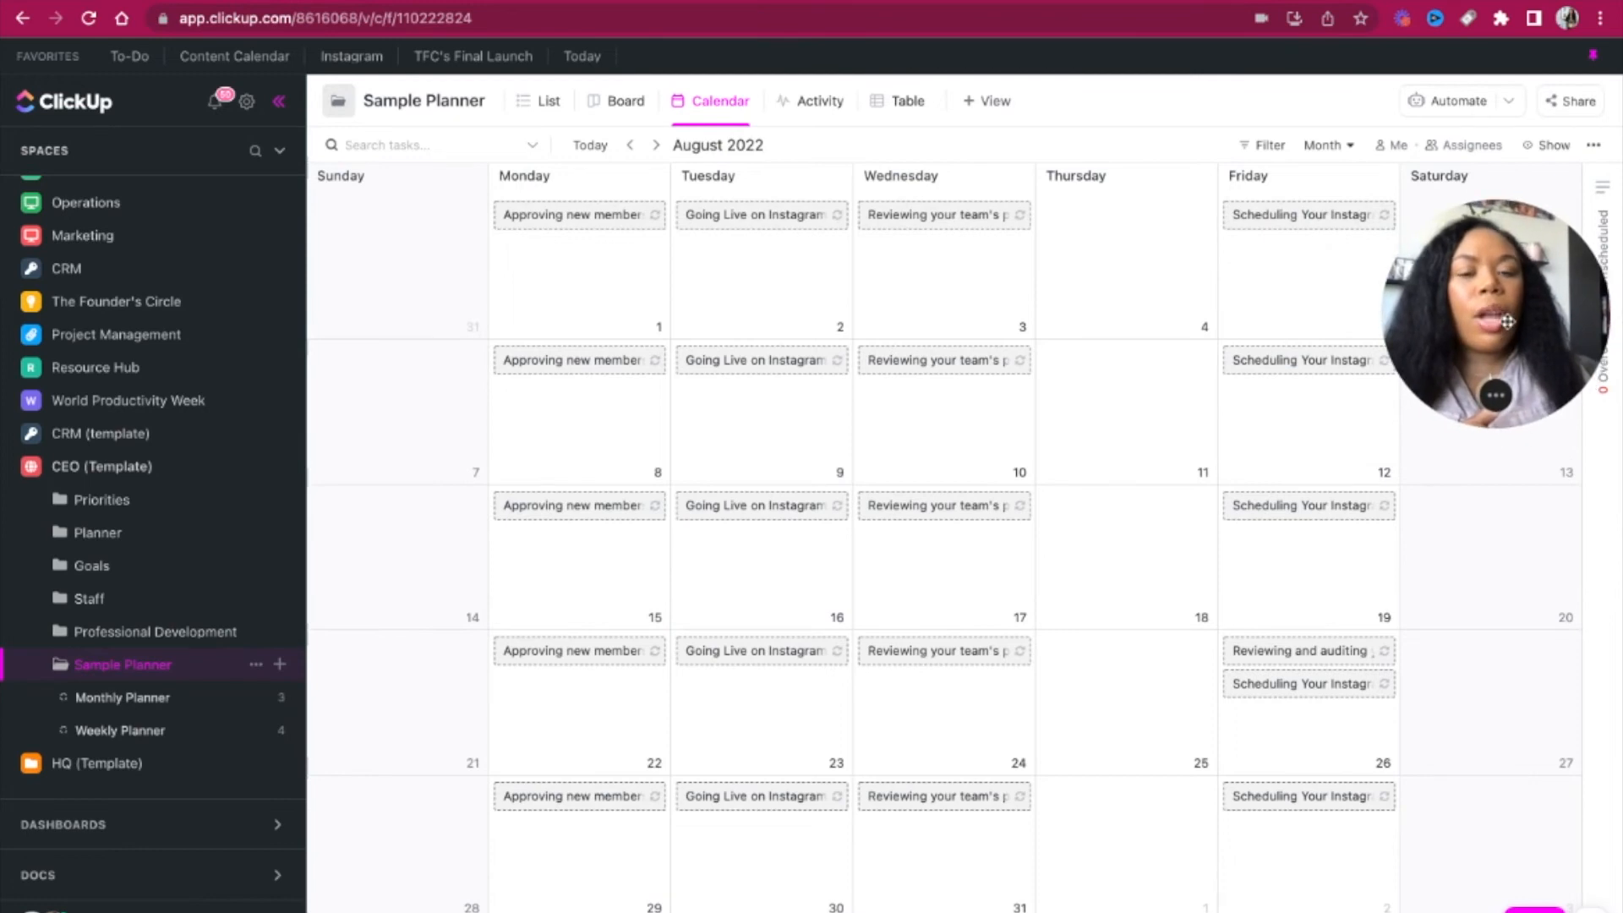
pyautogui.scroll(-1, 1172, 551)
pyautogui.scroll(1, 1172, 551)
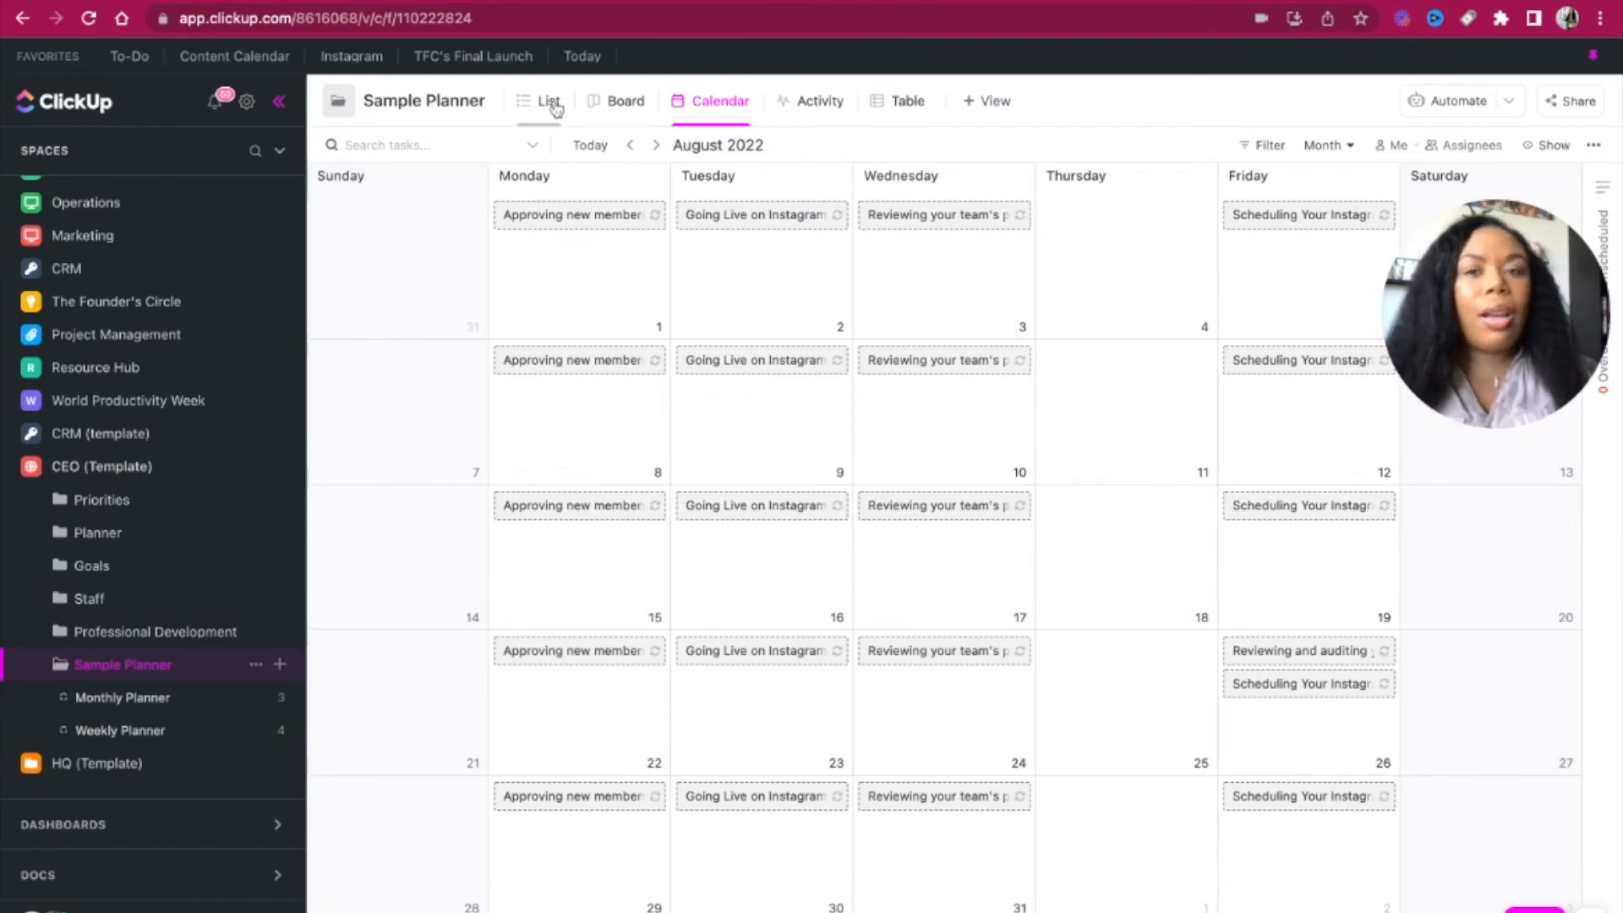
pyautogui.click(549, 102)
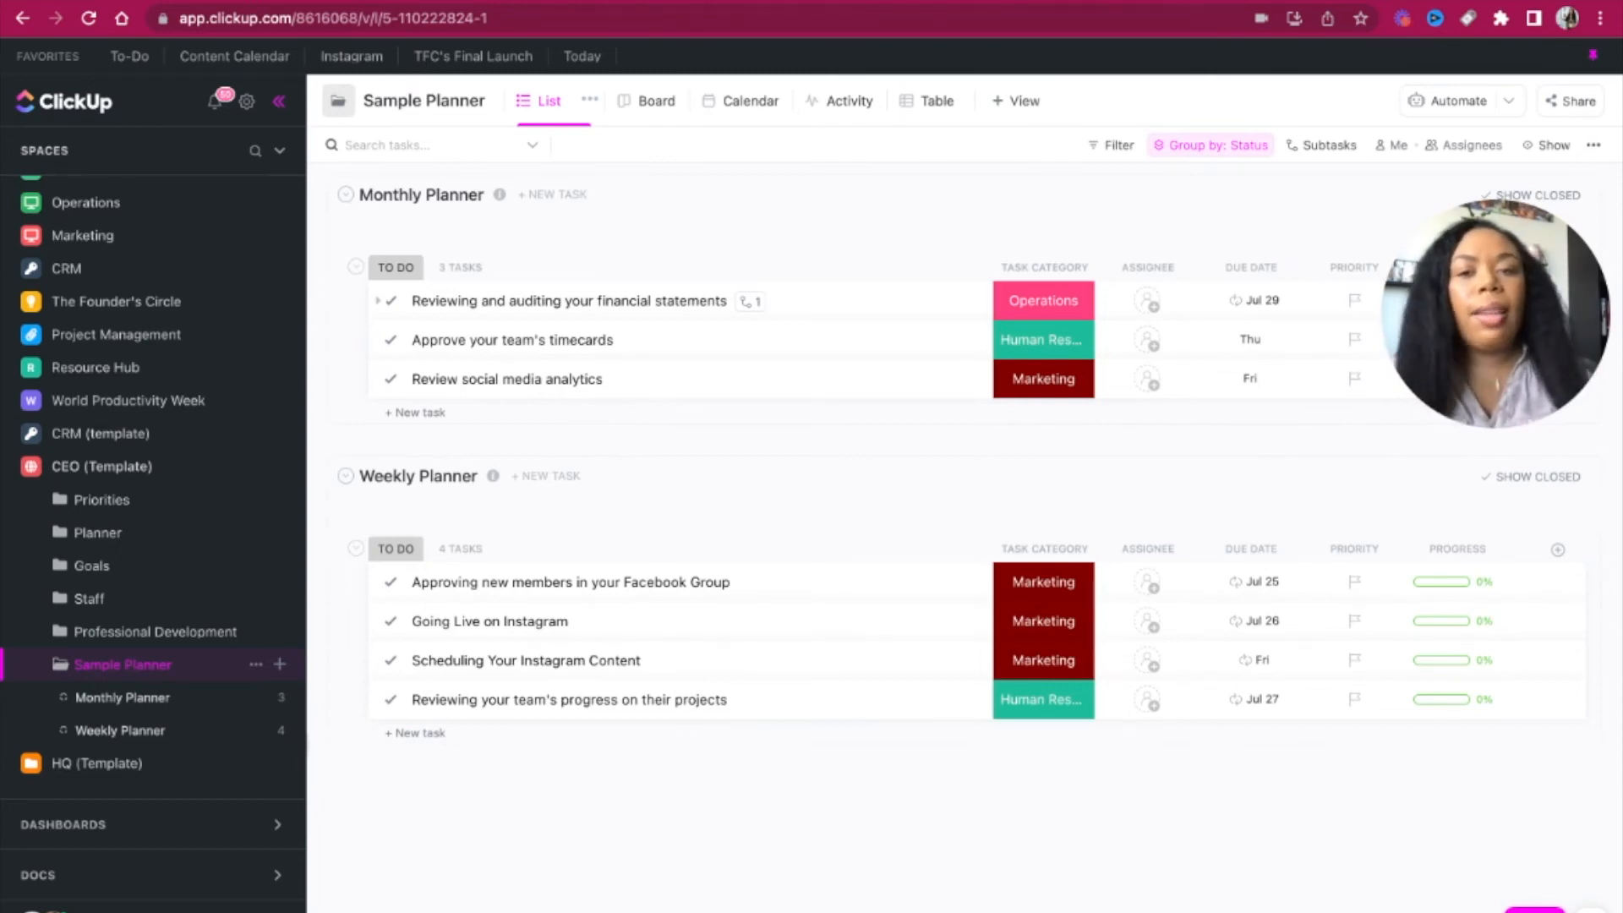
# Step: Open the "Reviewing and auditing your financial statements" task and review its fields and subtasks
pyautogui.click(538, 304)
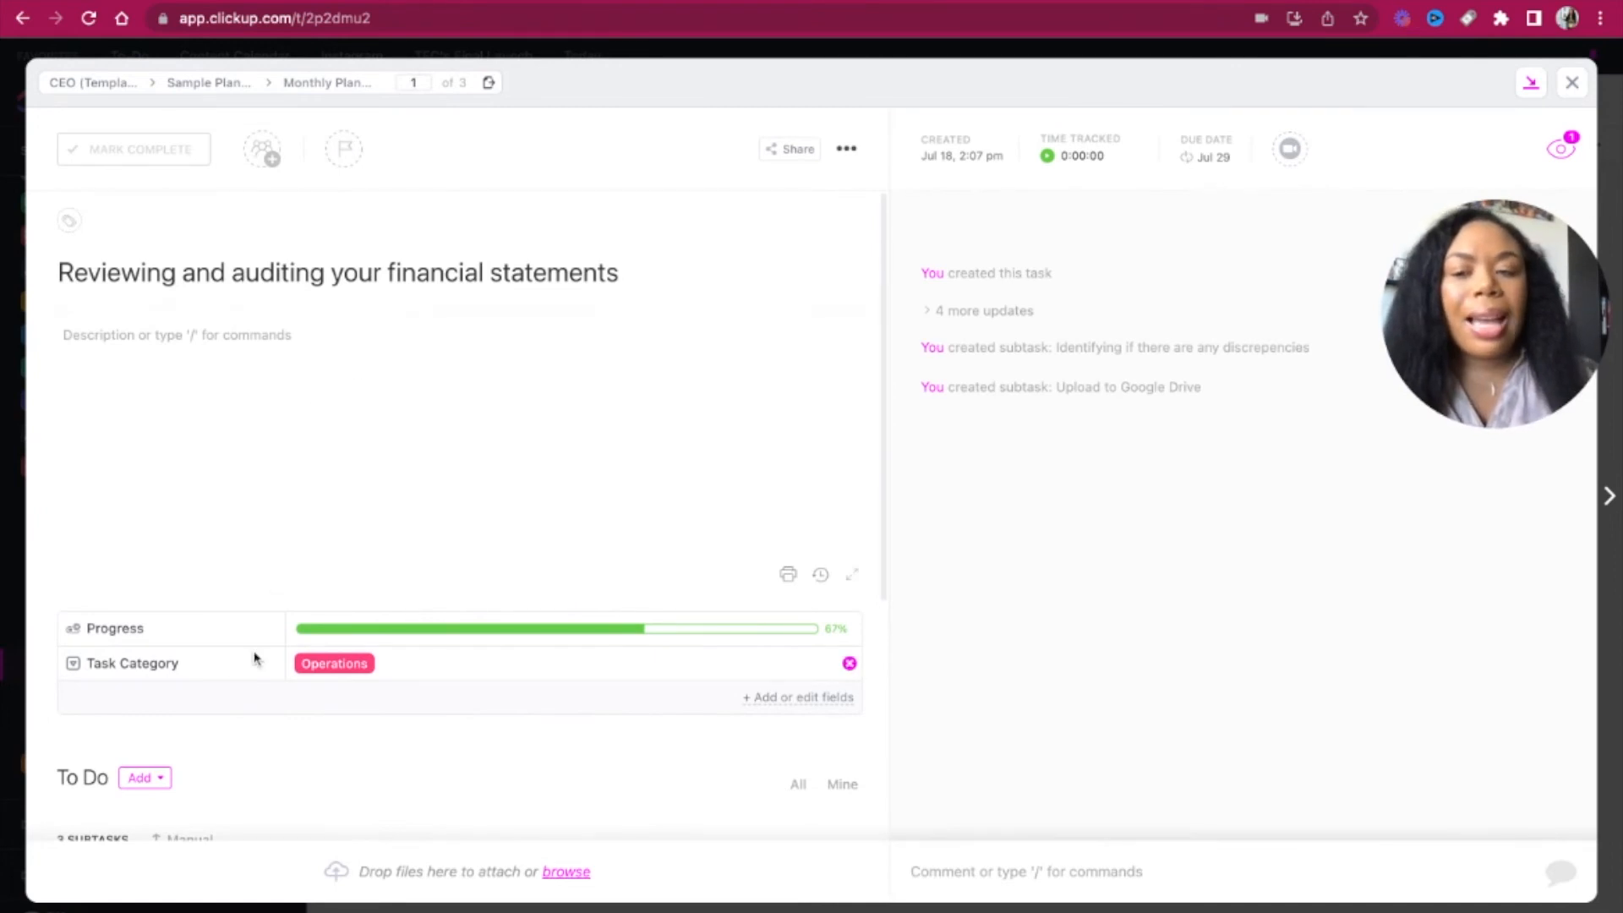
pyautogui.scroll(-3, 254, 658)
pyautogui.scroll(-1, 248, 704)
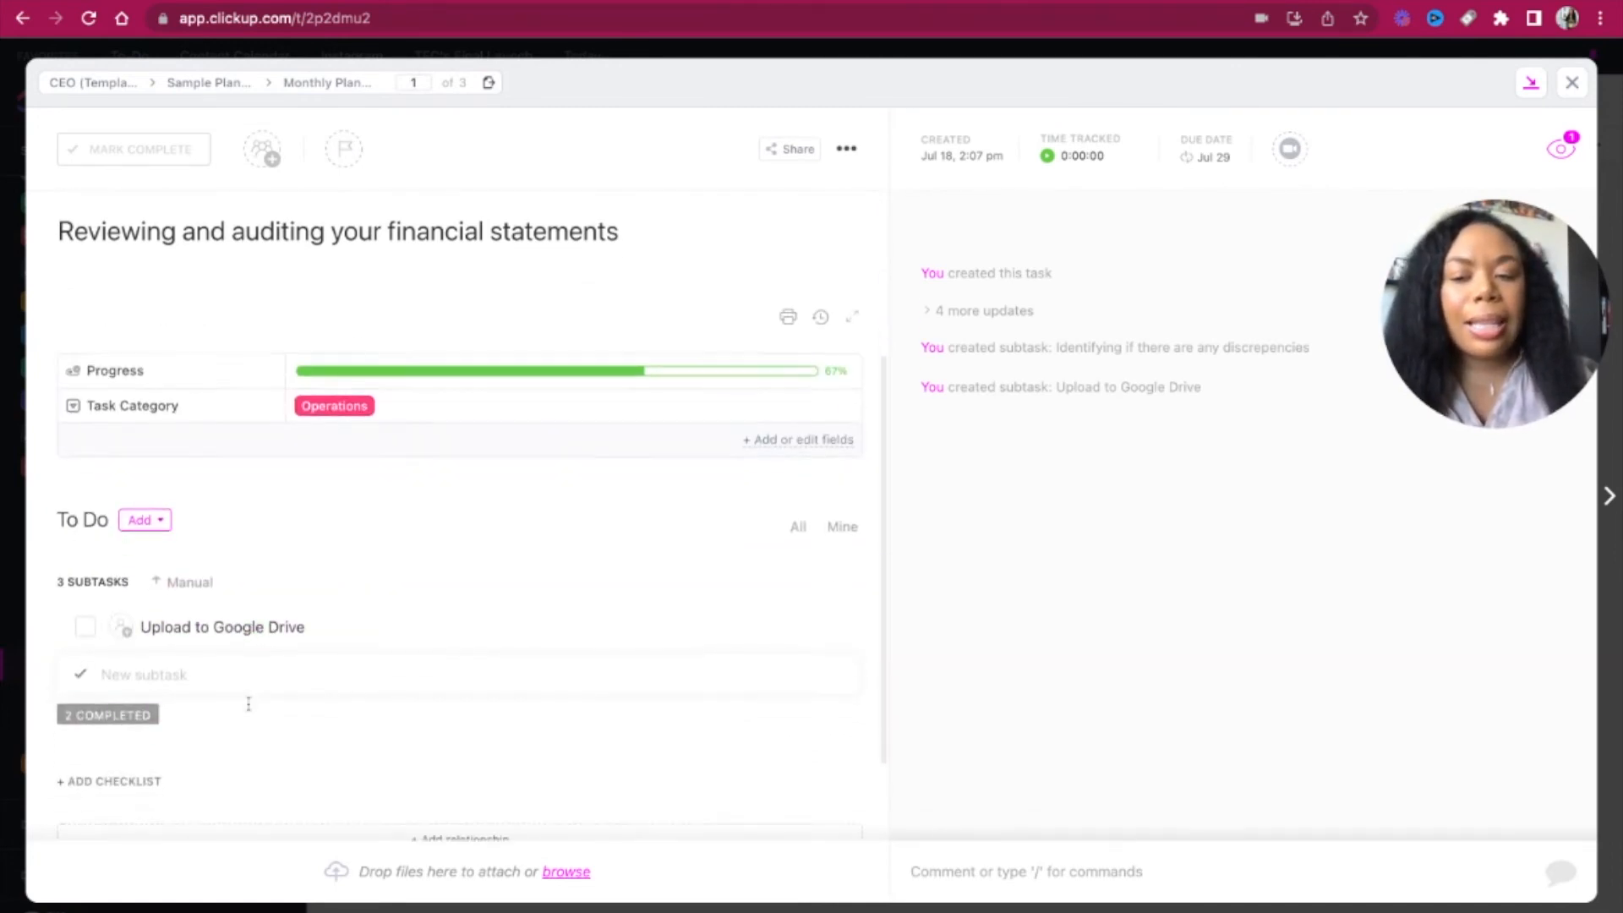
pyautogui.scroll(-2, 261, 713)
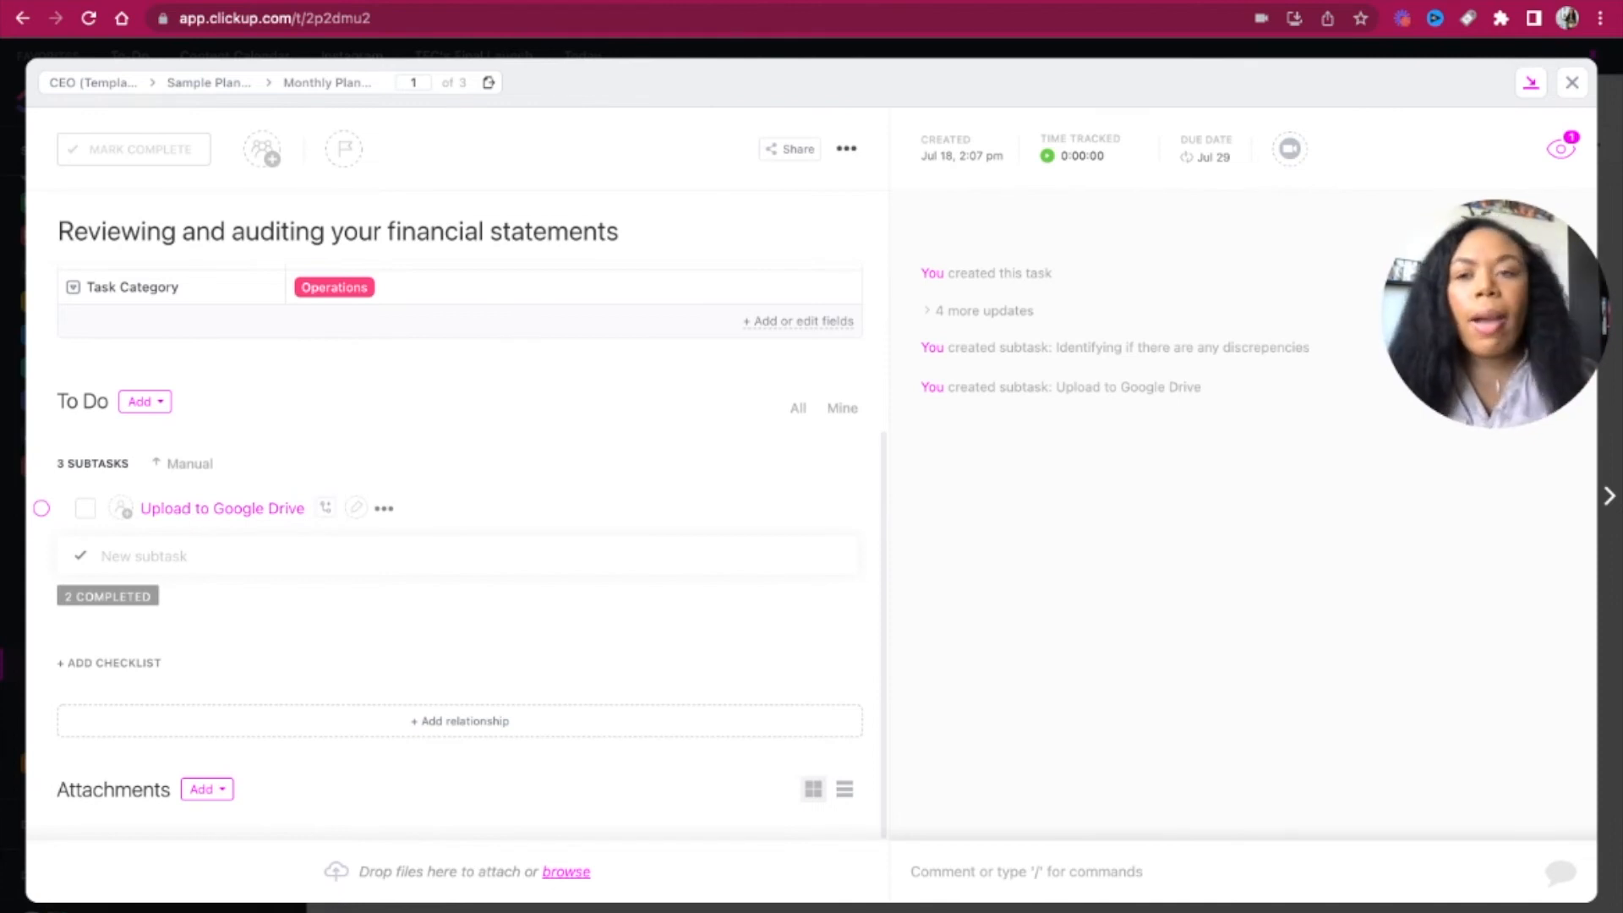
# Step: Insert a List view of the Emergence Systems Launch Project List in the task description and collapse it to a link
pyautogui.scroll(5, 184, 519)
pyautogui.click(329, 343)
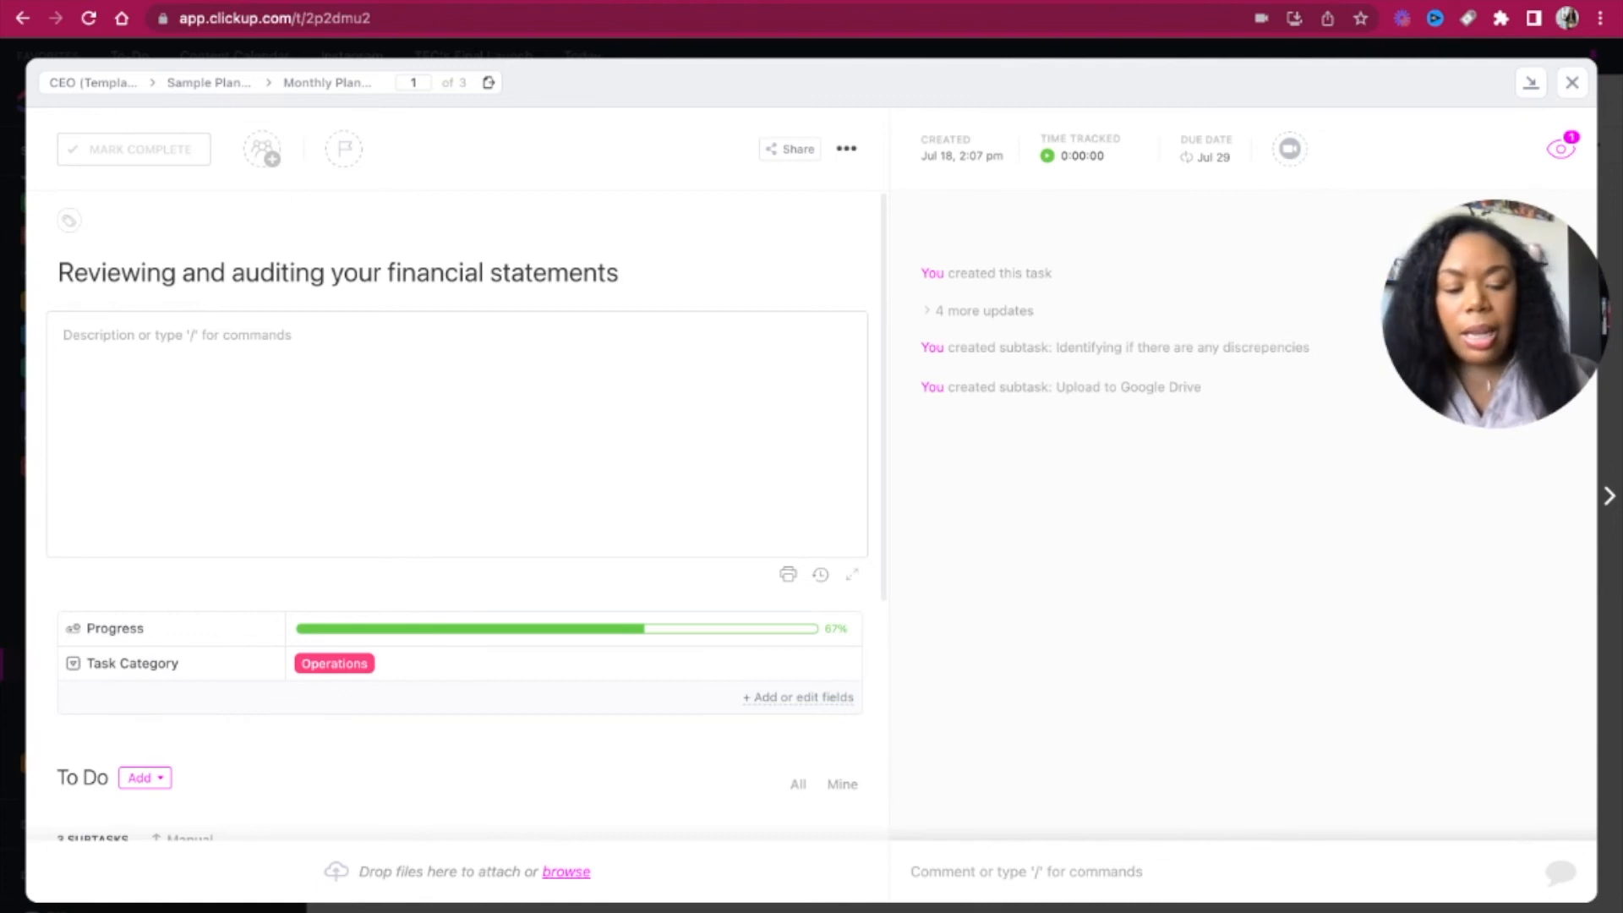
pyautogui.write('/')
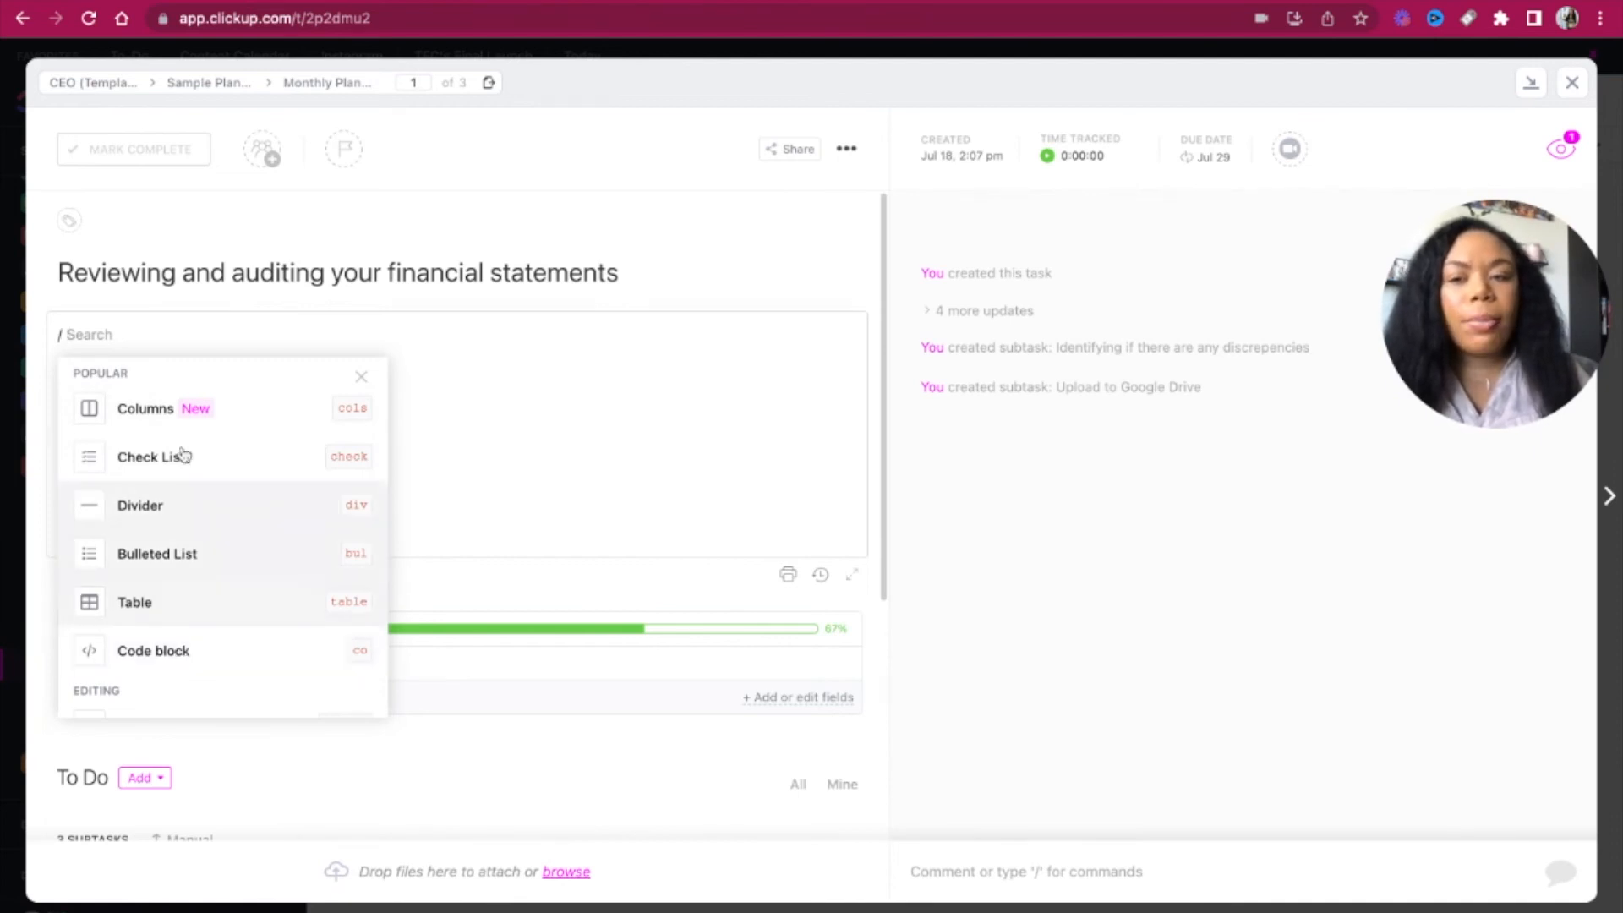
pyautogui.scroll(-5, 181, 443)
pyautogui.scroll(-5, 174, 623)
pyautogui.scroll(-10, 191, 573)
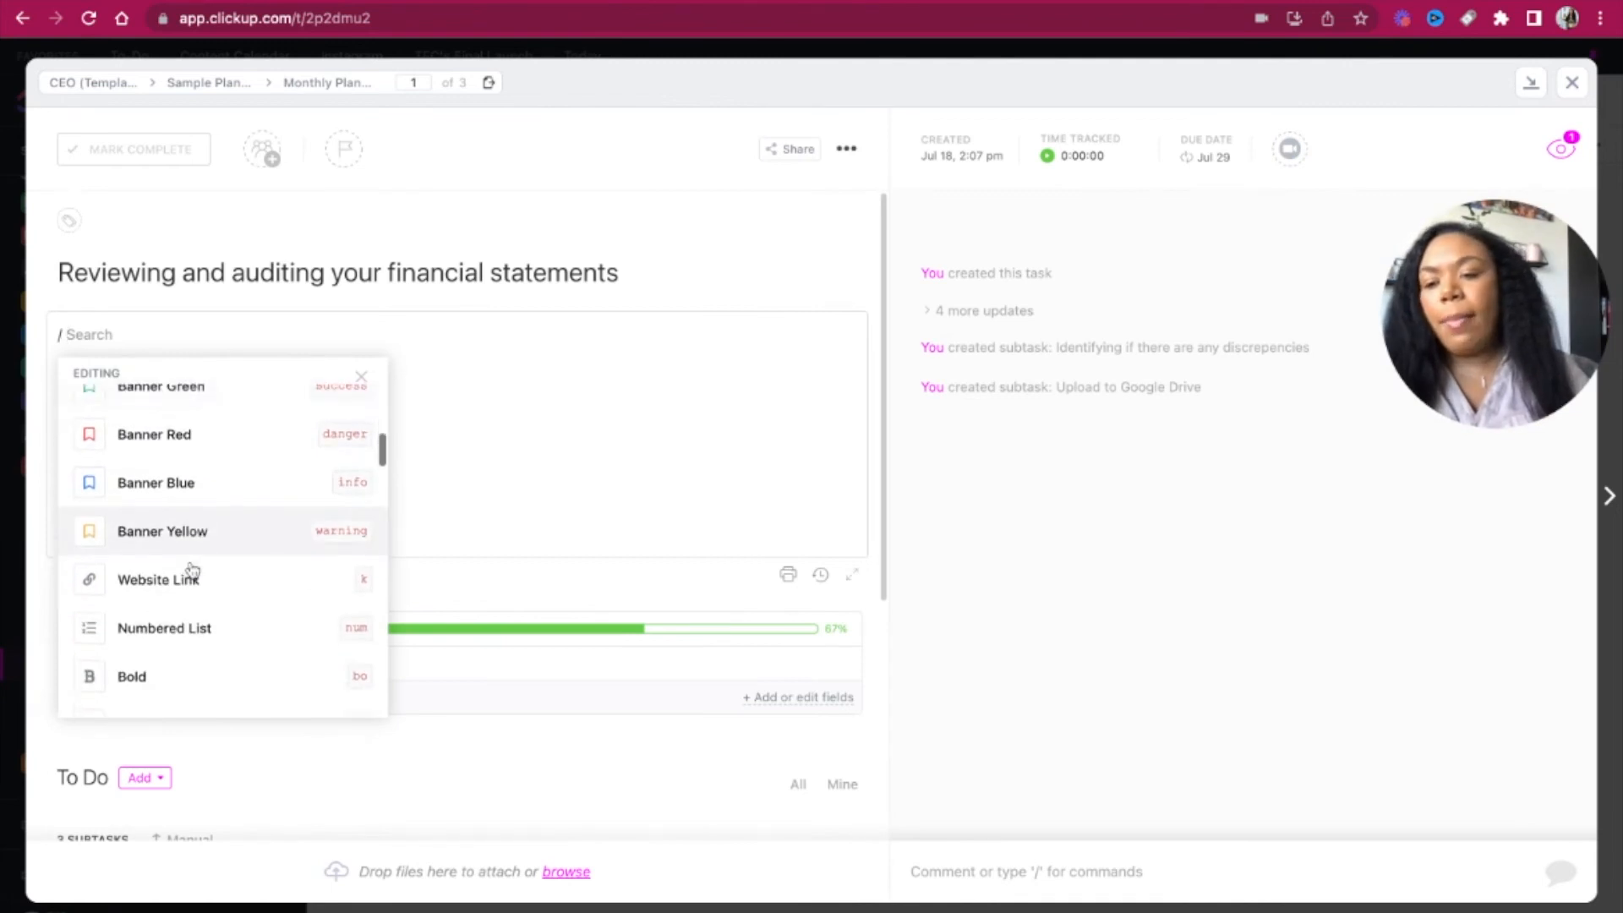
pyautogui.scroll(-2, 189, 575)
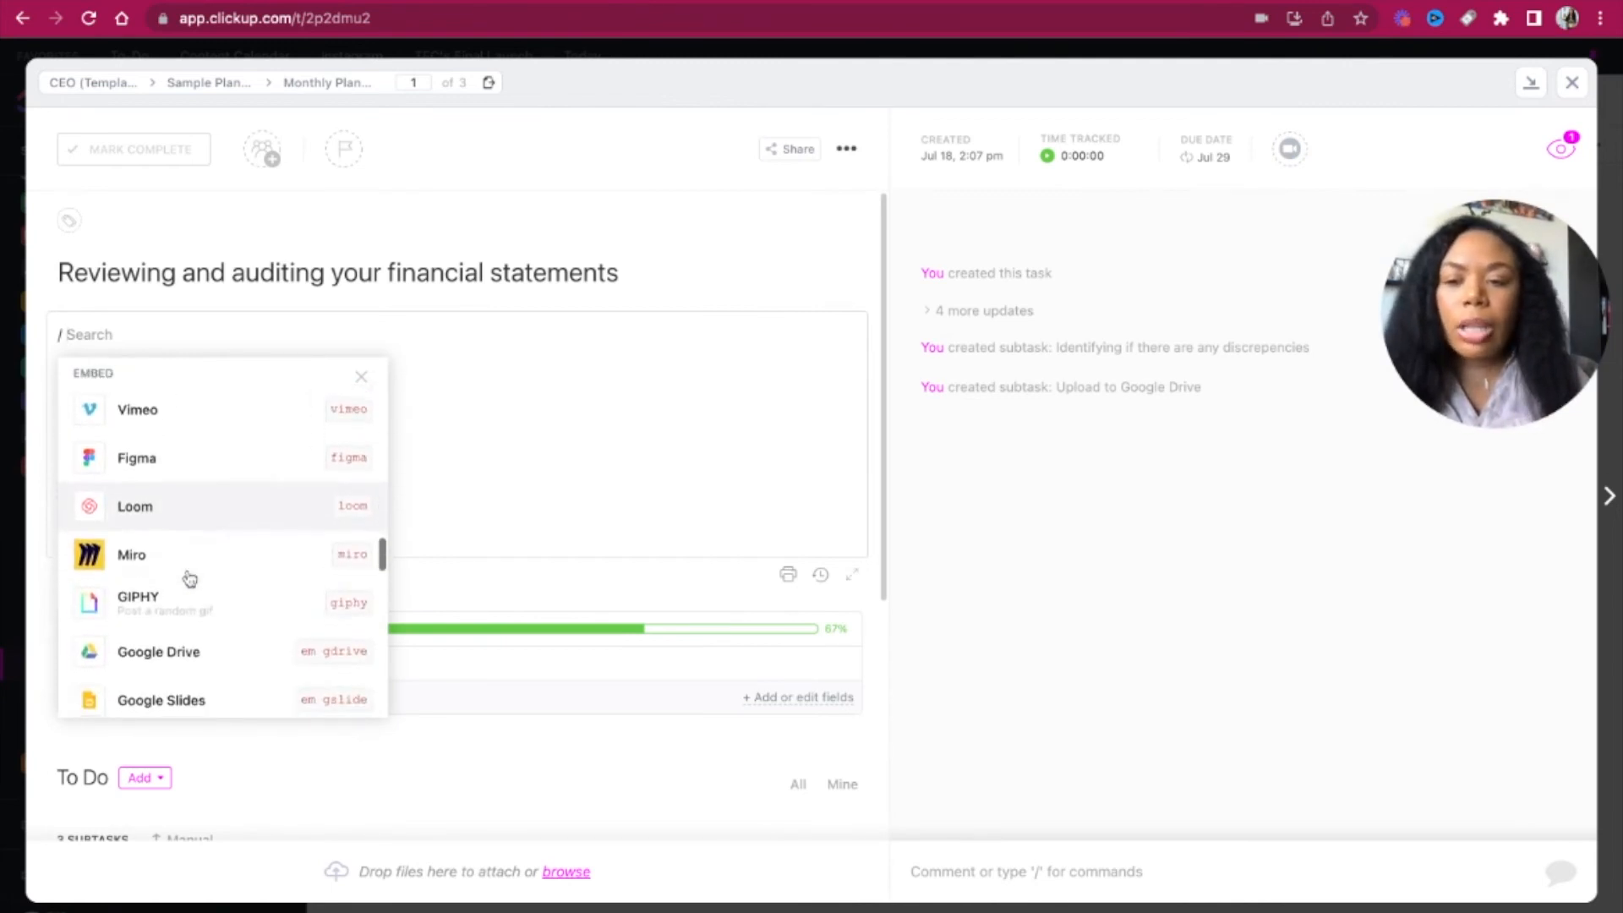
pyautogui.scroll(3, 189, 558)
pyautogui.scroll(-3, 196, 480)
pyautogui.scroll(-5, 194, 481)
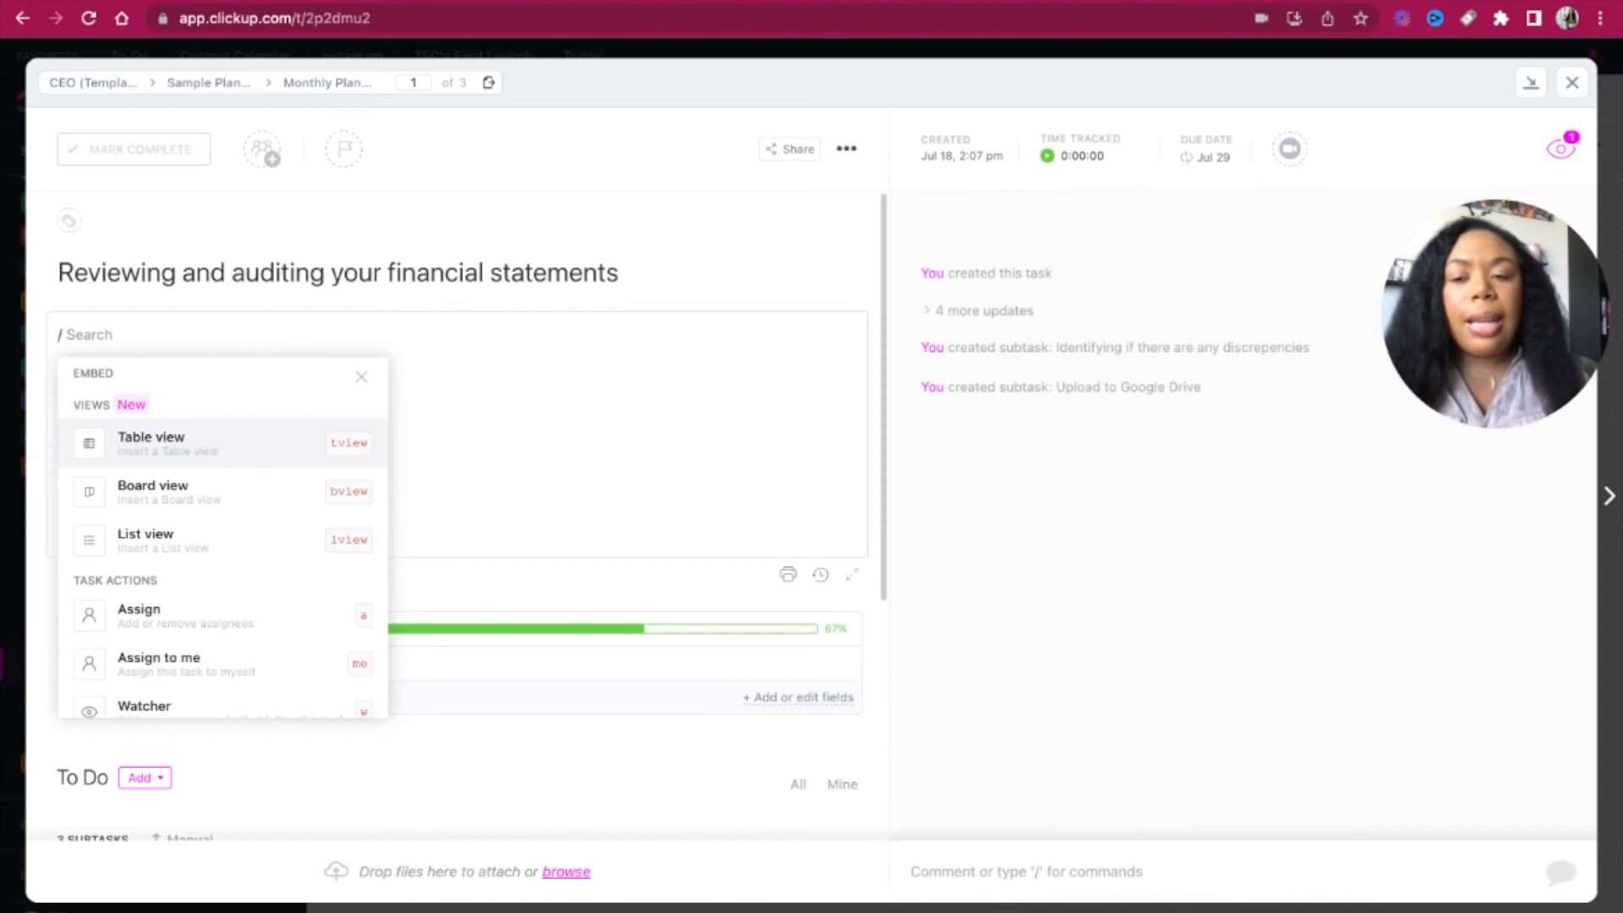
pyautogui.click(208, 539)
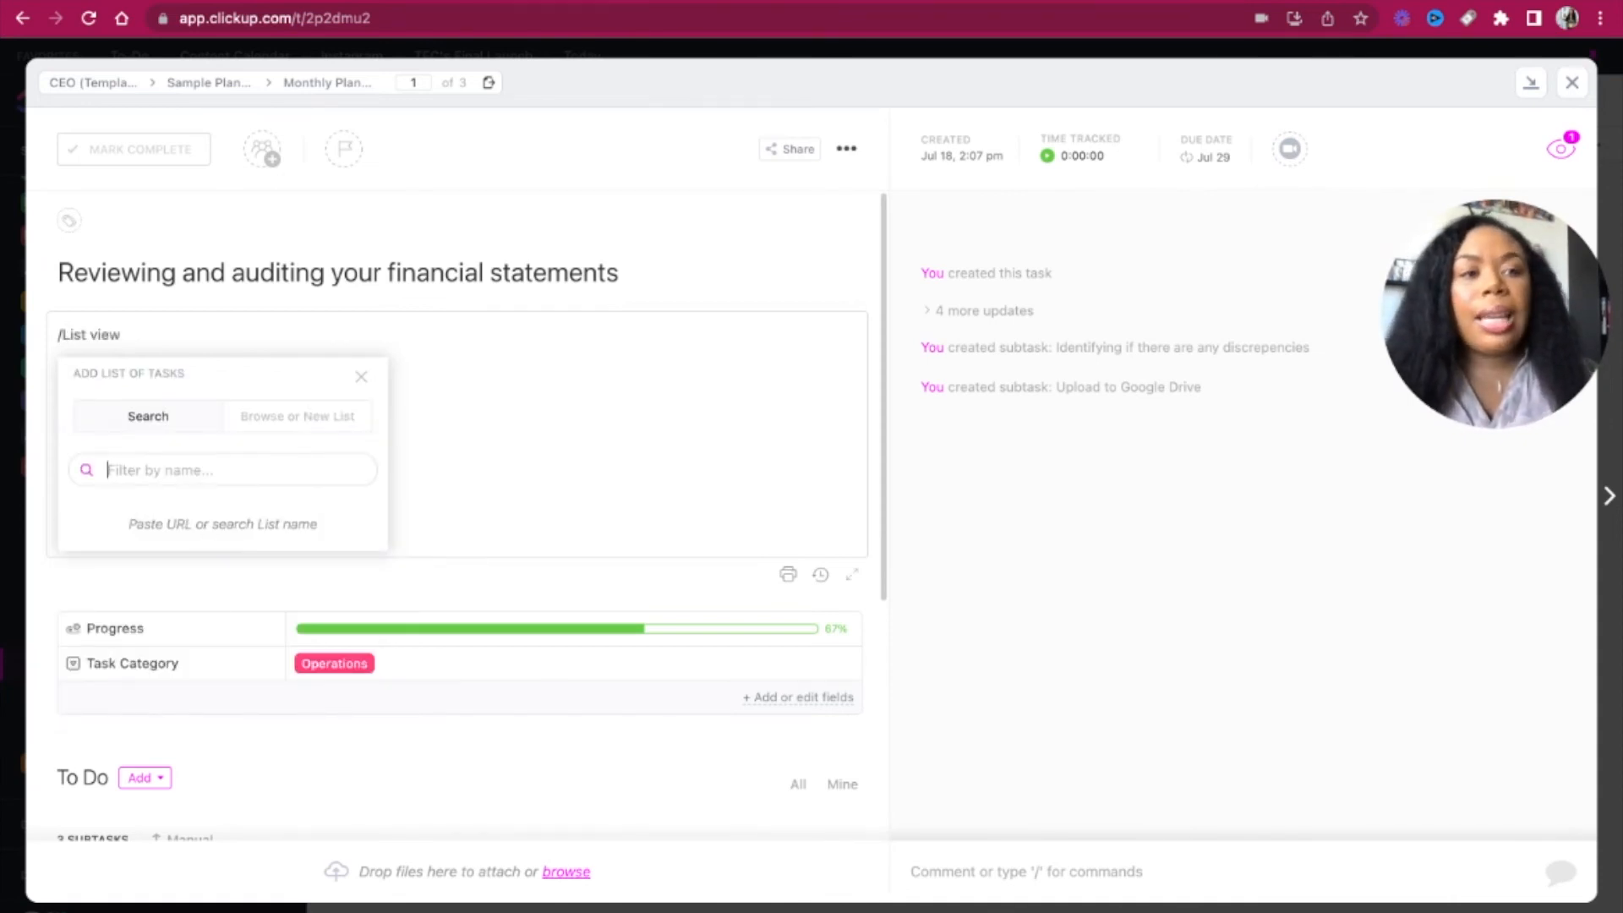
pyautogui.write('projec')
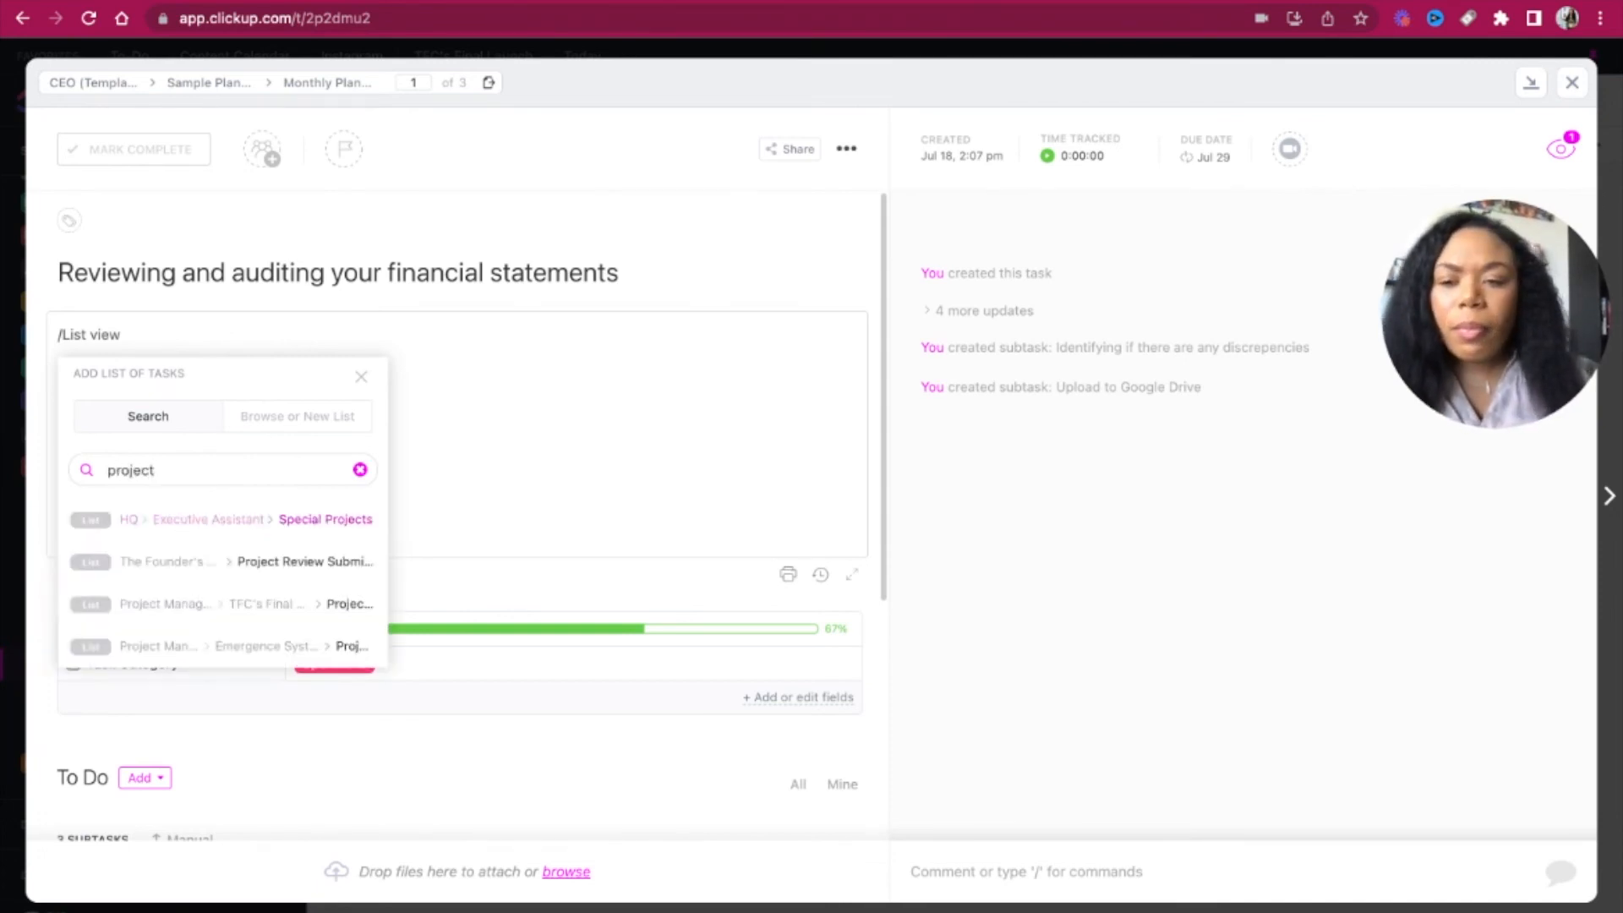
pyautogui.write('t')
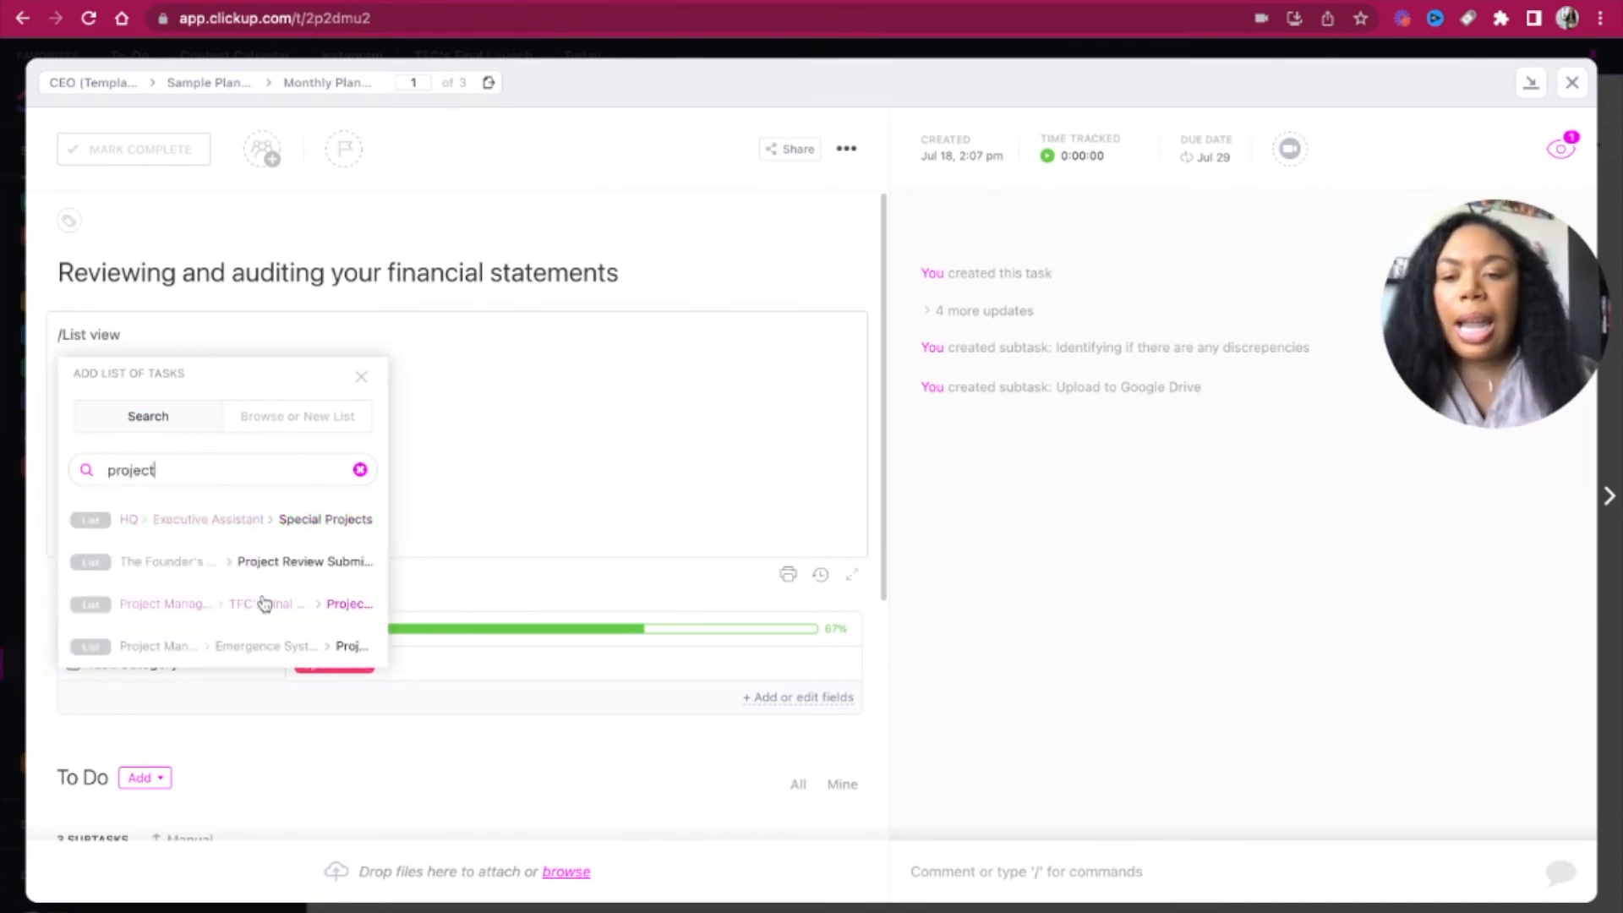
pyautogui.click(301, 652)
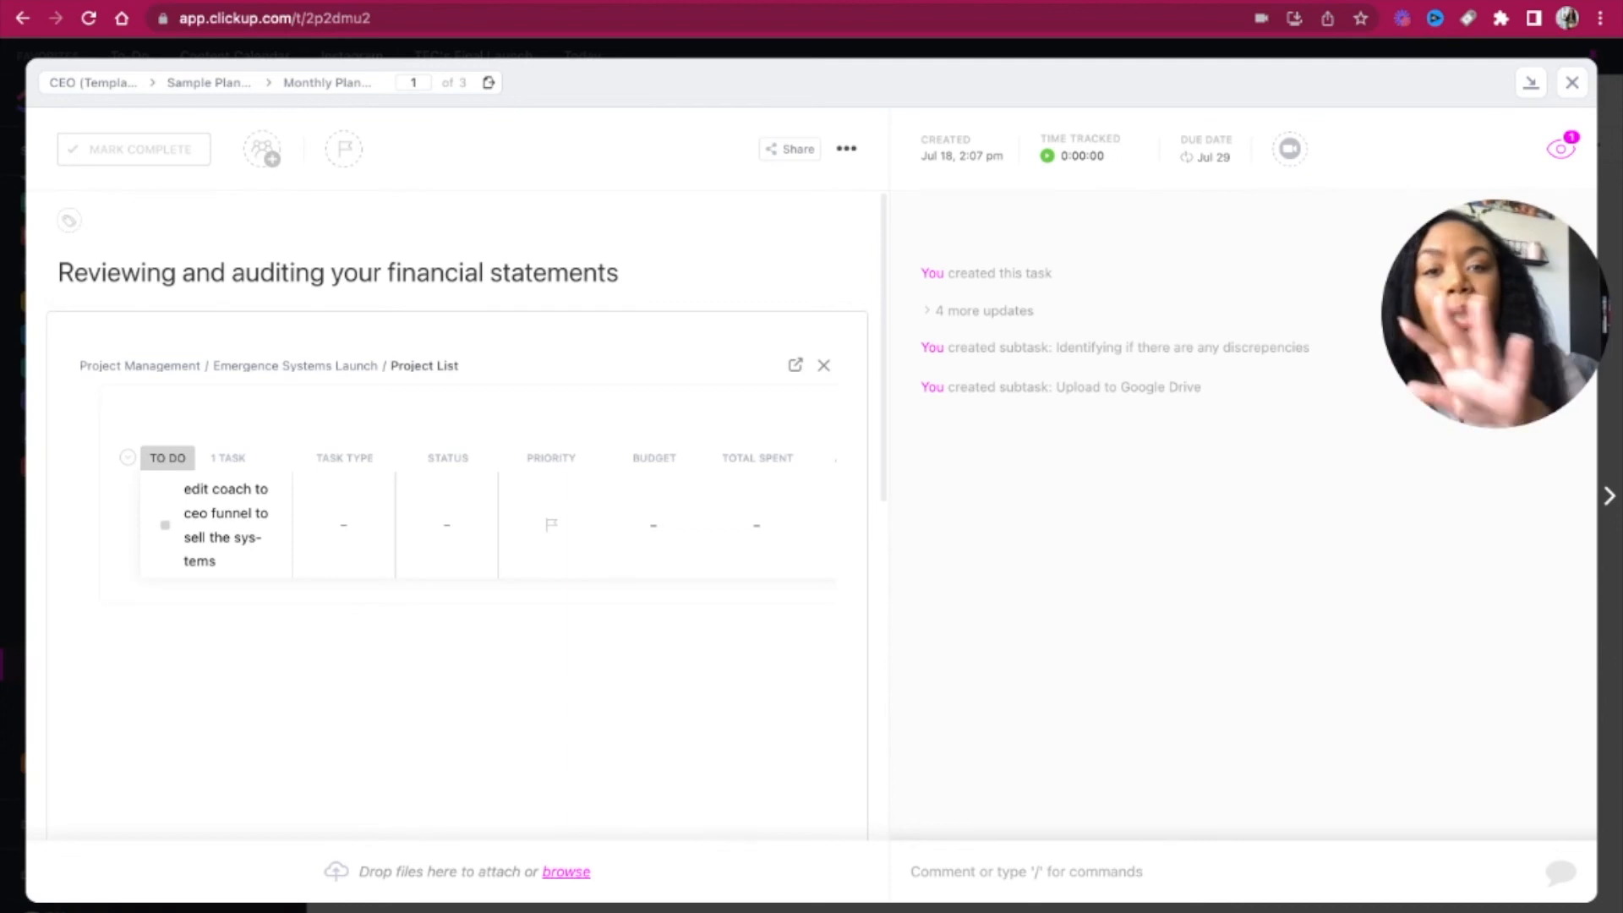
pyautogui.click(823, 365)
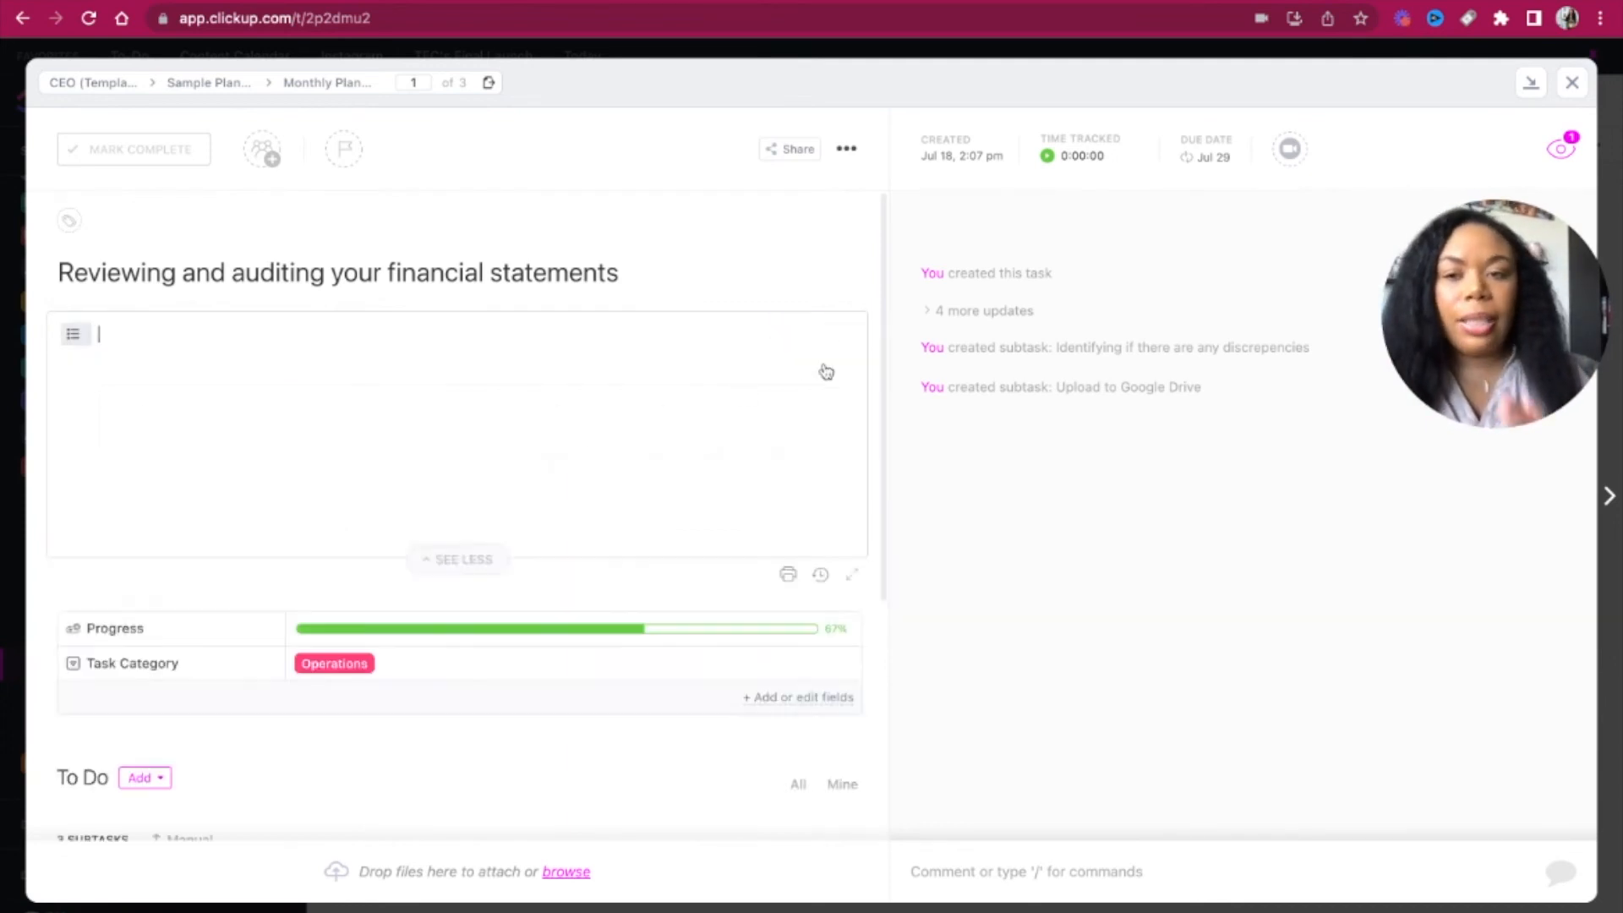
pyautogui.click(684, 396)
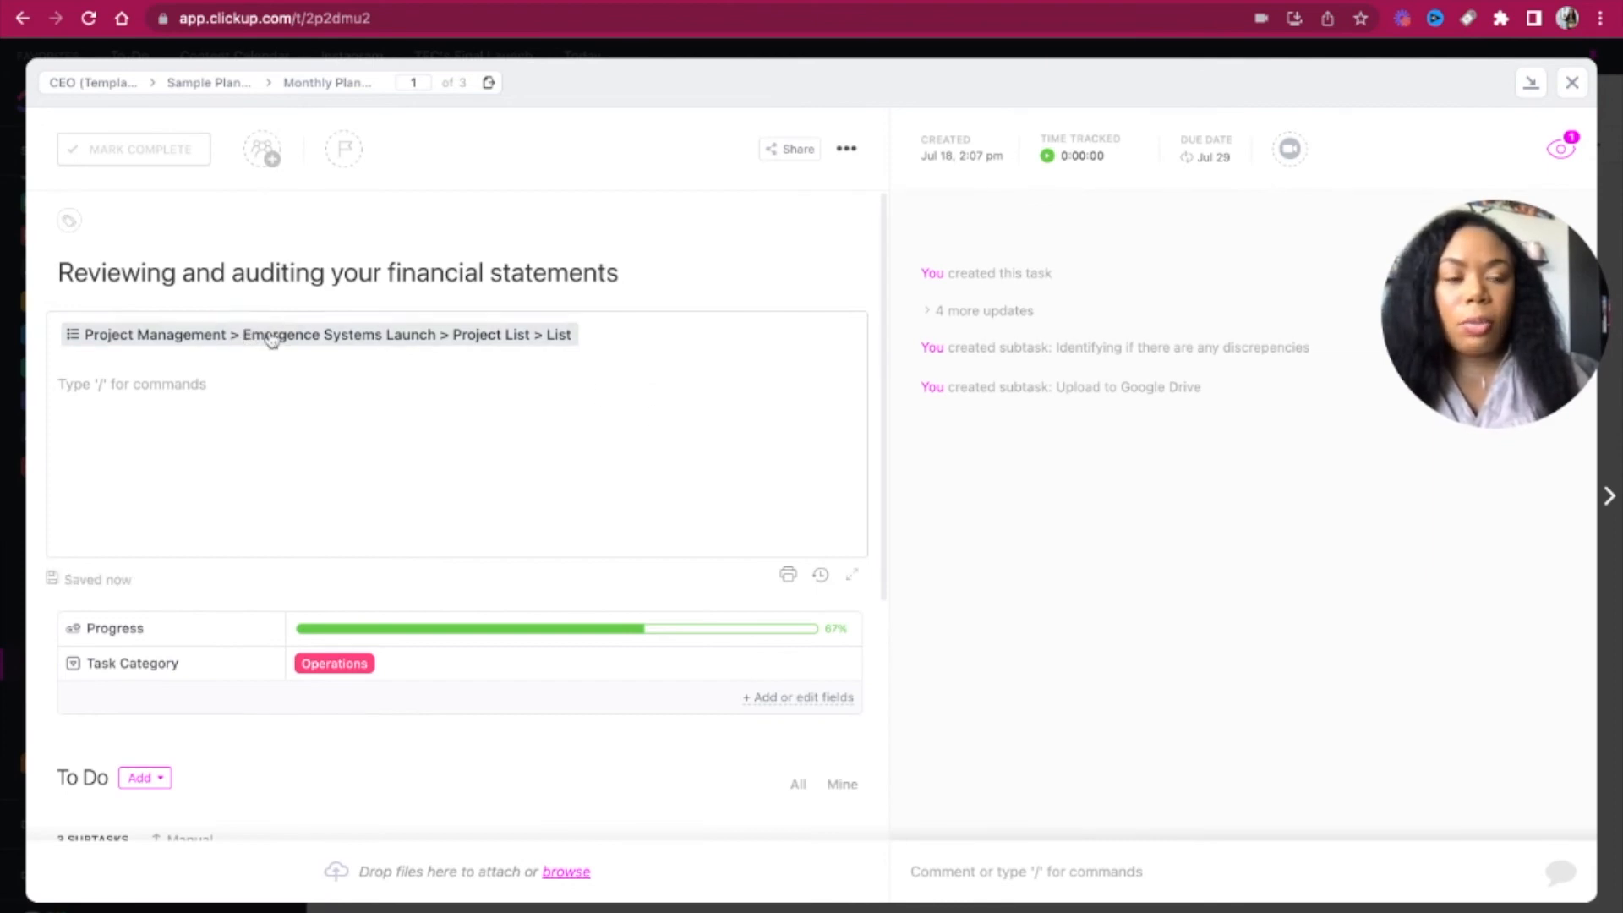
# Step: Add a red banner reading "Important:" below the Project List link in the task description
pyautogui.write('/')
pyautogui.scroll(-10, 213, 484)
pyautogui.scroll(6, 213, 483)
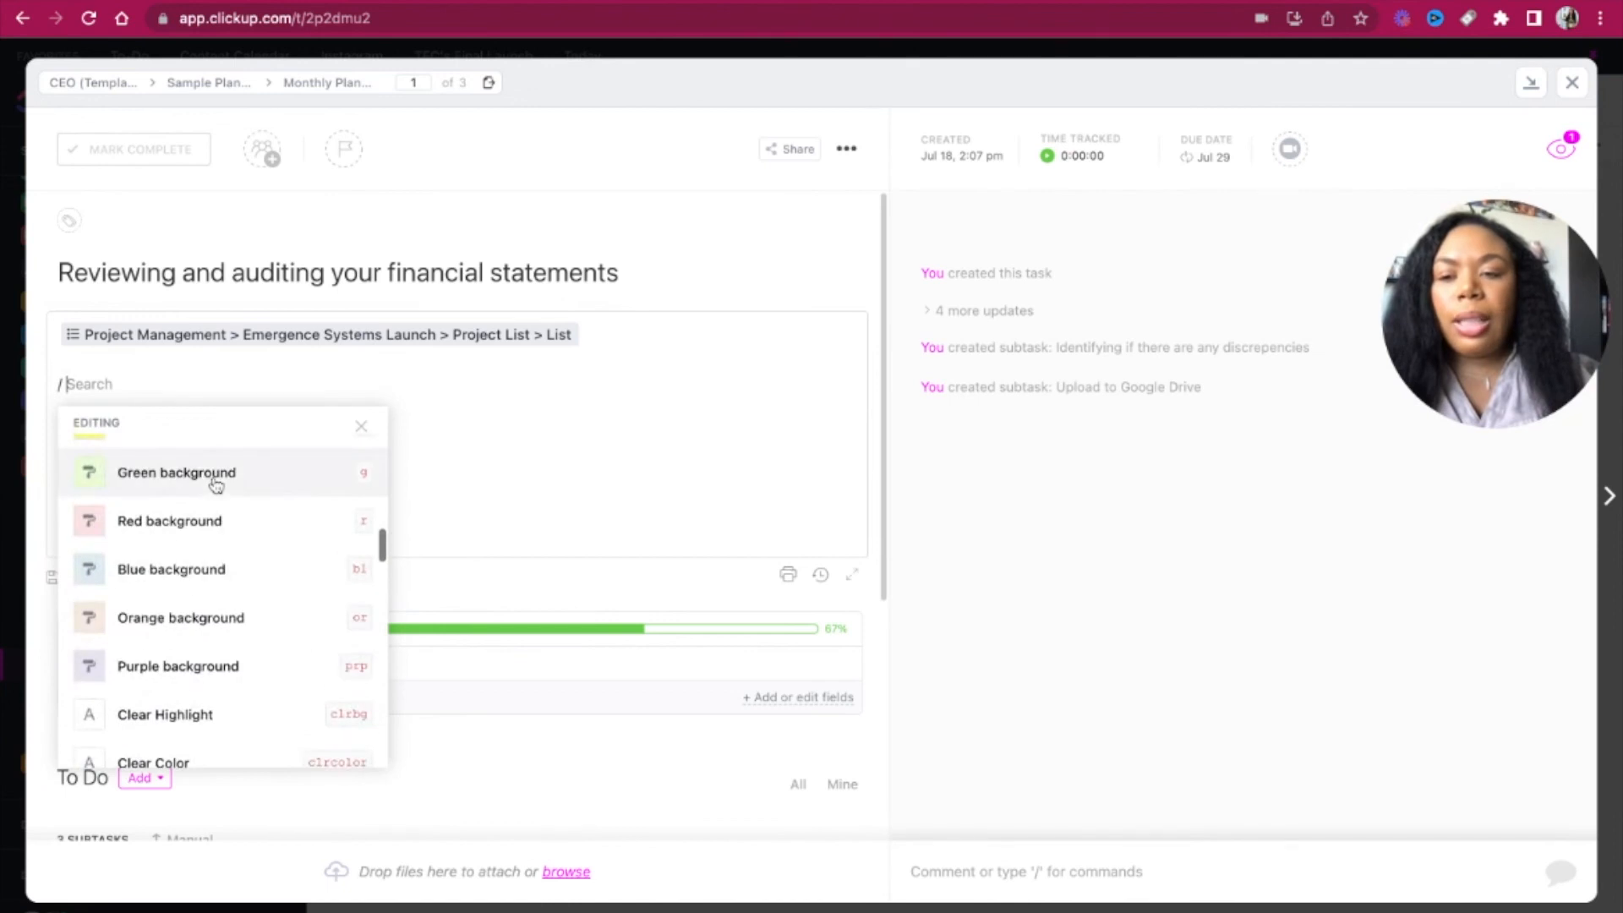
pyautogui.scroll(-10, 213, 483)
pyautogui.scroll(8, 224, 583)
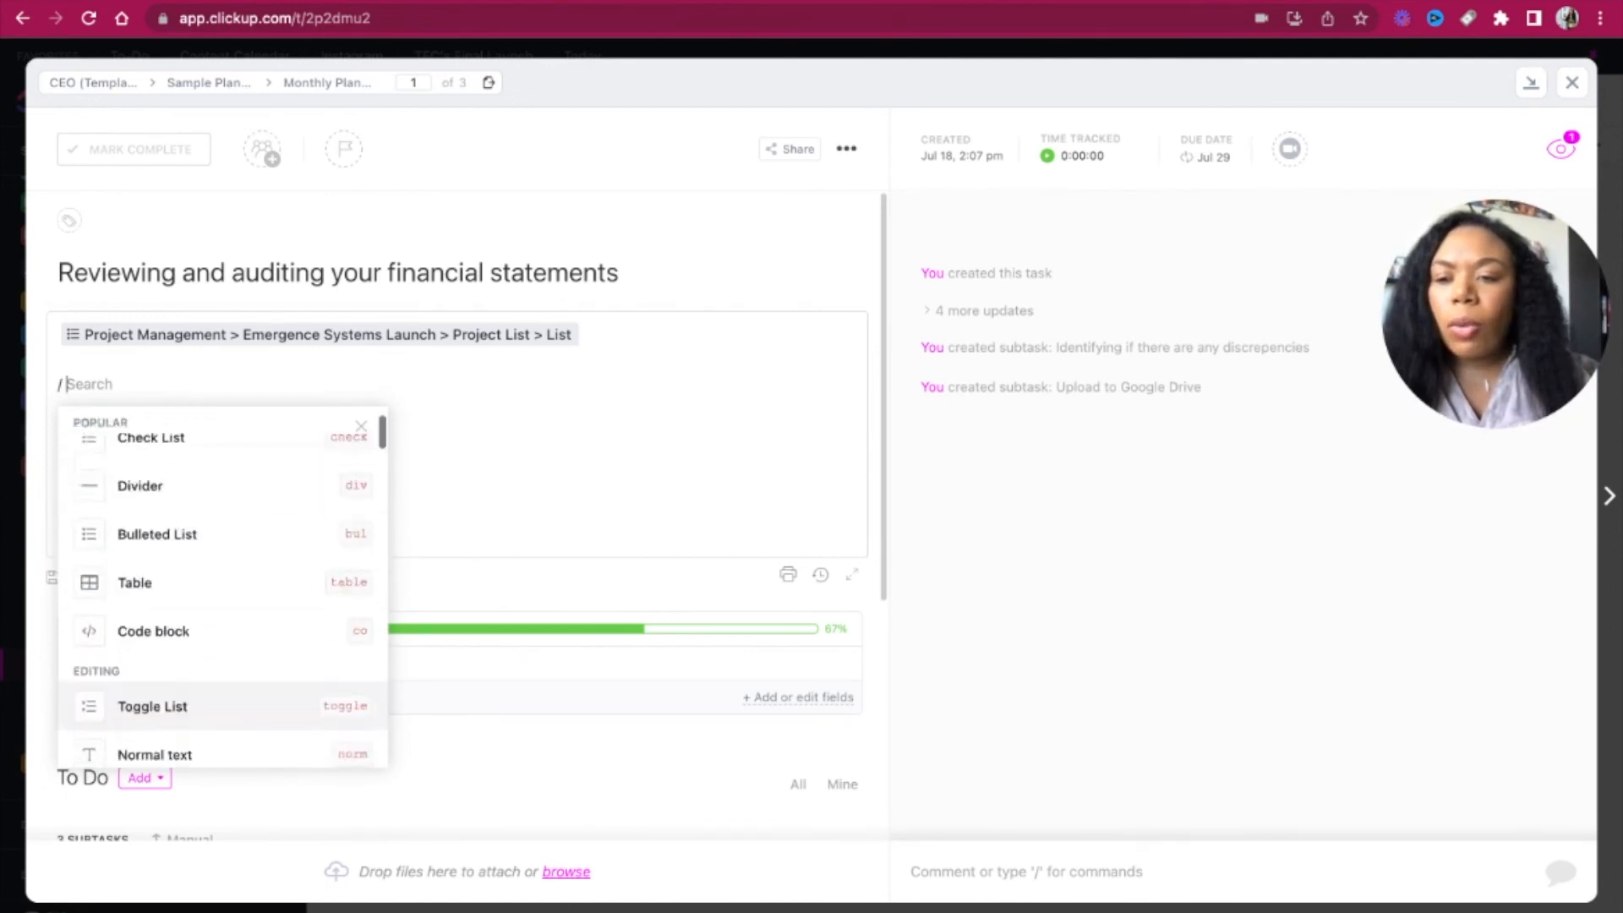
pyautogui.scroll(-5, 223, 583)
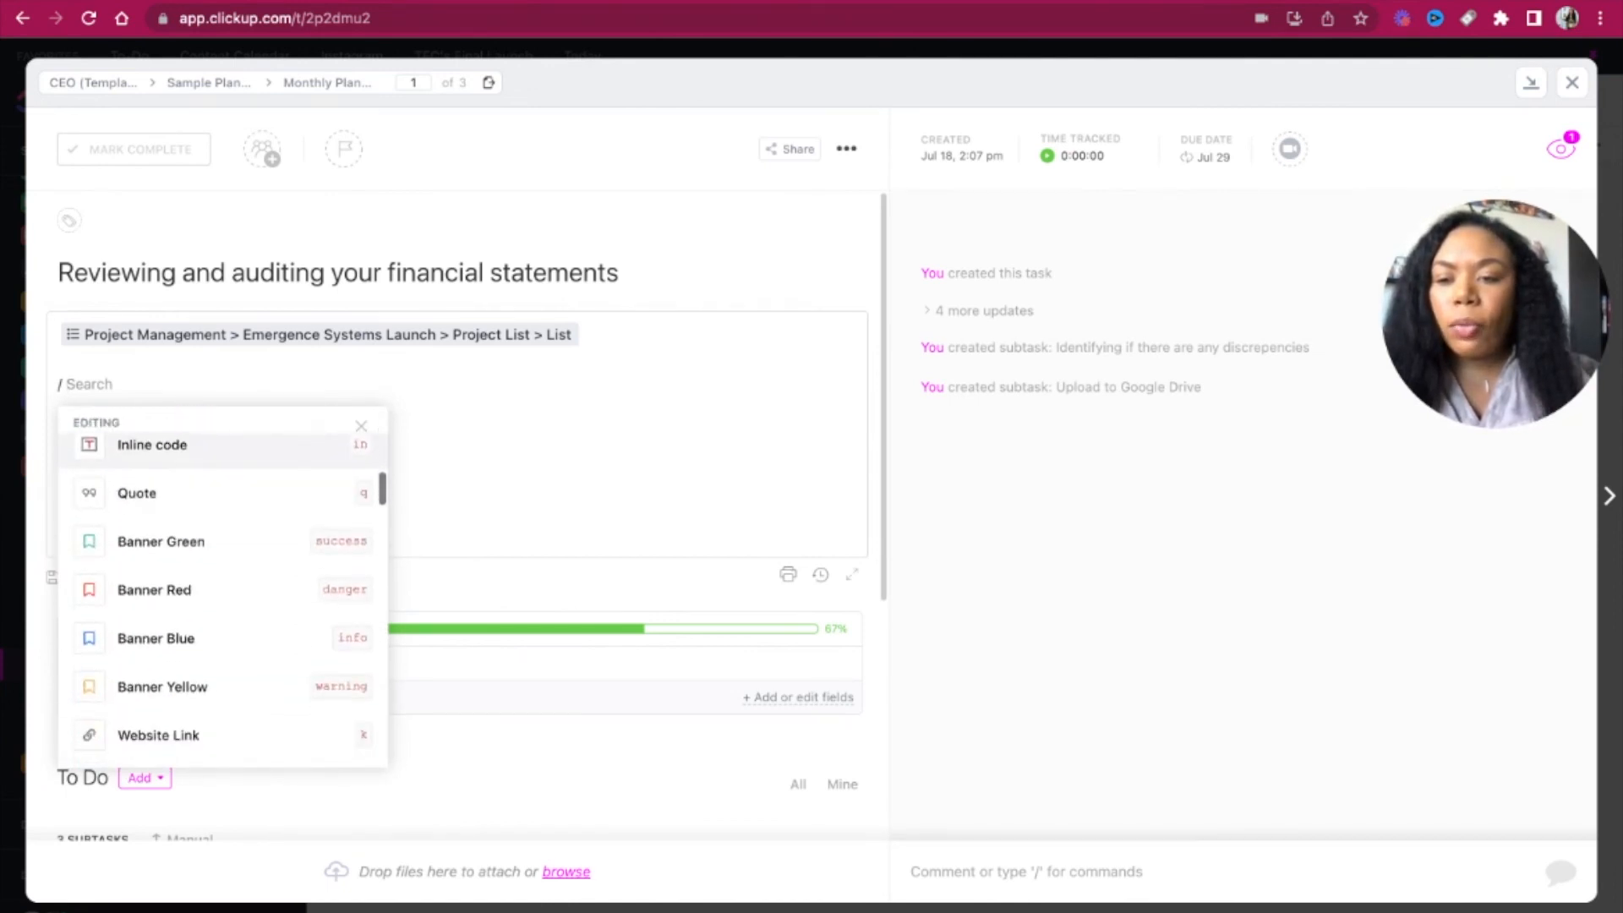
pyautogui.click(188, 589)
pyautogui.write('I')
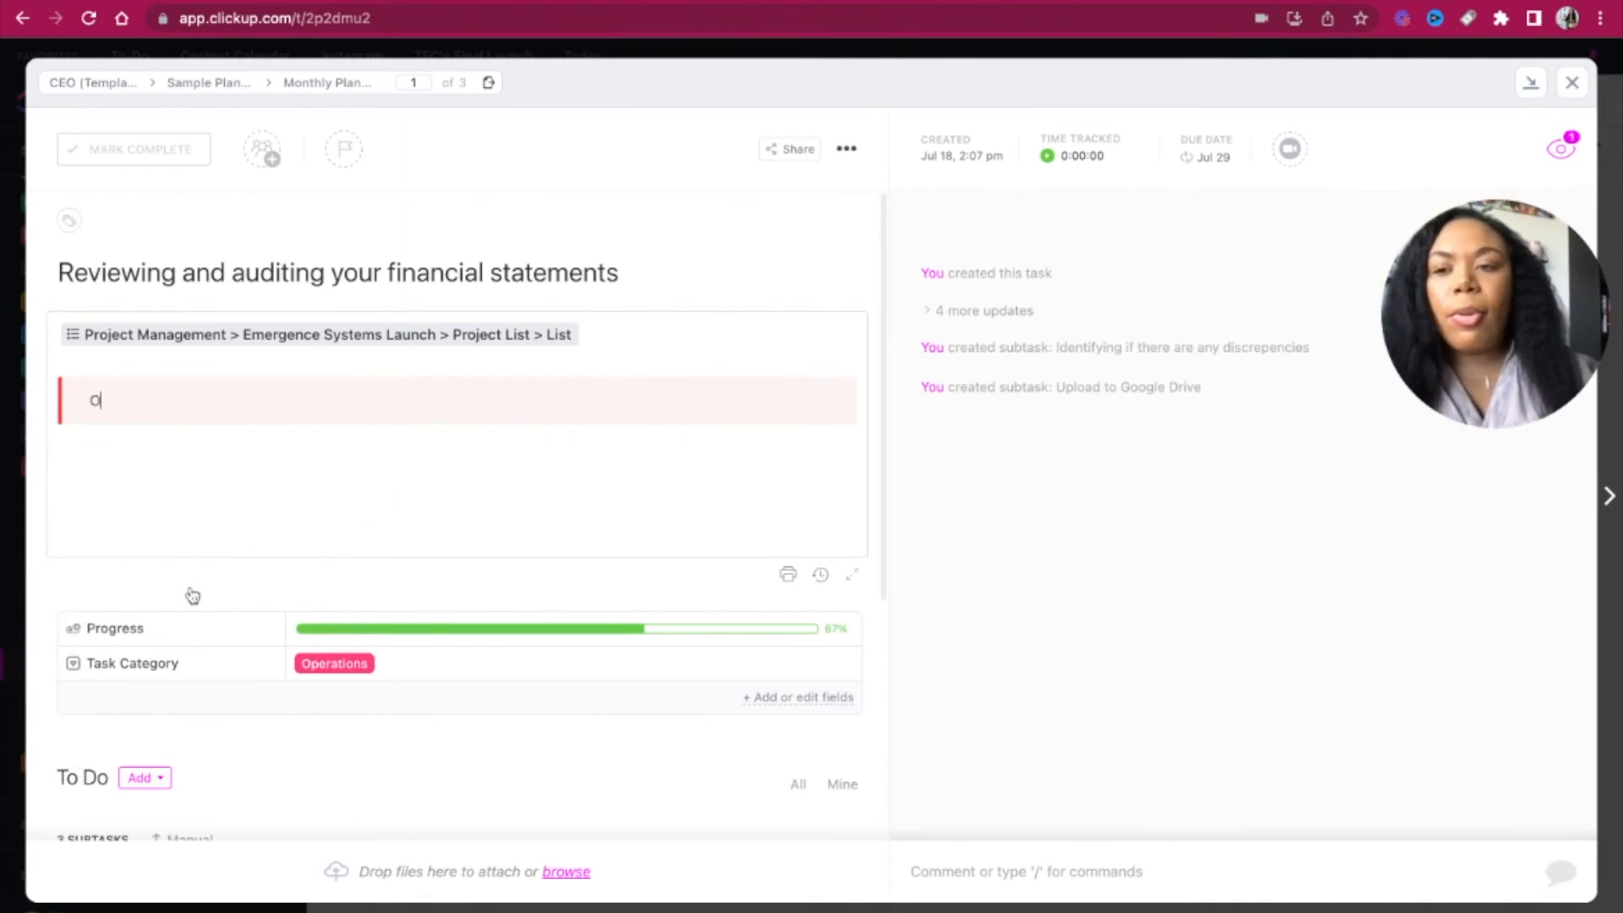
pyautogui.write('mportant:')
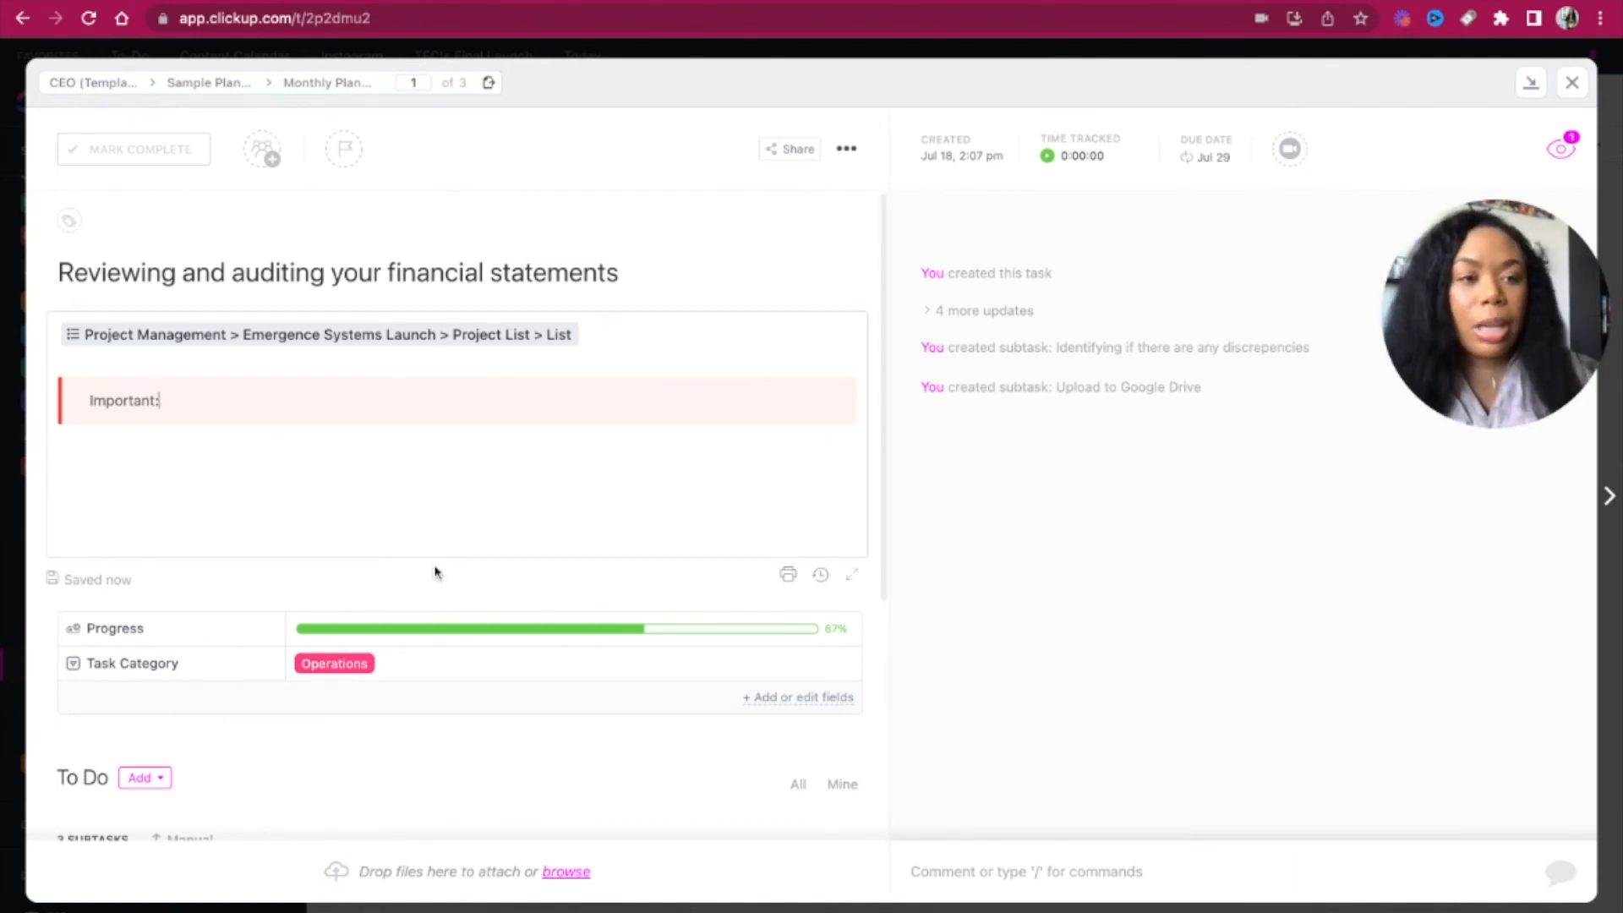
# Step: Show the completed subtasks and reopen "Identifying if there are any discrepencies" and "Downloading Paypal Reports"
pyautogui.scroll(-3, 434, 569)
pyautogui.scroll(-5, 434, 572)
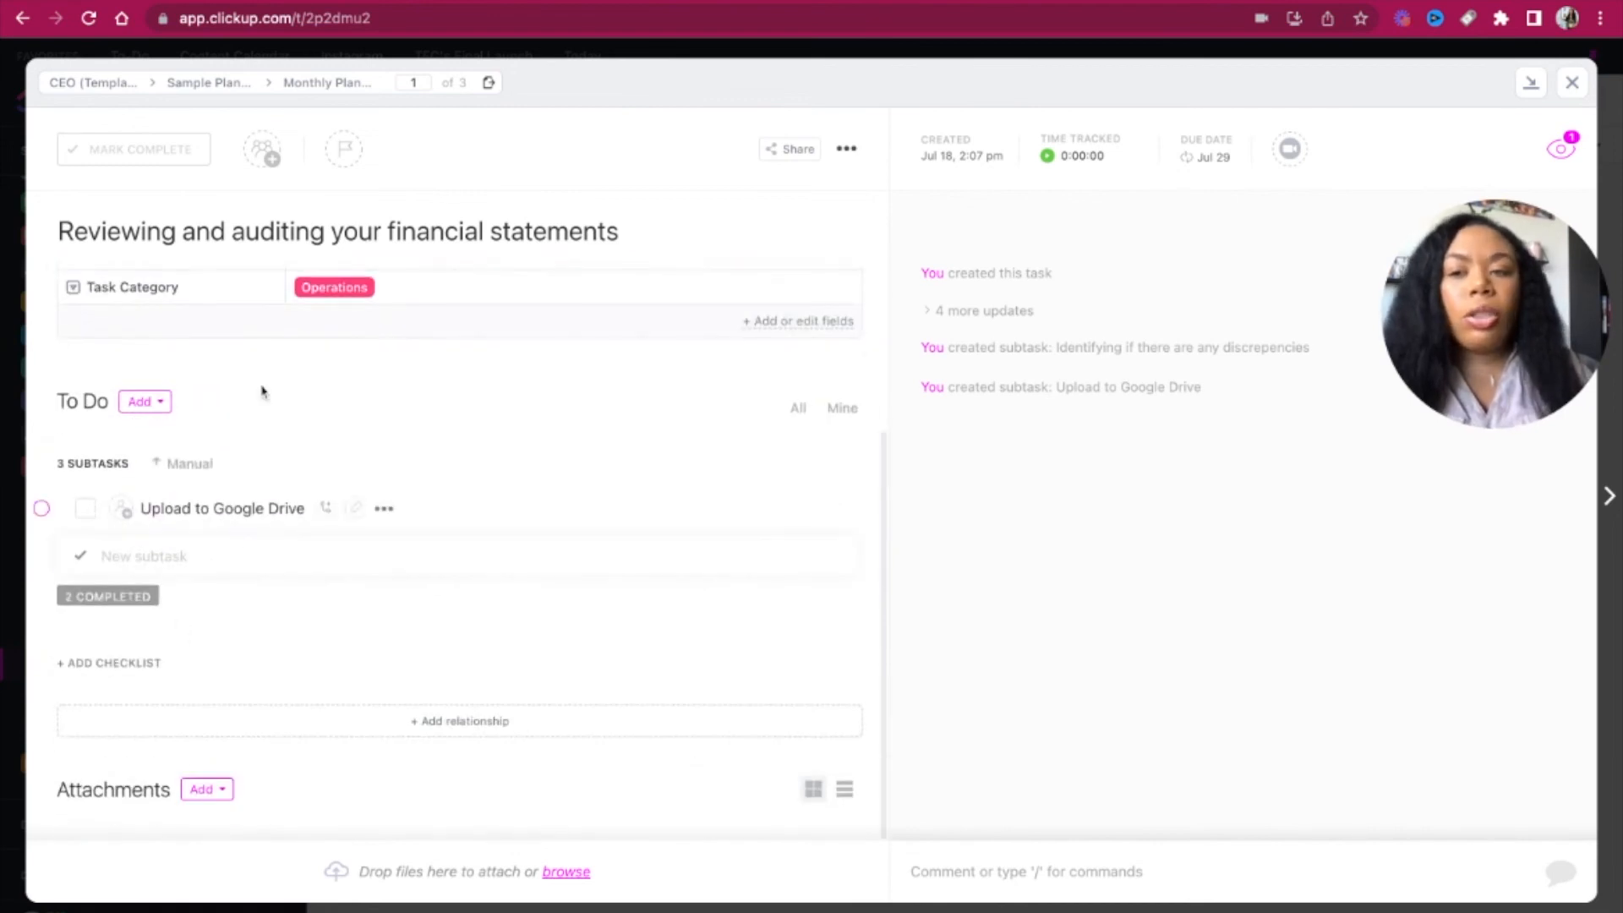
pyautogui.scroll(2, 229, 540)
pyautogui.scroll(-2, 268, 554)
pyautogui.click(268, 554)
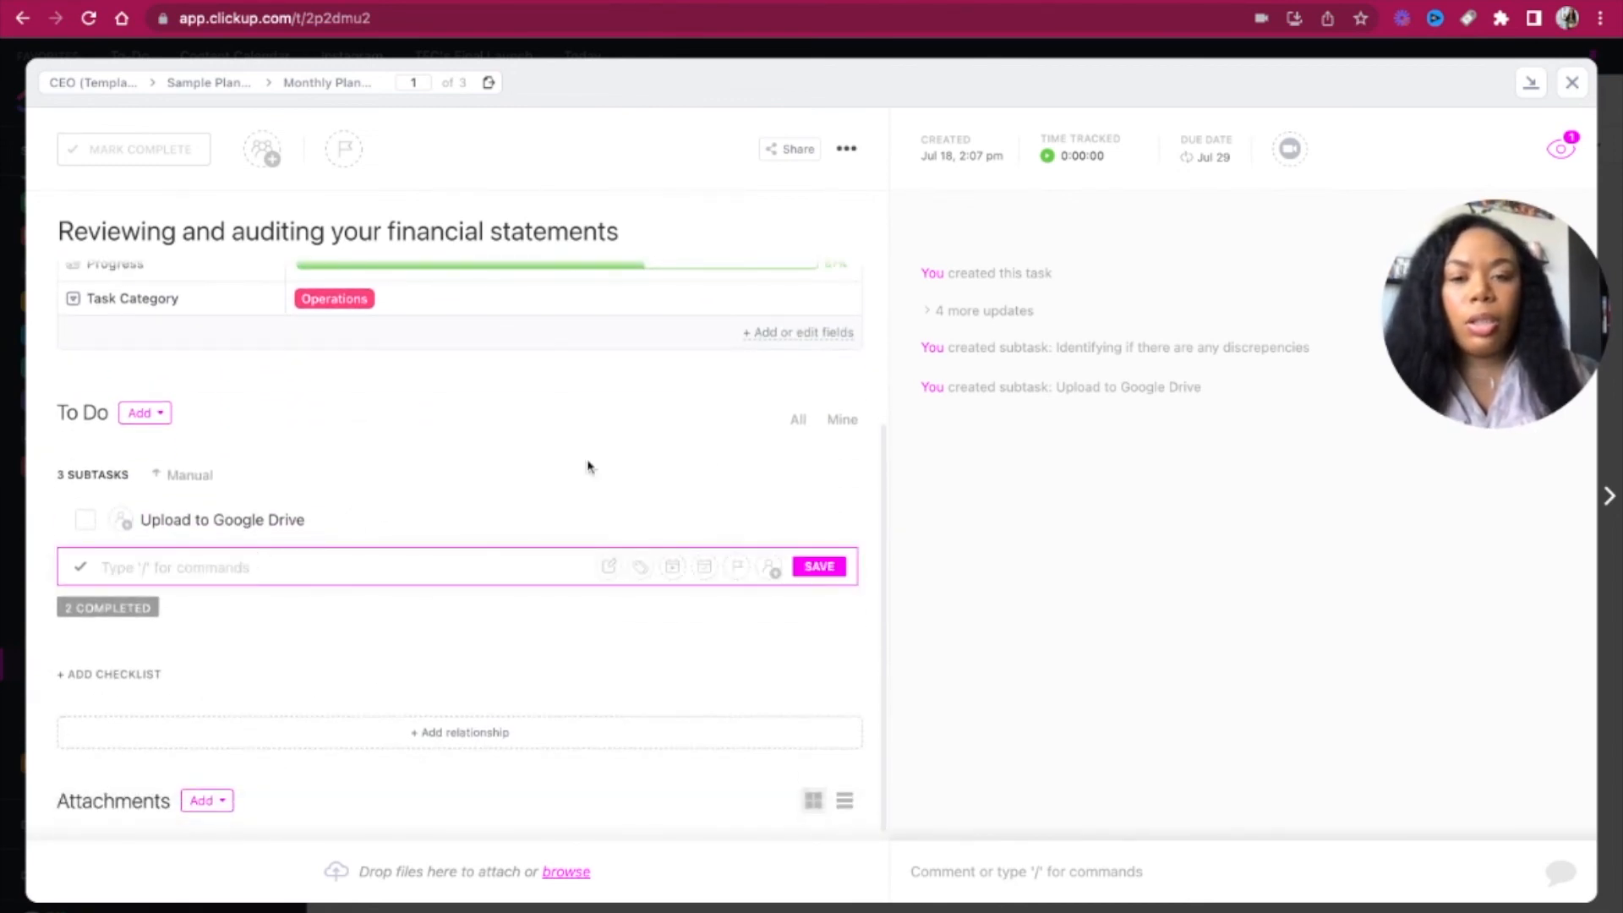
pyautogui.click(125, 608)
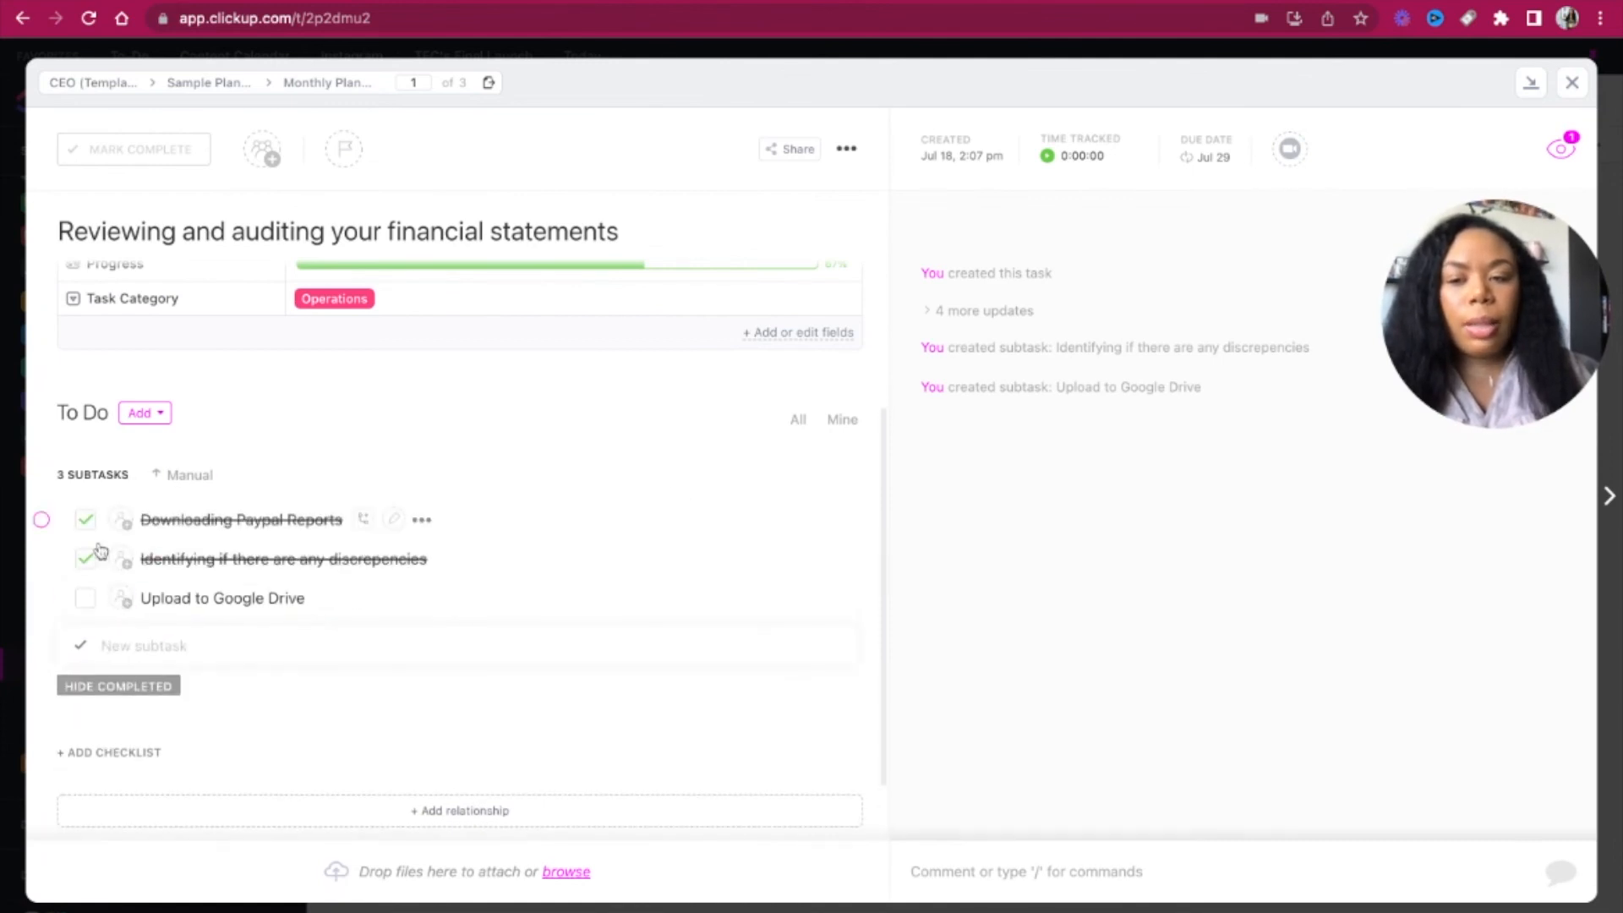
pyautogui.click(86, 559)
pyautogui.click(84, 519)
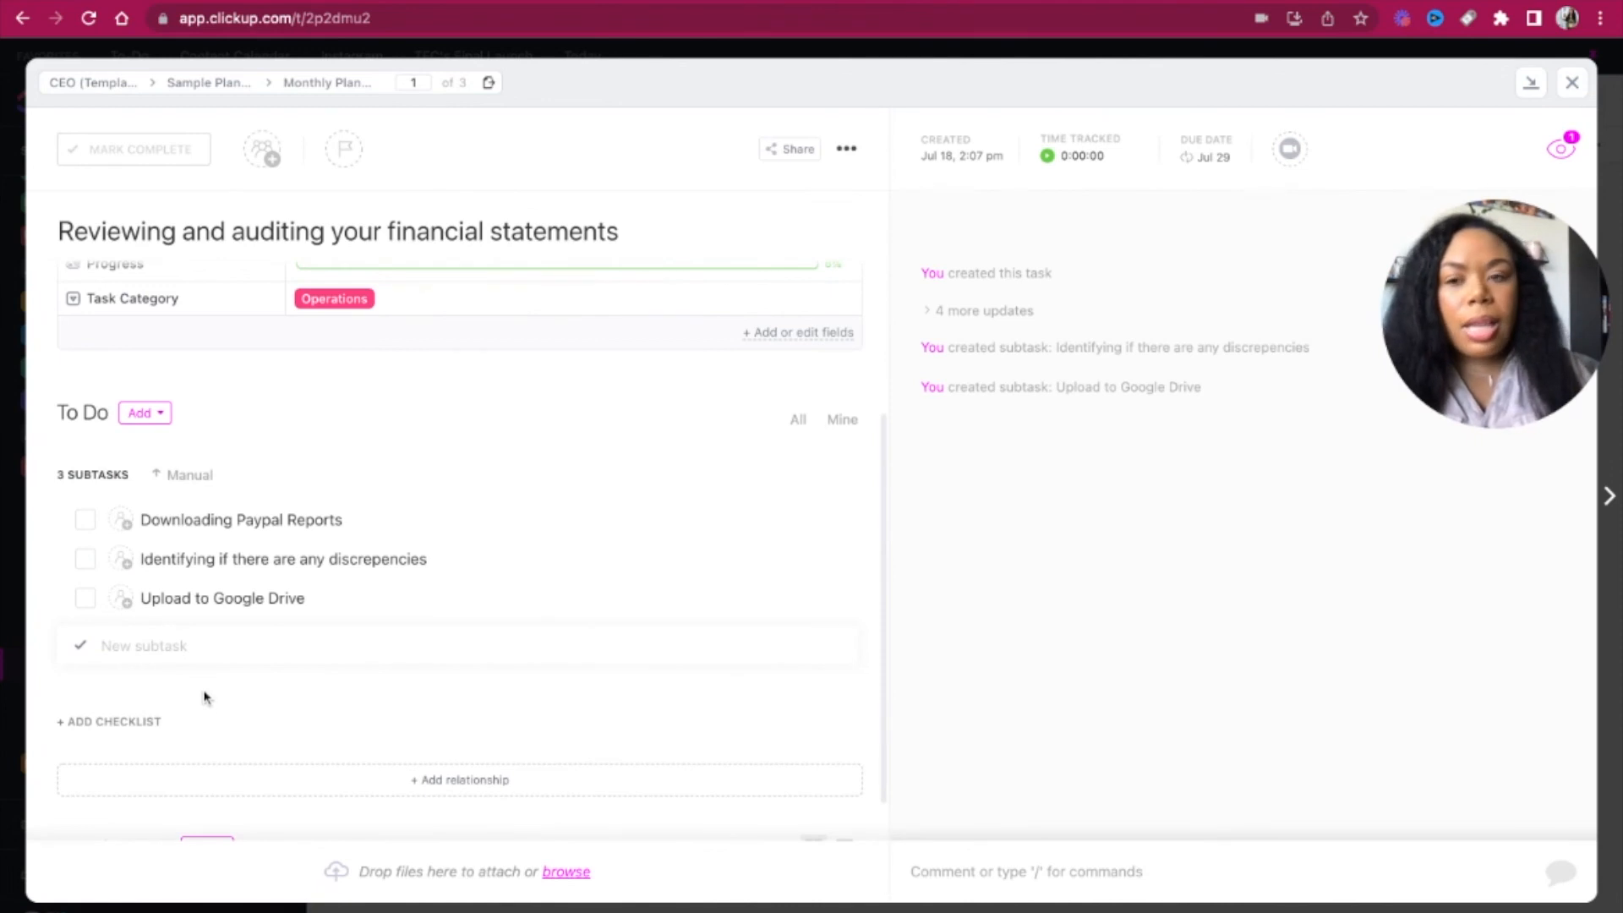
# Step: Add the subtasks "Call accountant" and "Have a budget" to the financial statements task
pyautogui.click(223, 657)
pyautogui.write('Call accountant')
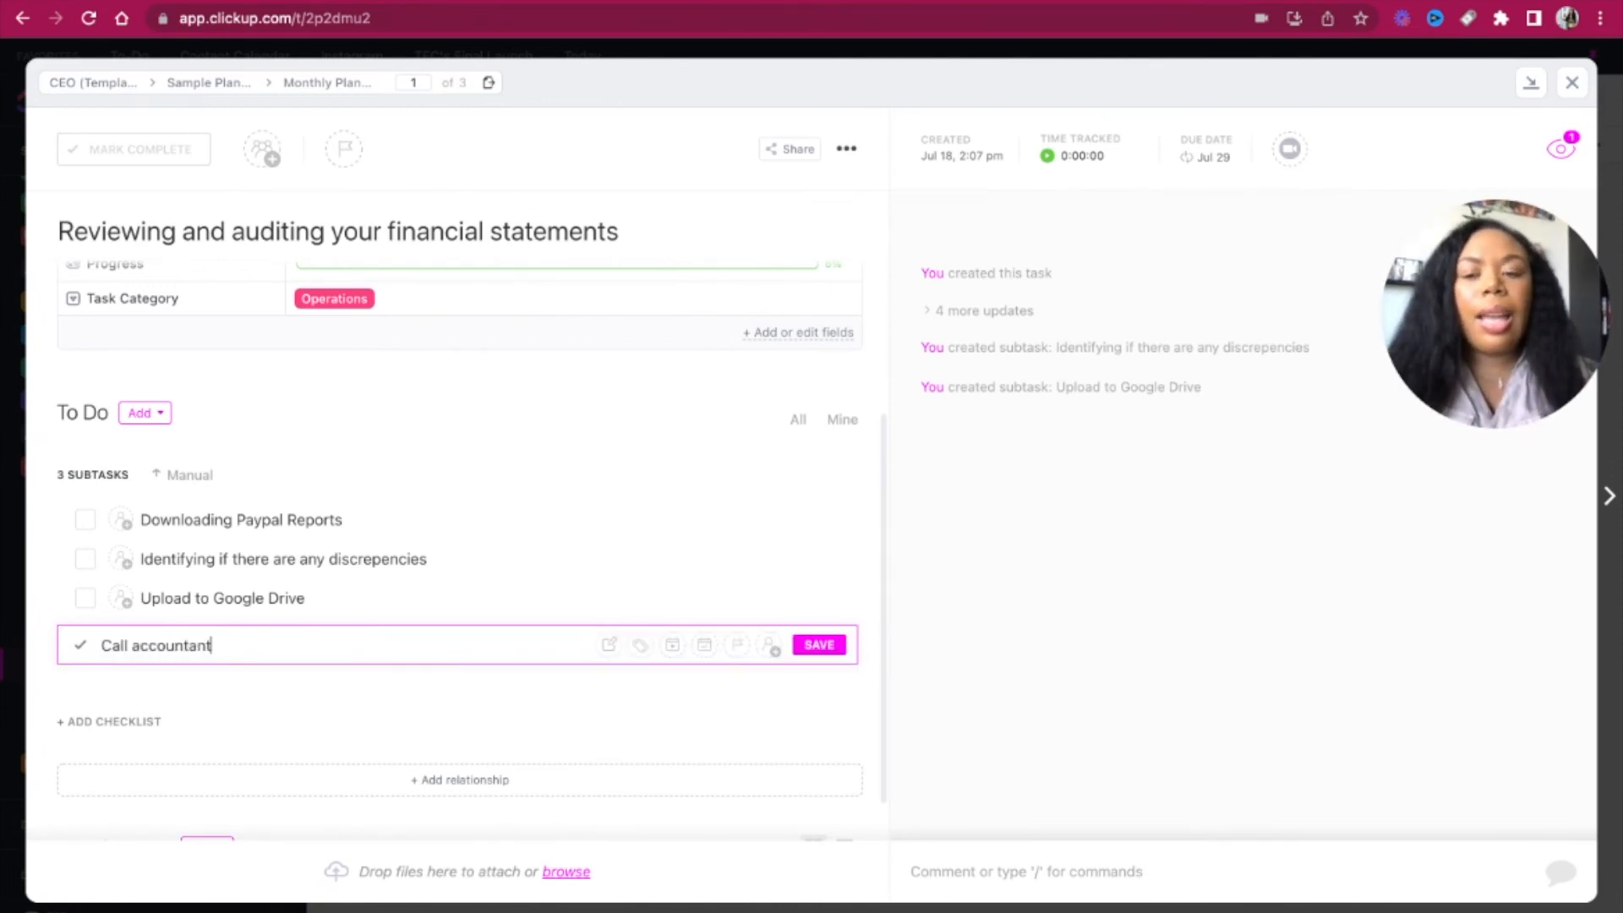
pyautogui.press('Return')
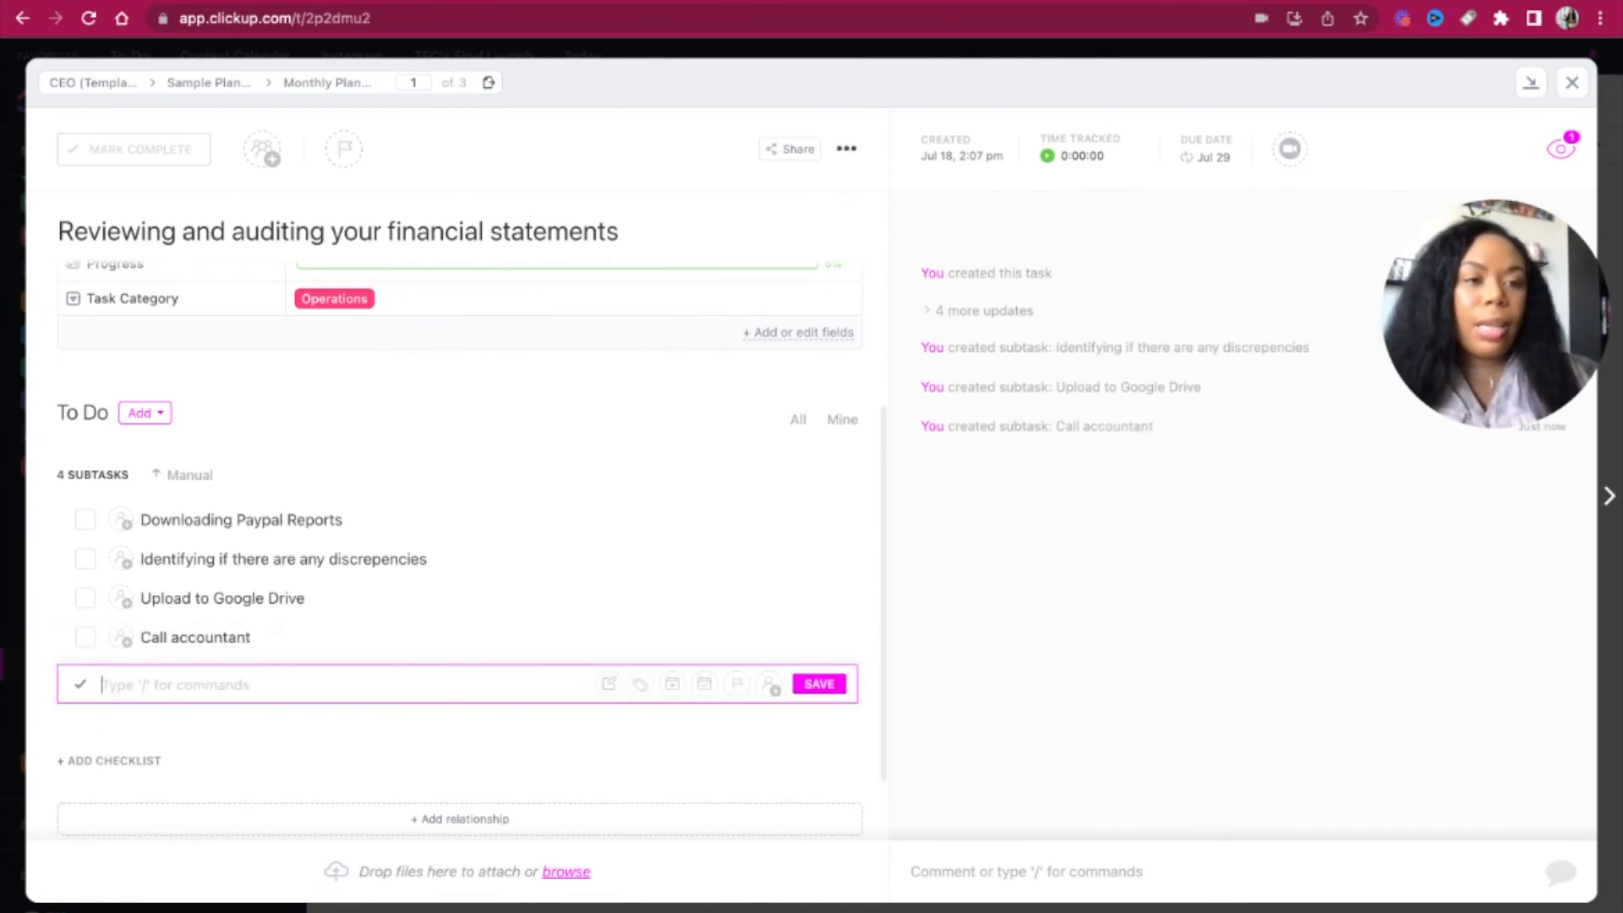
pyautogui.write('Have ')
pyautogui.write('a bo')
pyautogui.write('ud')
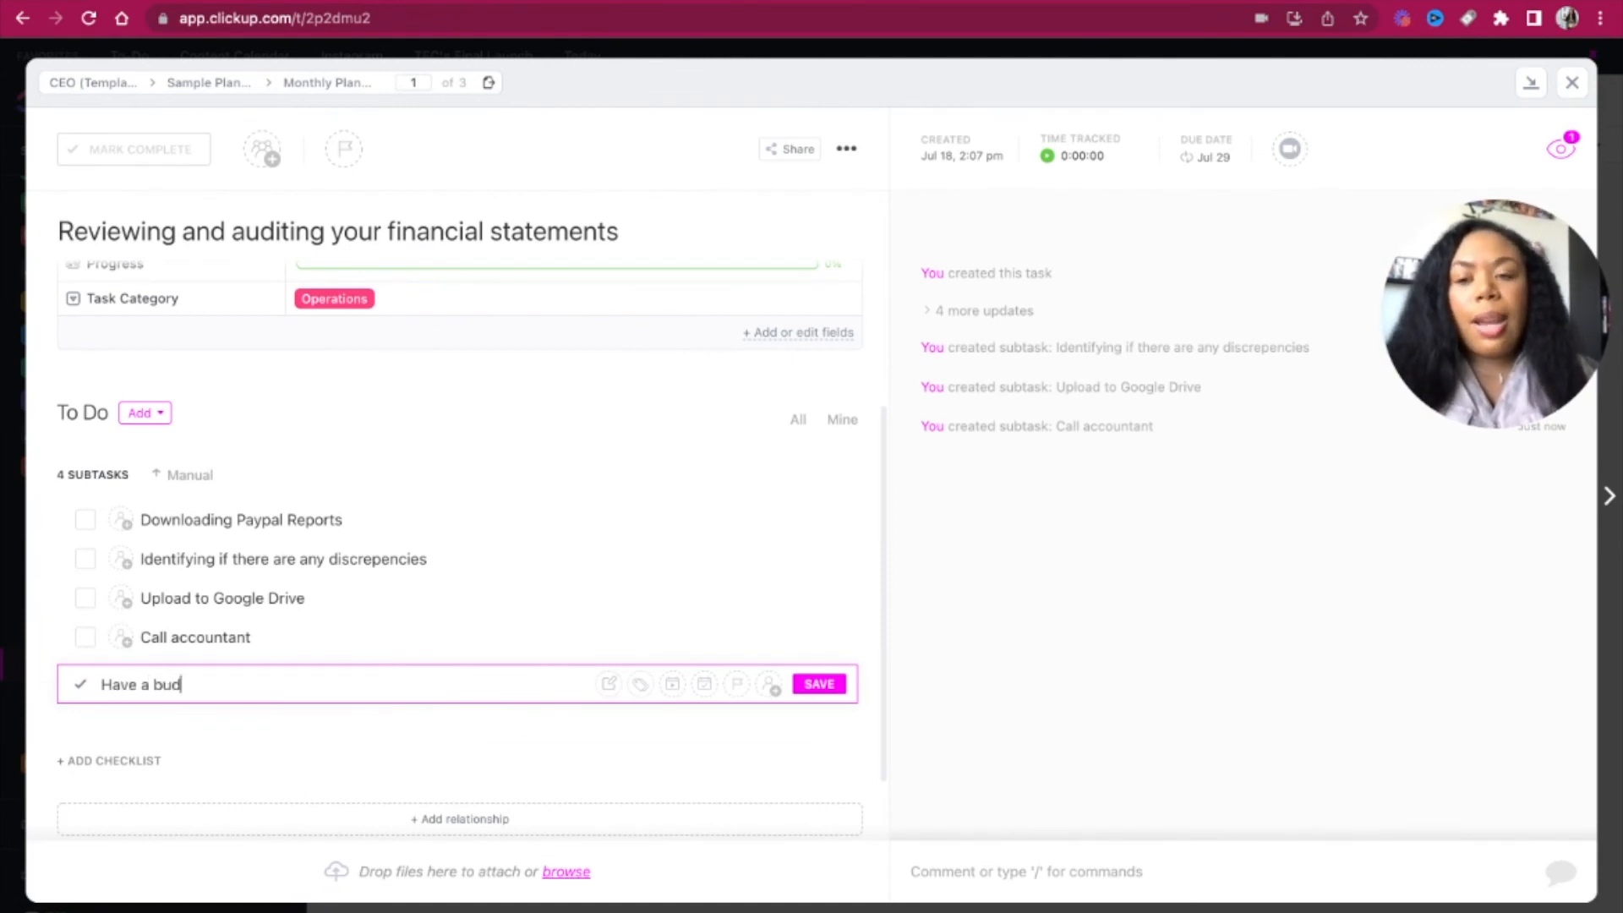
pyautogui.write('dget')
pyautogui.press('Return')
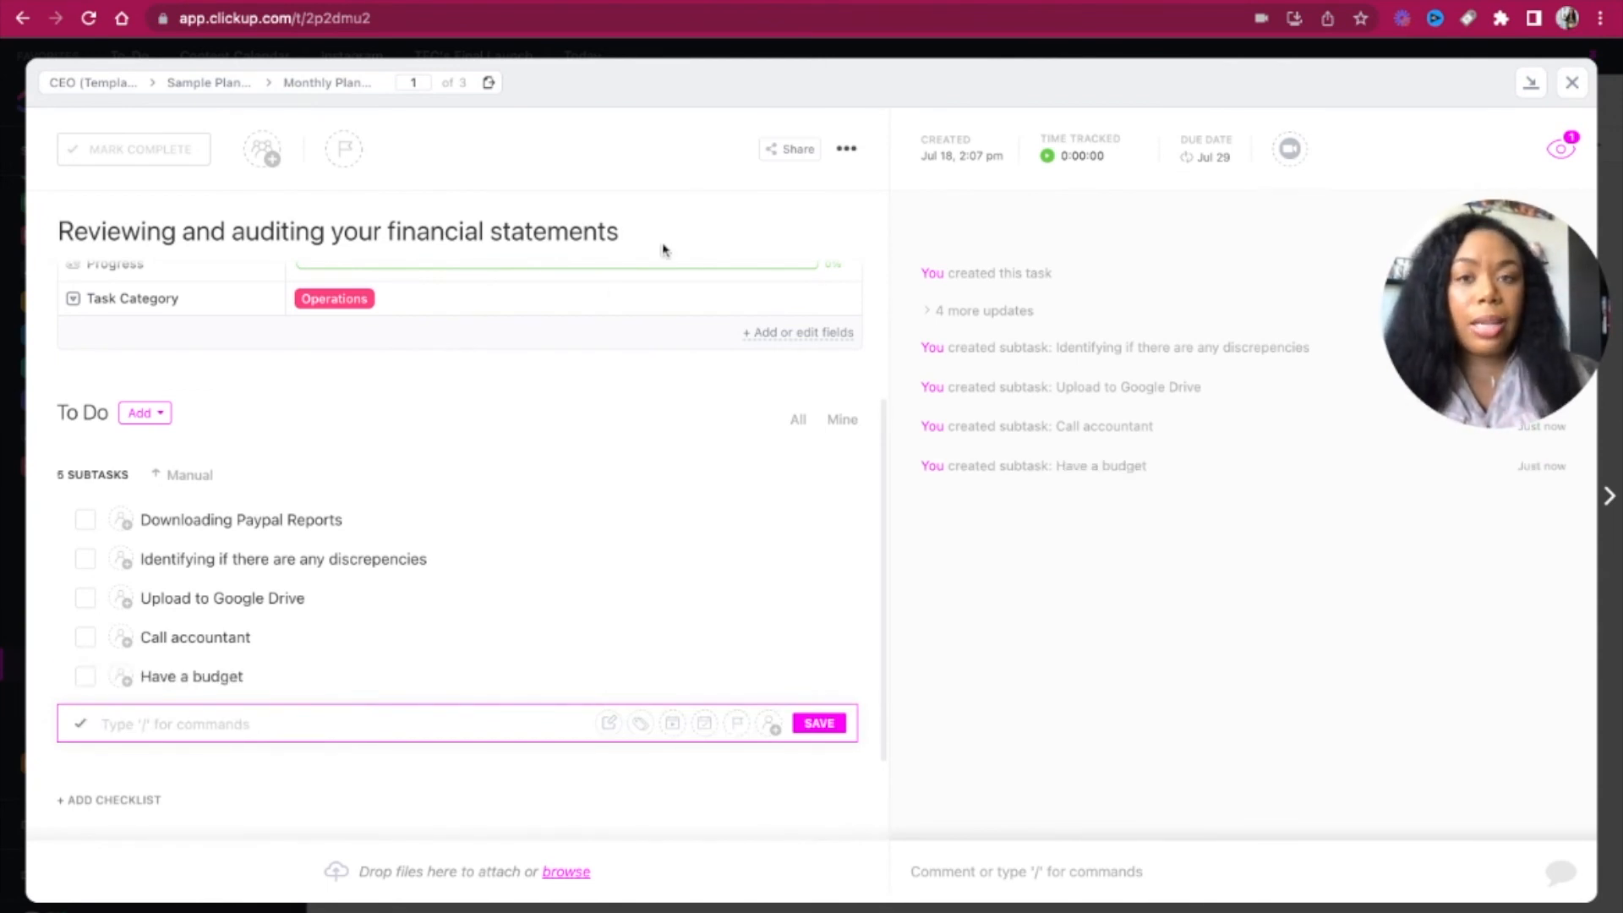
# Step: Look at the options for saving the financial statements task as a template, and return to the Sample Planner list
pyautogui.click(849, 152)
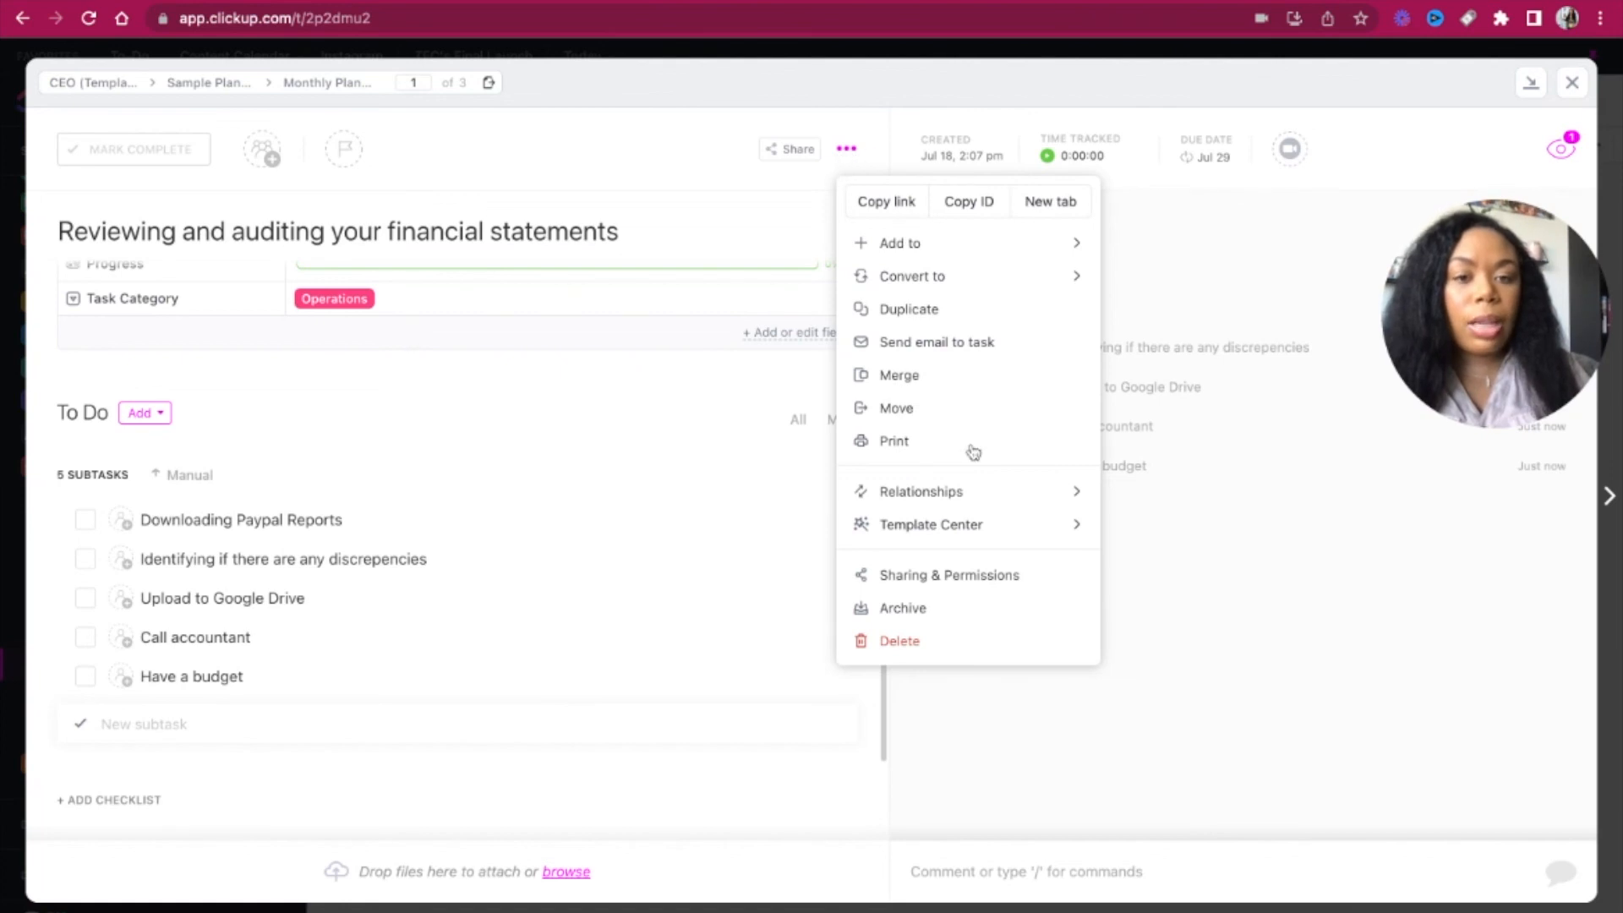
pyautogui.moveTo(955, 530)
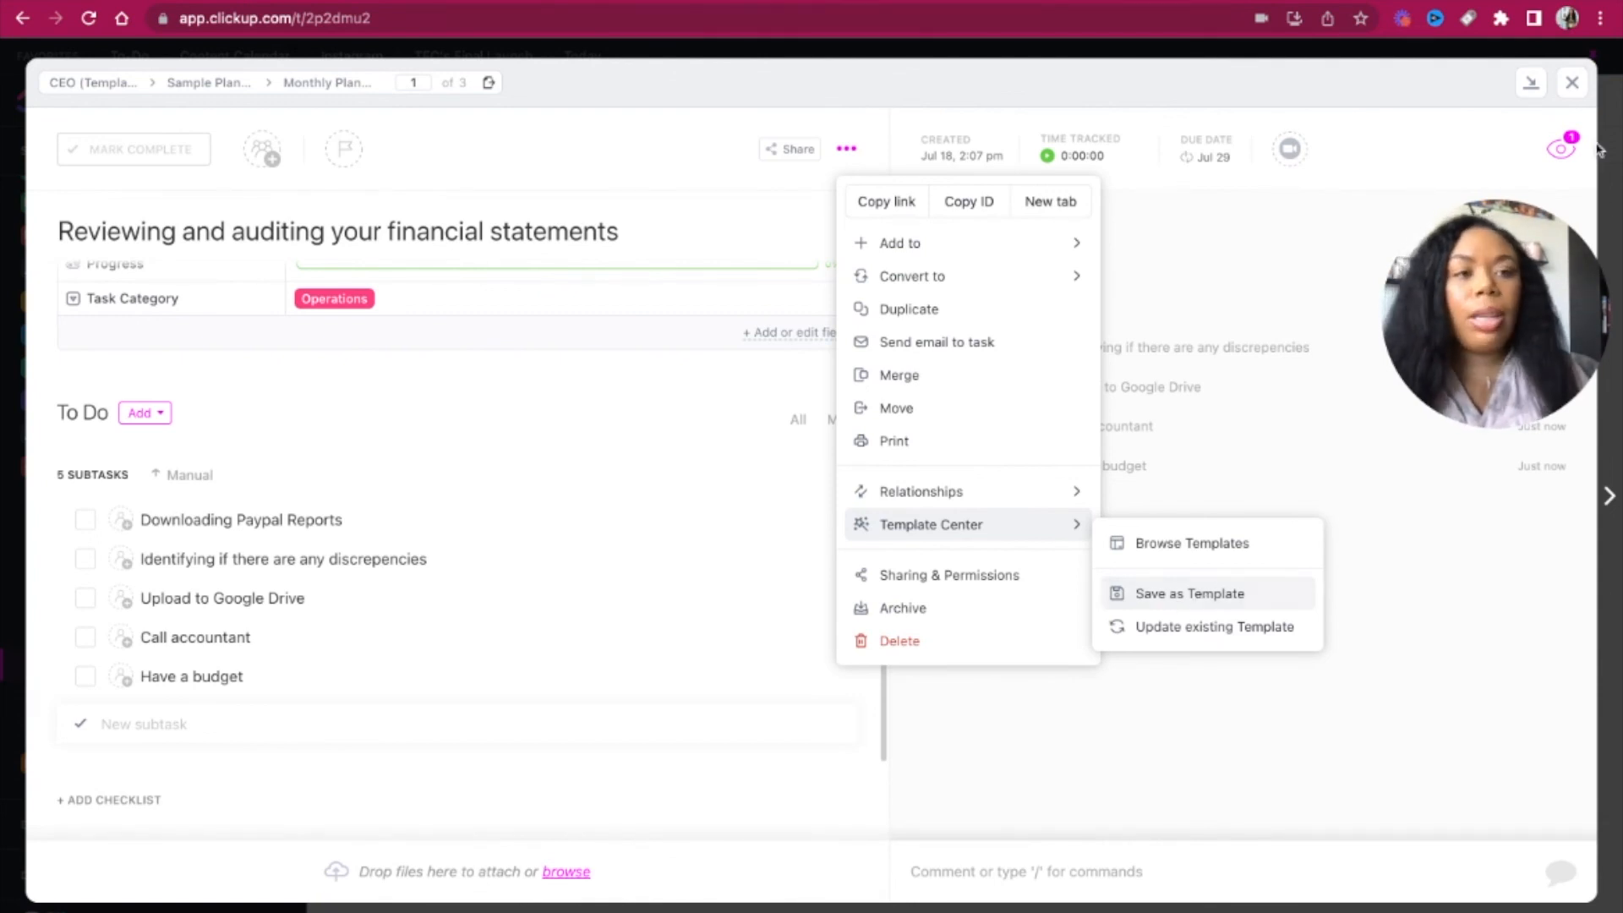
pyautogui.click(1583, 102)
pyautogui.click(1571, 81)
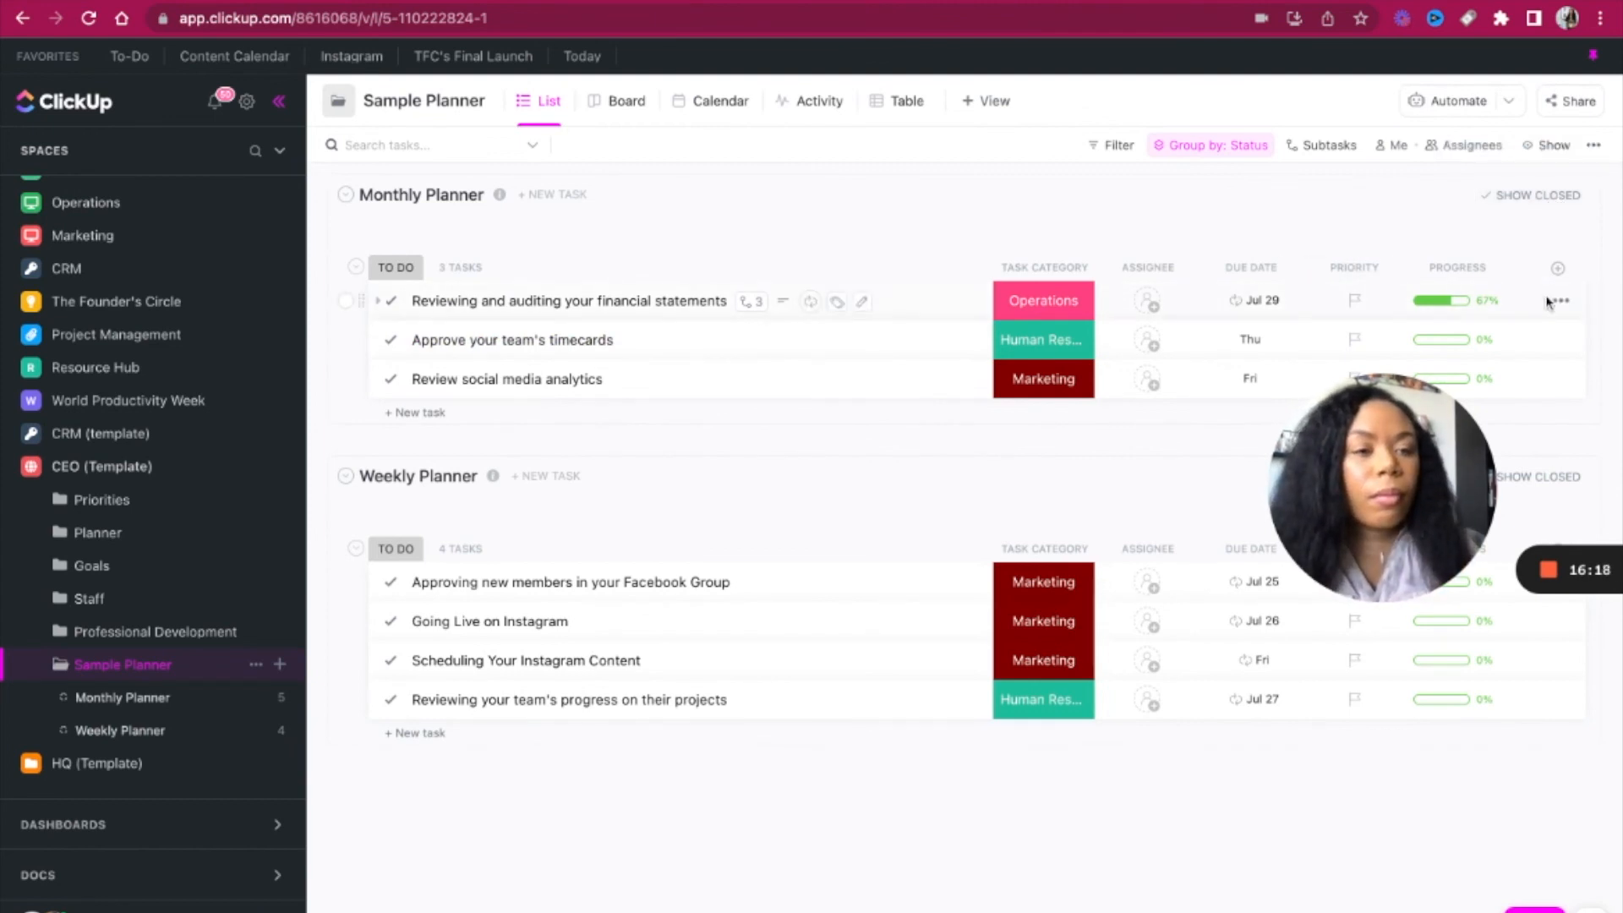
pyautogui.click(1560, 301)
pyautogui.moveTo(1421, 475); pyautogui.dragTo(1127, 478)
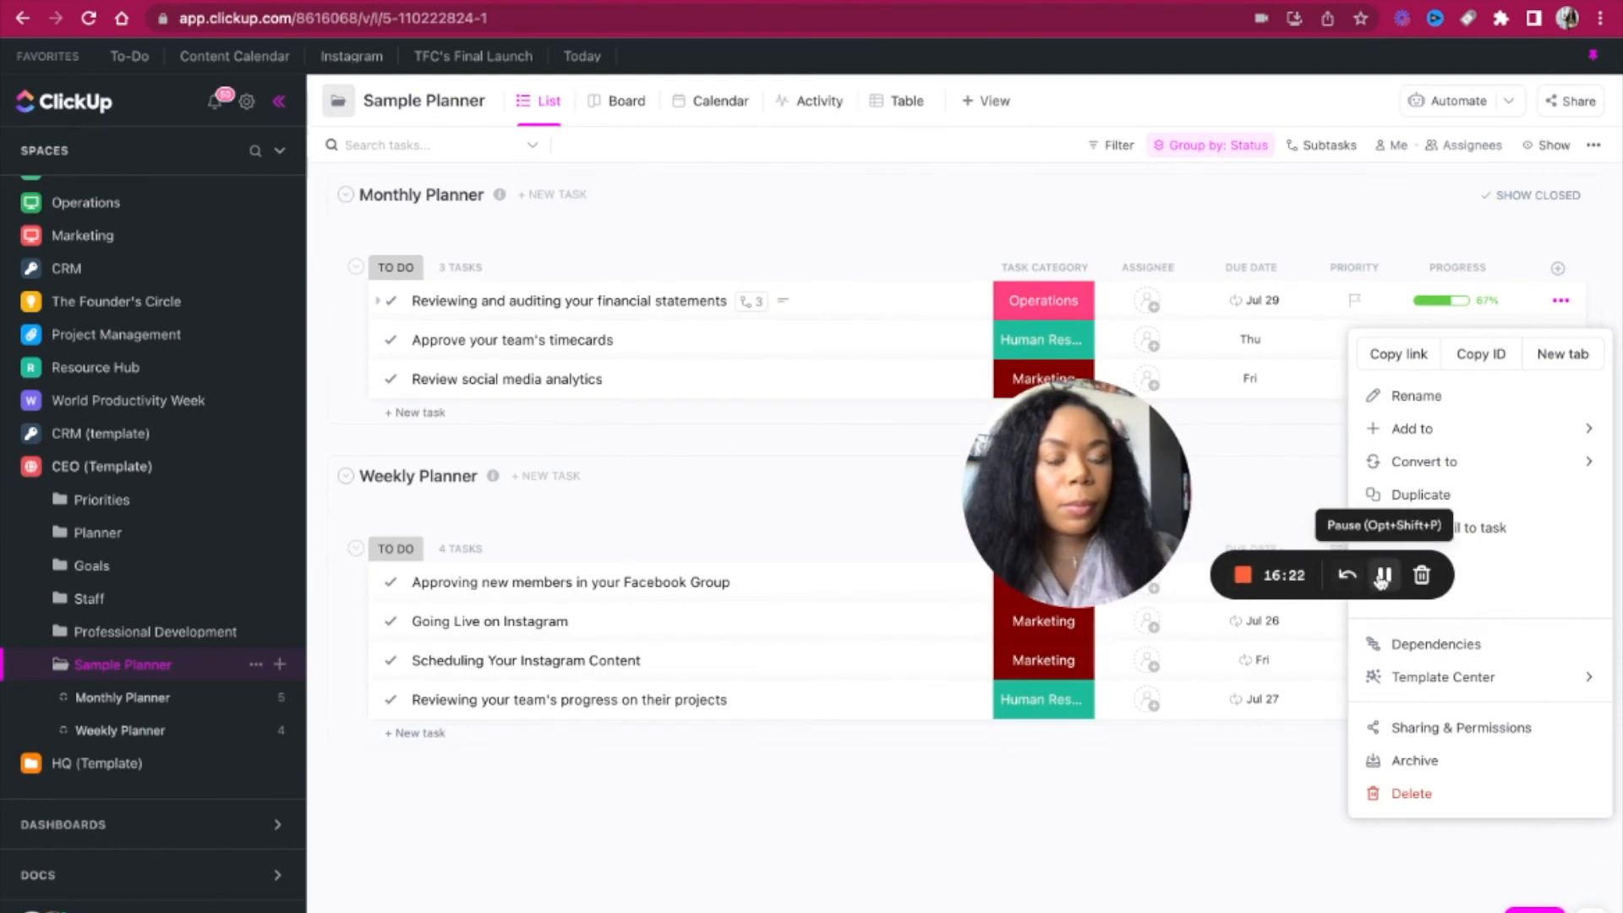
pyautogui.click(1387, 573)
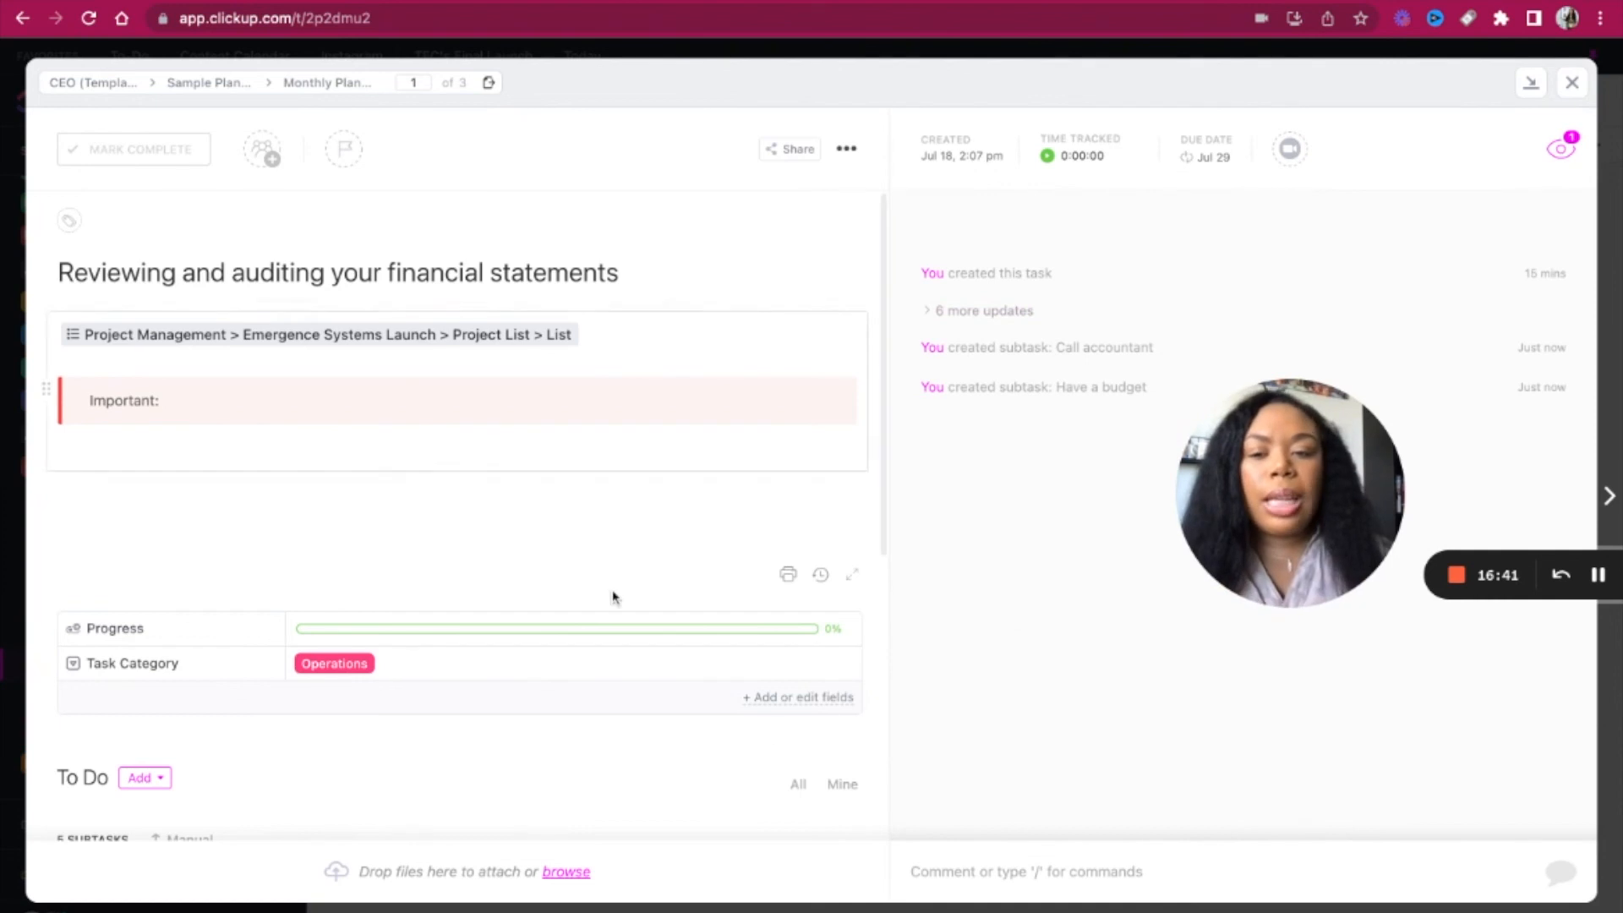
# Step: Examine the financial statements task's Progress field and its Template Center options, and close the task without saving a template
pyautogui.moveTo(410, 632)
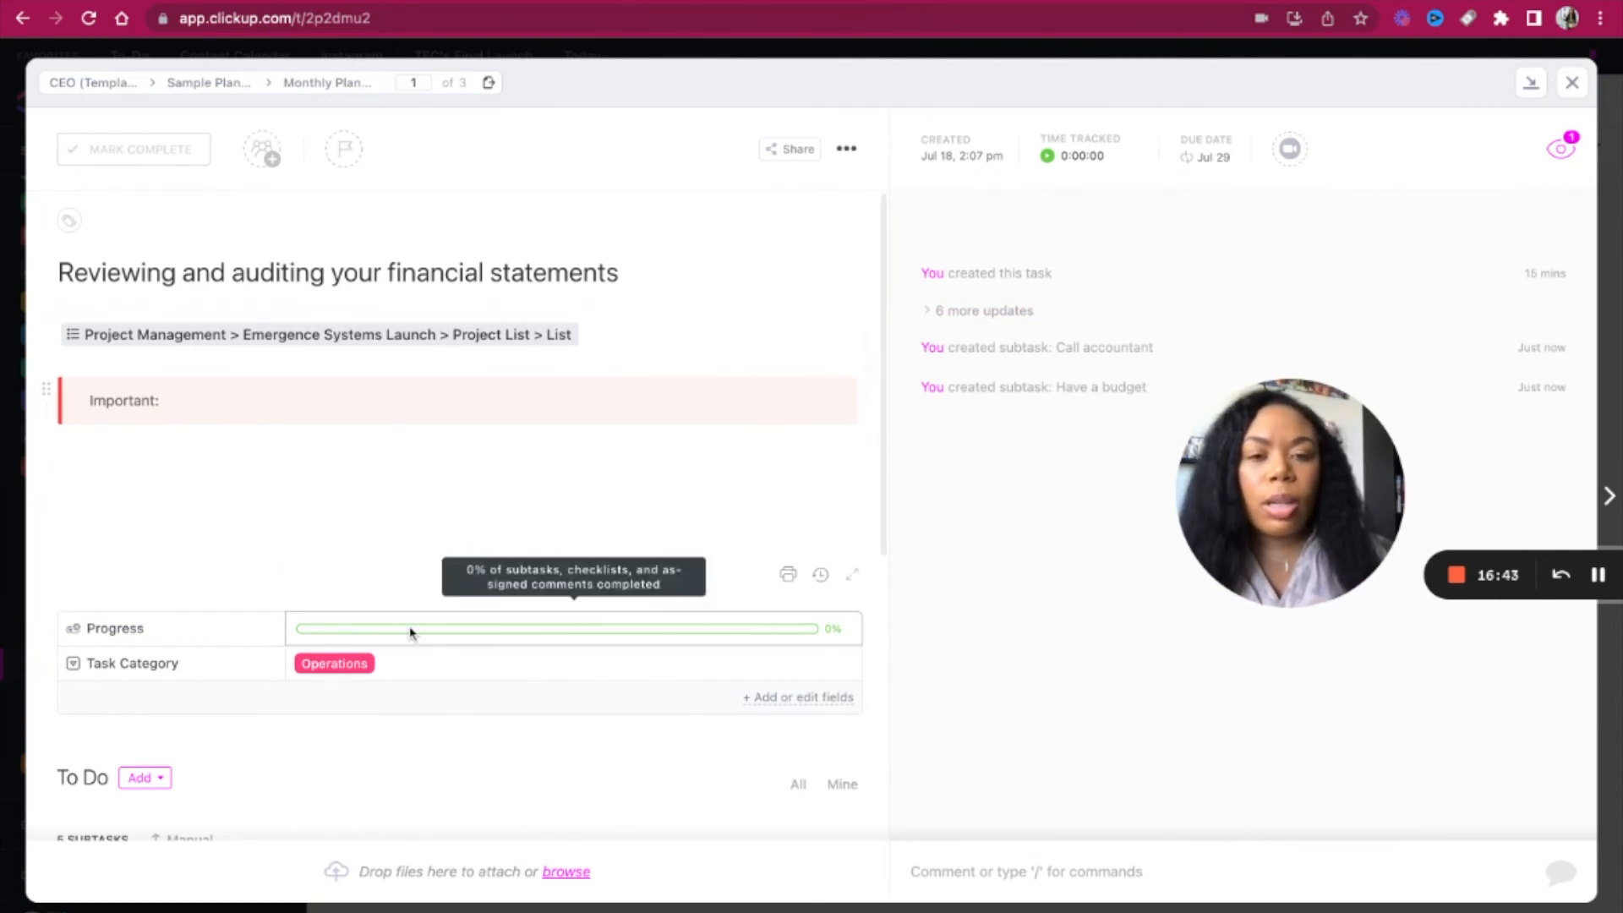
pyautogui.click(846, 152)
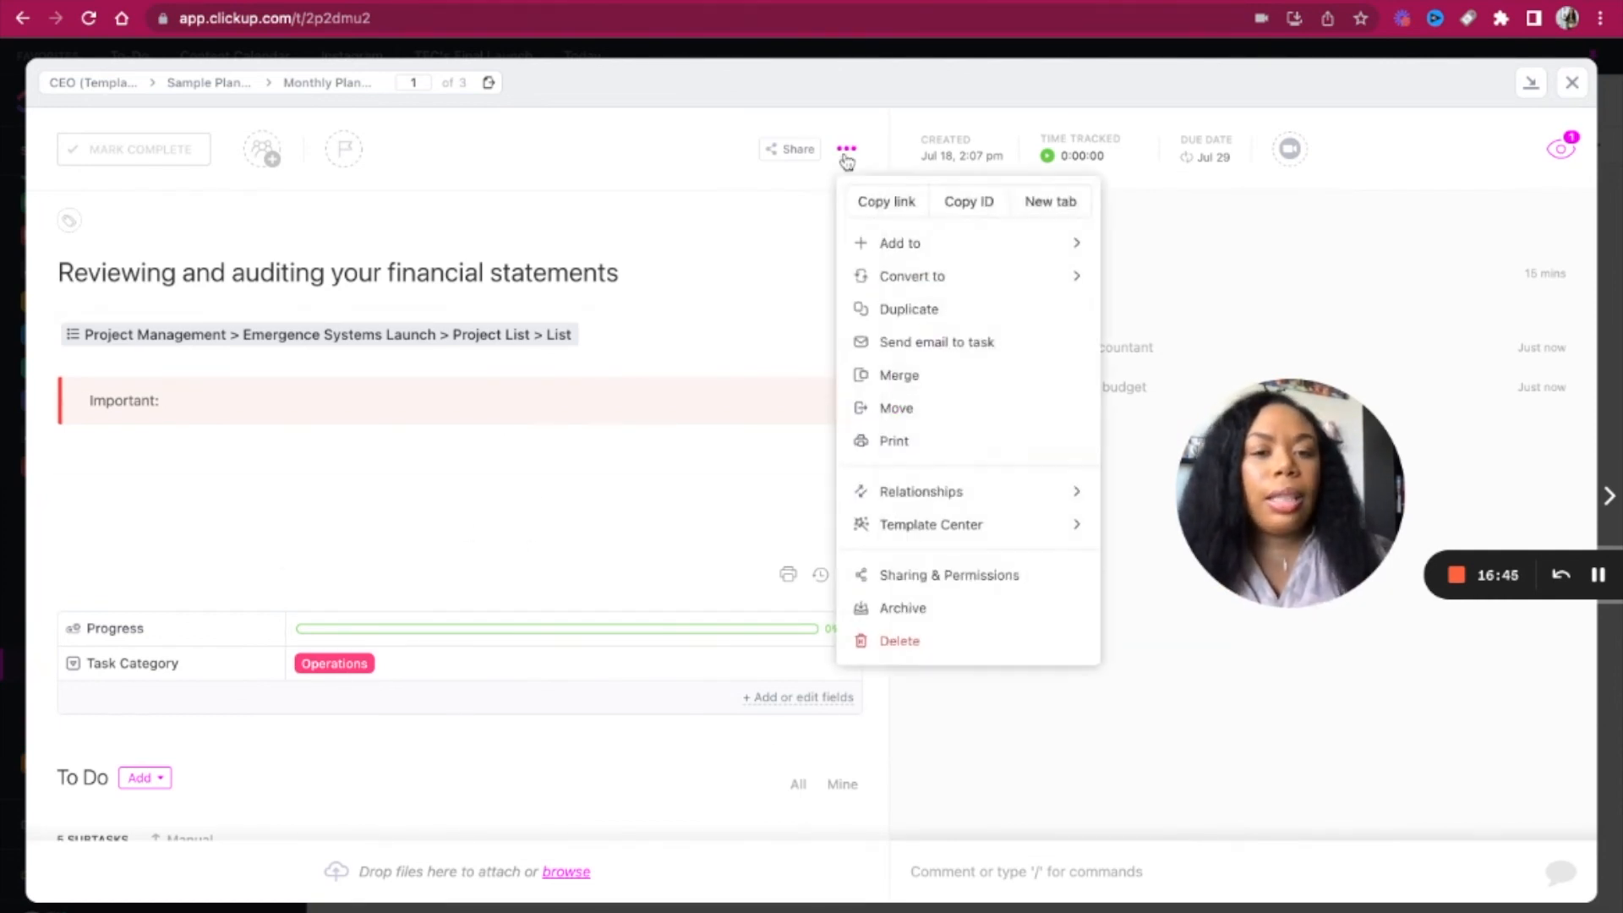
pyautogui.moveTo(942, 540)
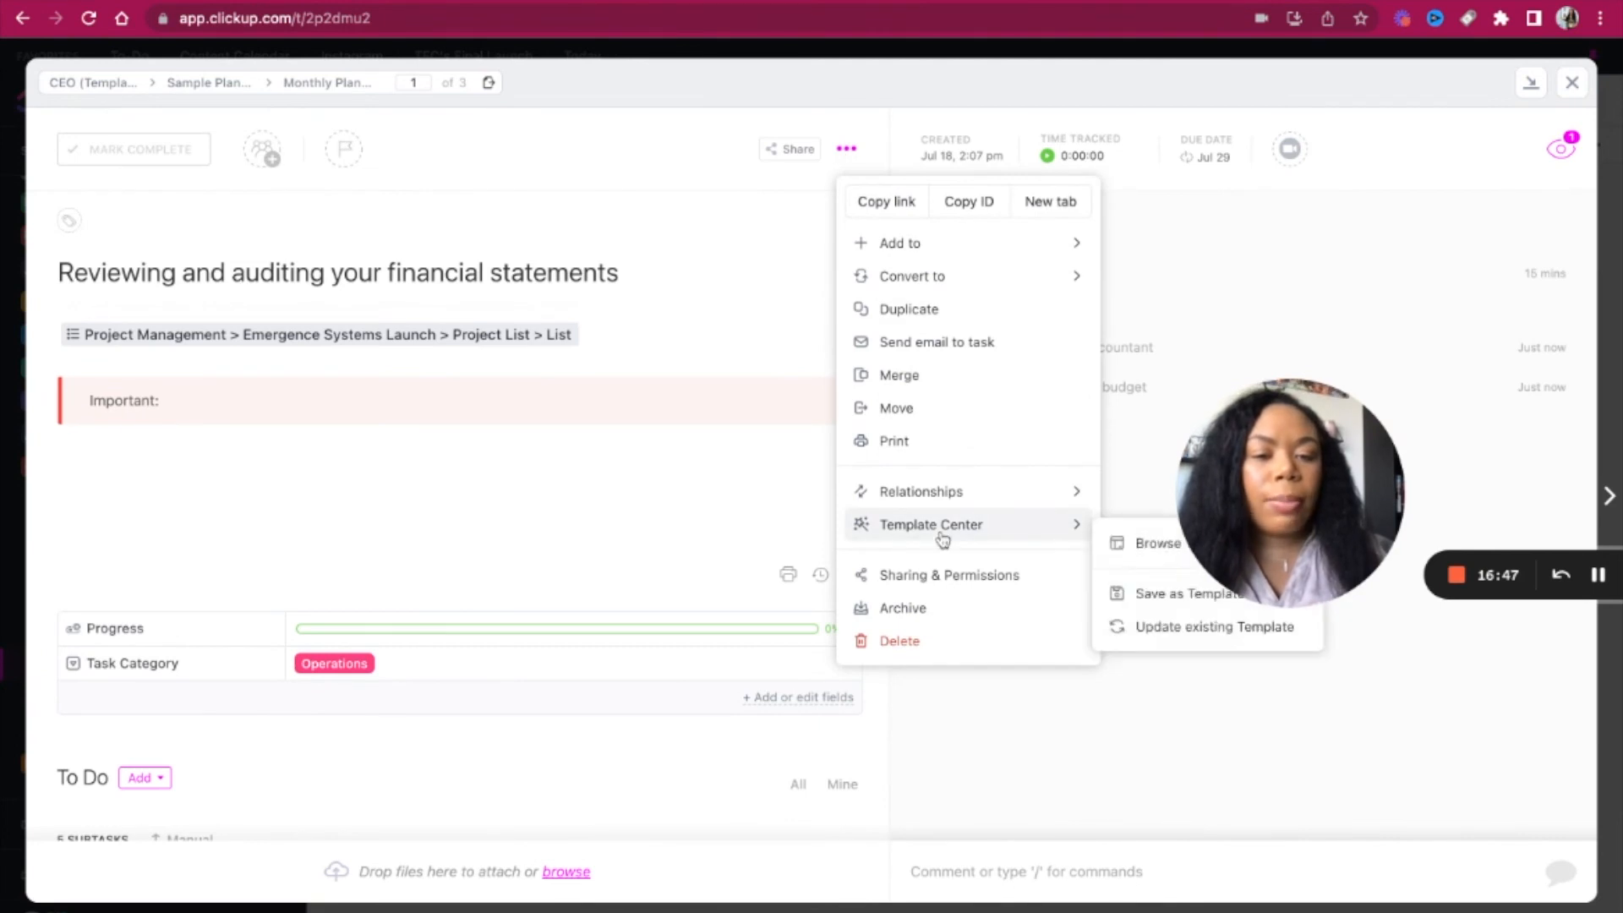
pyautogui.moveTo(1315, 523); pyautogui.dragTo(1402, 359)
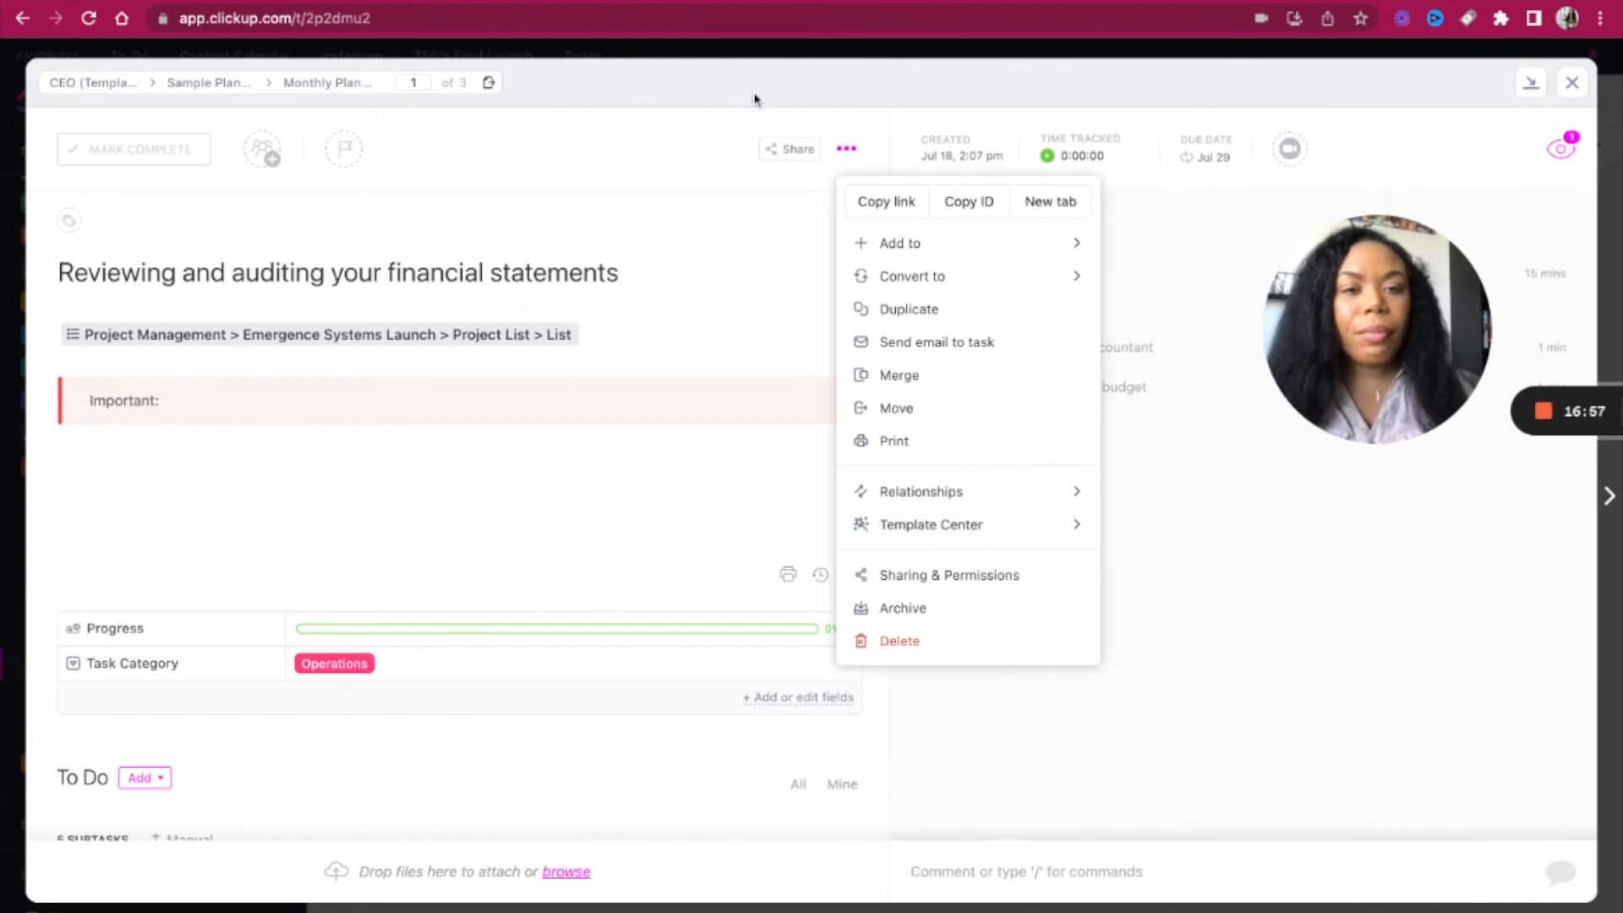
pyautogui.click(718, 61)
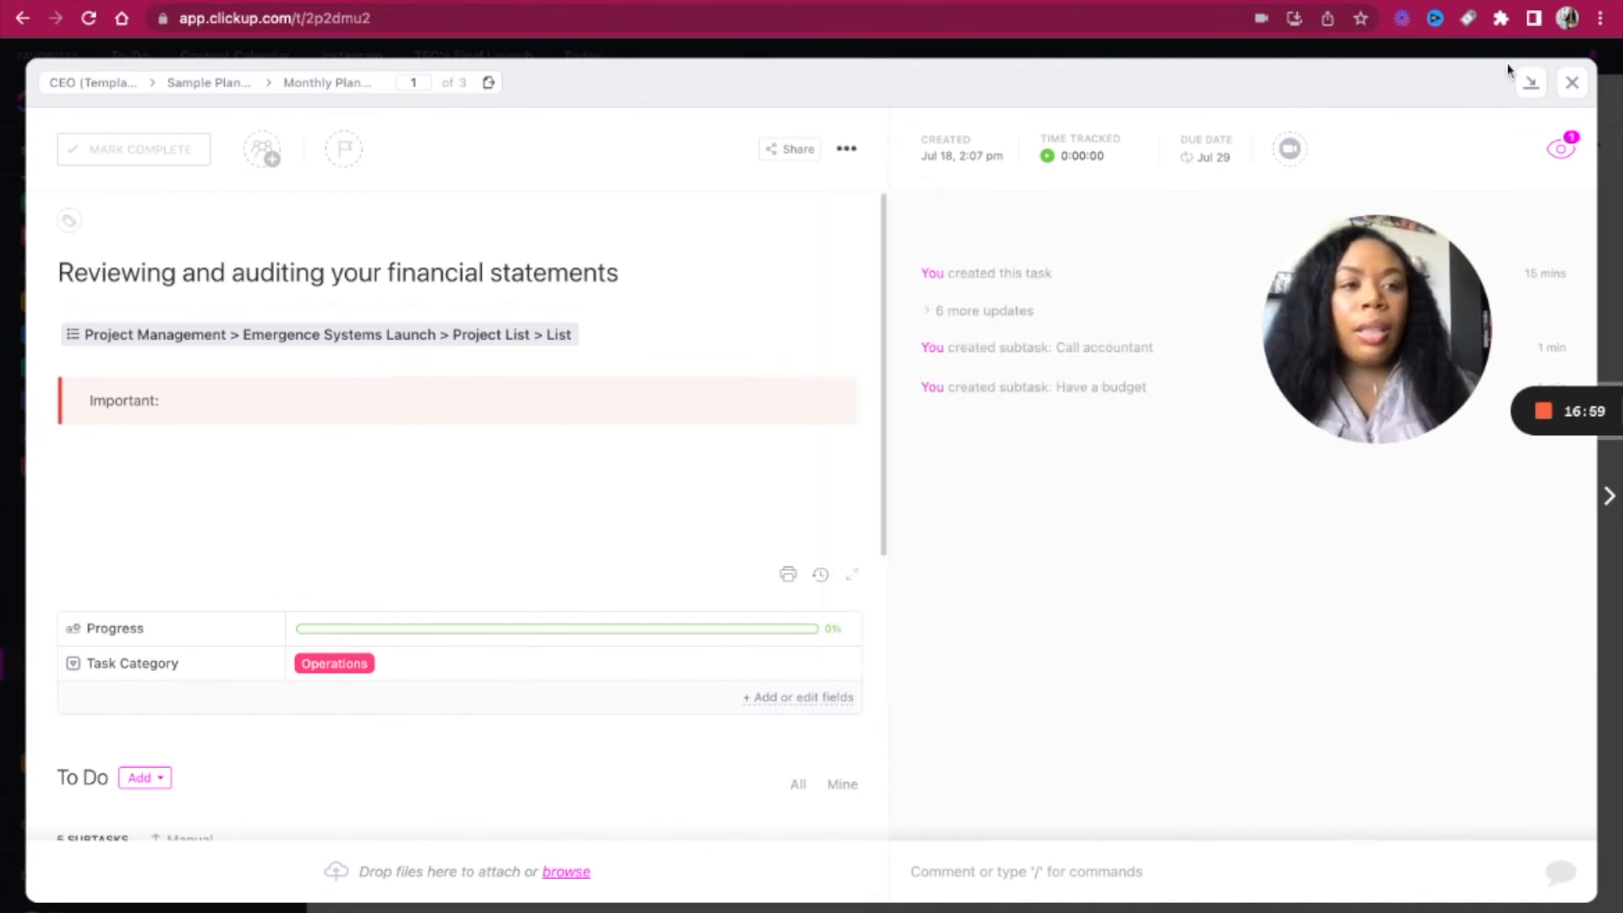
pyautogui.click(1571, 82)
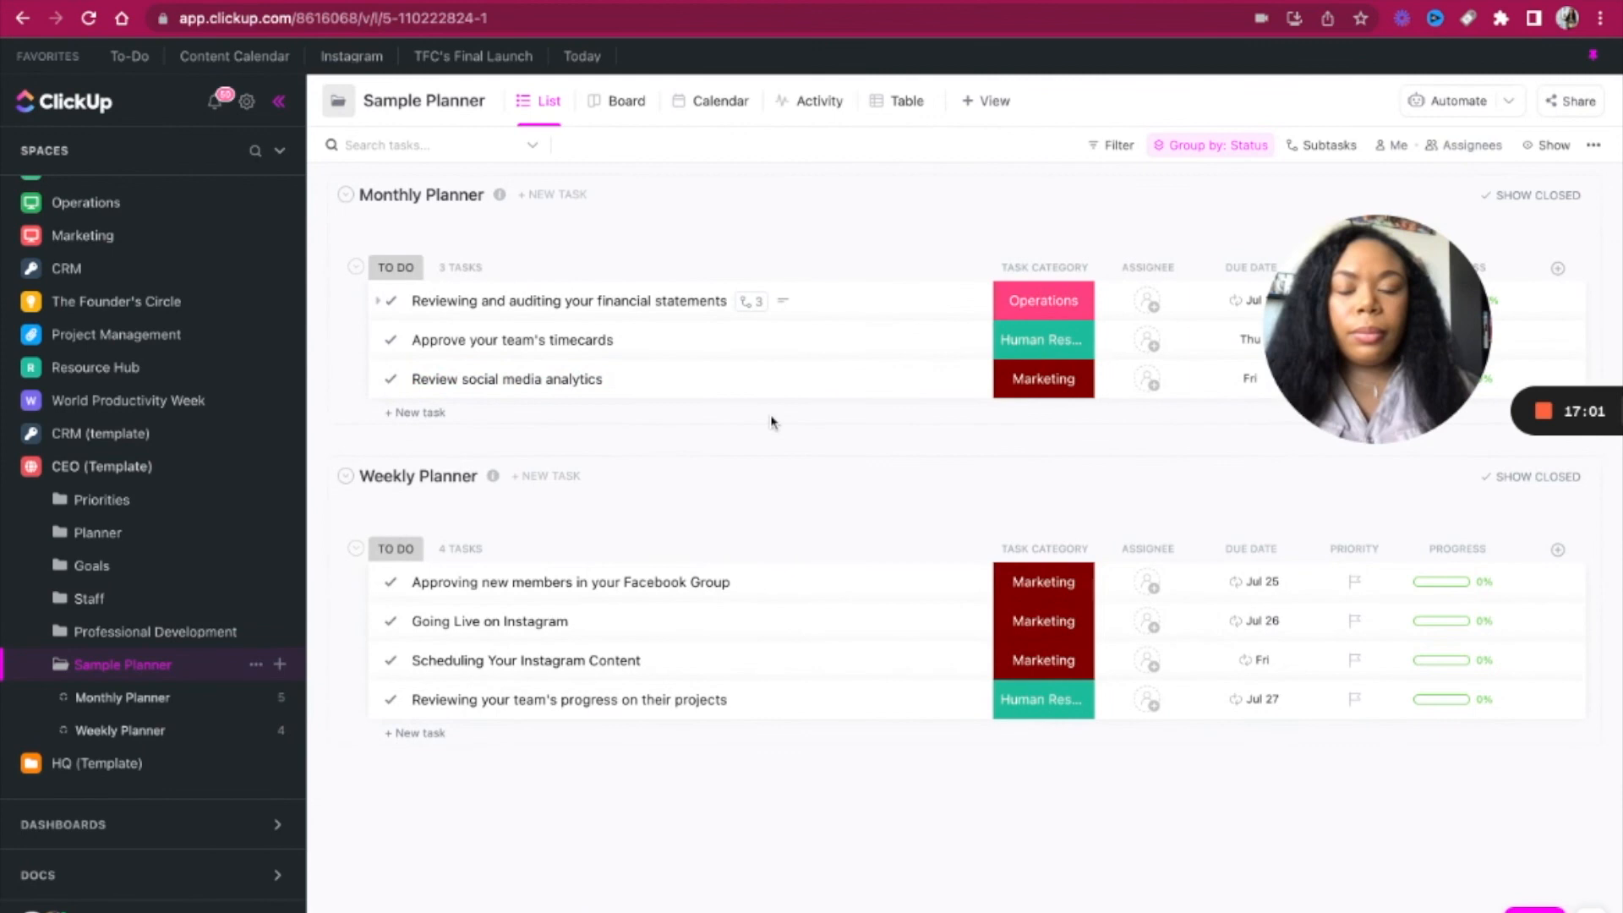